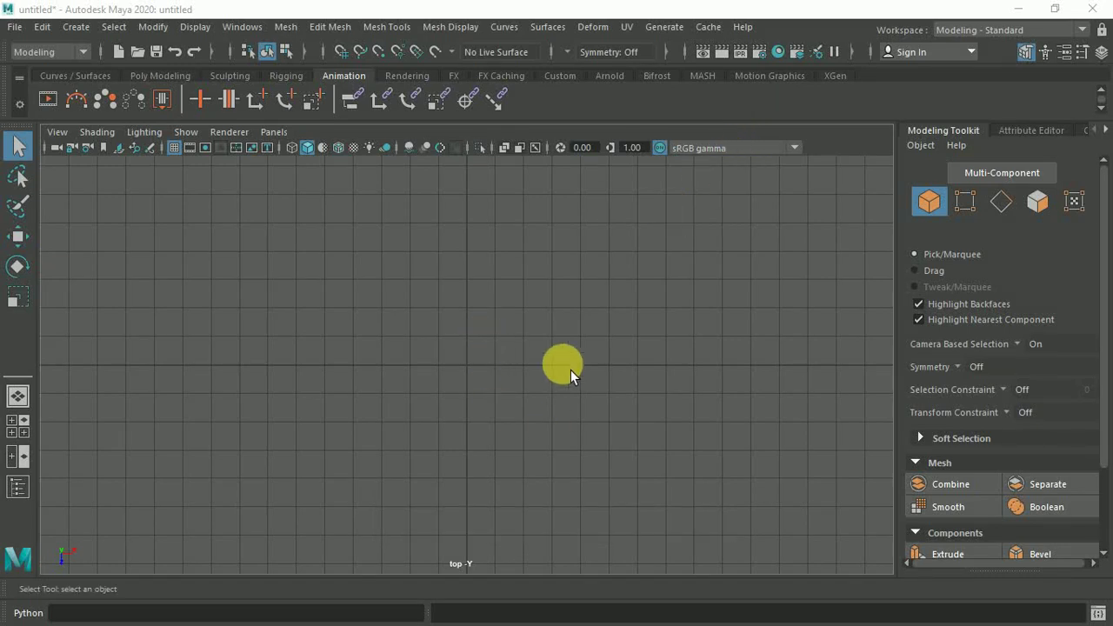
Step: Make the top view the active panel and maximize it
key("space")
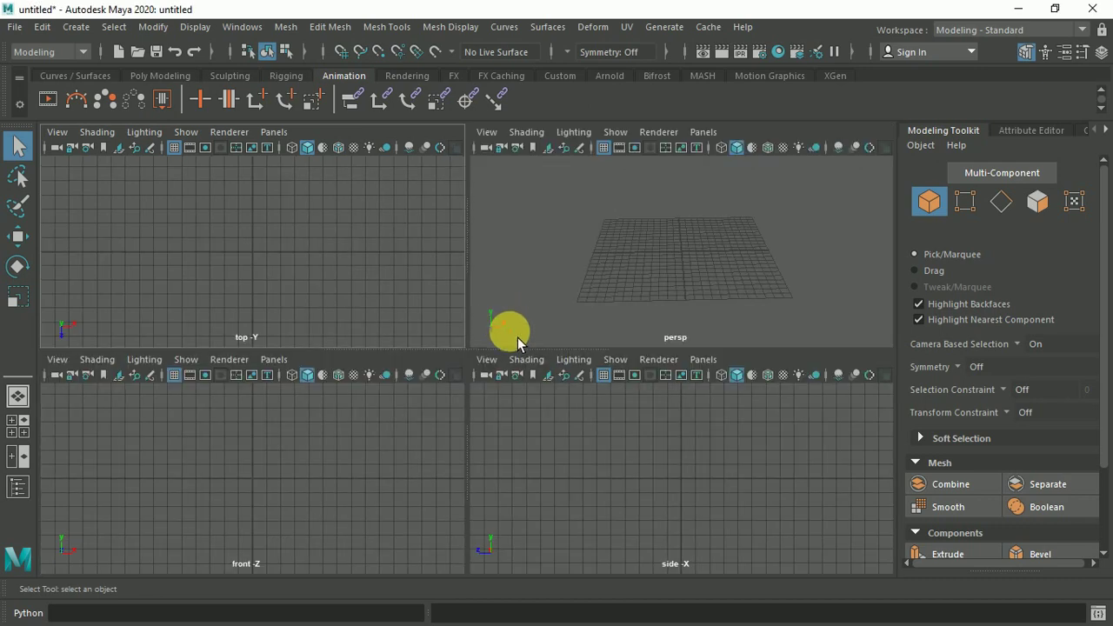
key("space")
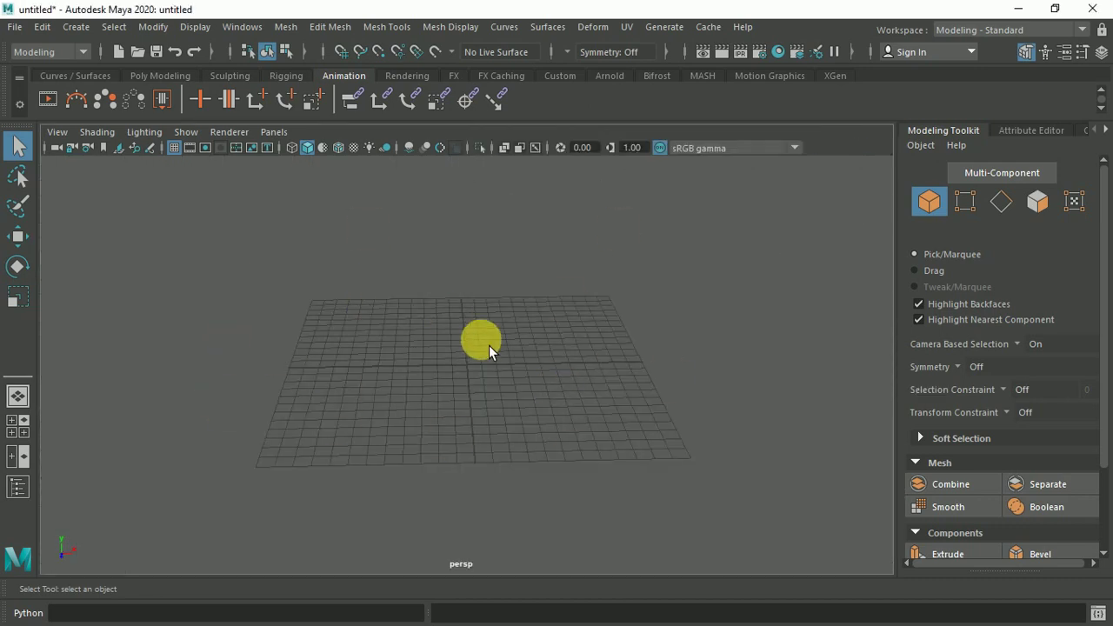
key("space")
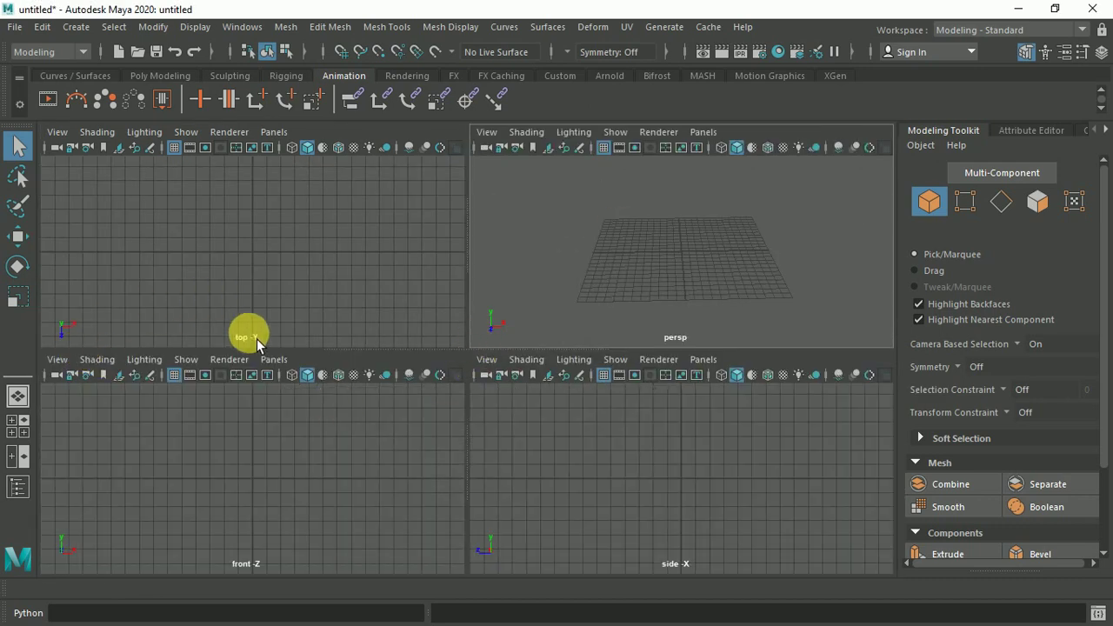
left_click(254, 324)
key("space")
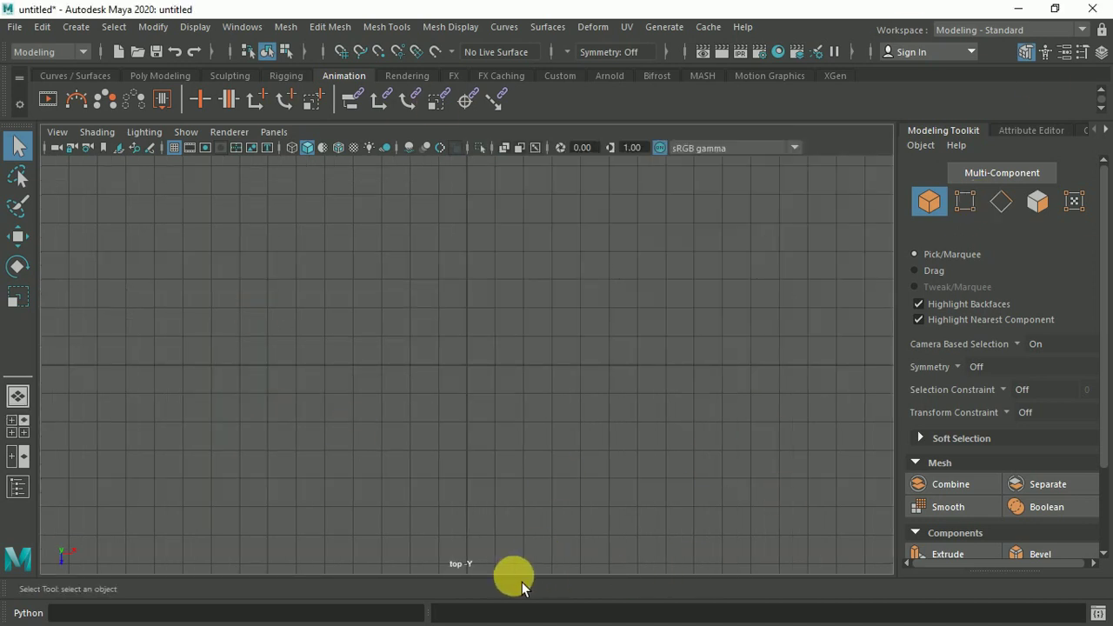
Step: Start an Import Image for the top view and browse to D:\cmera photo video\ref
left_click(59, 132)
mouse_move(88, 495)
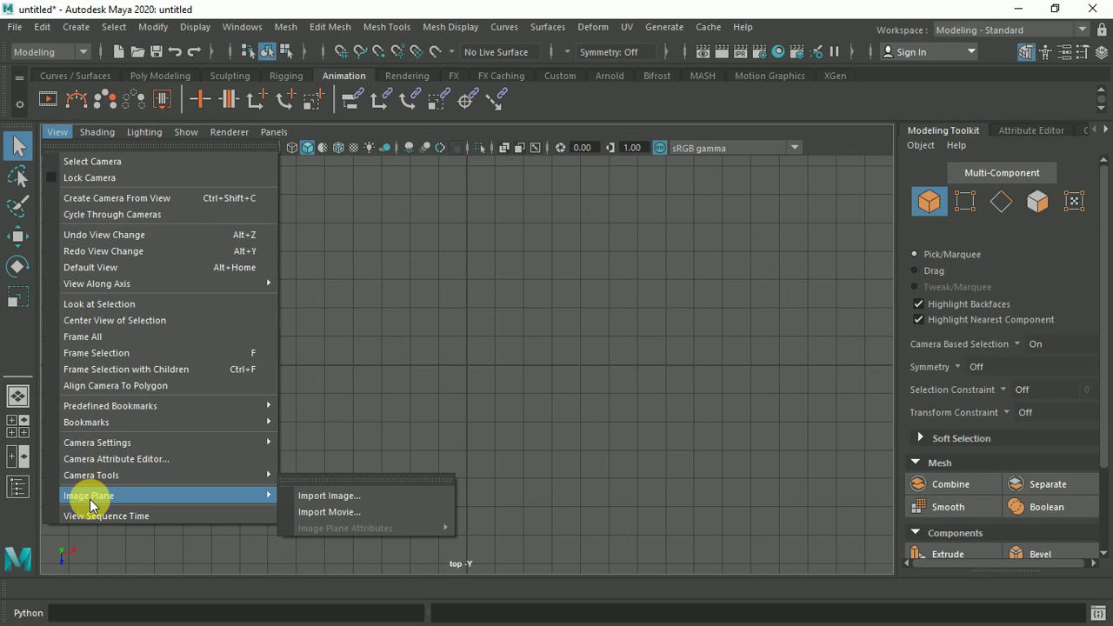
left_click(364, 496)
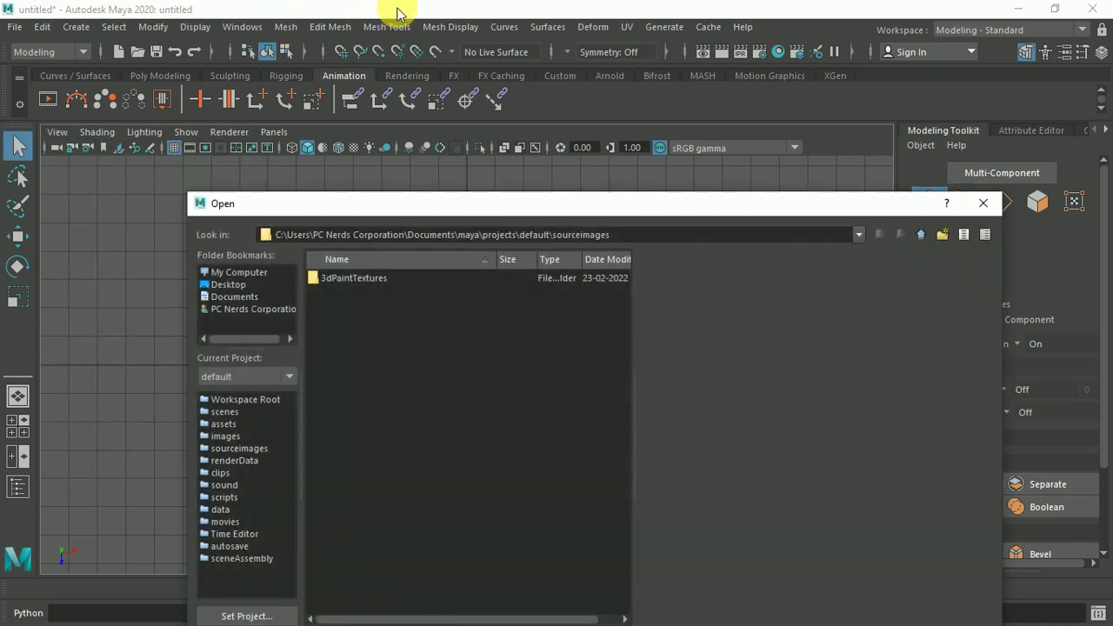
left_click_drag(712, 209, 671, 93)
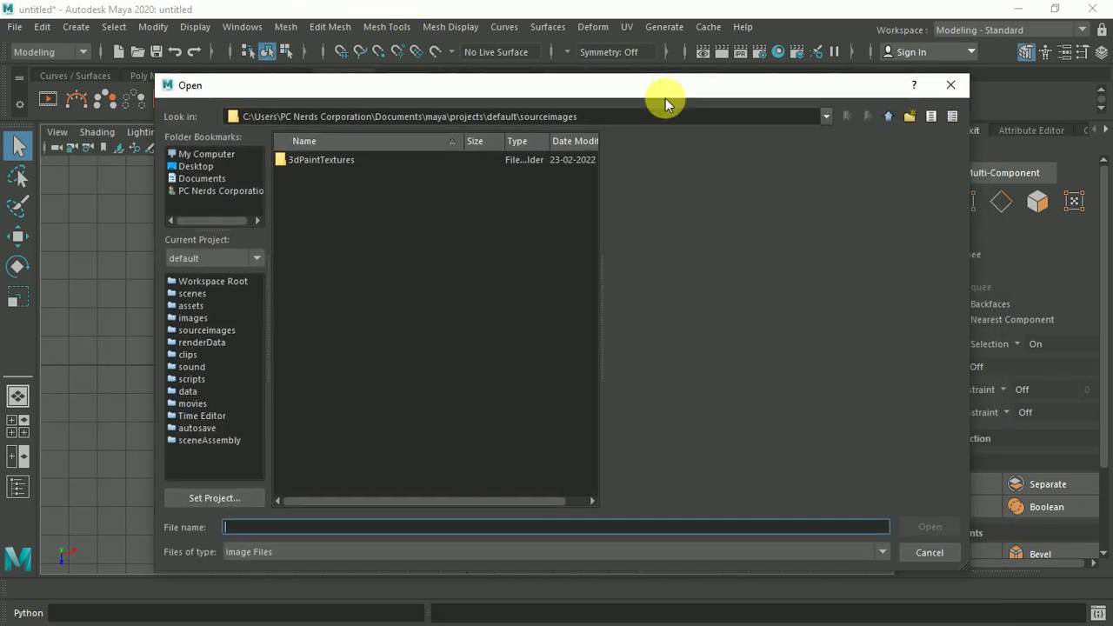
left_click(204, 154)
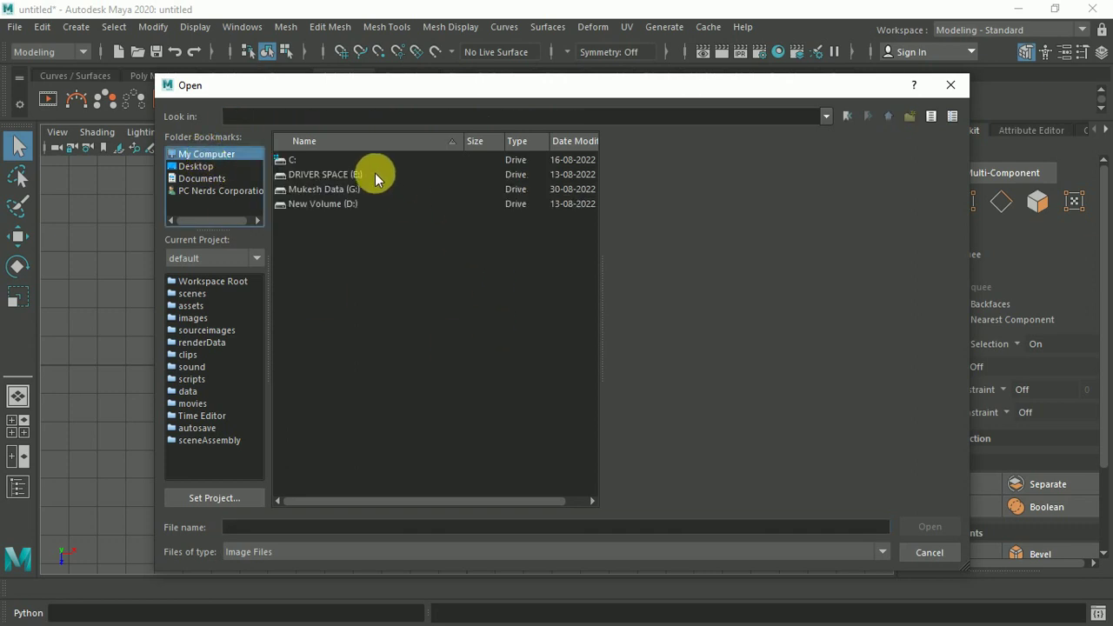
double_click(348, 204)
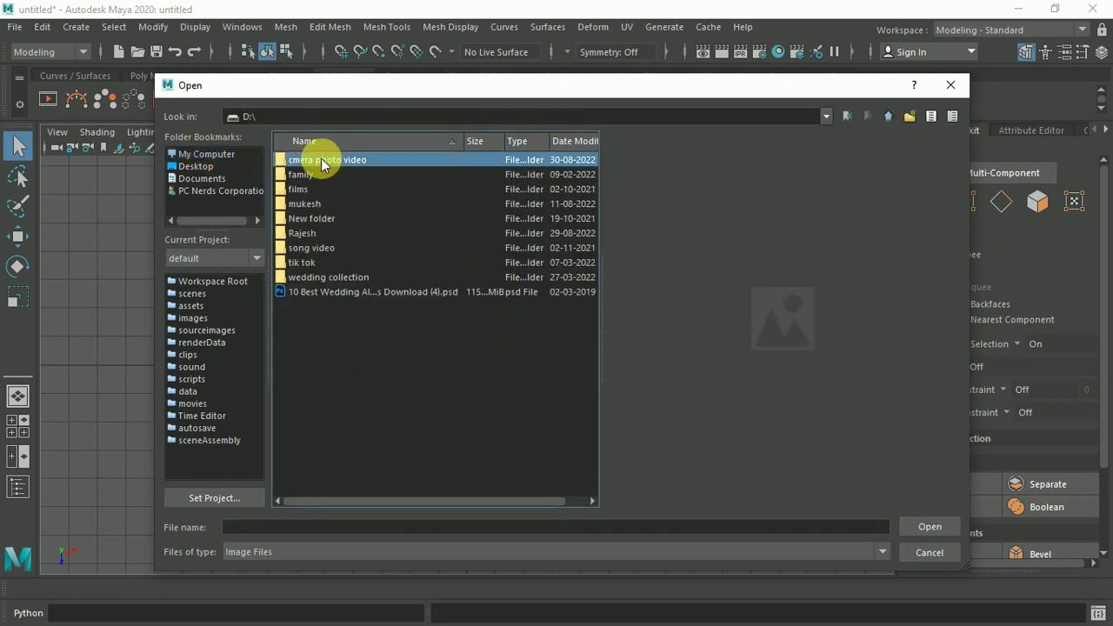
double_click(321, 158)
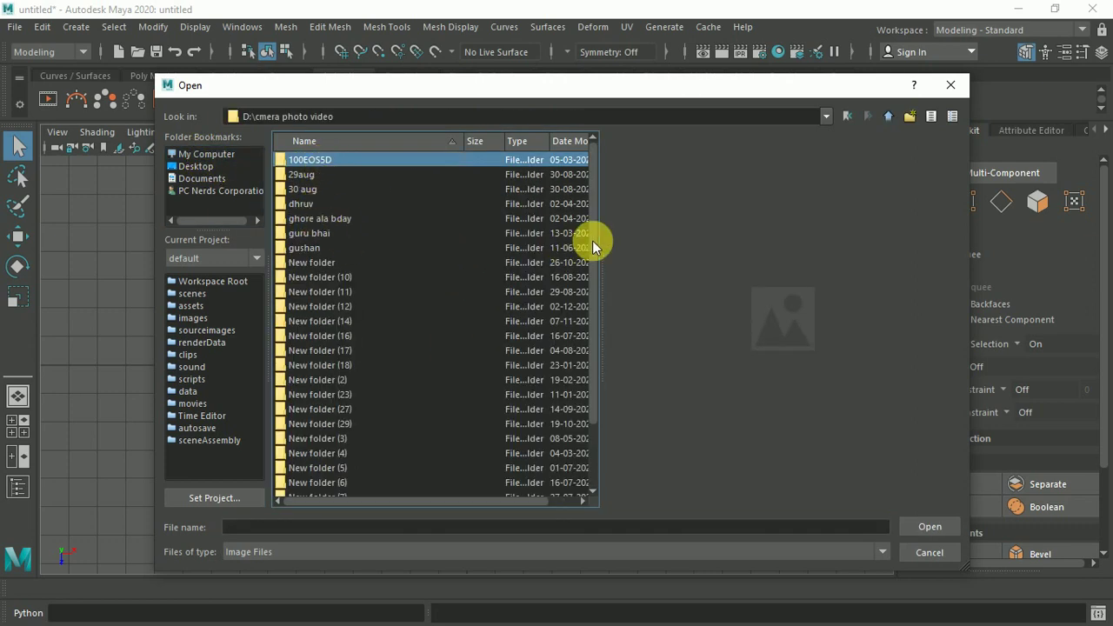
left_click_drag(589, 238, 594, 307)
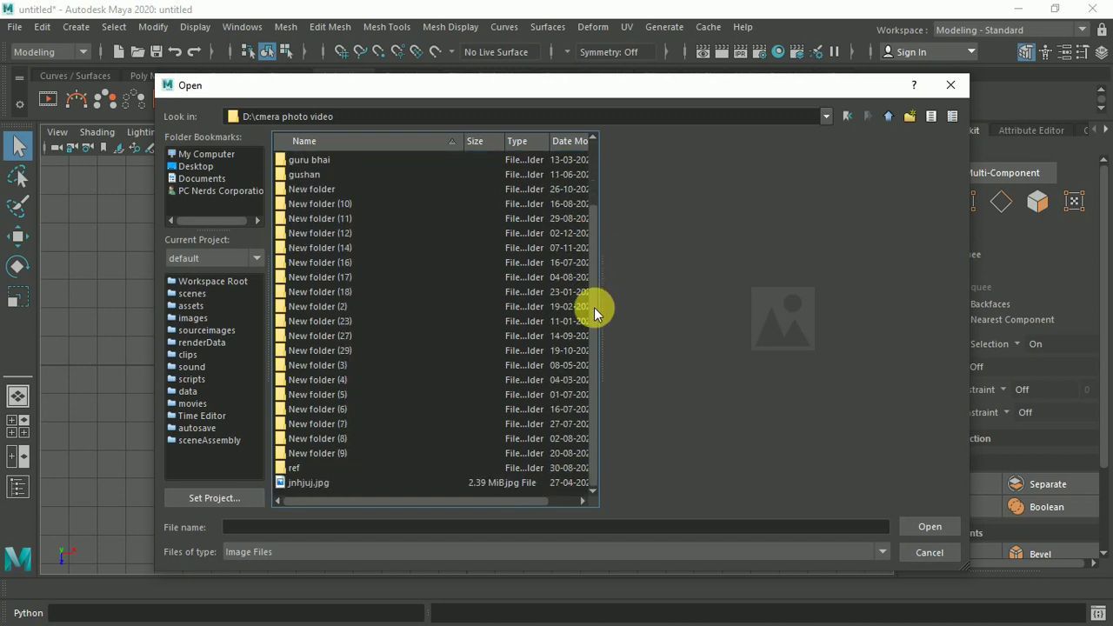
double_click(314, 467)
Step: Select ball_0000.jpg and import it as the top view's image plane
left_click(323, 161)
scroll(462, 220, "down", 1)
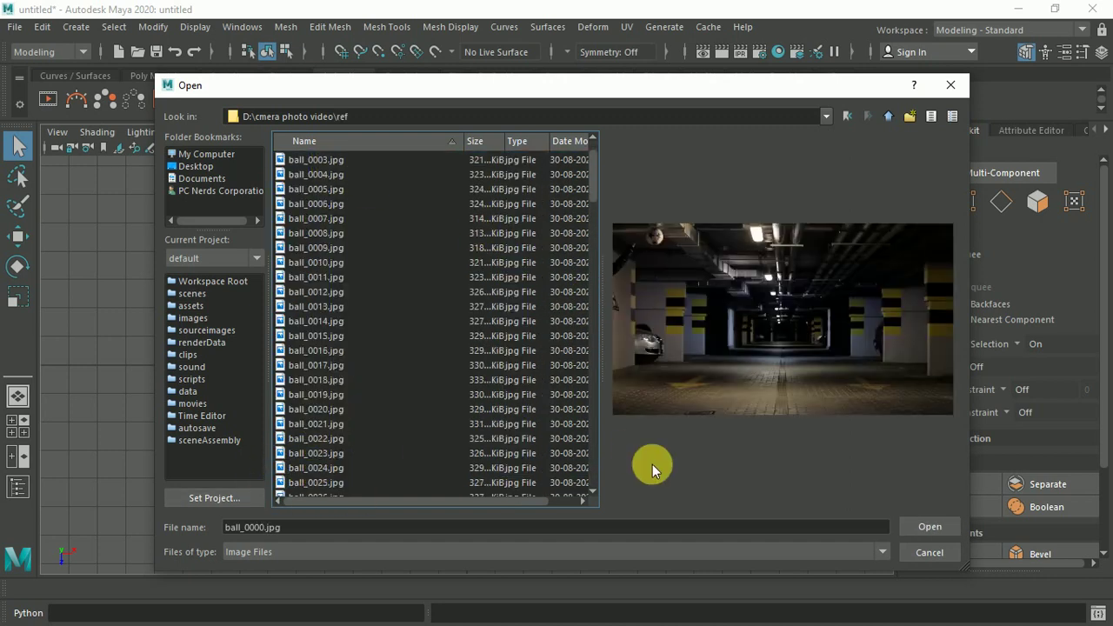
scroll(465, 287, "up", 1)
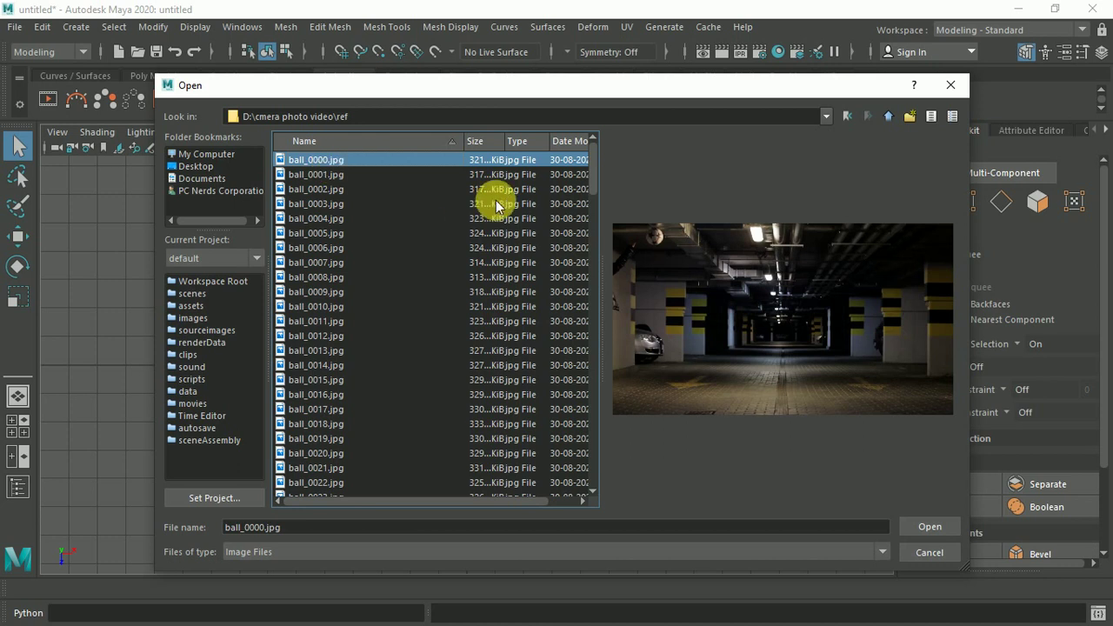
scroll(470, 426, "down", 2)
scroll(461, 433, "down", 4)
scroll(400, 273, "down", 3)
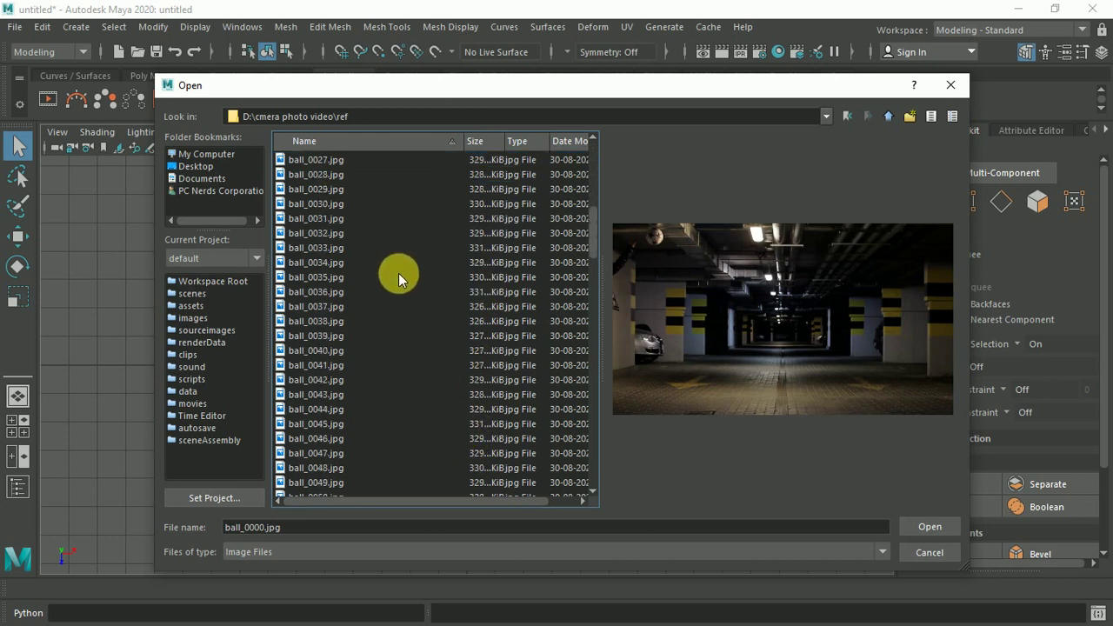
scroll(401, 305, "down", 5)
scroll(402, 331, "down", 4)
scroll(402, 331, "down", 4)
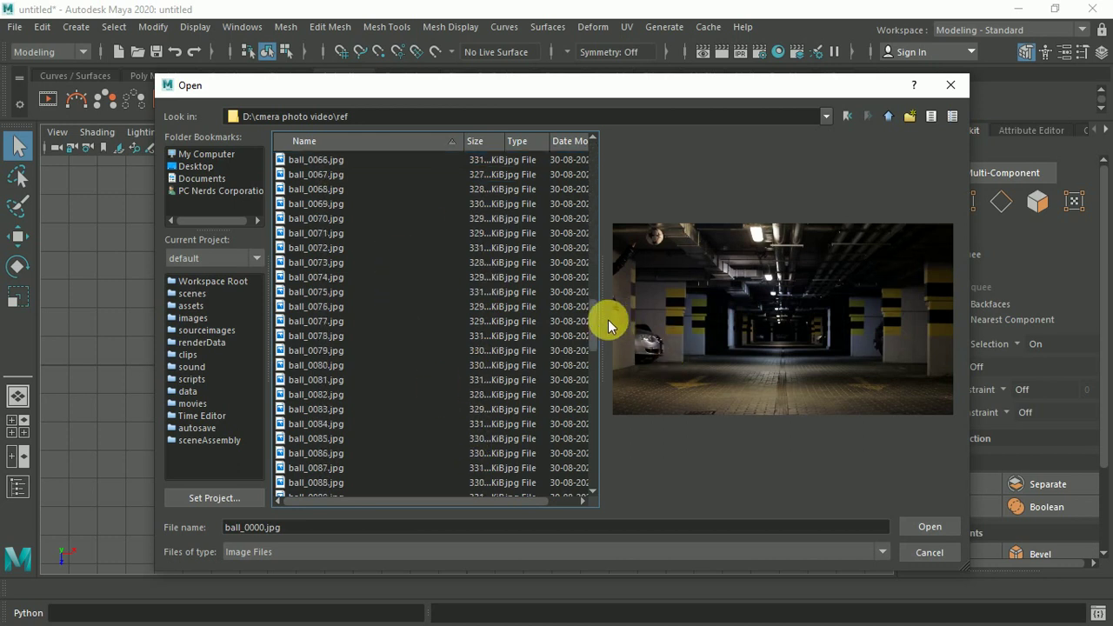
left_click_drag(594, 334, 590, 448)
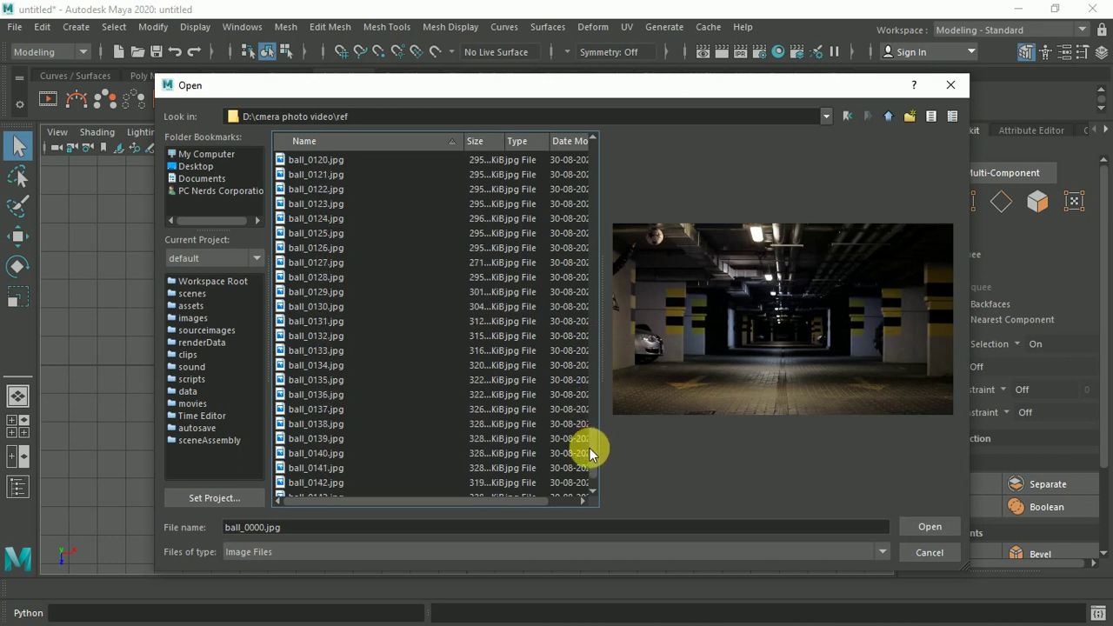
left_click(930, 528)
Step: Select the image plane and tick Use Image Sequence in its Attribute Editor
left_click(651, 415)
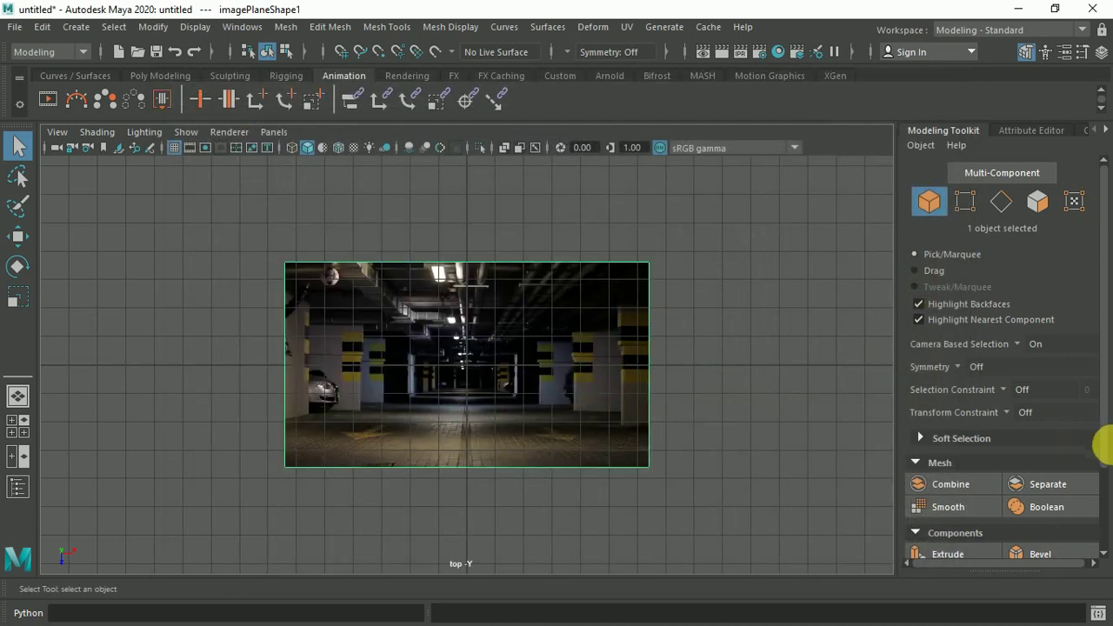
left_click(1101, 52)
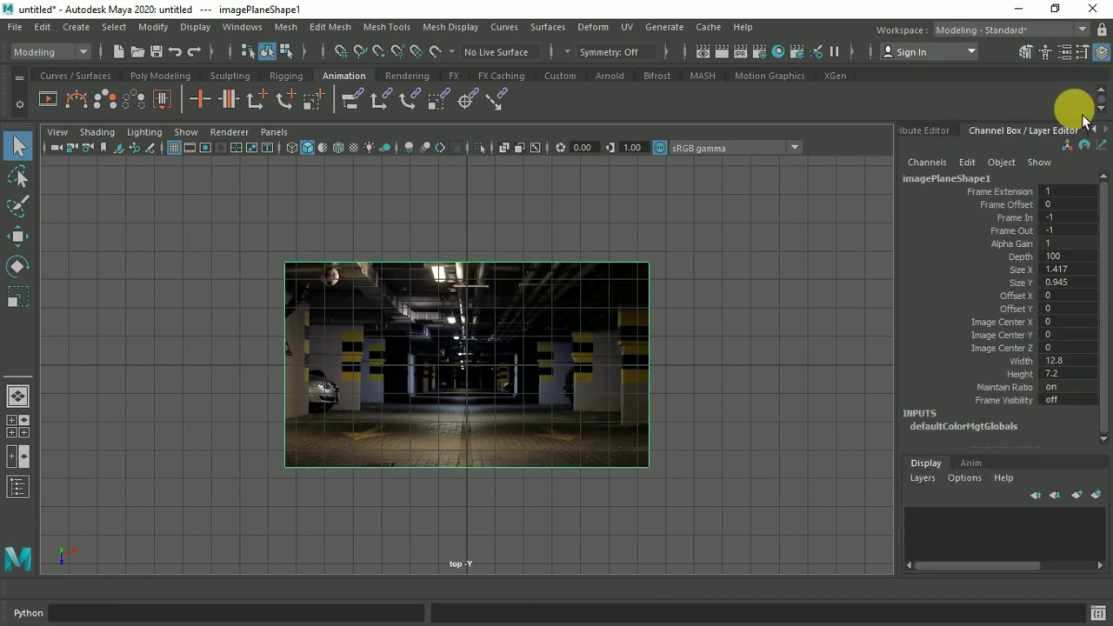
left_click(1082, 53)
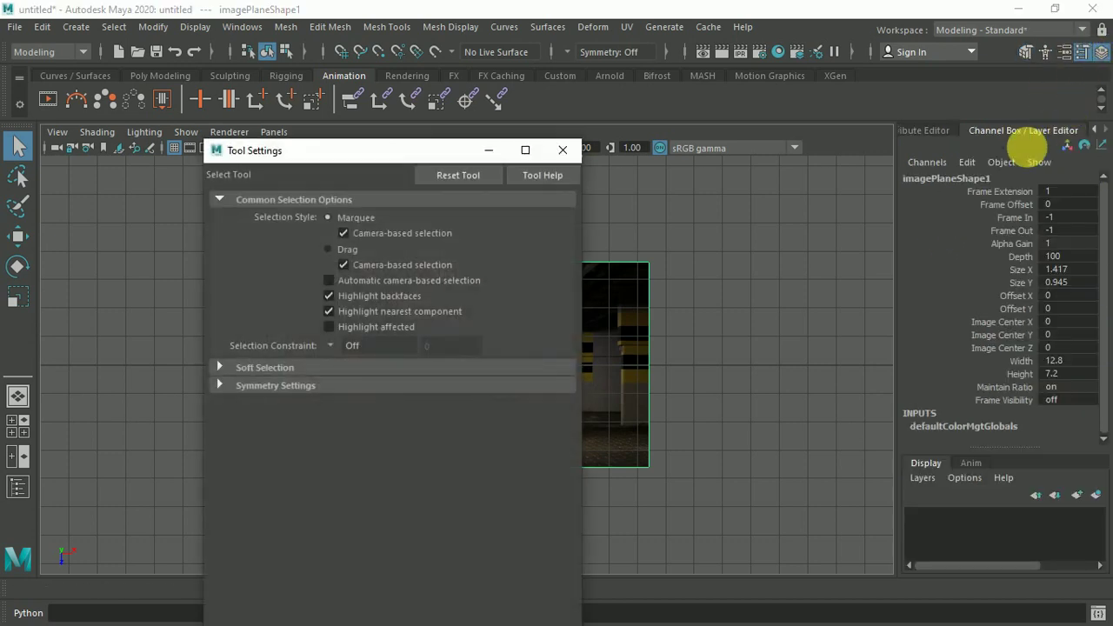
left_click(563, 150)
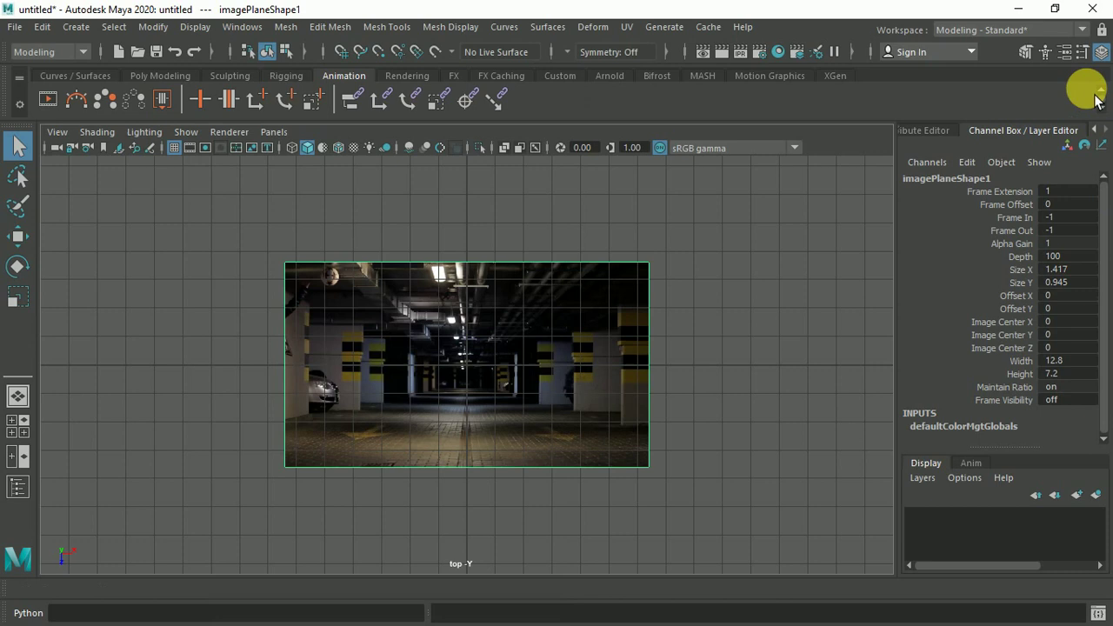
left_click(1065, 52)
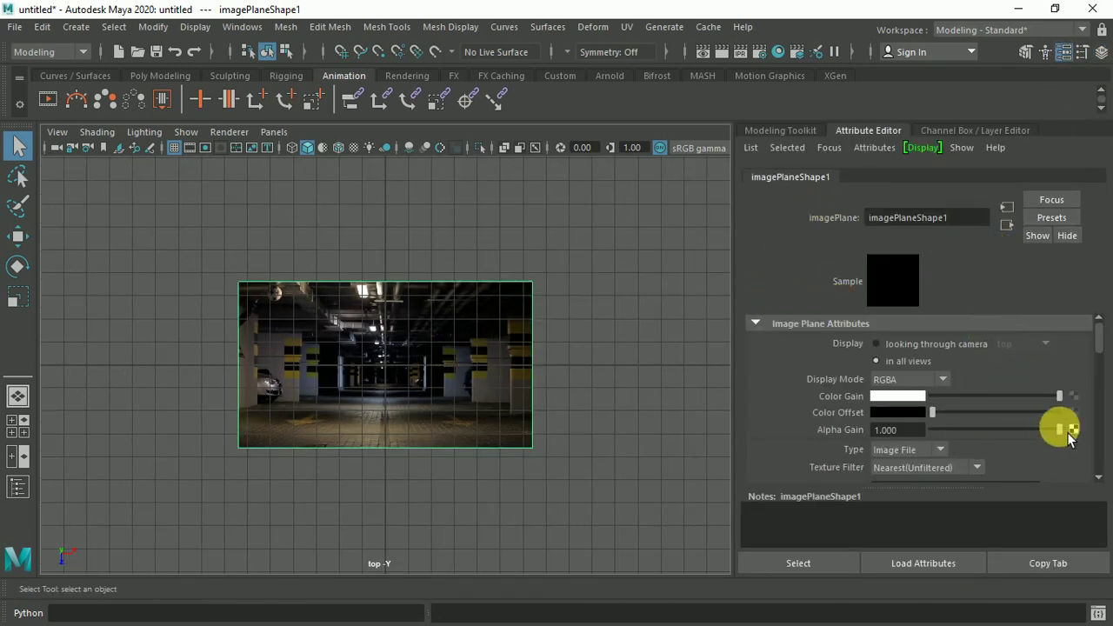
scroll(1100, 362, "down", 2)
scroll(1094, 370, "down", 2)
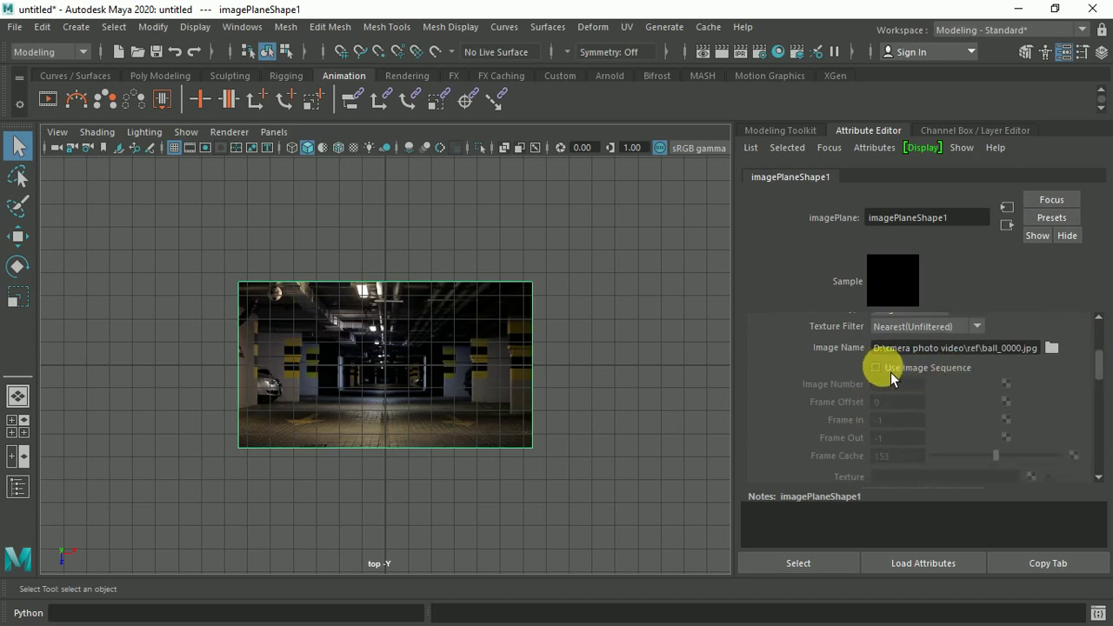
left_click(881, 373)
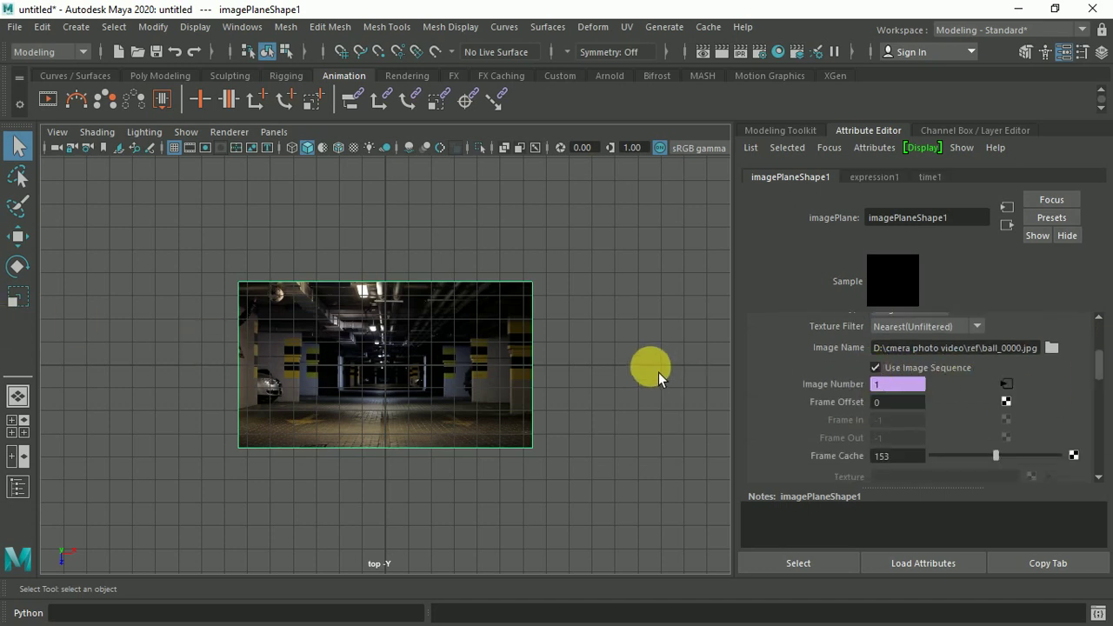
Step: Switch to the Animation workspace and maximize the top view with imagePlane1 selected
left_click(1081, 31)
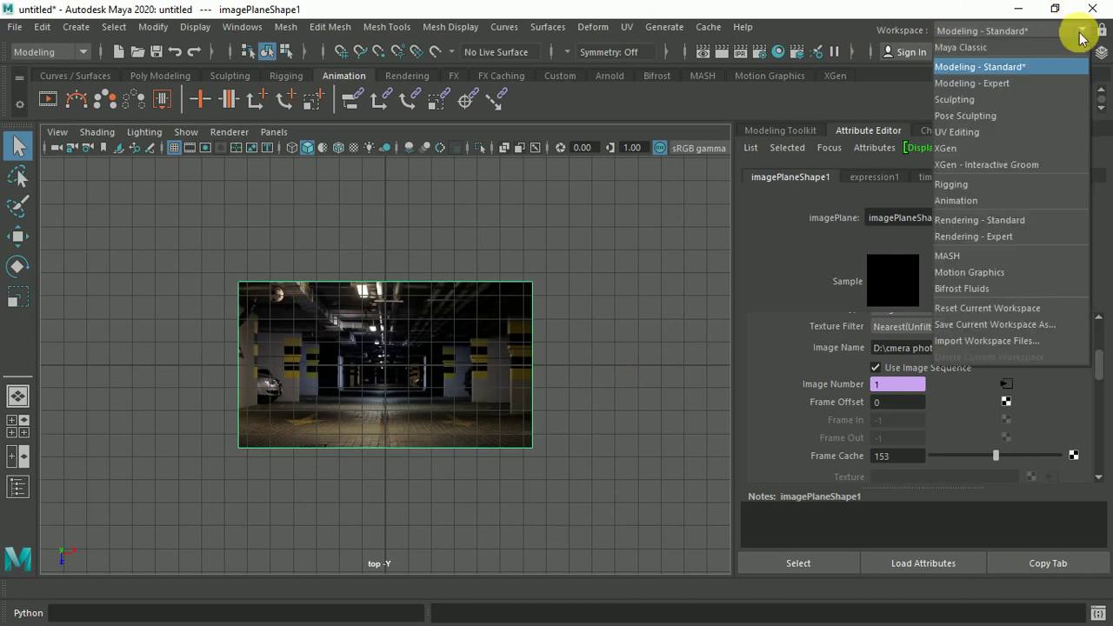
left_click(957, 200)
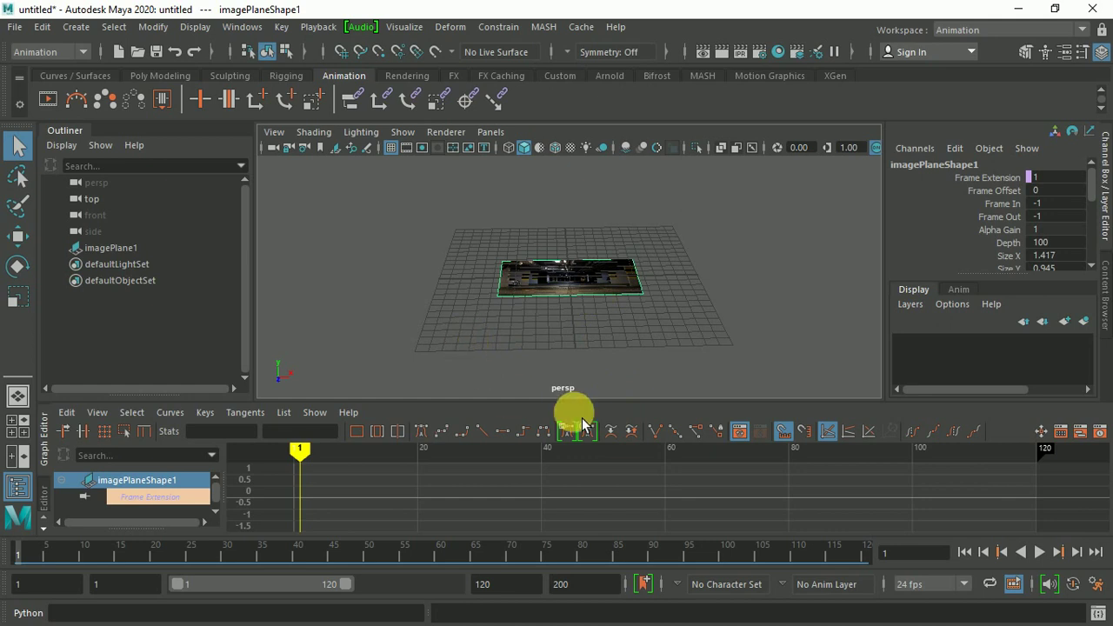
left_click(53, 444)
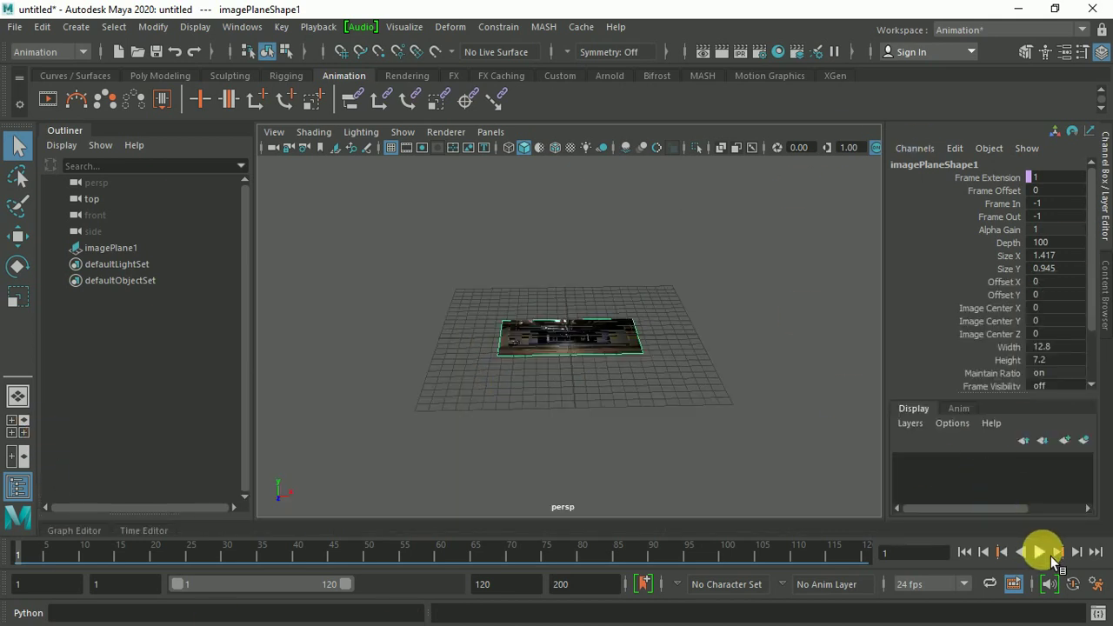
left_click(742, 395)
key("space")
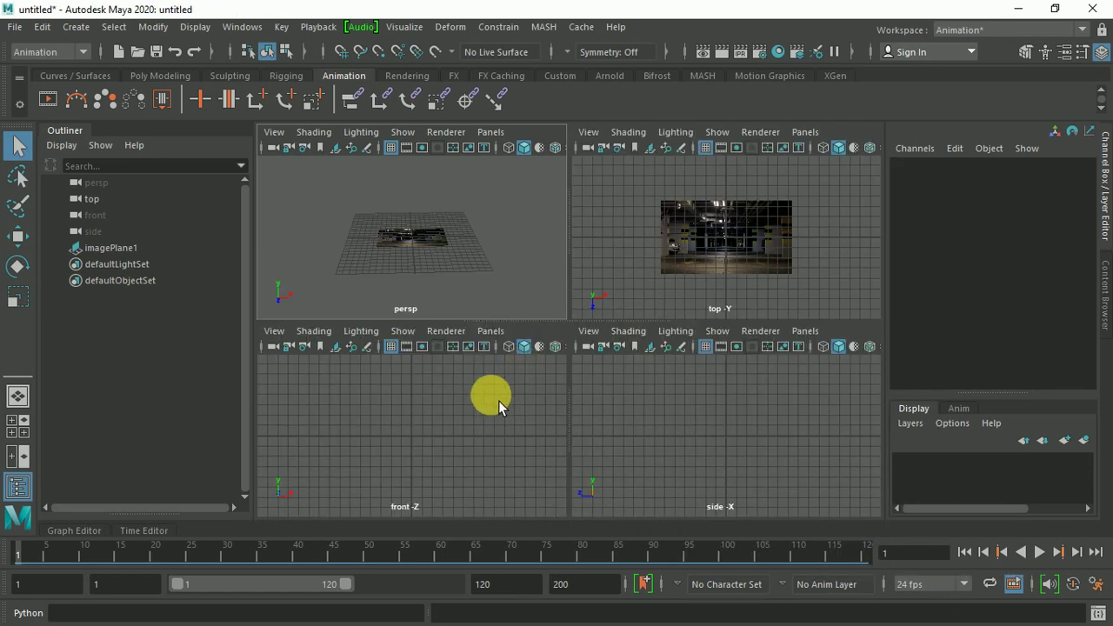
left_click(755, 247)
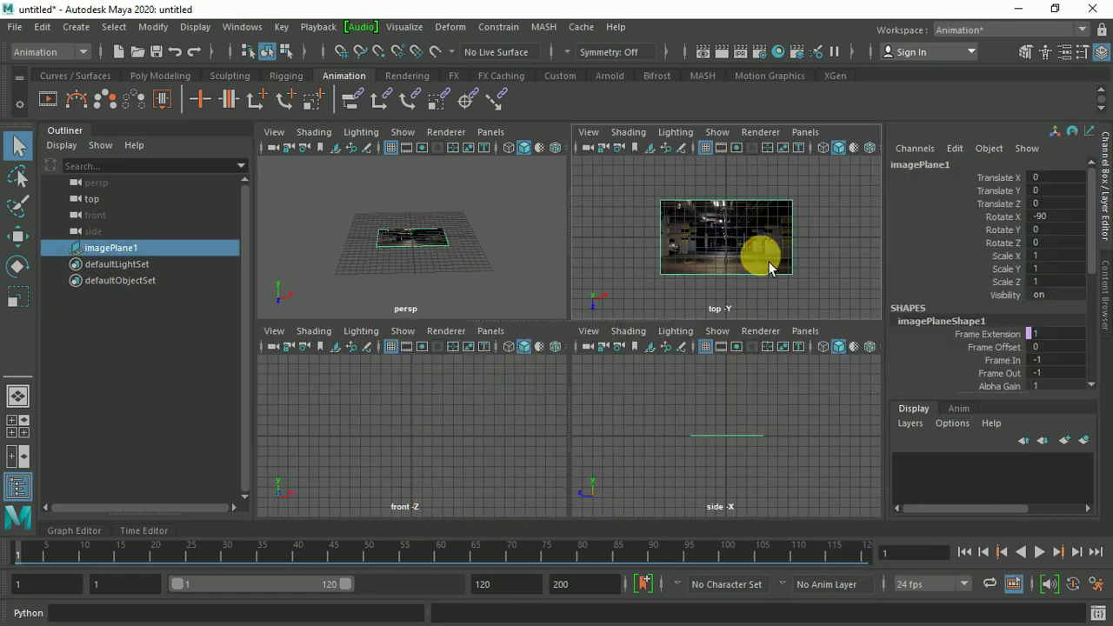
key("space")
Step: Test-play the image sequence, then set Playback Speed to Real-time
left_click(1050, 559)
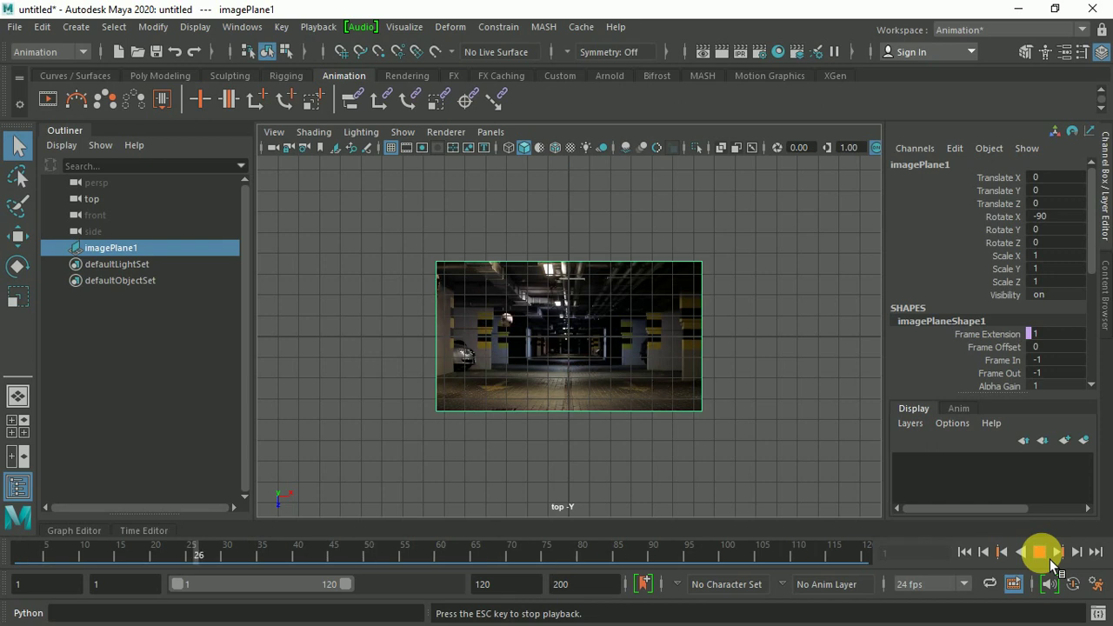
left_click(1051, 561)
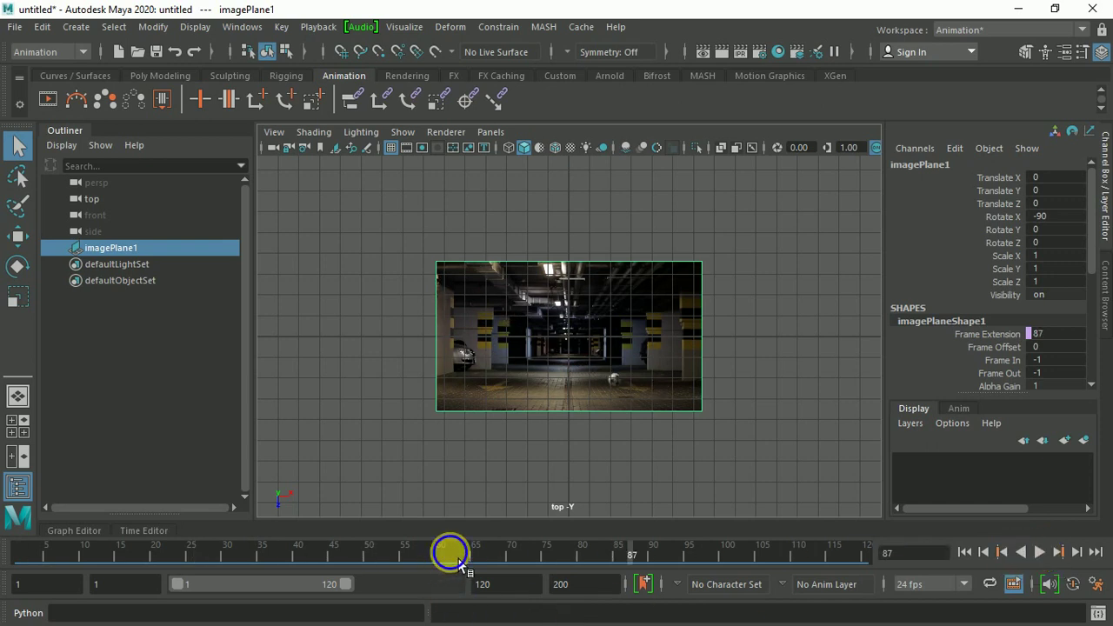
right_click(459, 561)
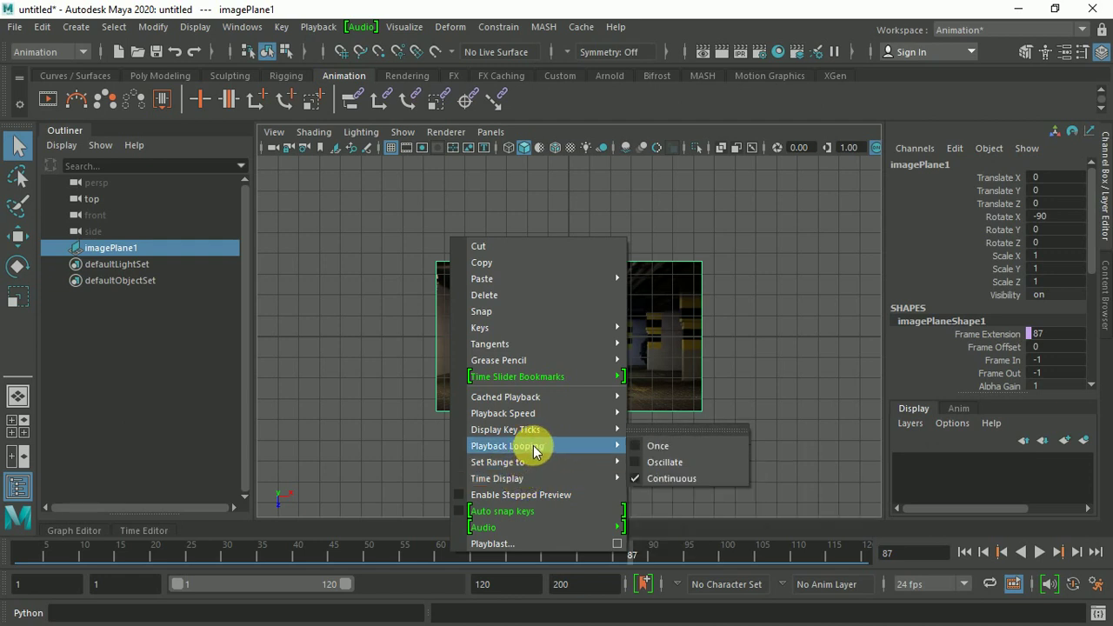
mouse_move(503, 413)
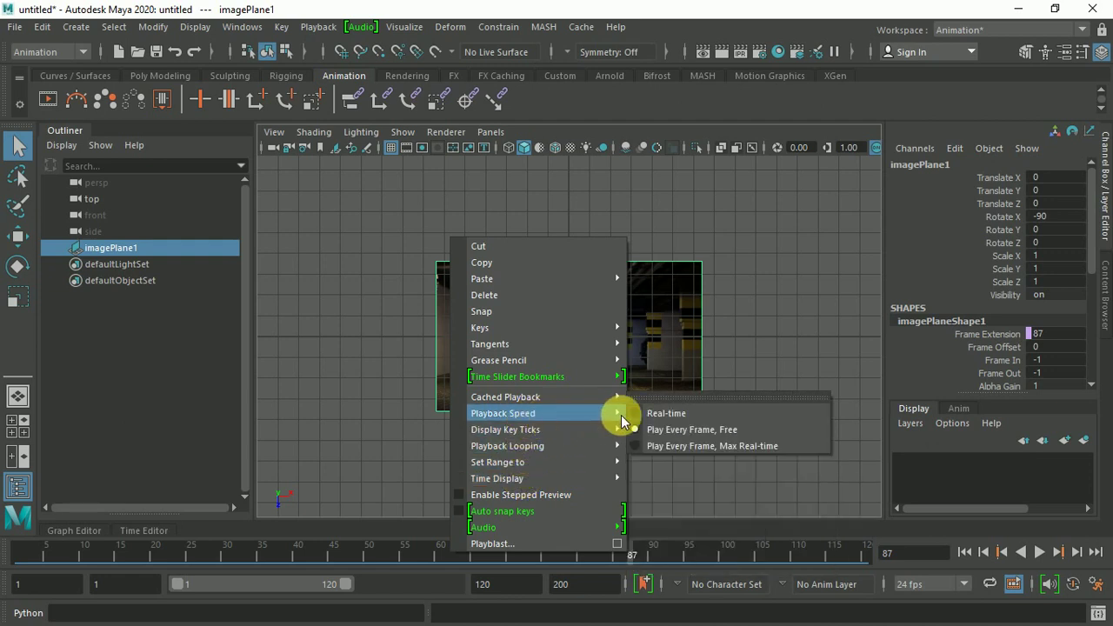
left_click(638, 416)
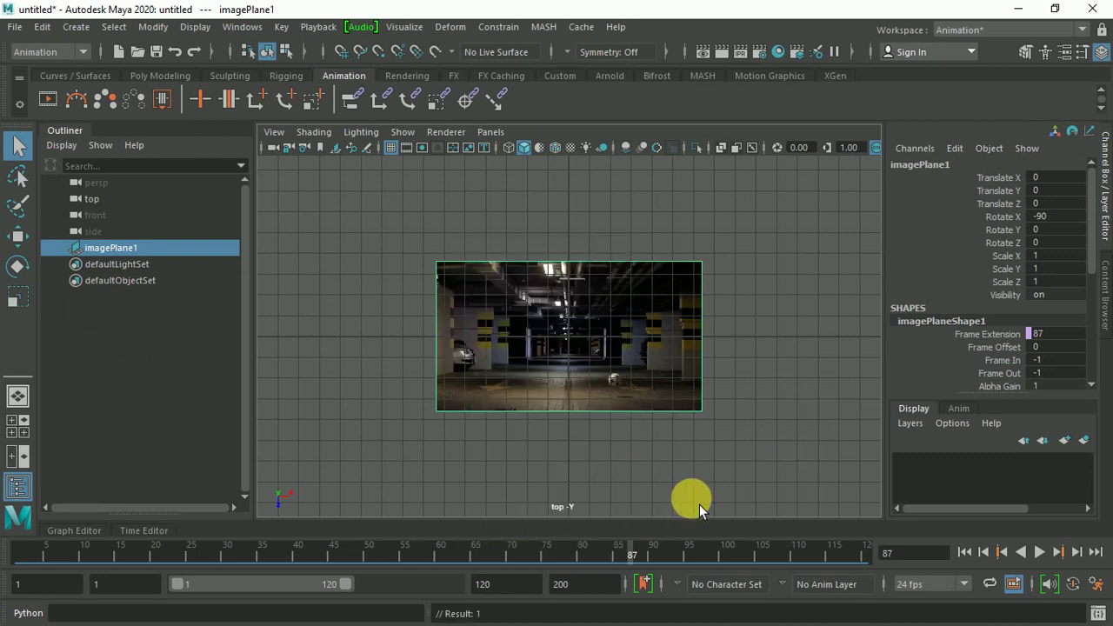
Step: Play the footage to frame 67, rewind to frame 1, and extend the playback range to 178
left_click(1040, 553)
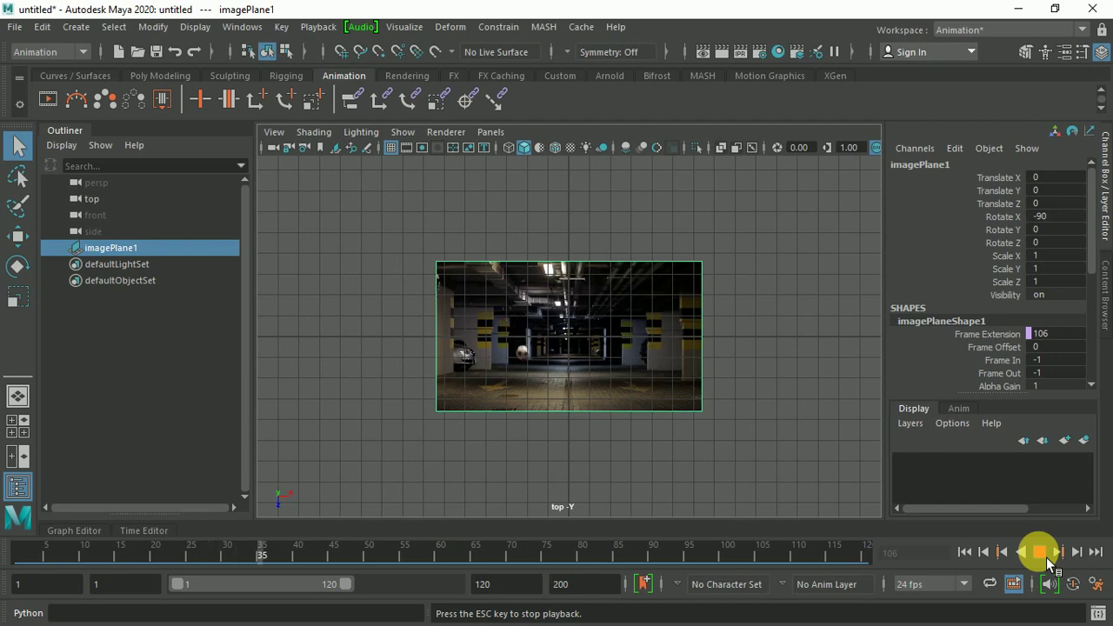
scroll(718, 370, "up", 1)
scroll(722, 374, "up", 1)
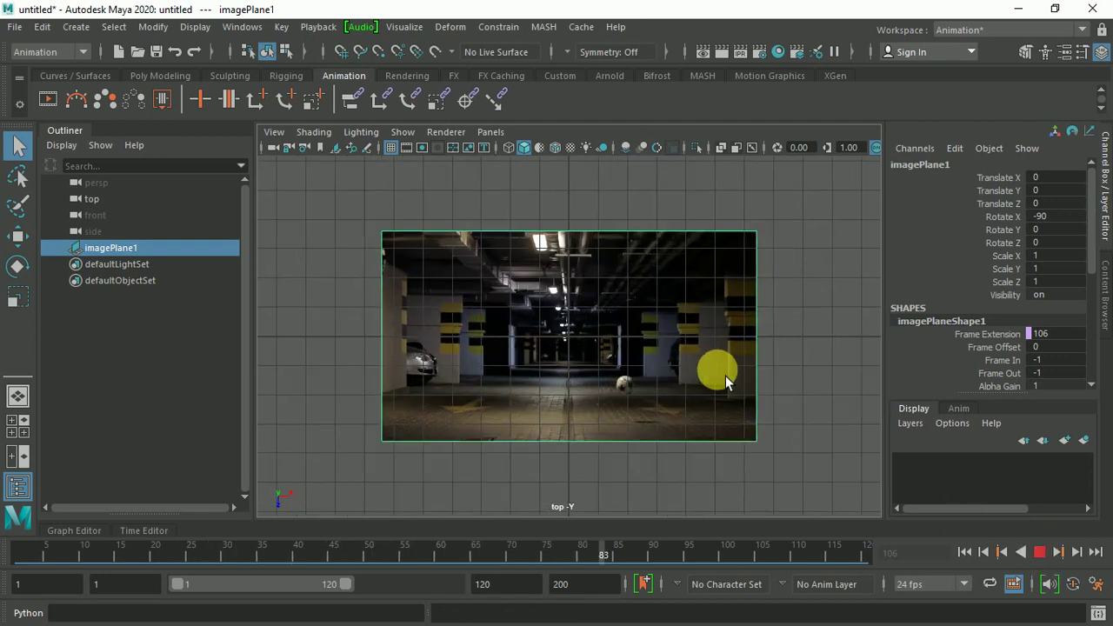
scroll(763, 378, "up", 1)
scroll(763, 377, "up", 1)
scroll(763, 378, "down", 1)
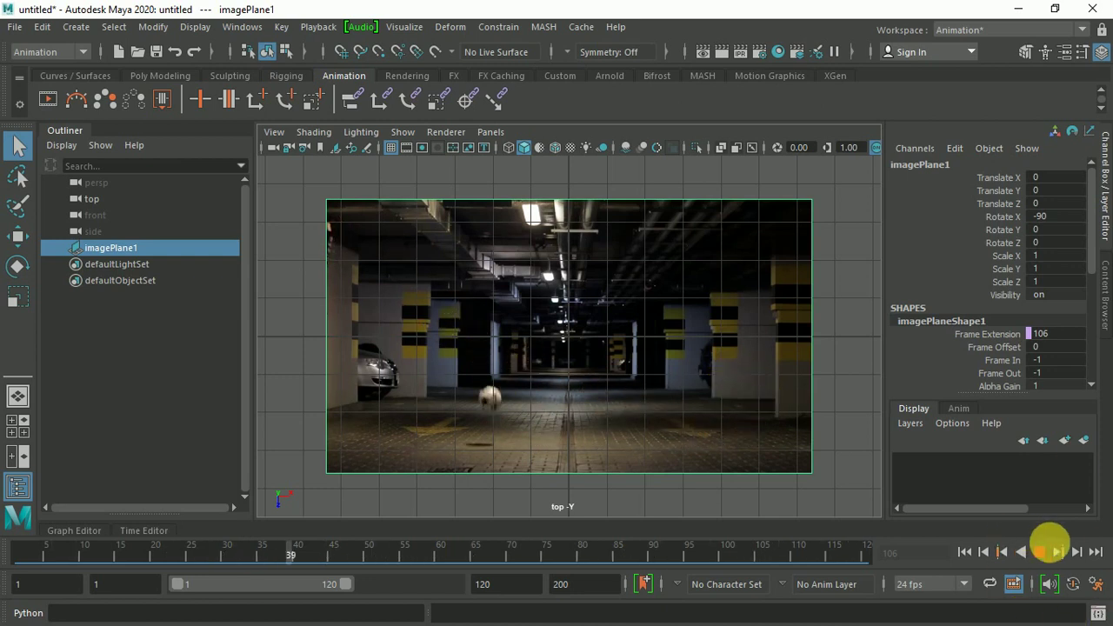
left_click(1044, 561)
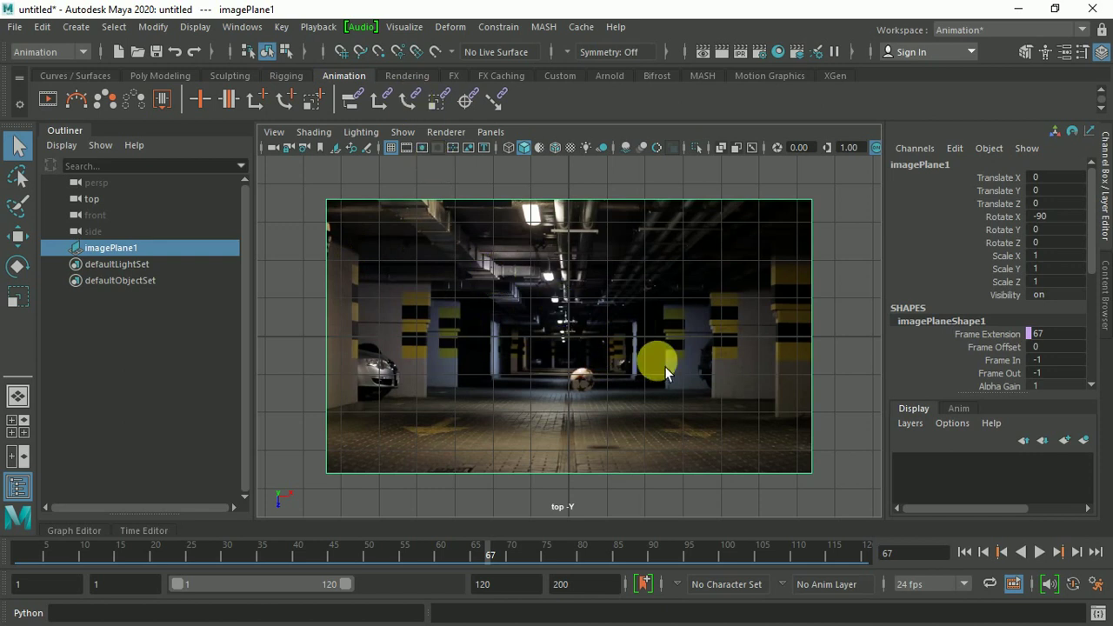
left_click_drag(79, 558, 13, 553)
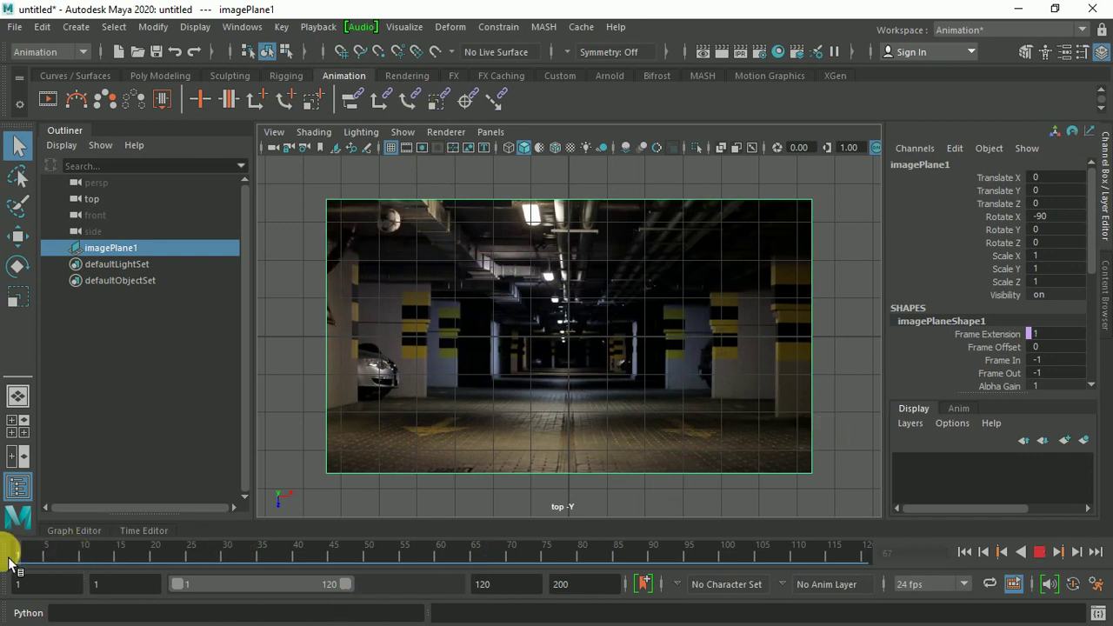
mouse_move(347, 585)
left_mouse_down()
mouse_move(365, 598)
mouse_move(427, 604)
mouse_move(311, 576)
mouse_move(434, 582)
left_mouse_up()
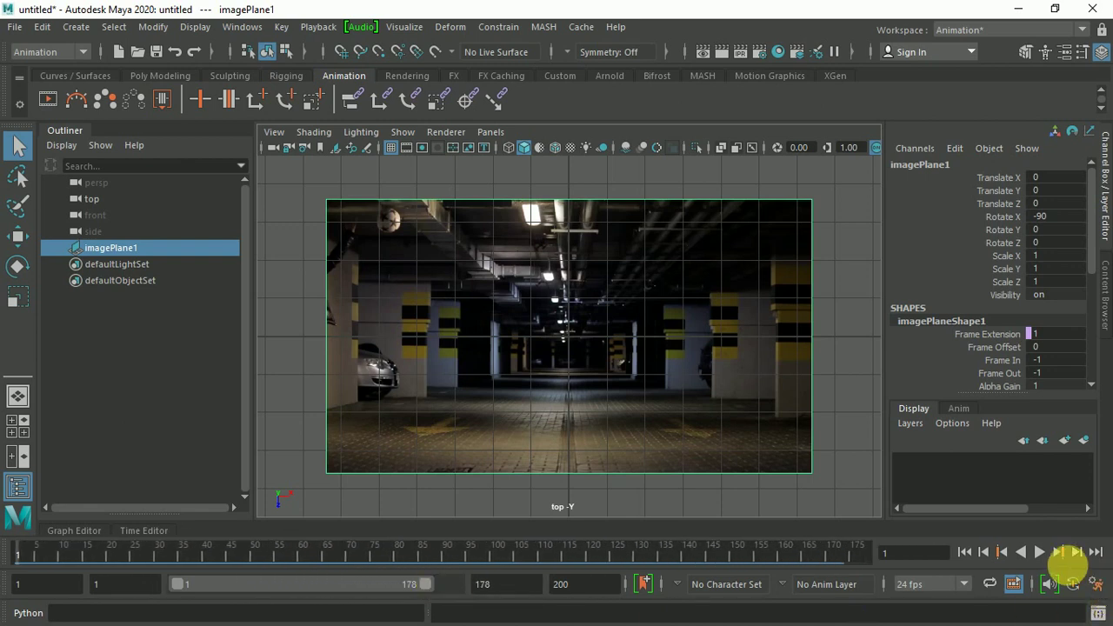
Step: Scrub the footage to find frame 145, just before the man appears
left_click(1040, 552)
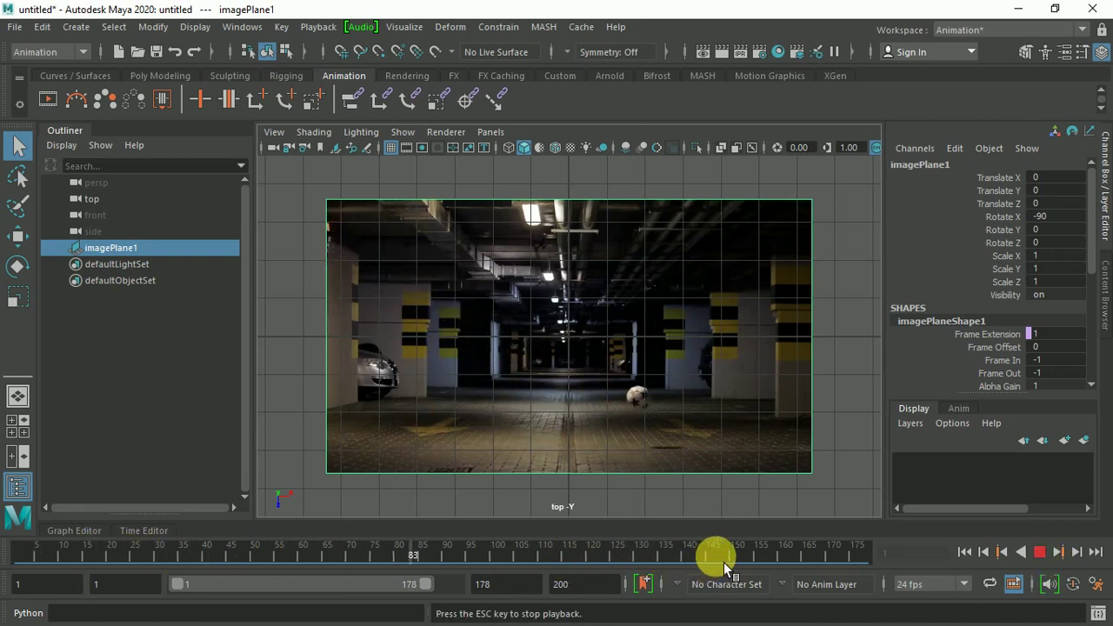
left_click(1039, 552)
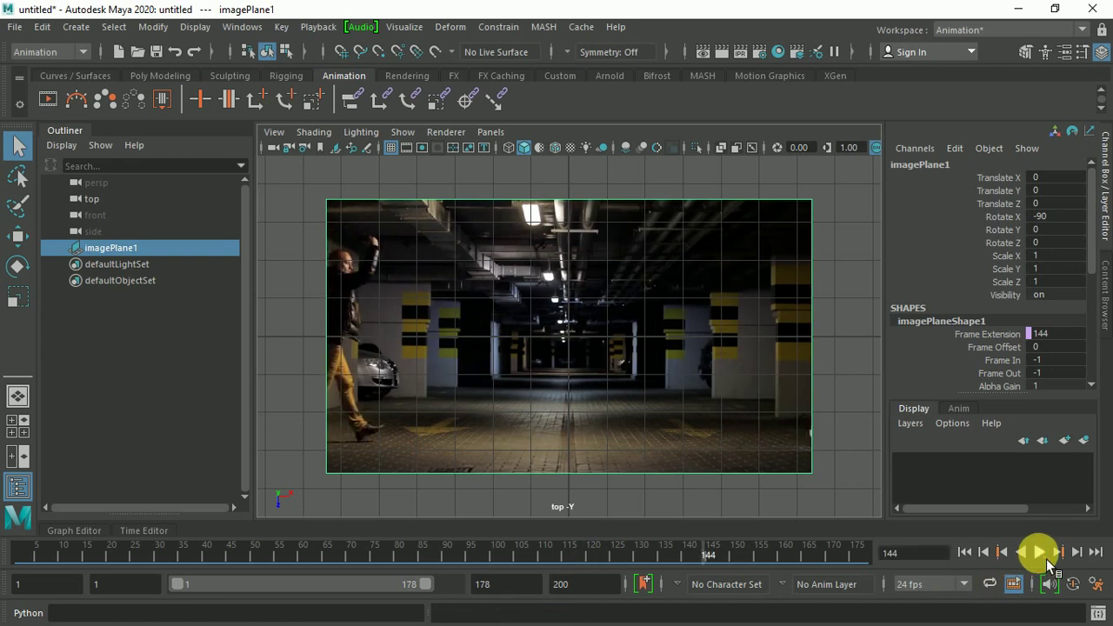
left_click(1040, 552)
left_click(737, 557)
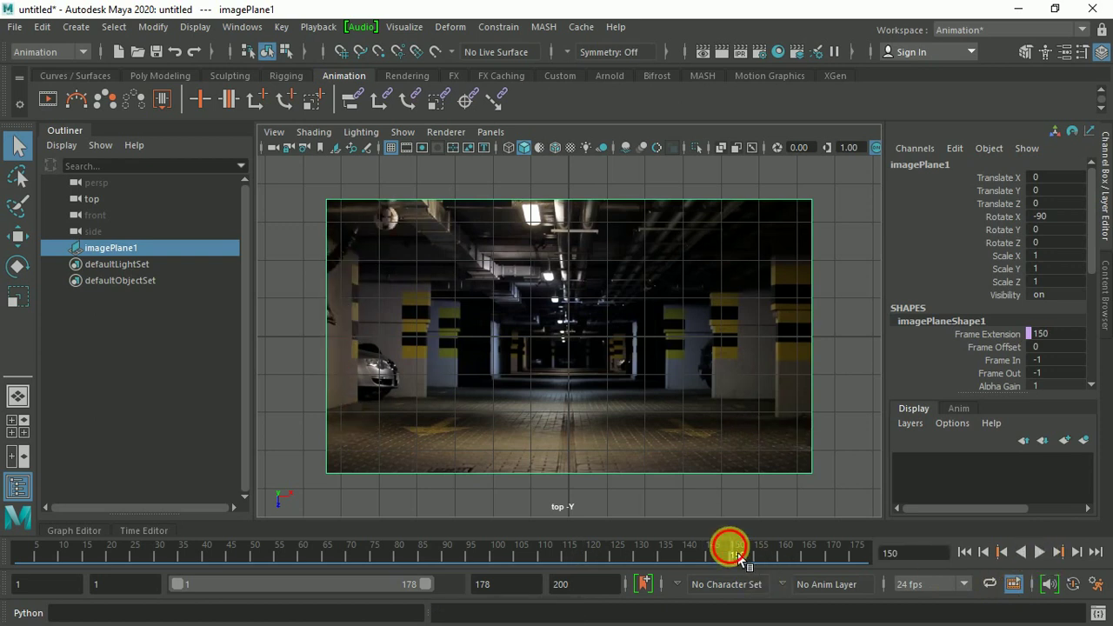
mouse_move(737, 557)
left_mouse_down()
mouse_move(702, 551)
mouse_move(718, 557)
left_mouse_up()
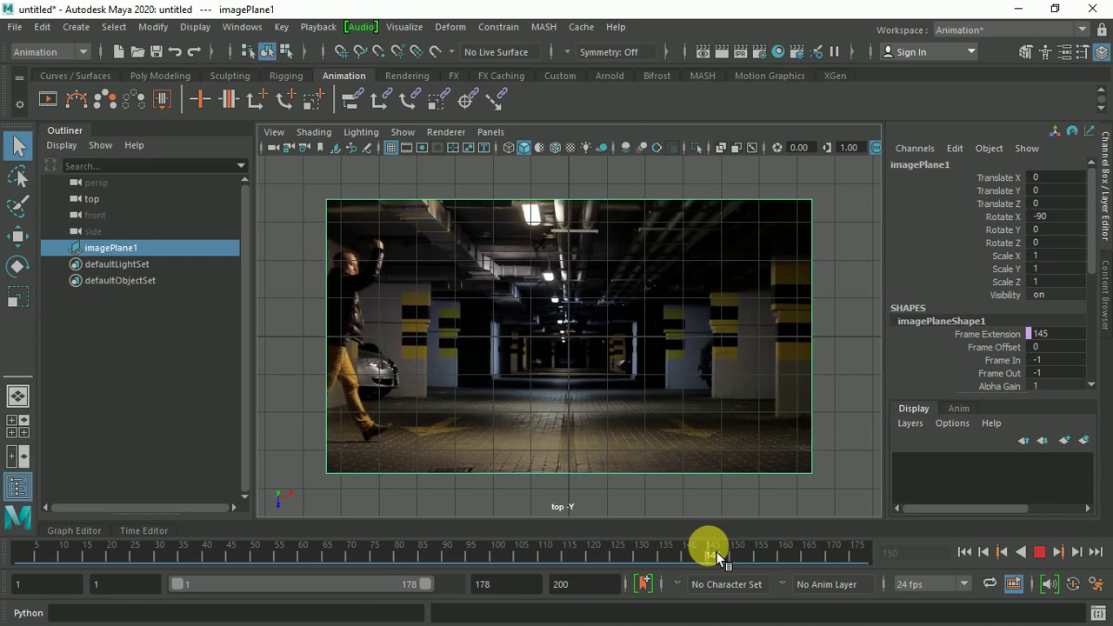
Step: Set the playback end to 145, restore the range to 1–145, and return to frame 1
left_click(503, 585)
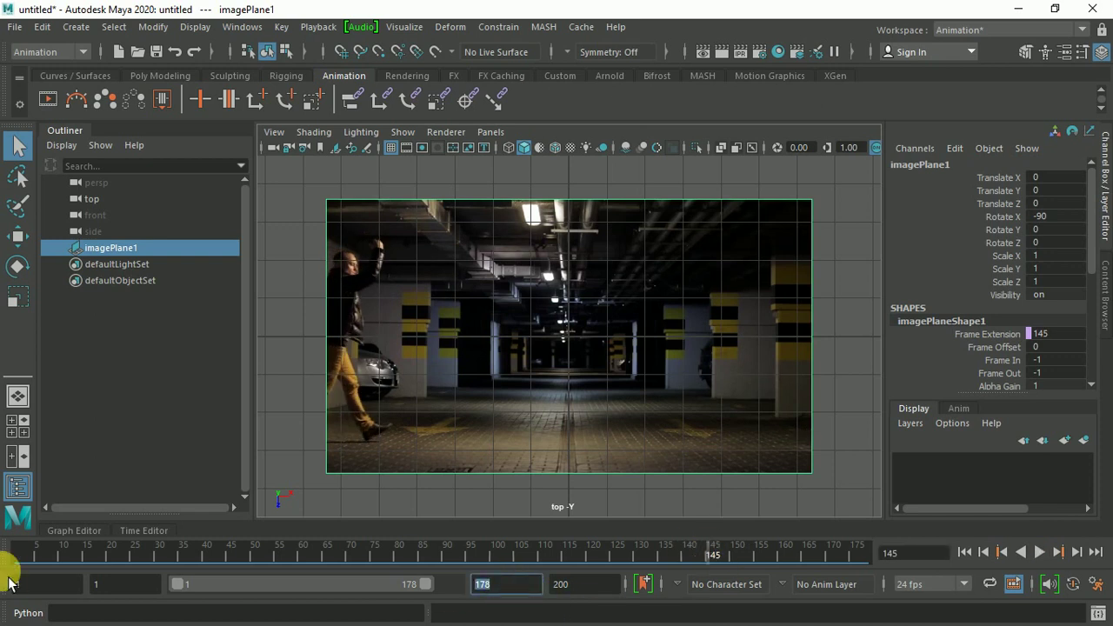
type("145")
key("Return")
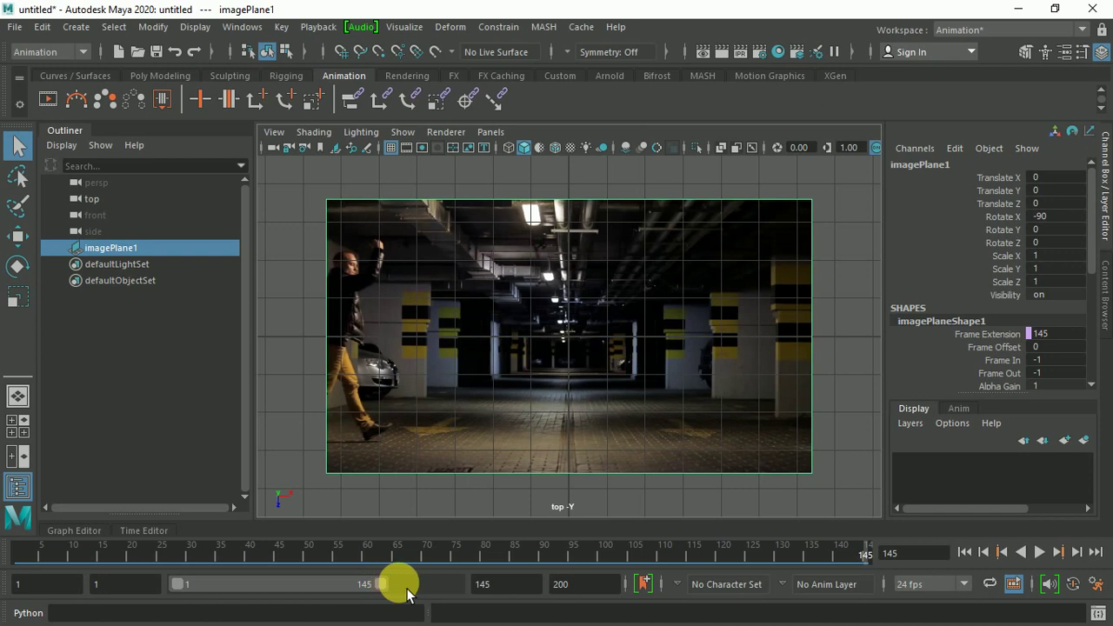
mouse_move(398, 598)
left_mouse_down()
mouse_move(423, 598)
mouse_move(241, 605)
mouse_move(38, 550)
mouse_move(8, 567)
mouse_move(59, 564)
mouse_move(13, 574)
left_mouse_up()
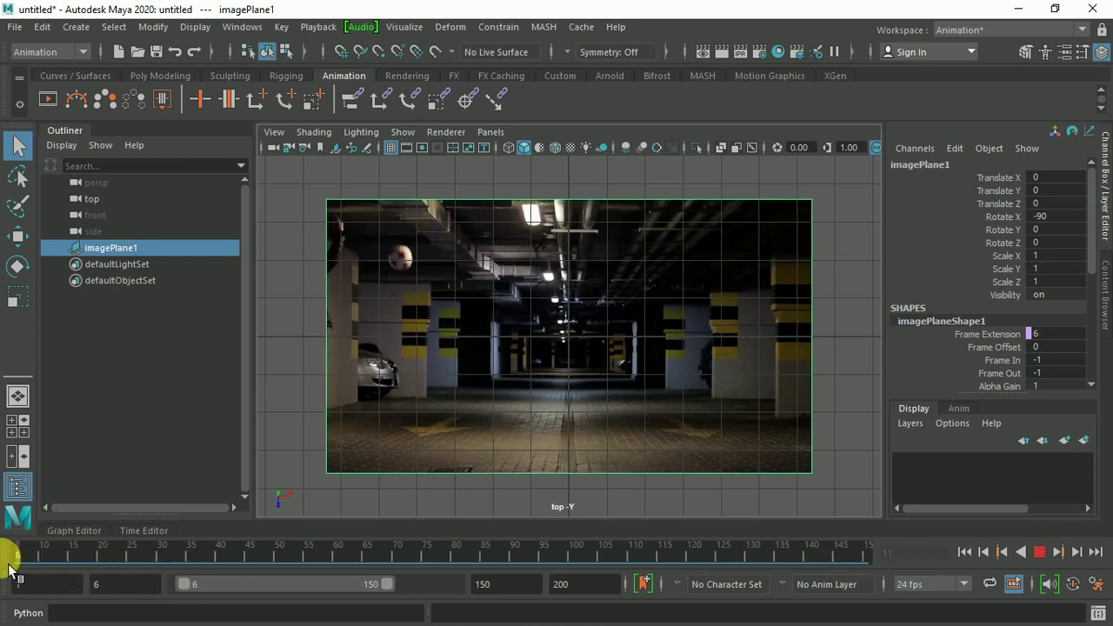
left_click(190, 587)
left_click_drag(197, 595, 157, 584)
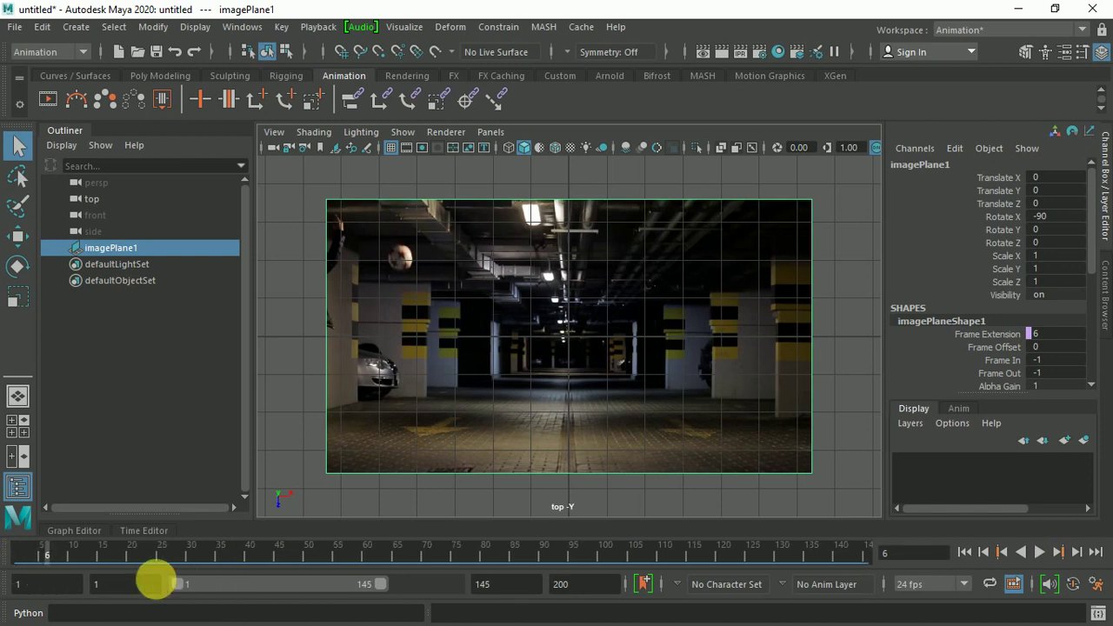
left_click(13, 555)
left_click(520, 345)
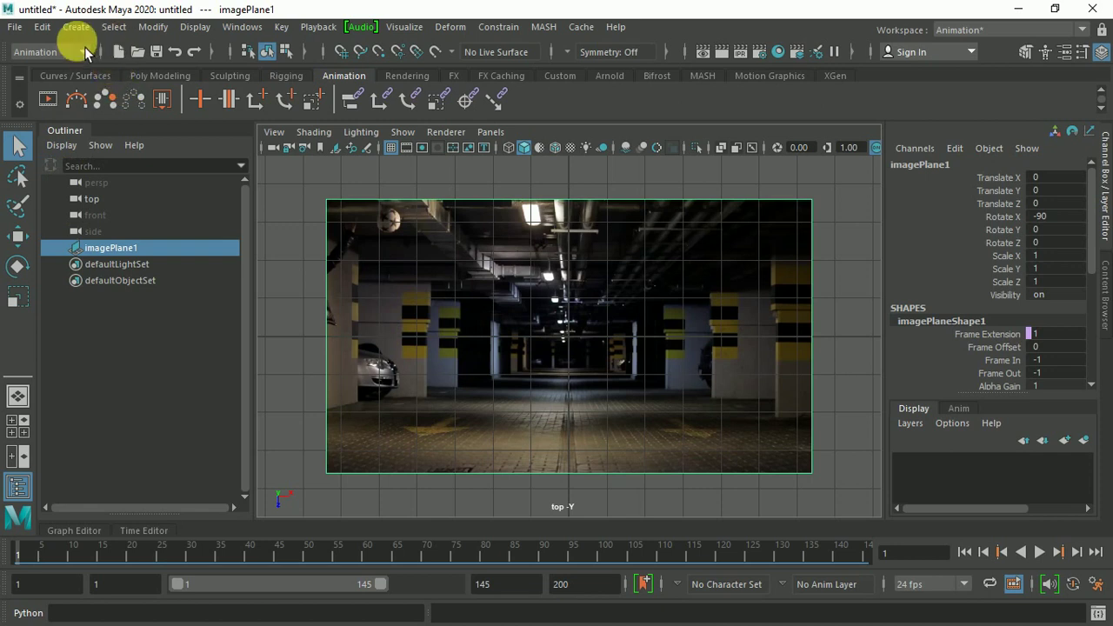
Step: Draw a thin interactive polygon cube along the footage floor and scale it to 1.231
left_click(153, 78)
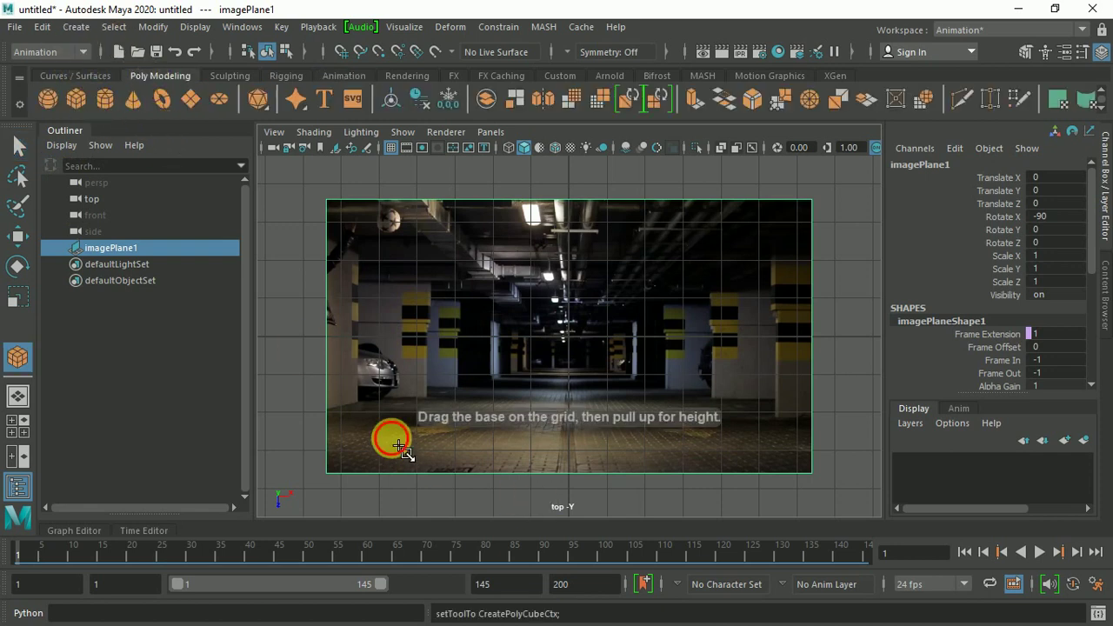
left_click_drag(398, 446, 813, 451)
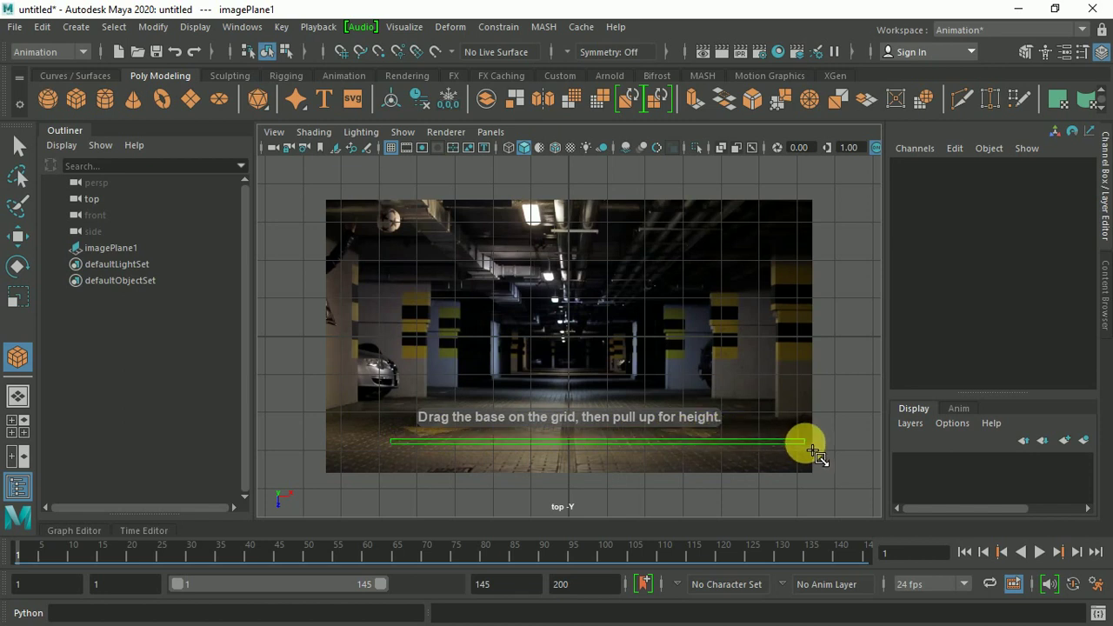
mouse_move(813, 451)
left_mouse_down()
mouse_move(821, 439)
mouse_move(816, 454)
left_mouse_up()
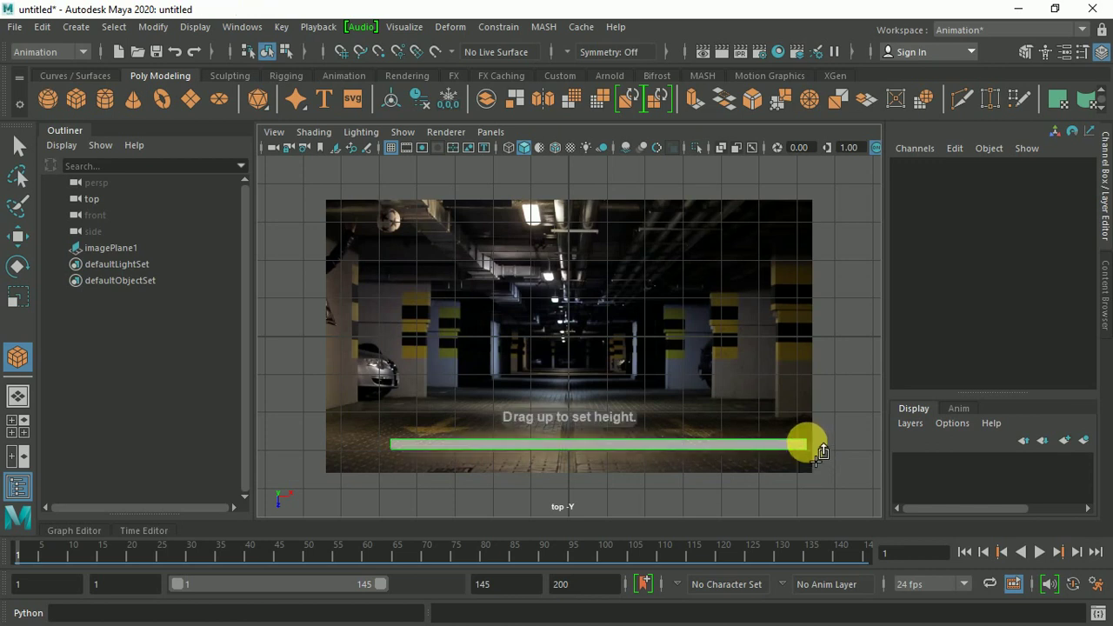
left_click(821, 452)
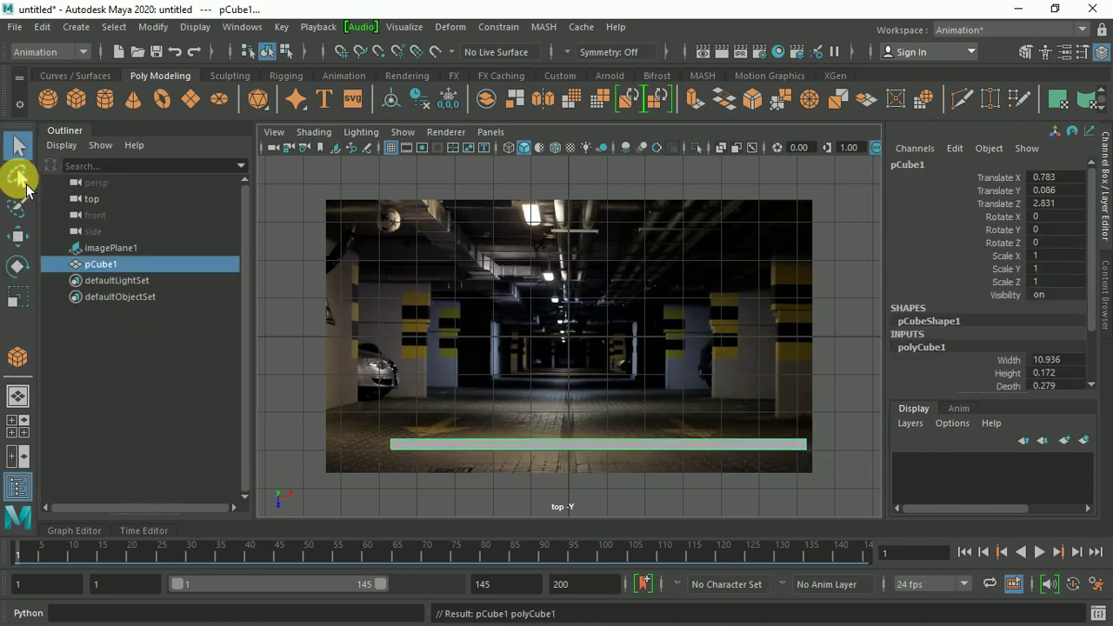
left_click(17, 147)
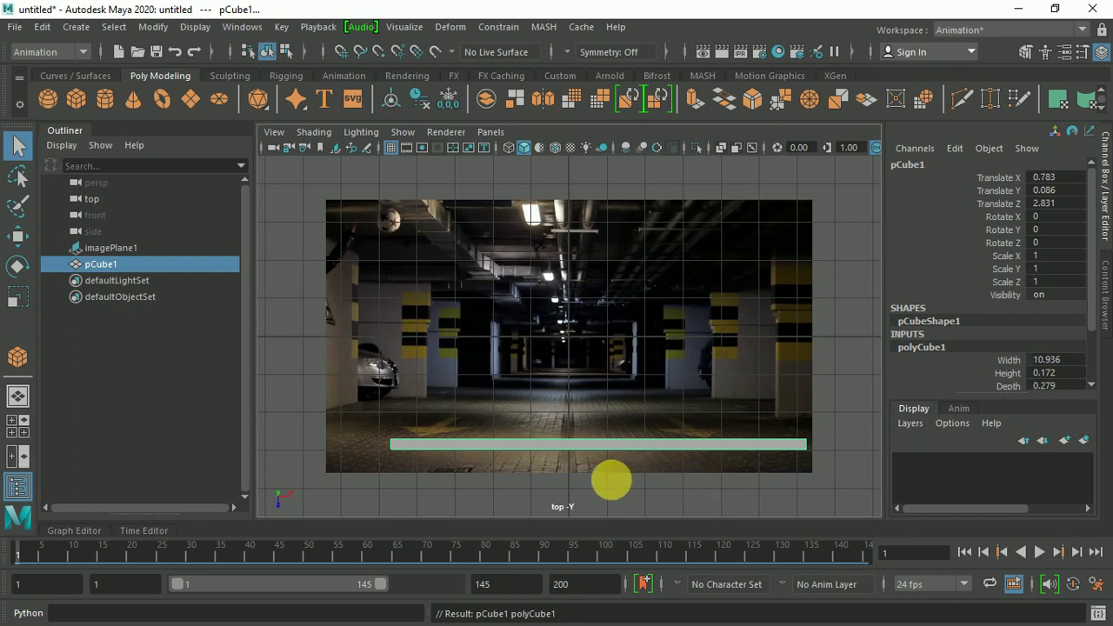
key("r")
left_click_drag(616, 452, 665, 452)
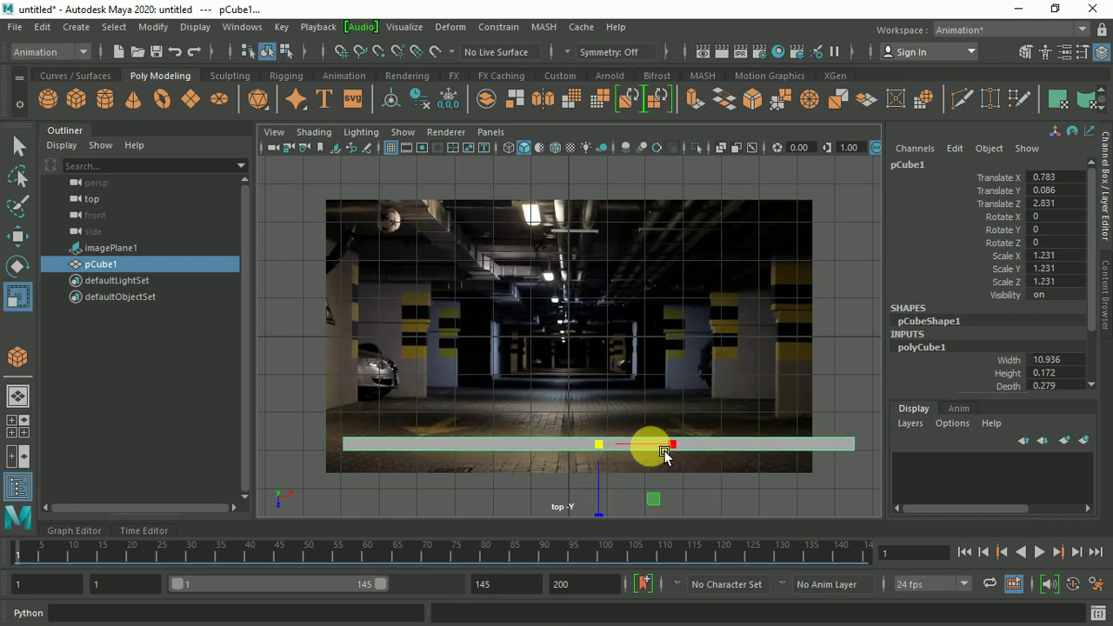
Step: Move pCube1 along X and Z so it sits under the ball
key("w")
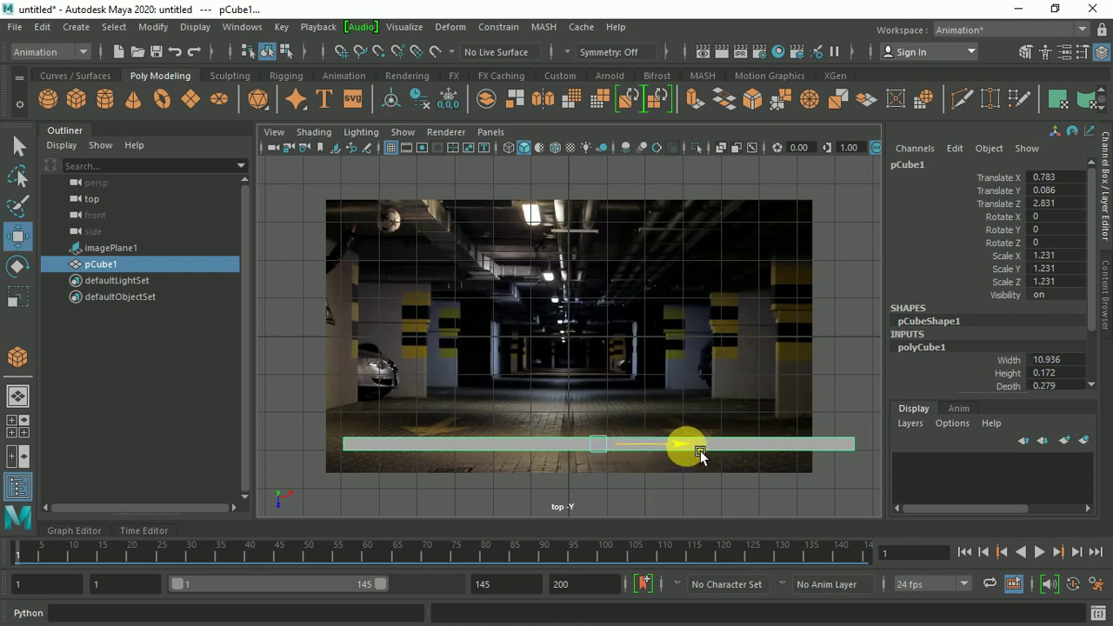
left_click_drag(664, 450, 668, 450)
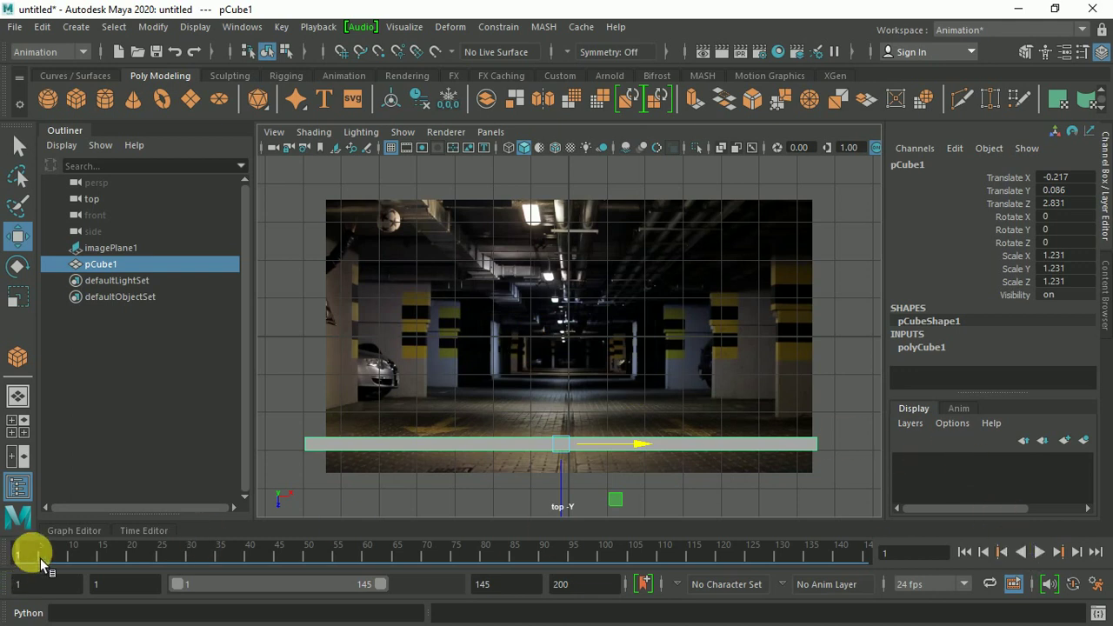
left_click_drag(40, 558, 103, 558)
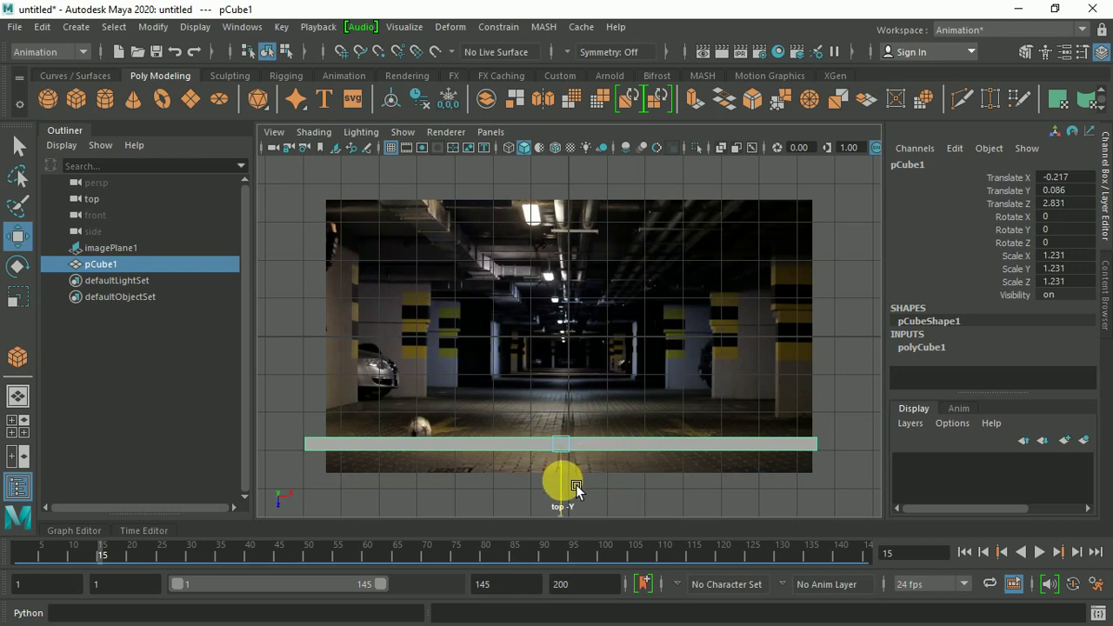
left_click_drag(575, 482, 575, 506)
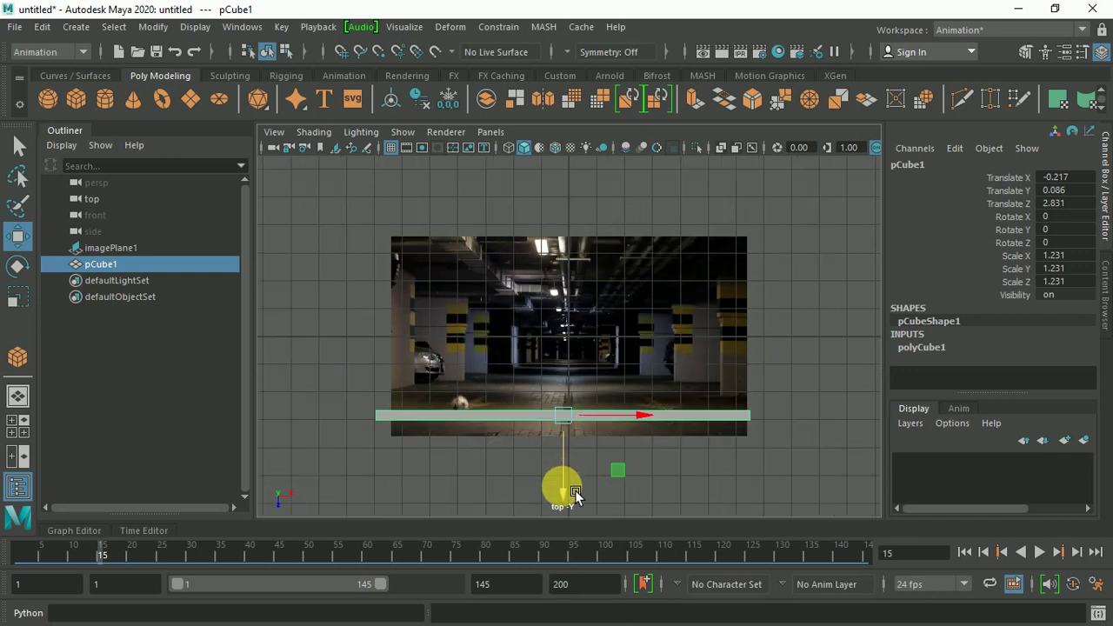
key("ctrl+z")
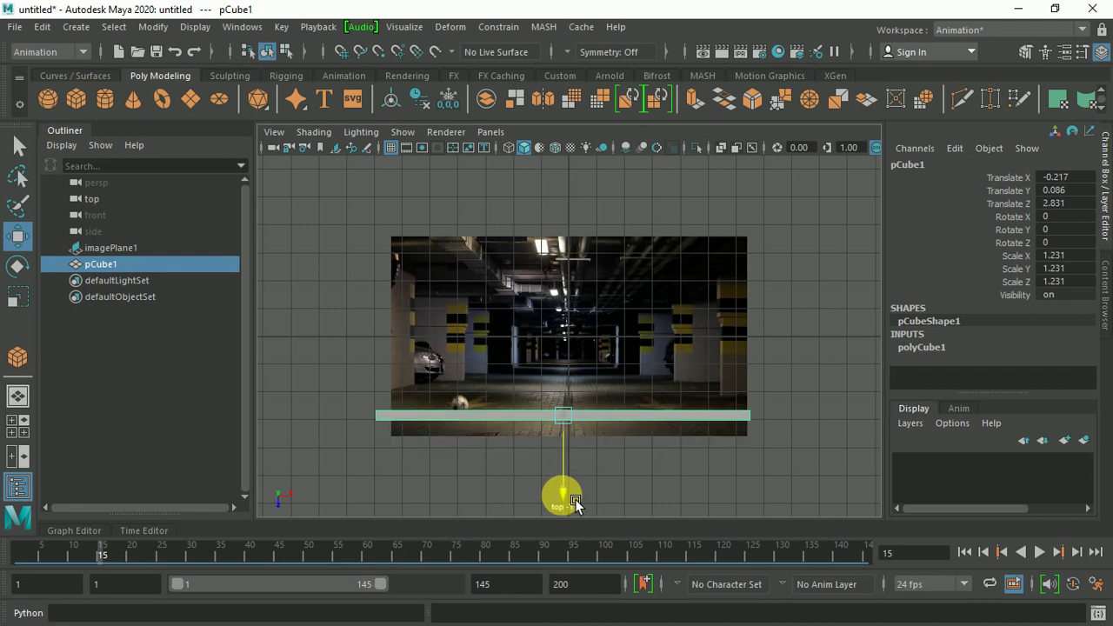
left_click_drag(575, 504, 574, 511)
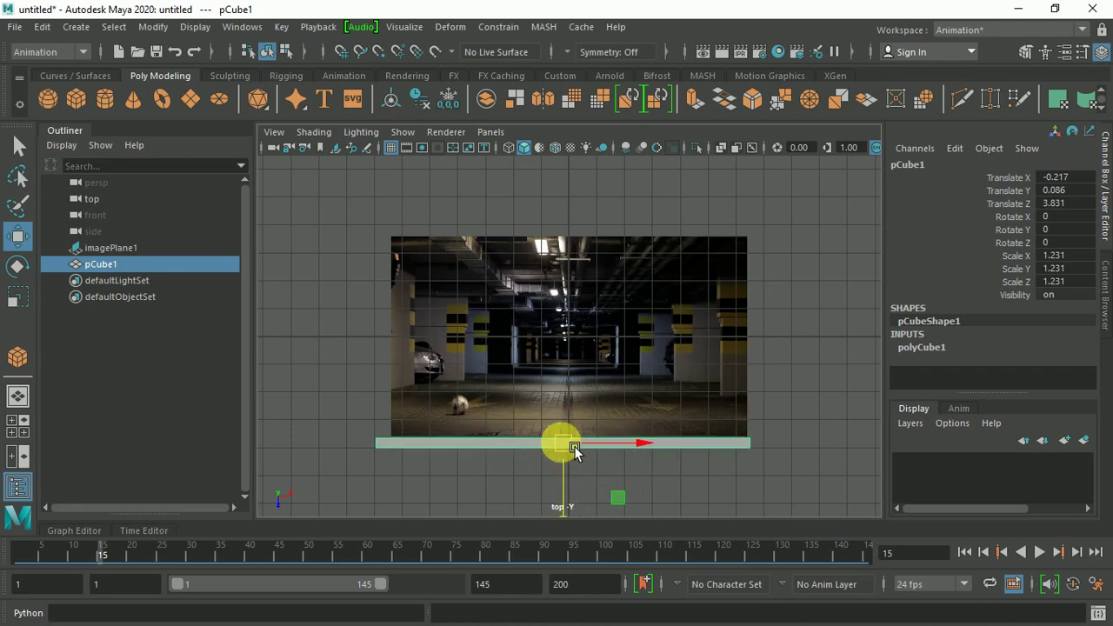
left_click_drag(564, 442, 589, 424)
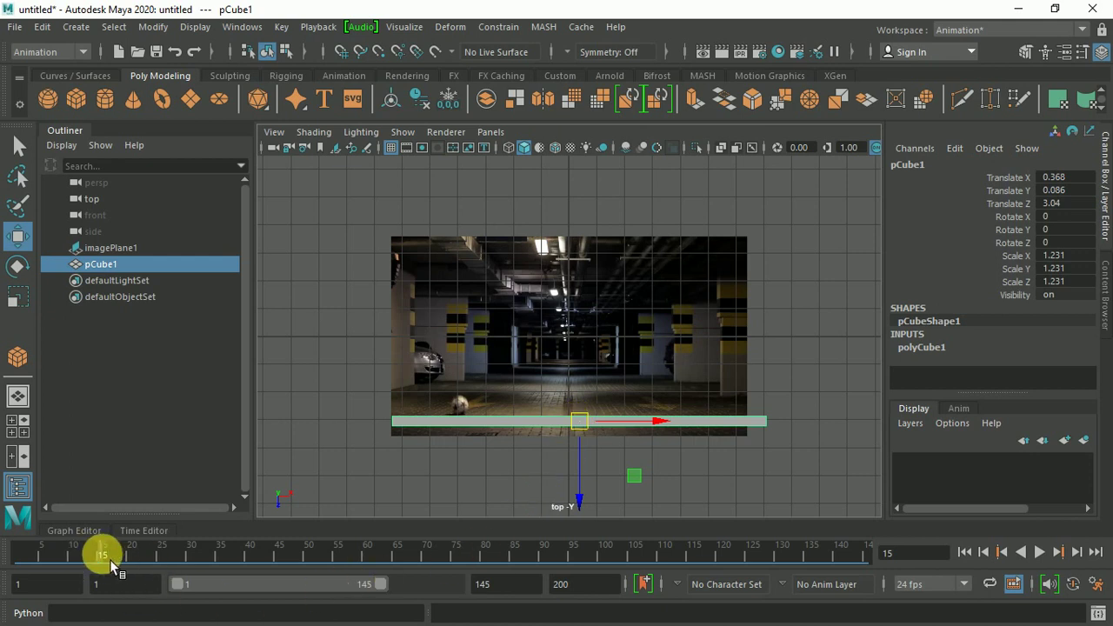
Step: Nudge pCube1 to Translate X 0.343, Z 3.002 to match the garage ground, then select imagePlane1
scroll(495, 417, "up", 3)
scroll(418, 461, "up", 2)
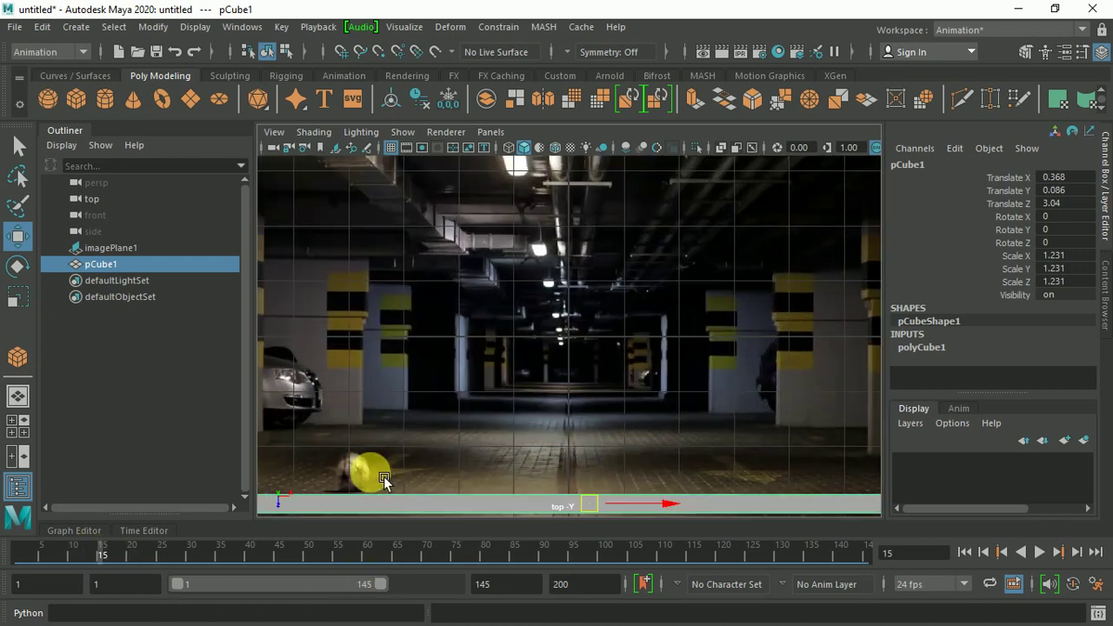
scroll(400, 446, "up", 2)
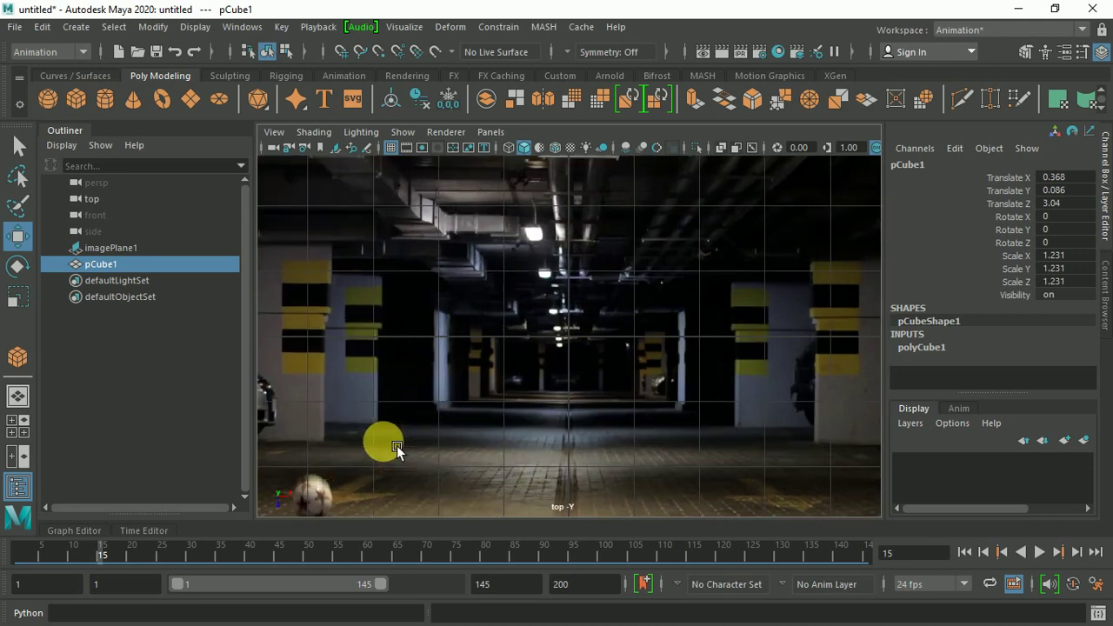
middle_click_drag(396, 445, 595, 347, "alt")
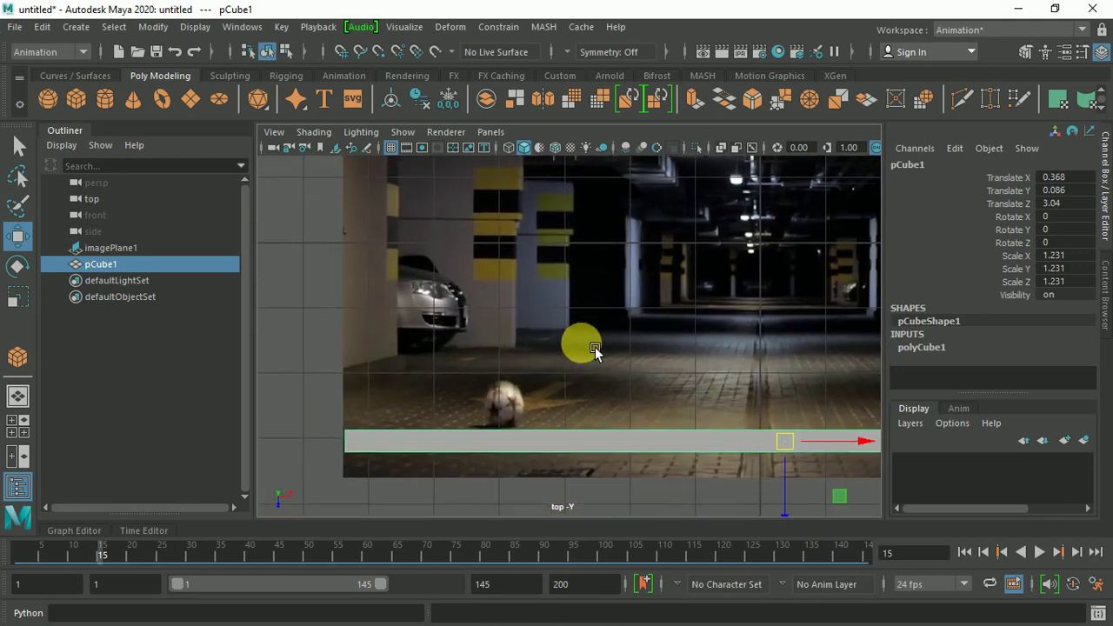
left_click_drag(772, 451, 804, 443)
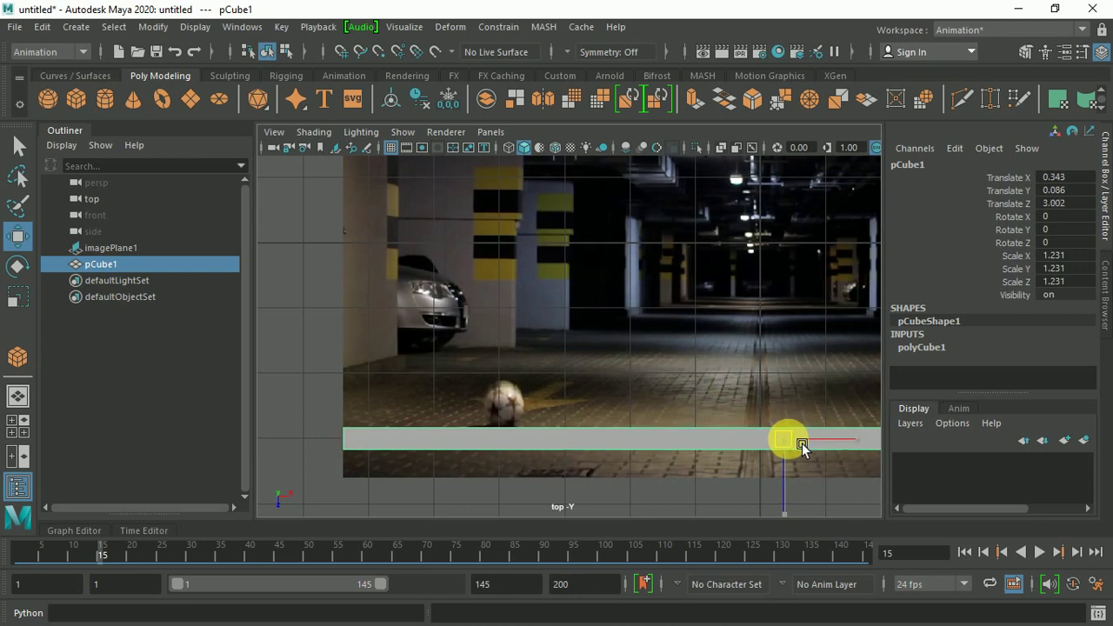
left_click(766, 386)
scroll(762, 386, "down", 3)
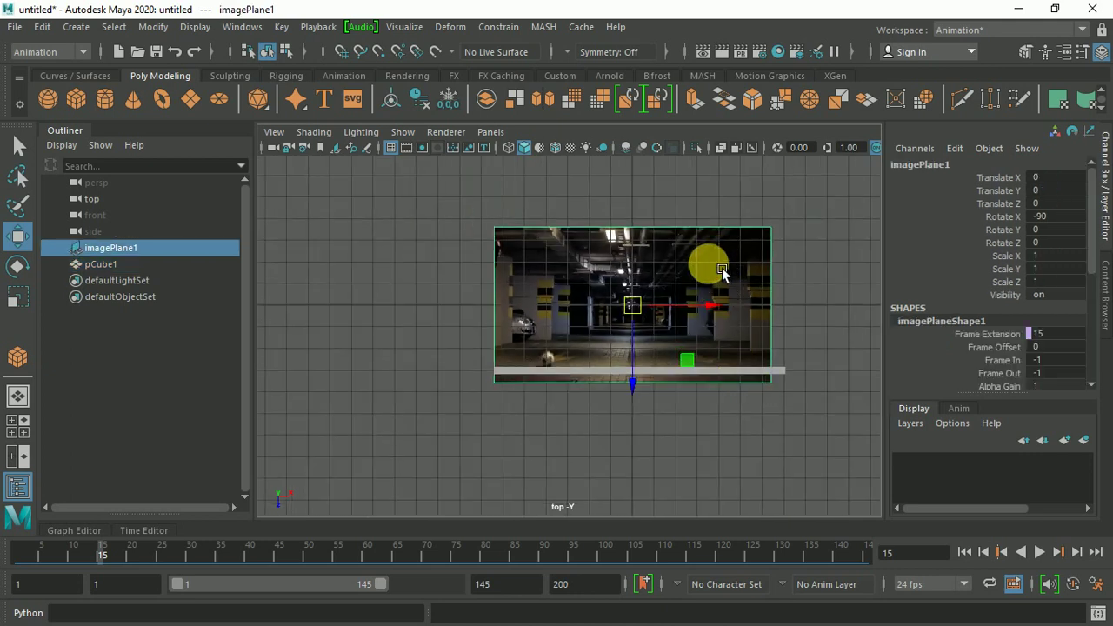
scroll(722, 265, "up", 3)
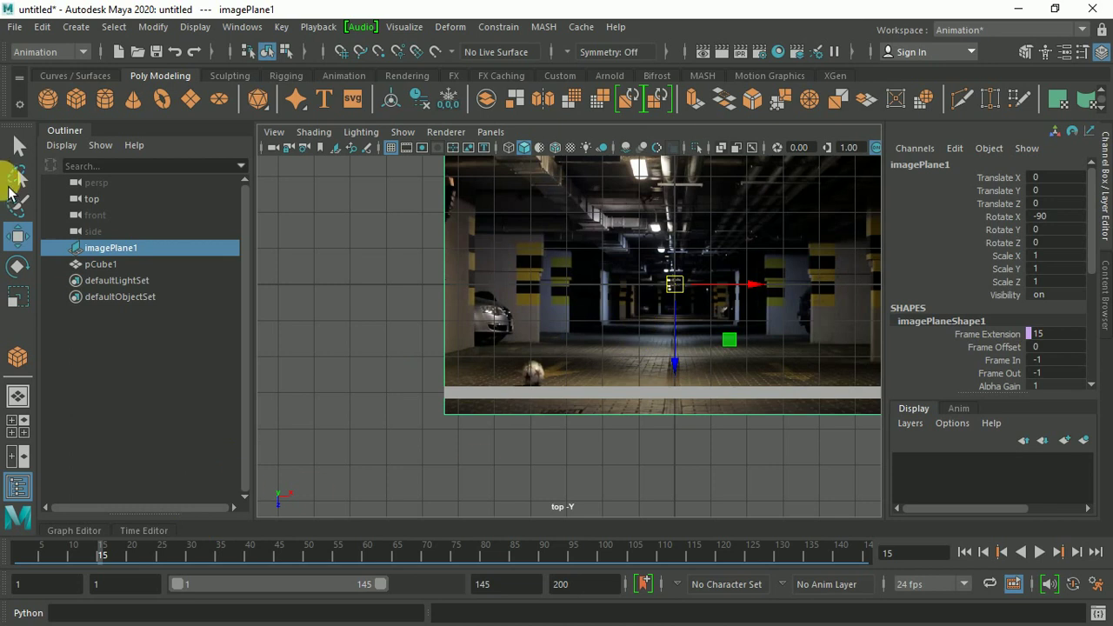
left_click(111, 106)
Step: Draw pSphere1, radius 0.377, over the ball at X -3.931, Z 2.457
scroll(739, 326, "up", 2)
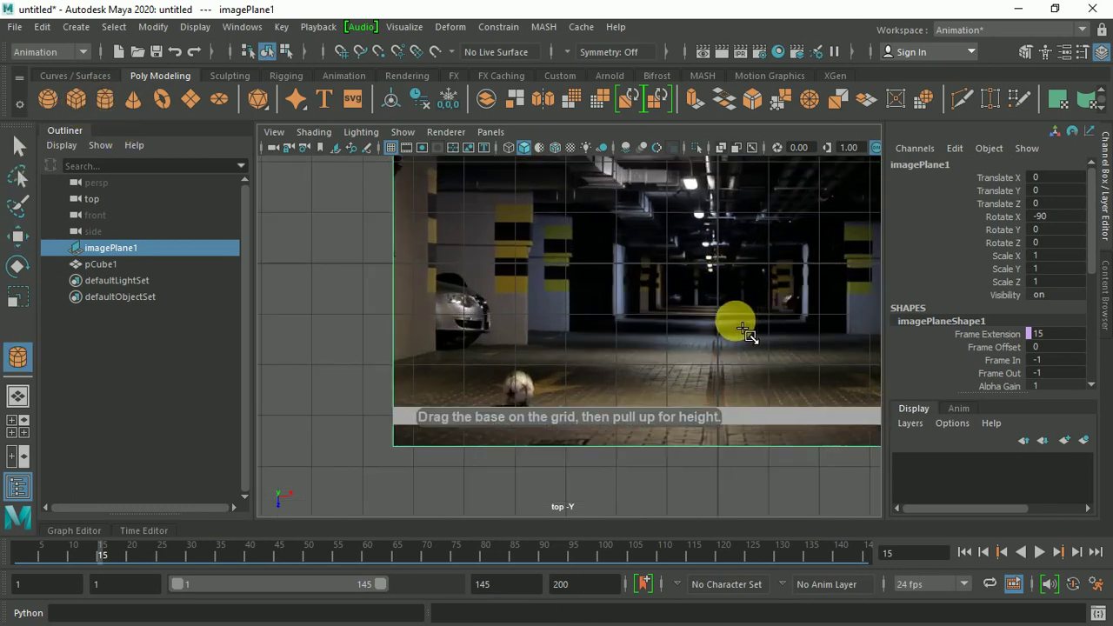
scroll(661, 348, "up", 2)
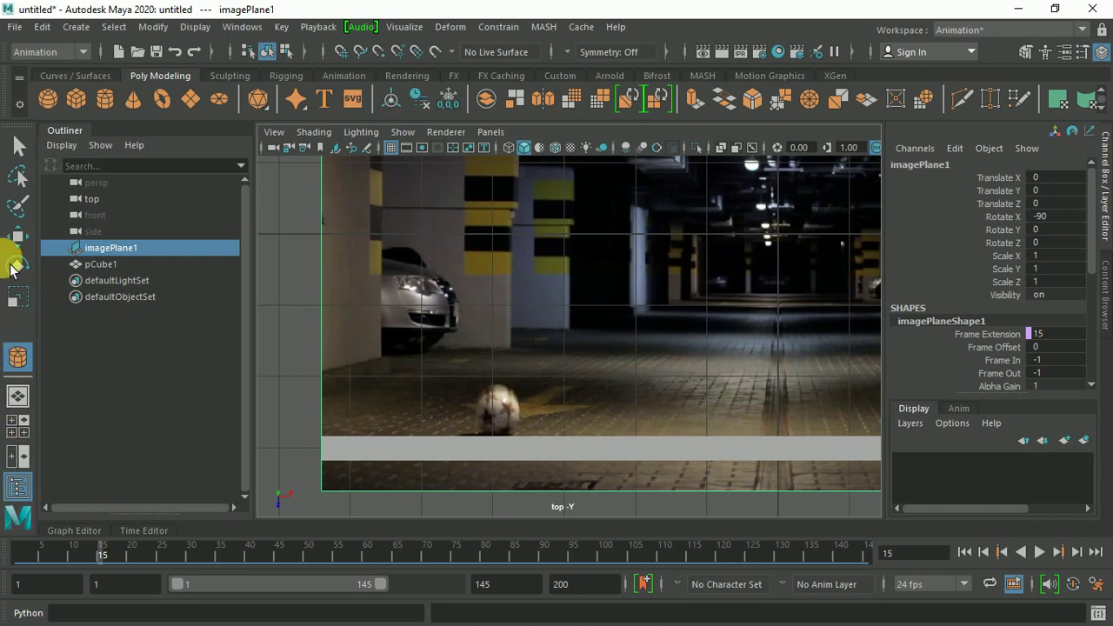
left_click(507, 421)
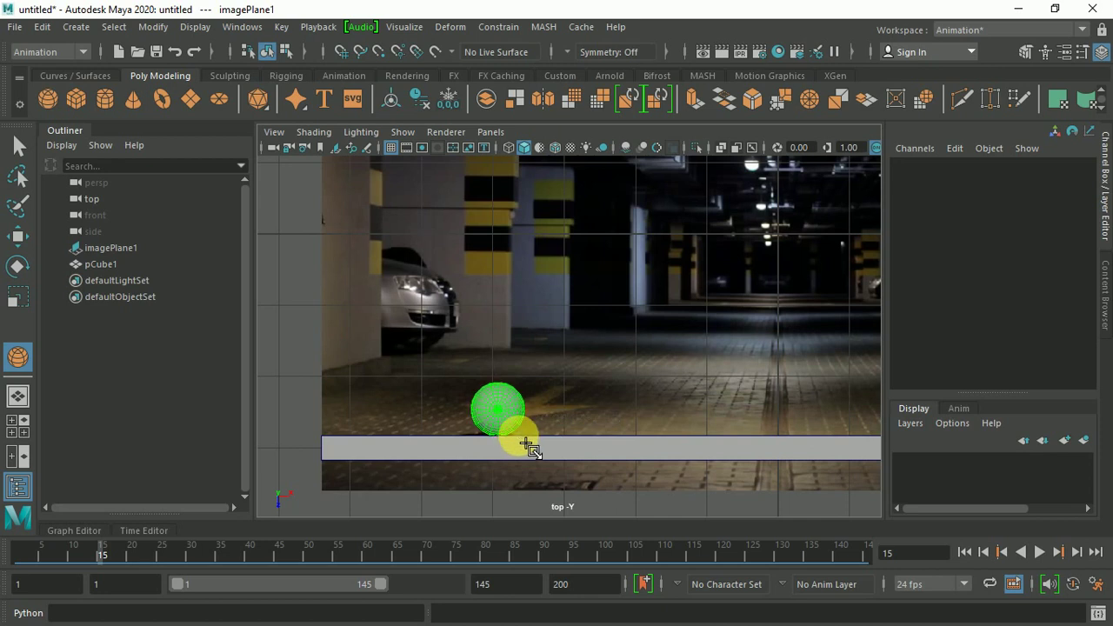
left_click_drag(527, 447, 529, 447)
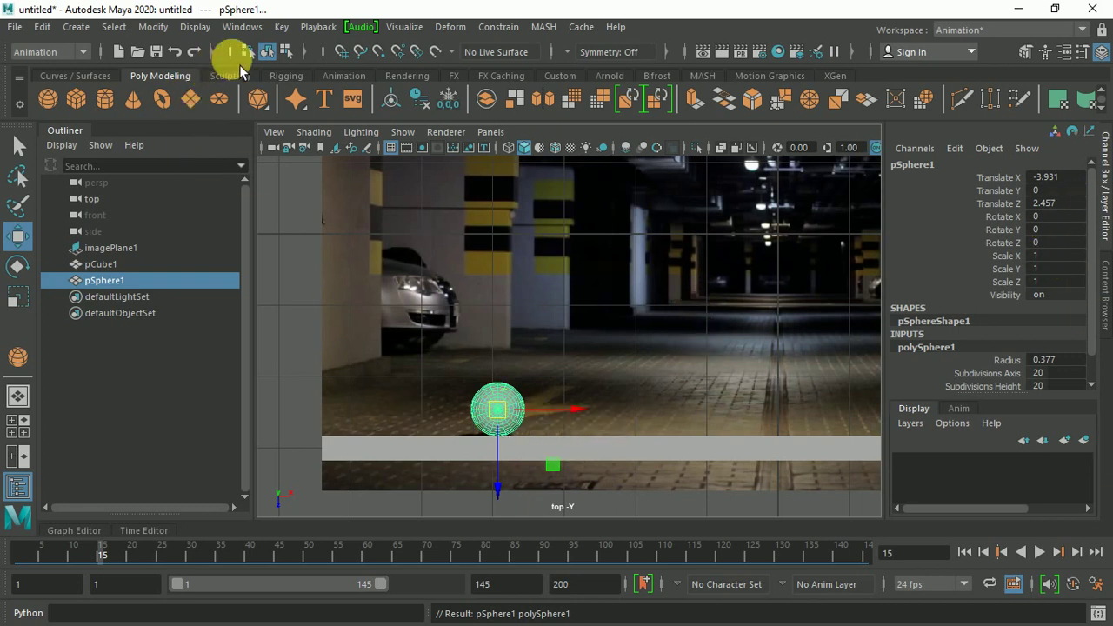
left_click(160, 28)
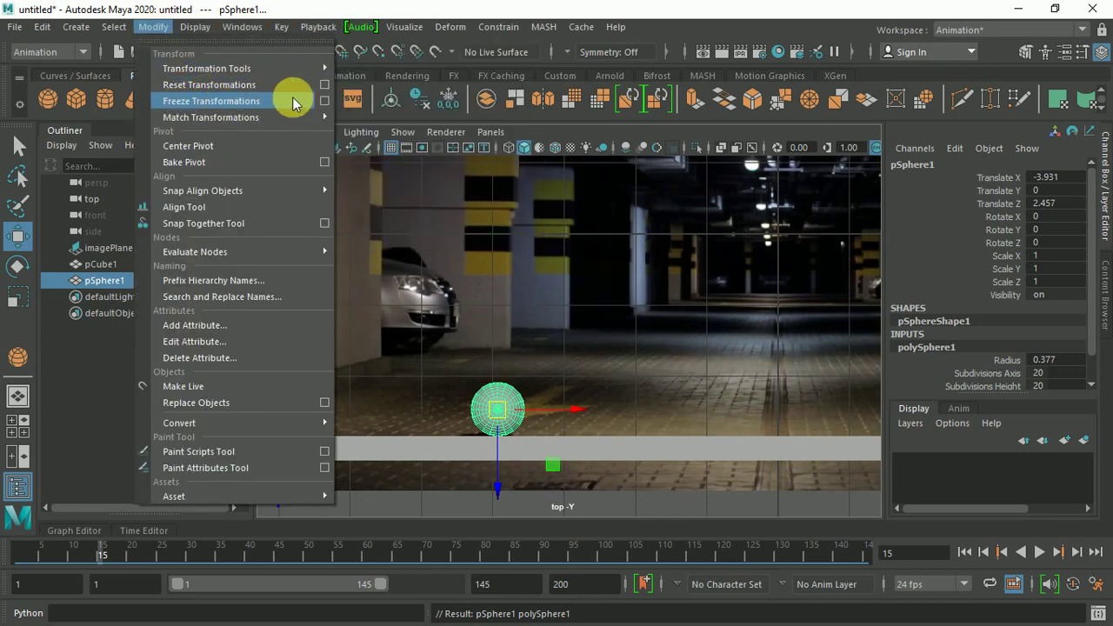
Step: Freeze pSphere1's transformations to zero and scrub back toward frame 1
left_click(293, 104)
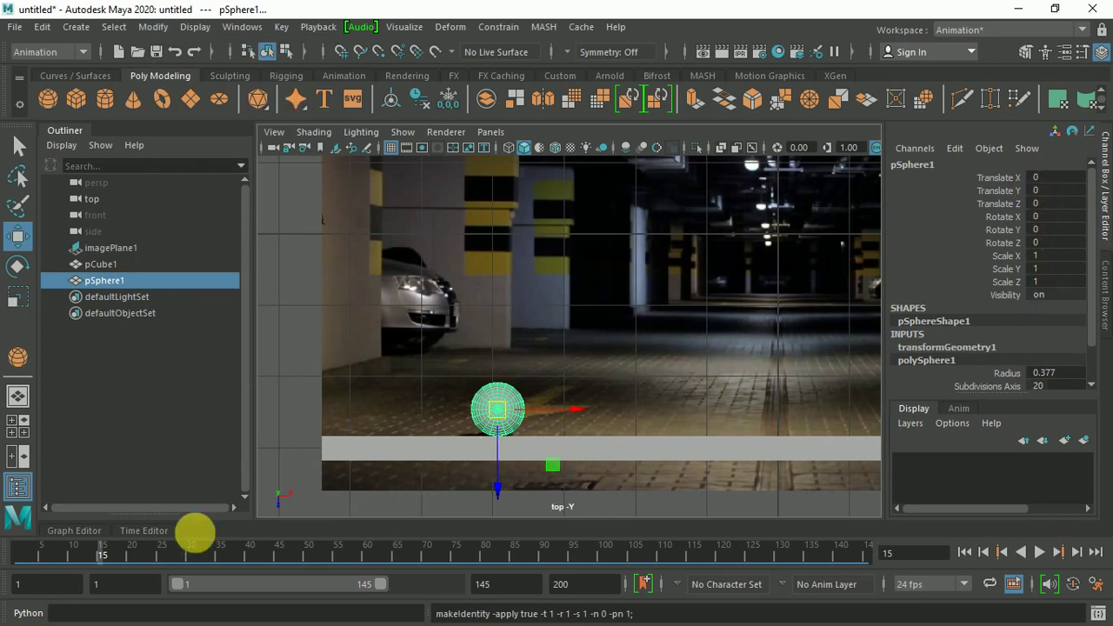
left_click_drag(97, 557, 59, 563)
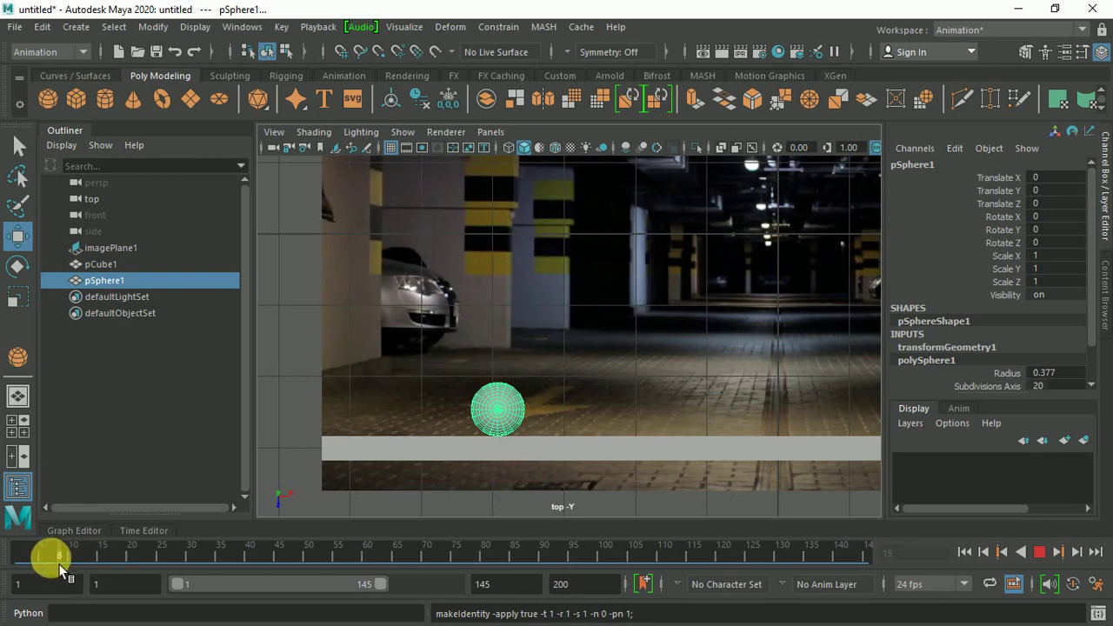
scroll(472, 298, "down", 3)
scroll(698, 291, "down", 2)
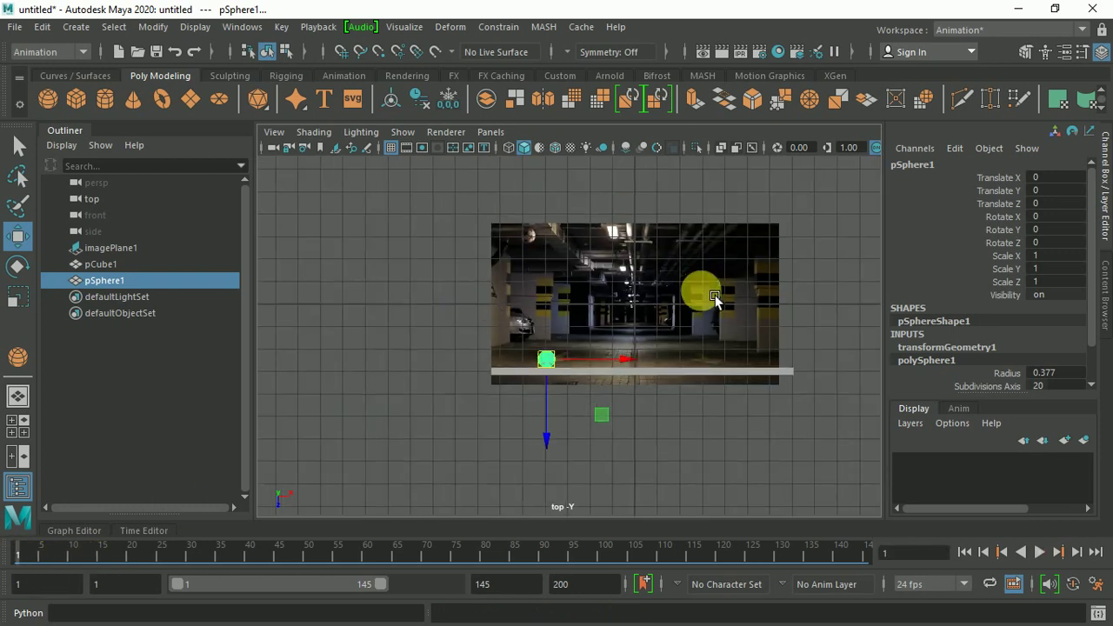
scroll(744, 286, "down", 2)
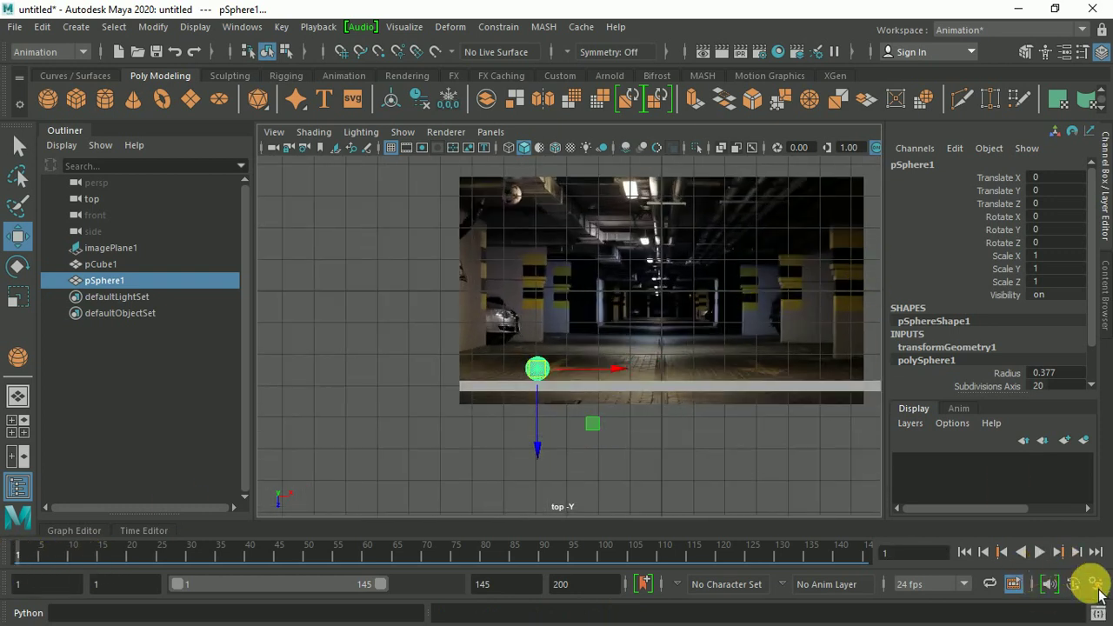
Step: With Auto Key on, key the sphere at frame 1 and move it to X -0.737, Z -5.508
left_click(1074, 584)
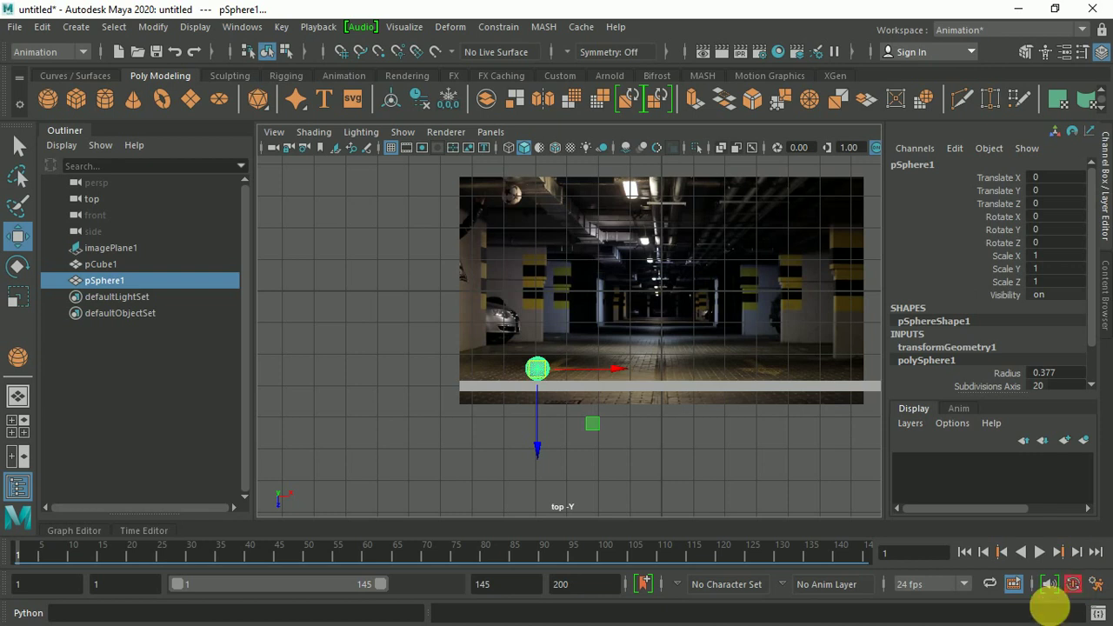
key("s")
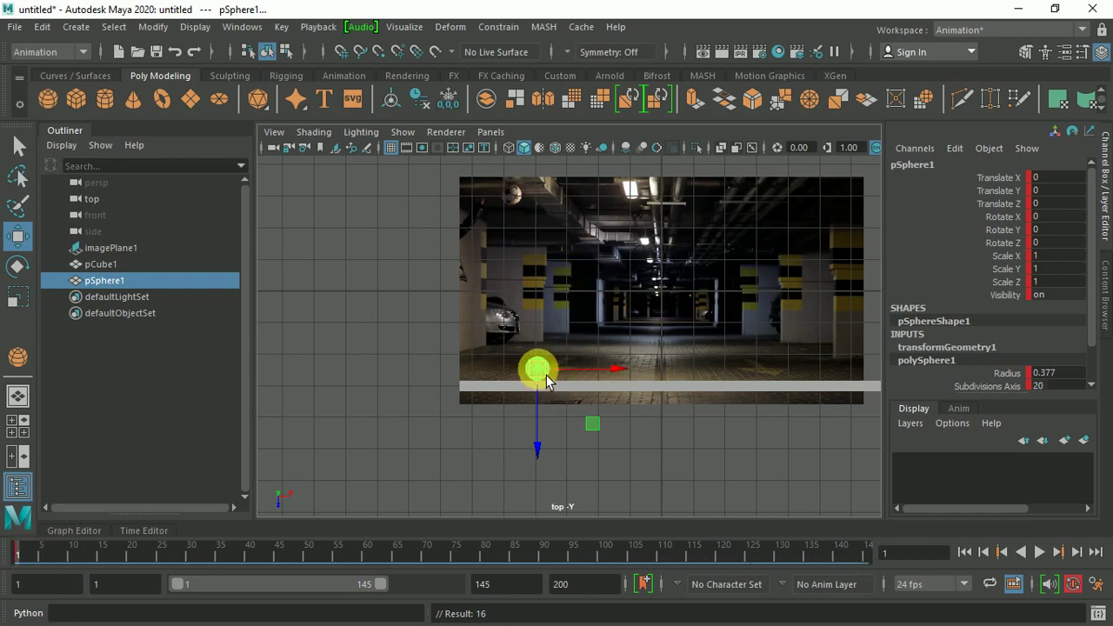
left_click_drag(546, 380, 523, 206)
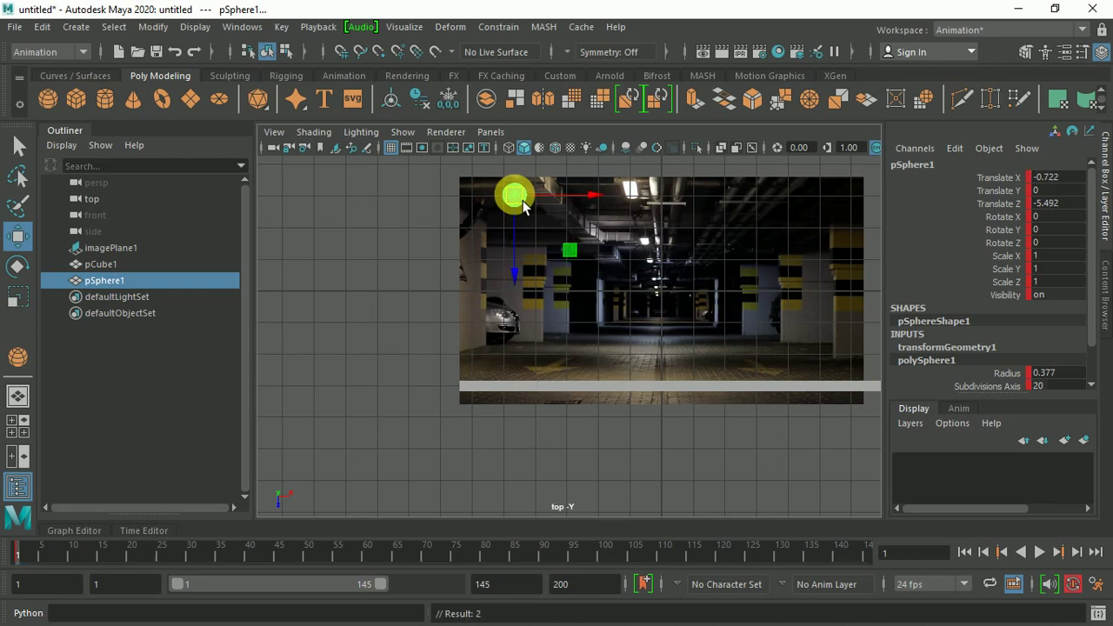
mouse_move(523, 206)
right_mouse_down("alt")
mouse_move(701, 241)
mouse_move(728, 261)
mouse_move(542, 316)
mouse_move(509, 348)
right_mouse_up("alt")
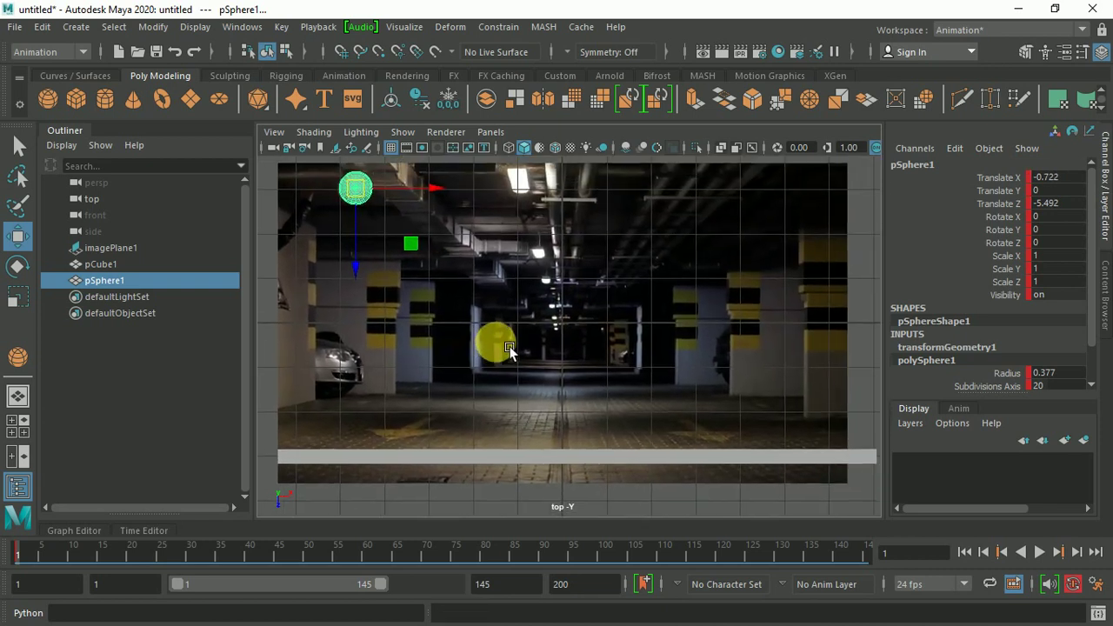
scroll(509, 347, "up", 1)
scroll(506, 359, "up", 1)
mouse_move(507, 359)
left_mouse_down()
mouse_move(469, 301)
mouse_move(322, 182)
left_mouse_up()
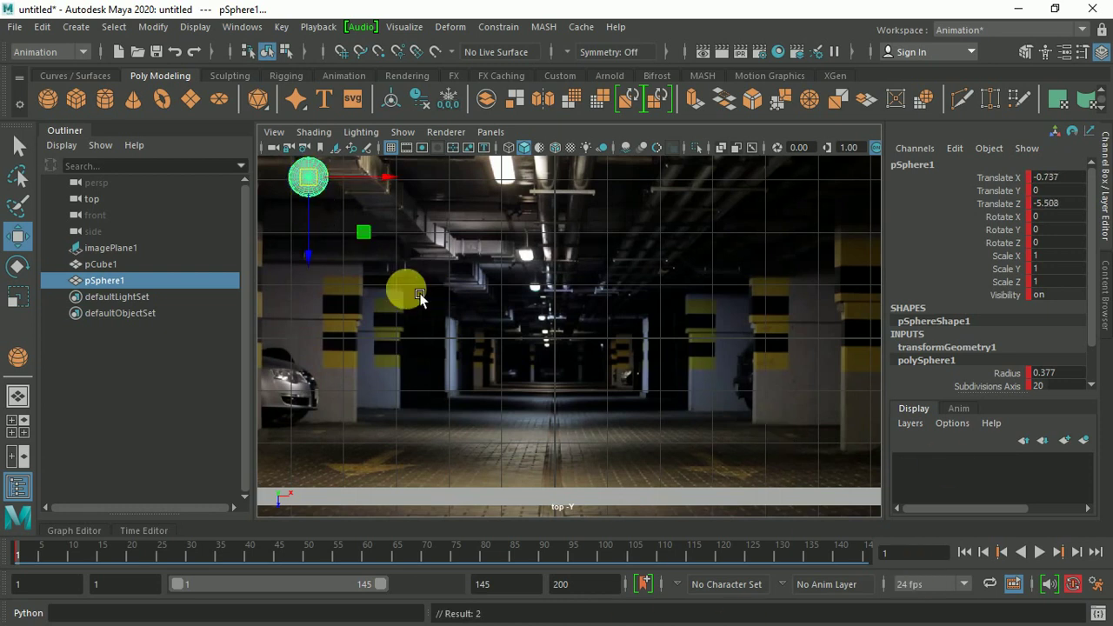
Step: Advance to frame 15, reselect the sphere, and select its Translate Z field
left_click(41, 560)
left_click_drag(41, 560, 107, 560)
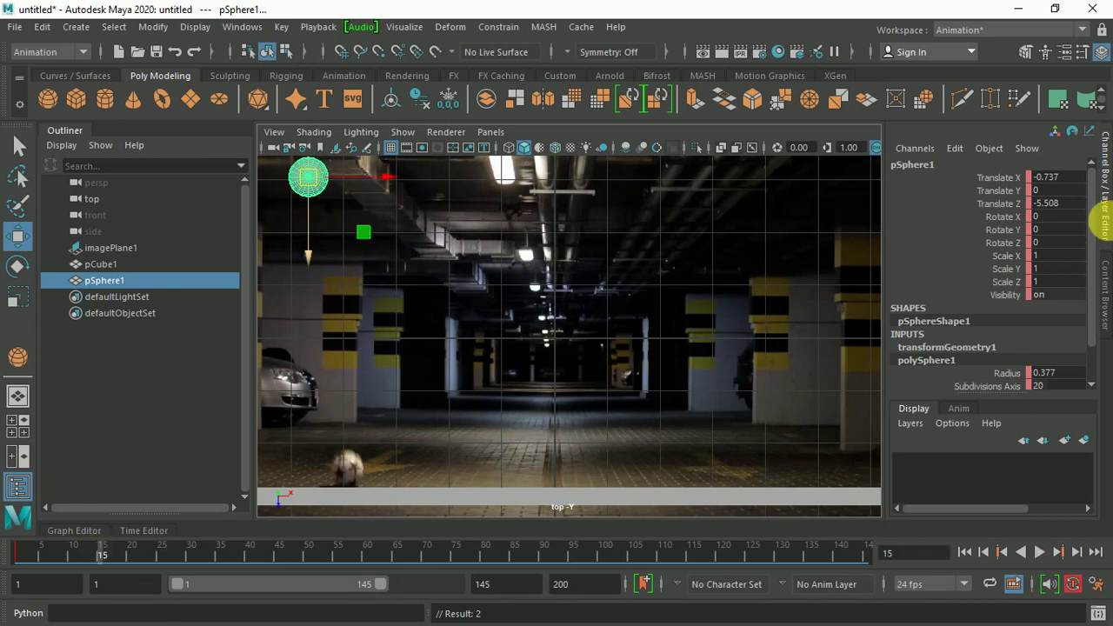
left_click(341, 219)
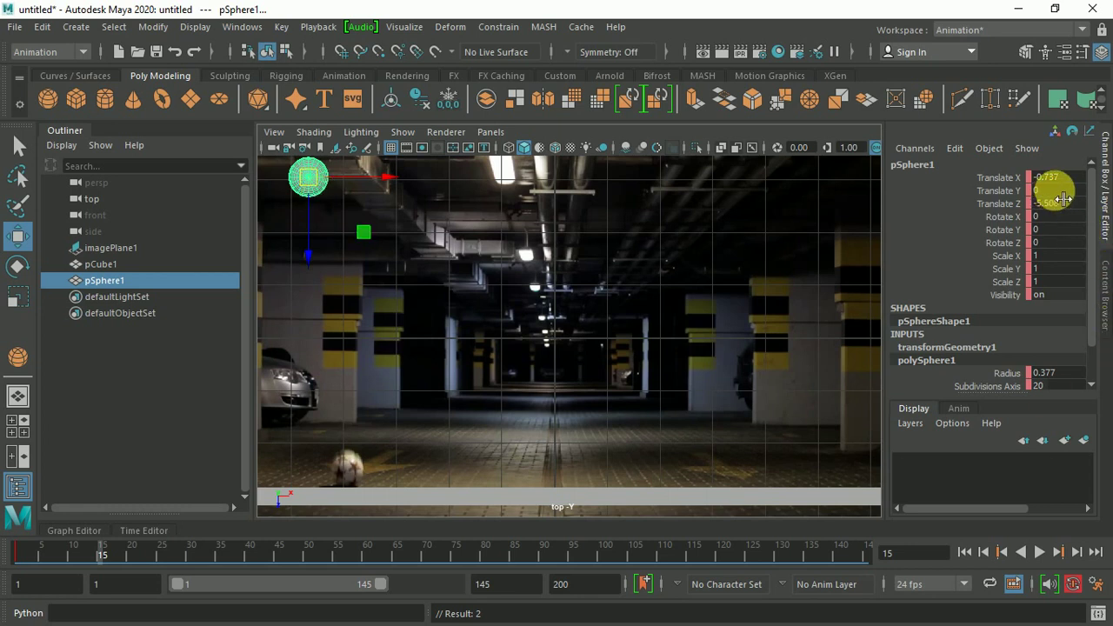
left_click(300, 178)
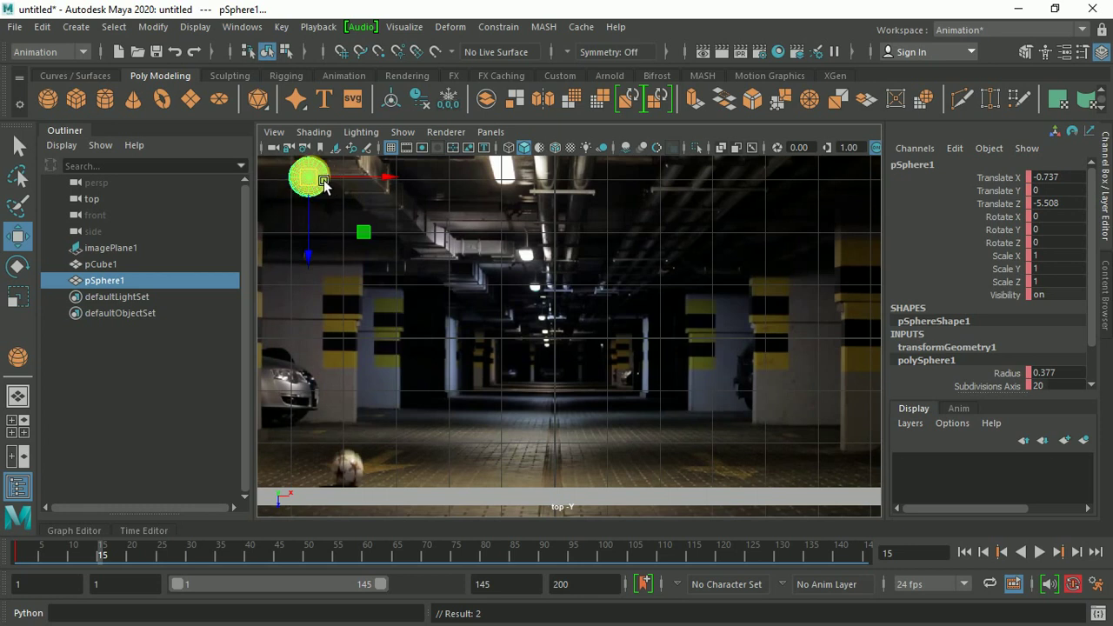
left_click_drag(323, 184, 372, 222)
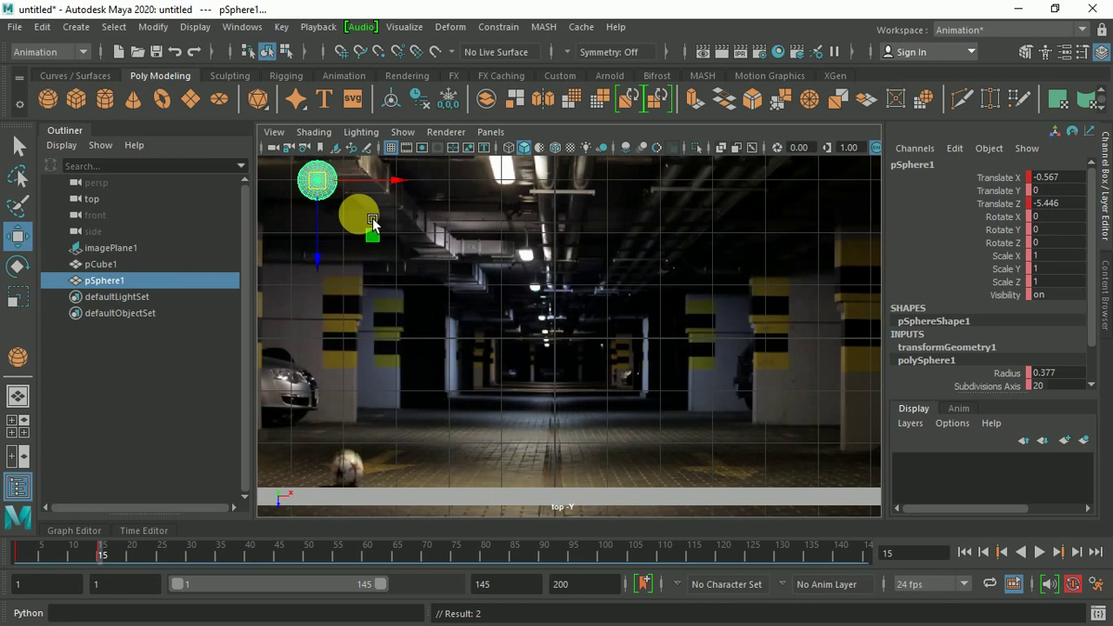
key("ctrl+z")
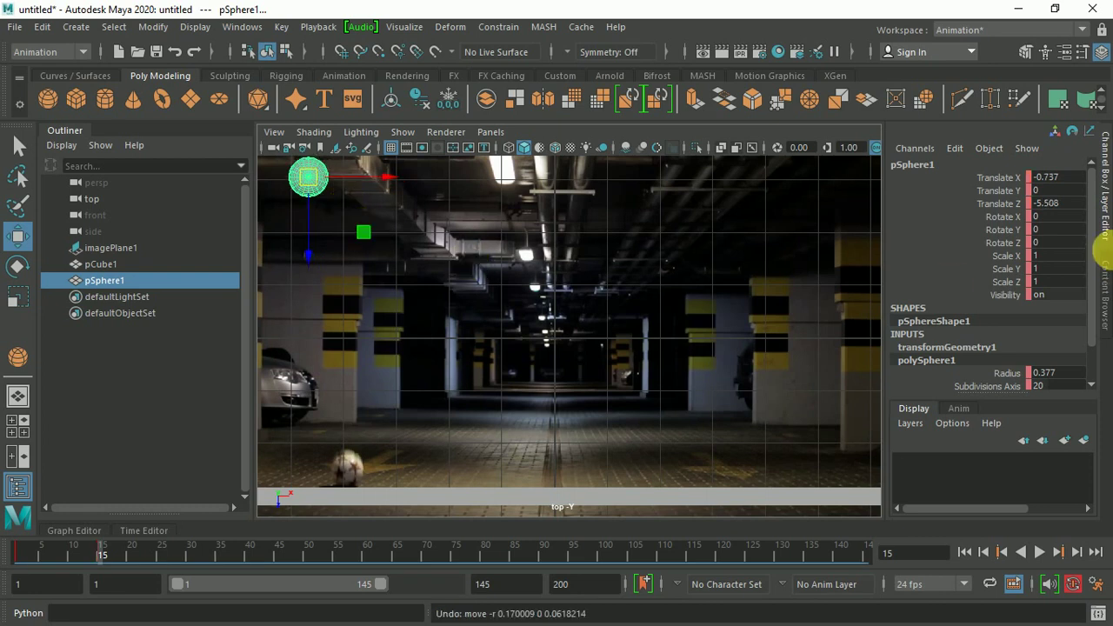
left_click(1055, 203)
type("0")
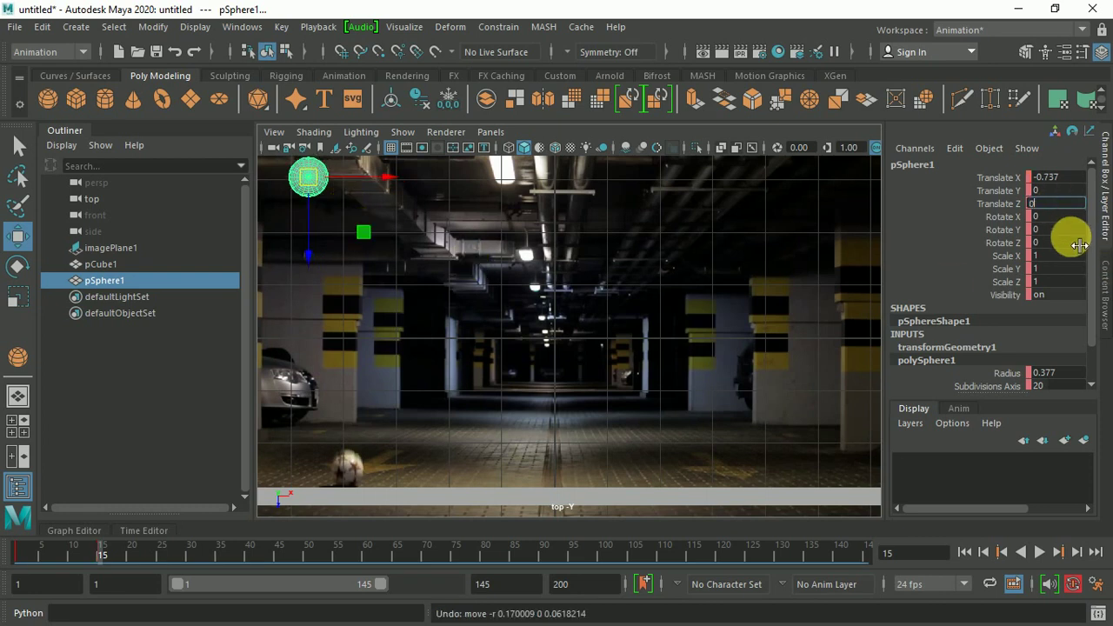
Step: Drop the sphere onto the floor at frame 15 with Translate Z 0, sliding it slightly along X
key("Return")
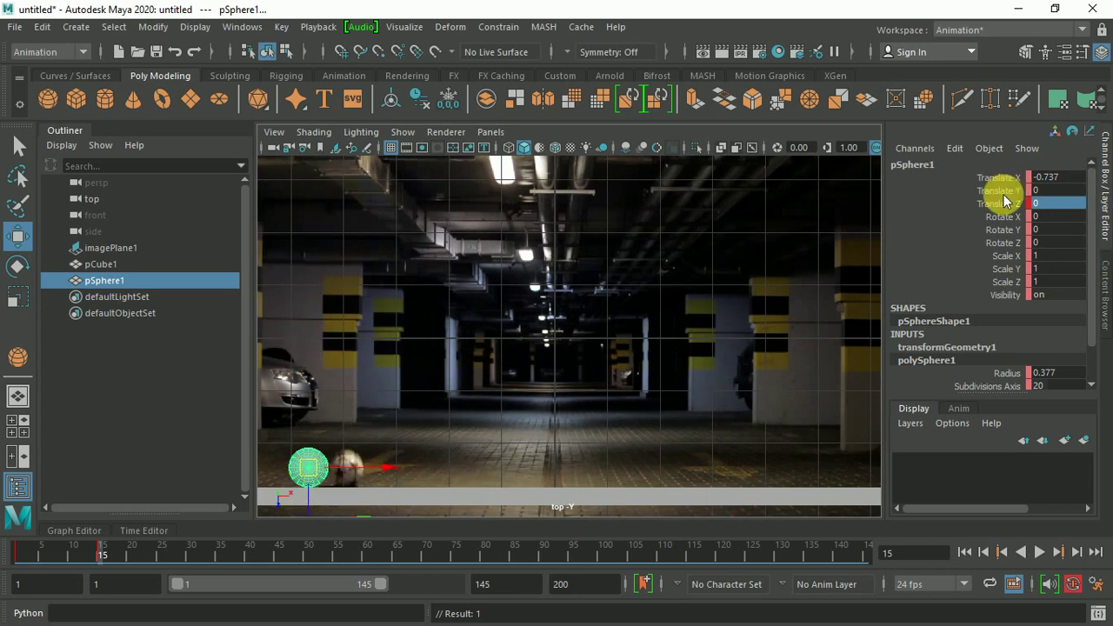
left_click(396, 476)
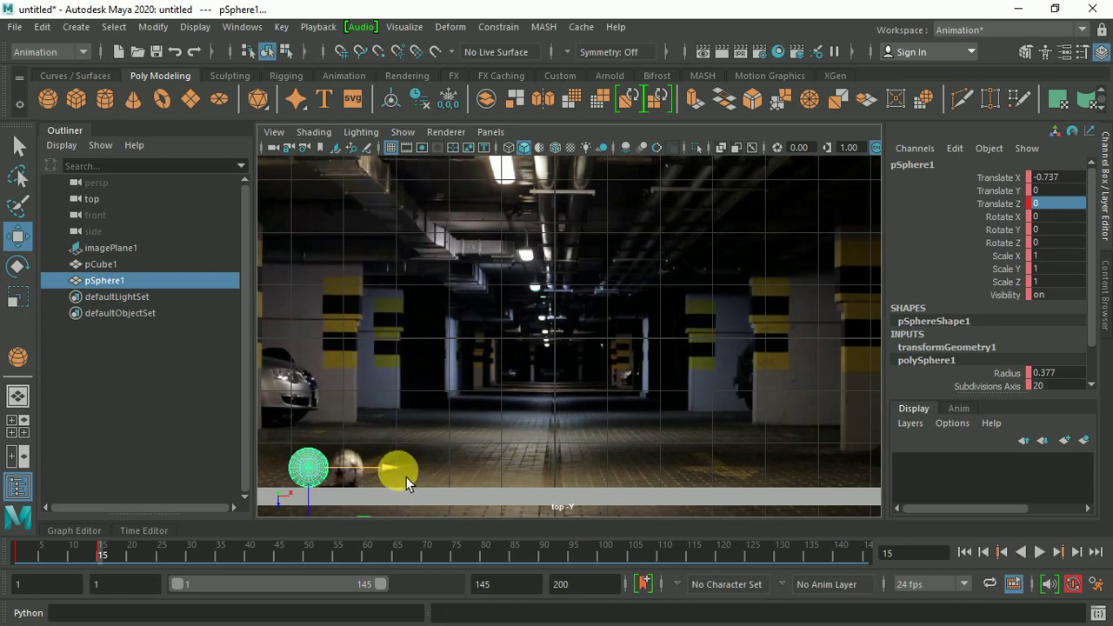
left_click_drag(410, 472, 443, 470)
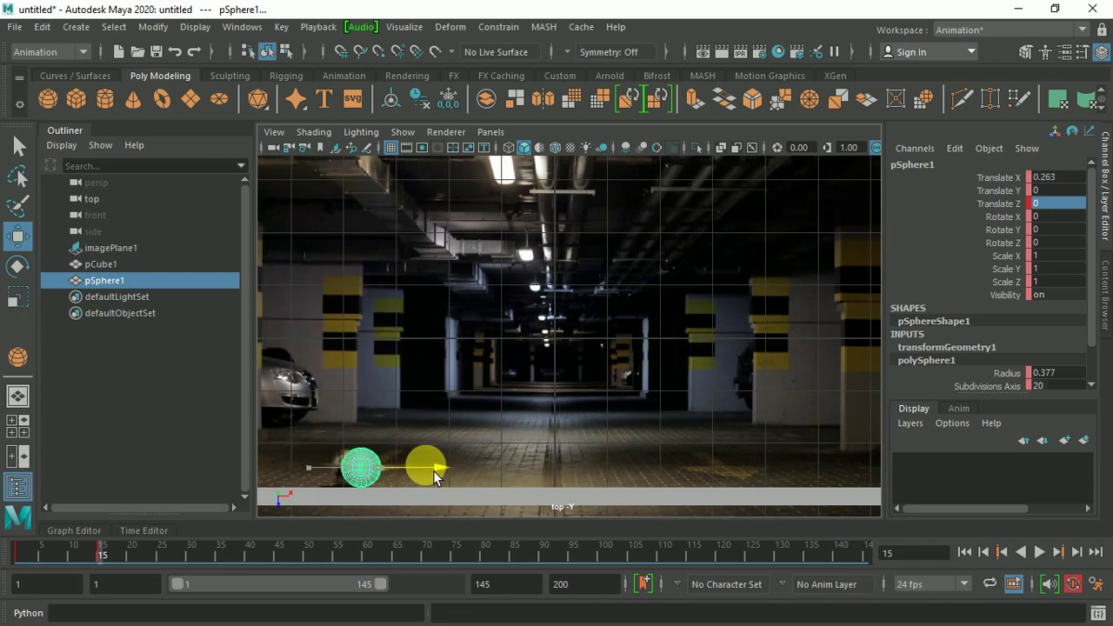
left_click_drag(361, 470, 364, 476)
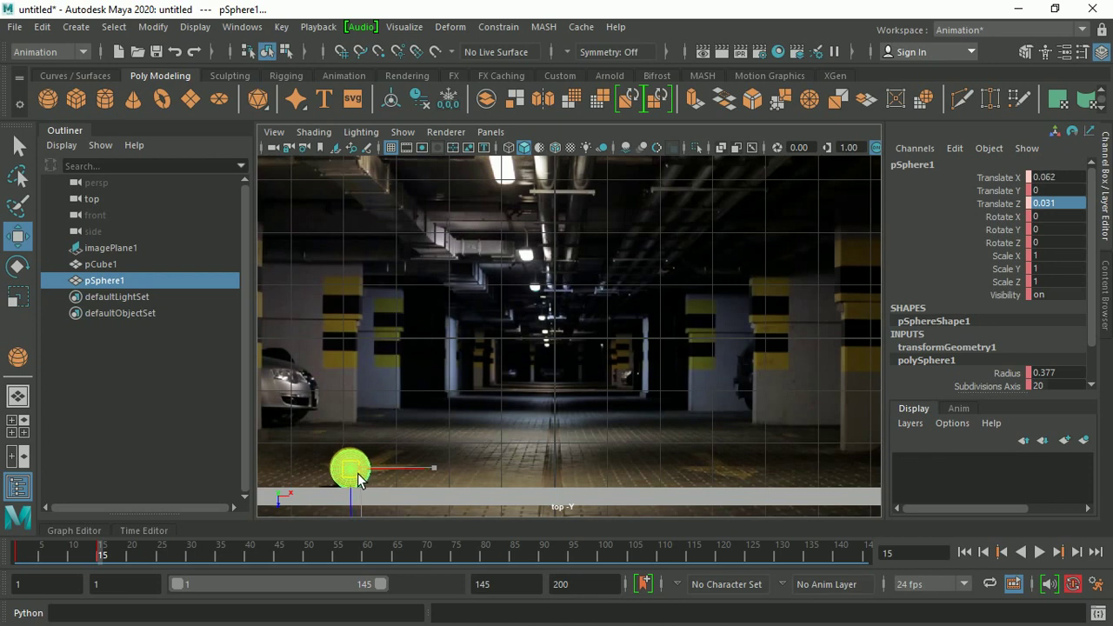
type("0")
key("Return")
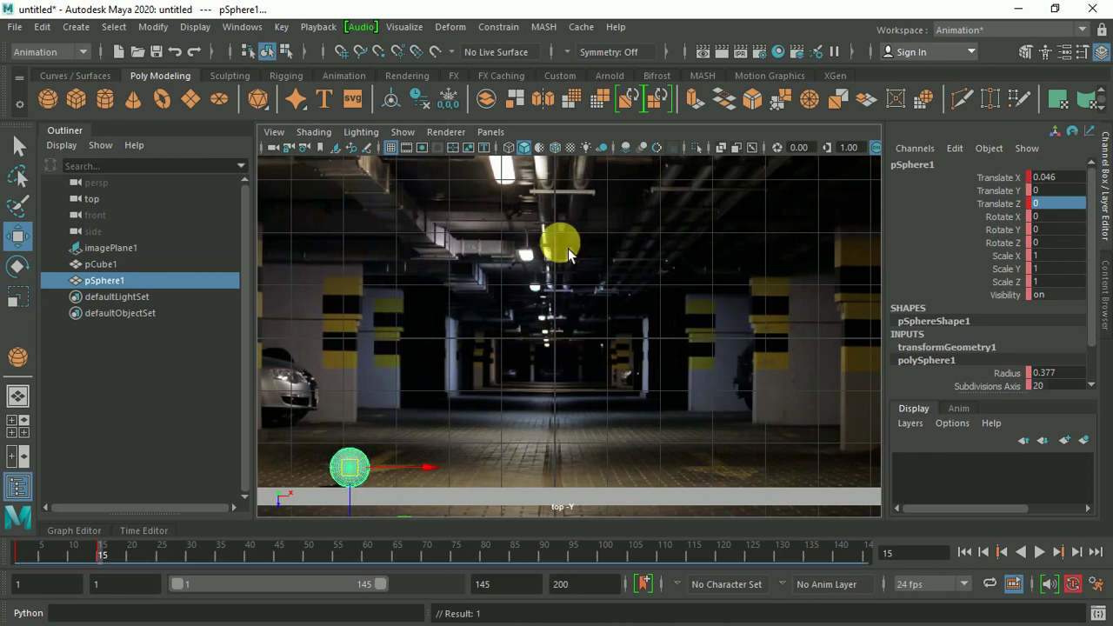
Step: Add a motion trail to the sphere and raise it to its bounce peak at frame 28
left_click(350, 76)
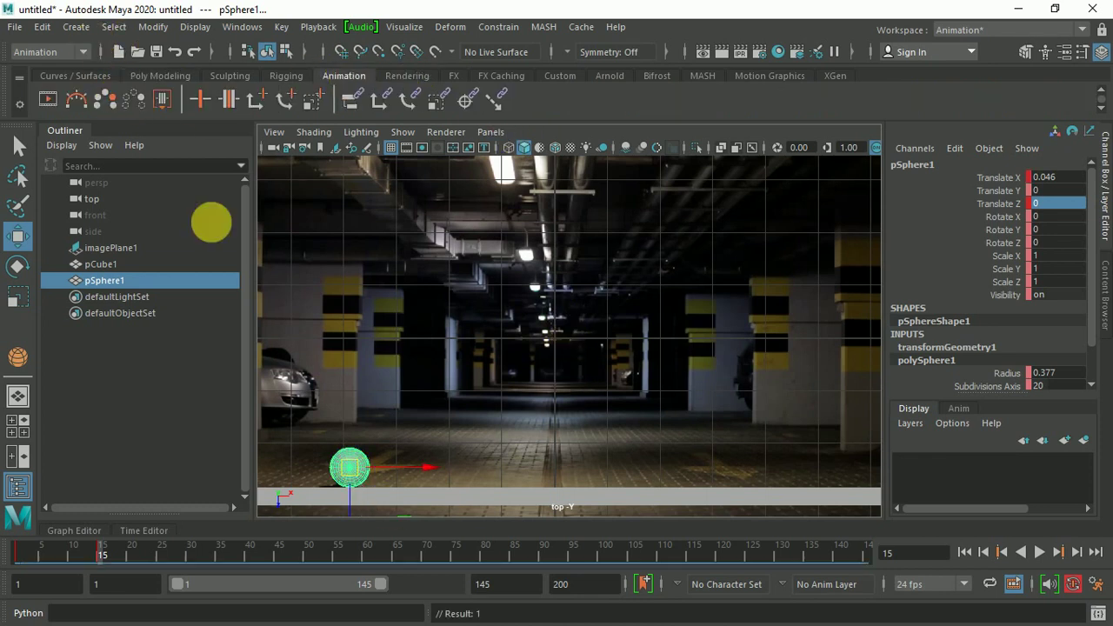
left_click(83, 103)
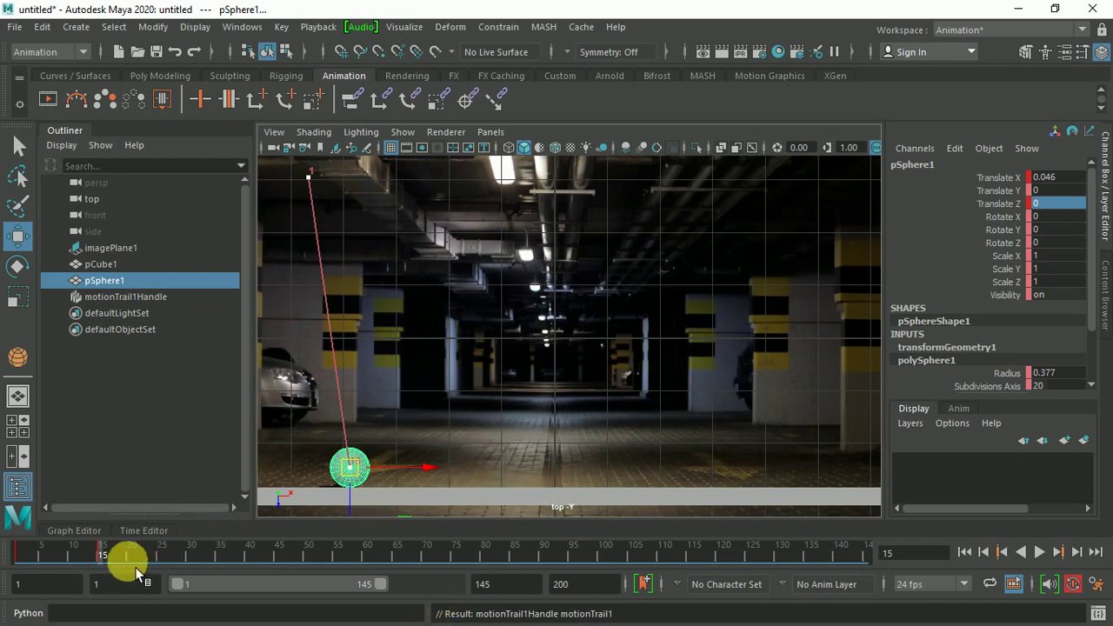
left_click_drag(104, 559, 187, 564)
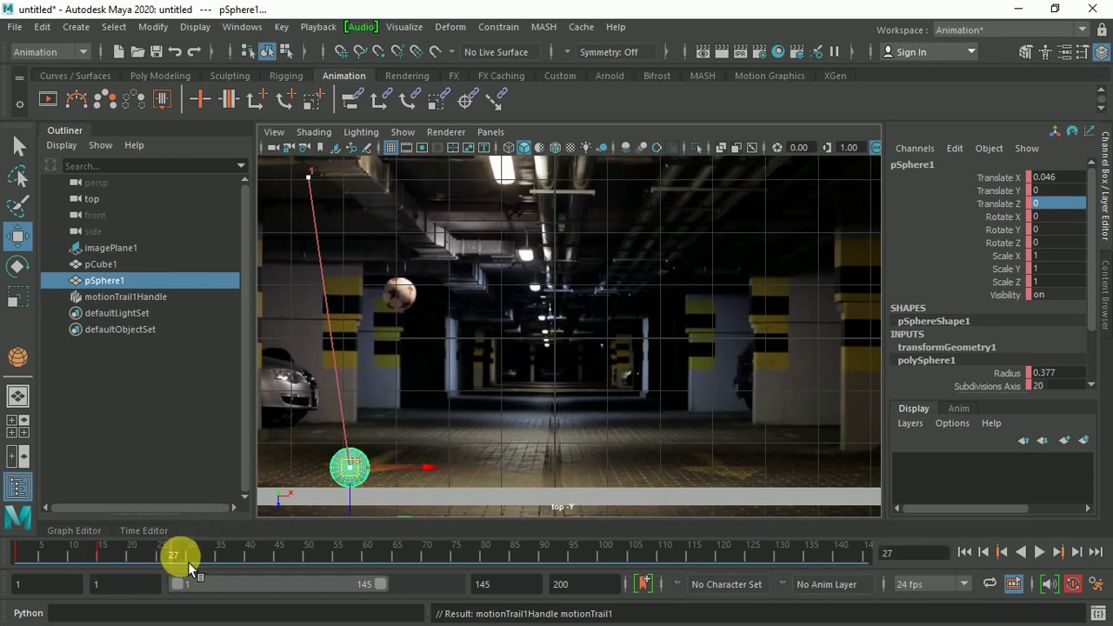
mouse_move(181, 557)
left_mouse_down()
mouse_move(192, 559)
mouse_move(186, 552)
left_mouse_up()
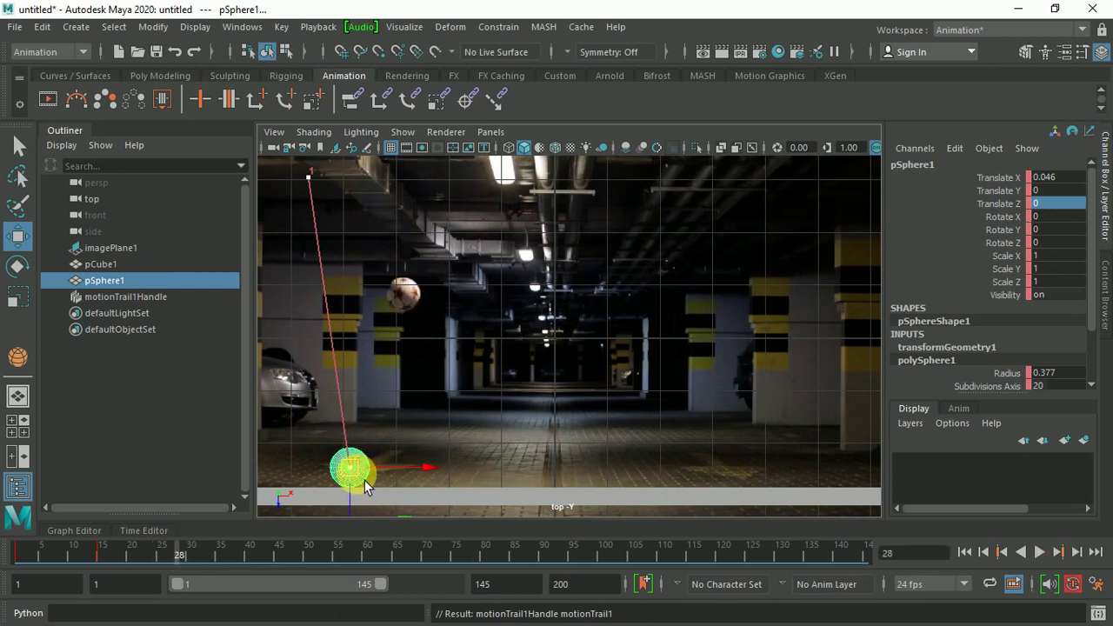
left_click_drag(364, 480, 418, 311)
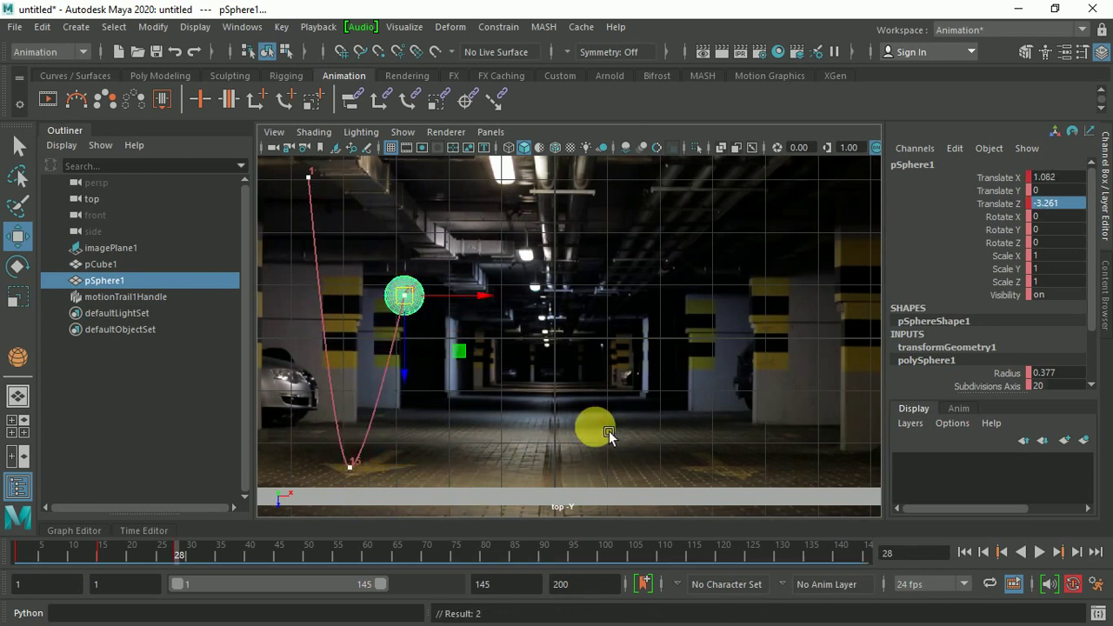
Step: Land the sphere on the floor at frame 40 with Translate Z 0, moved forward along X
left_click_drag(184, 558, 256, 555)
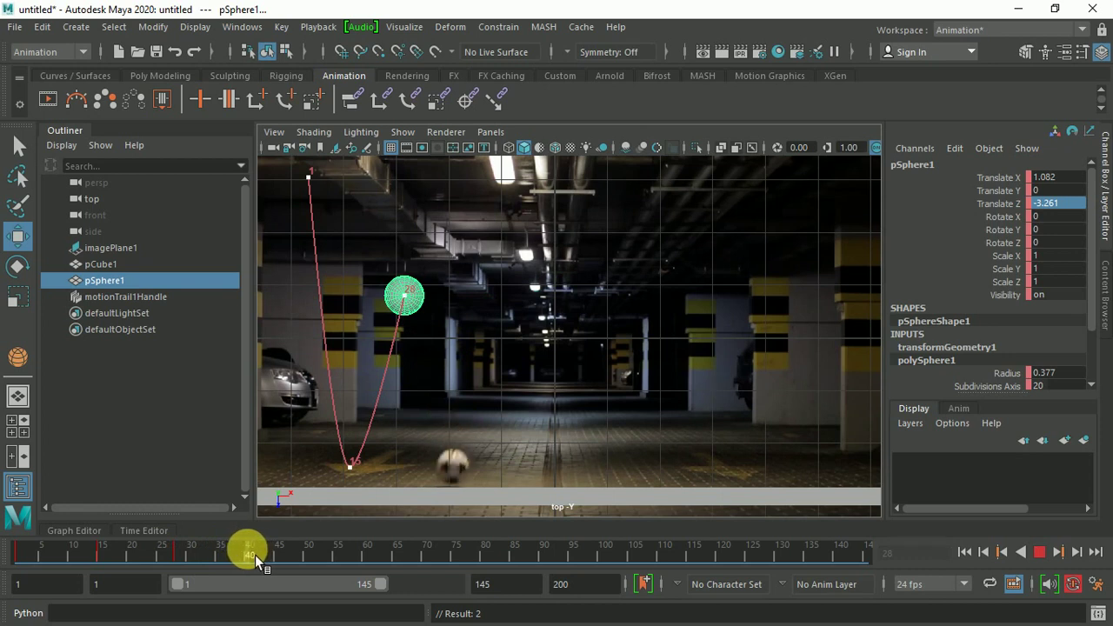
left_click_drag(255, 555, 255, 556)
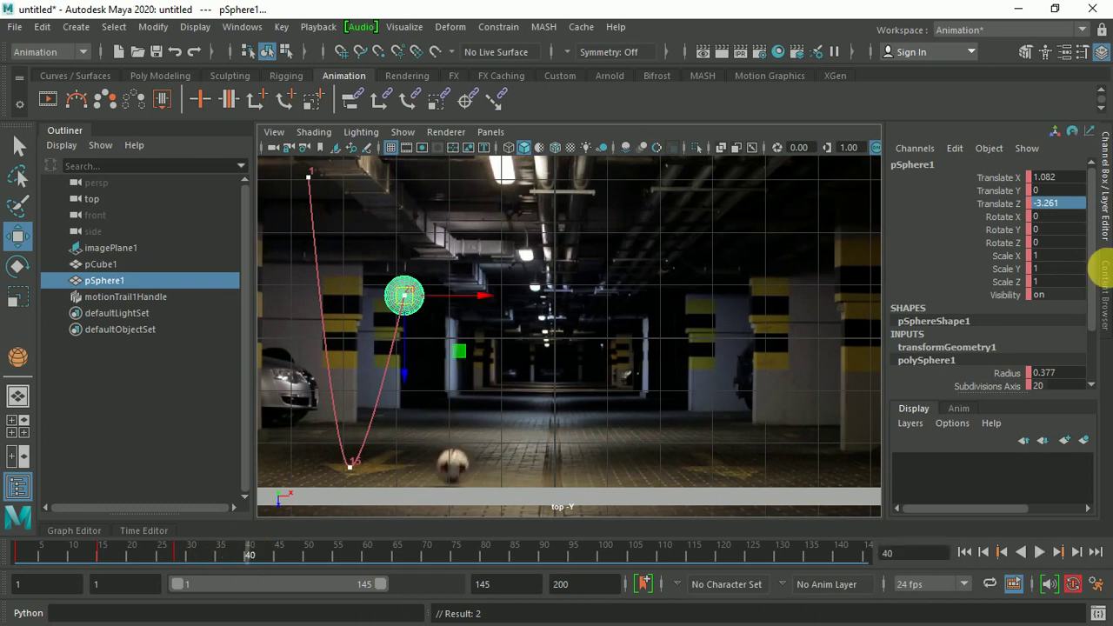
left_click(1057, 204)
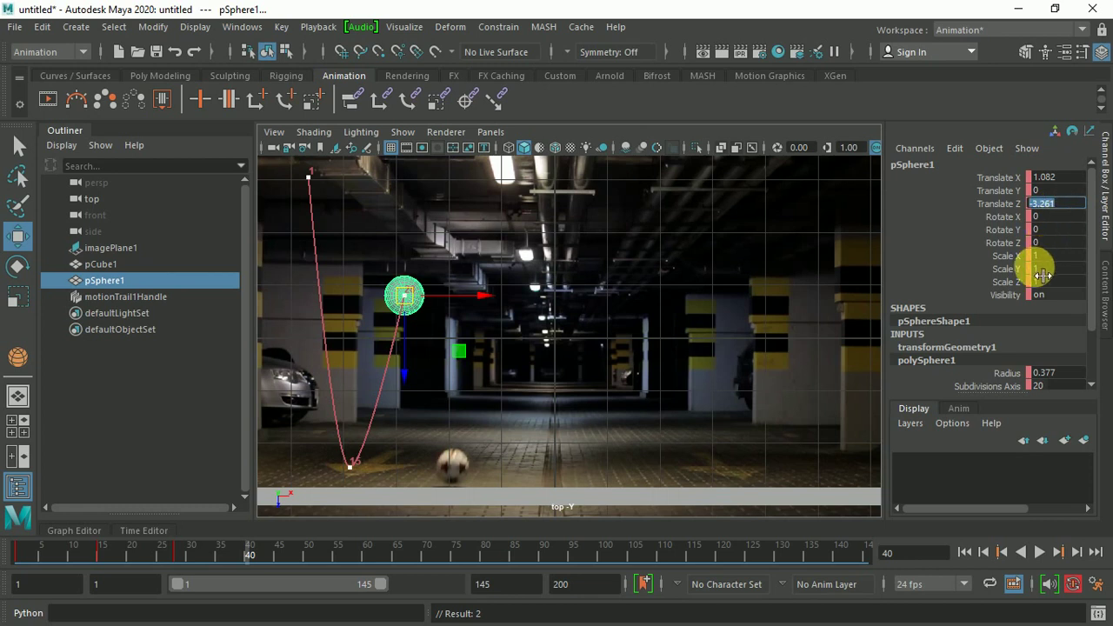
type("0")
key("Return")
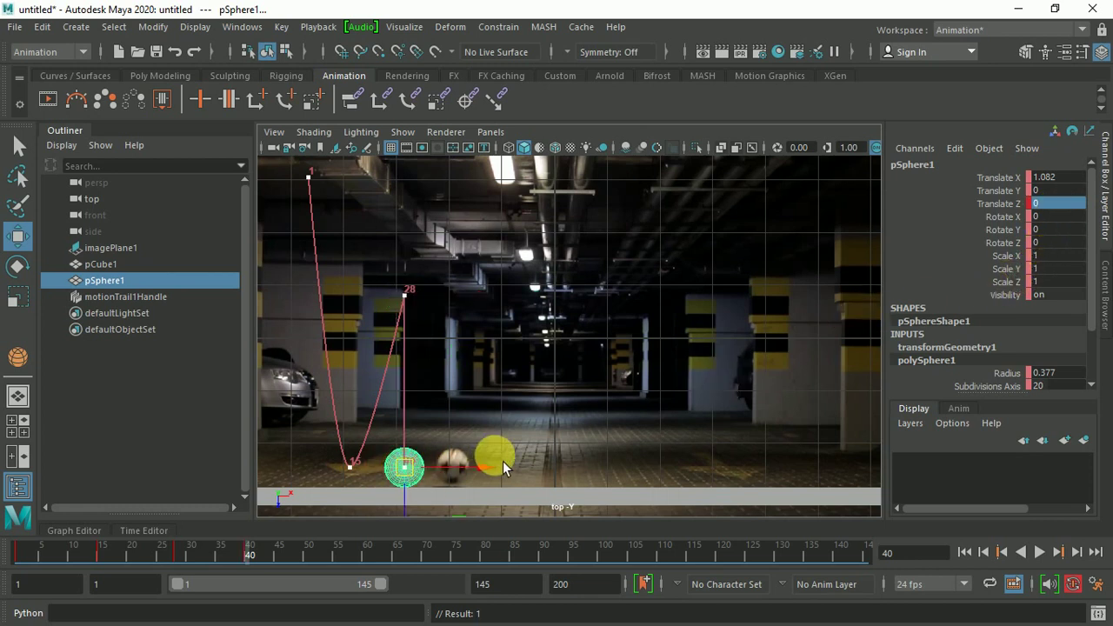
left_click_drag(416, 474, 442, 474)
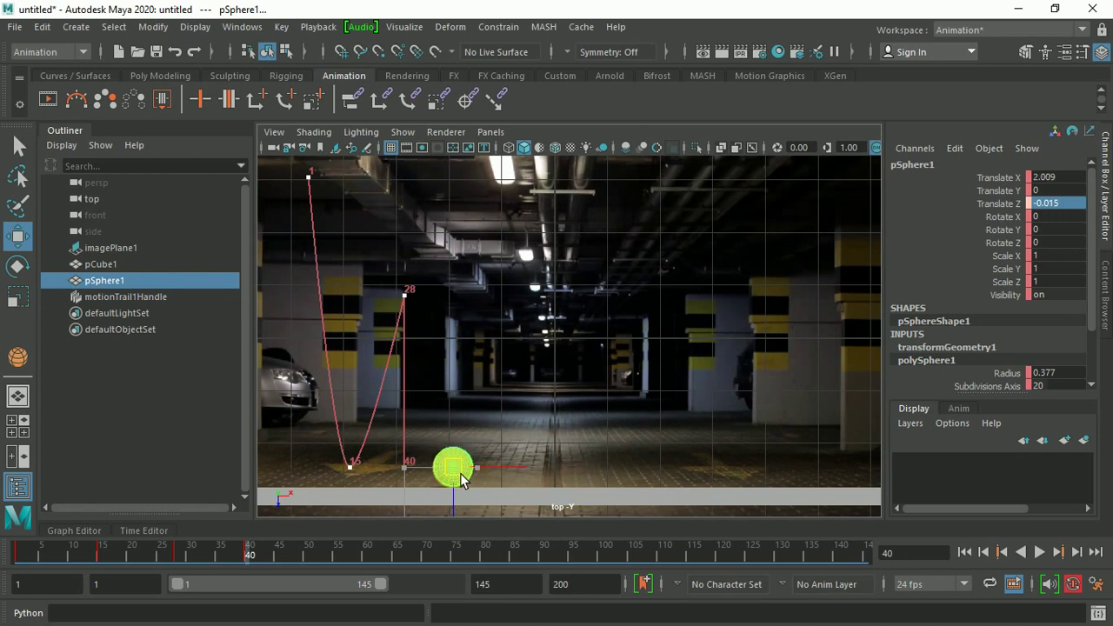
left_click_drag(460, 474, 460, 476)
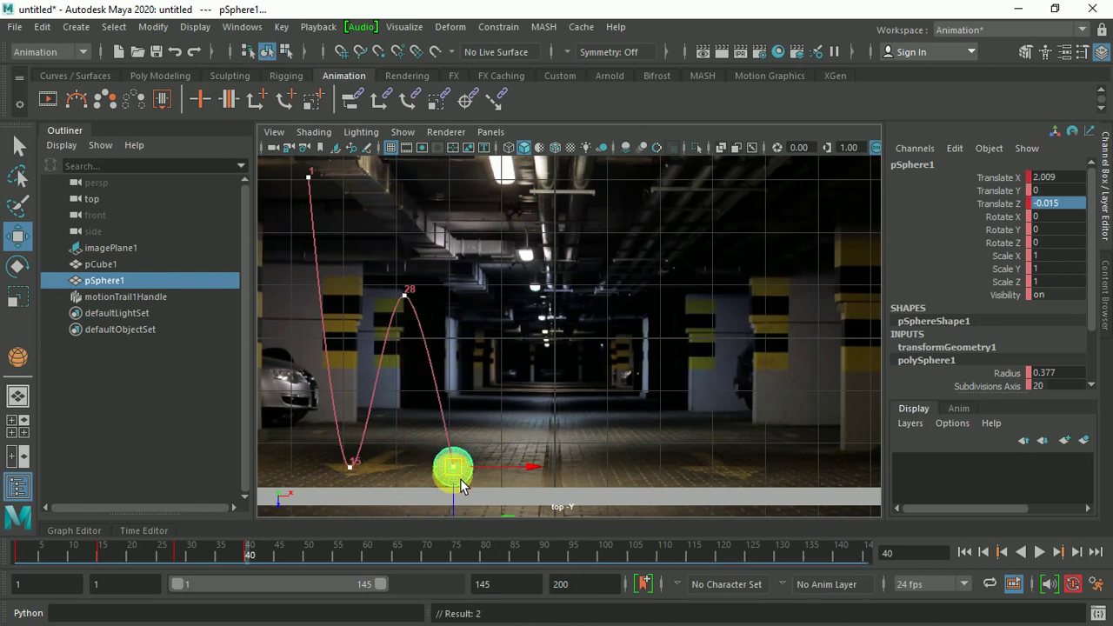
double_click(18, 236)
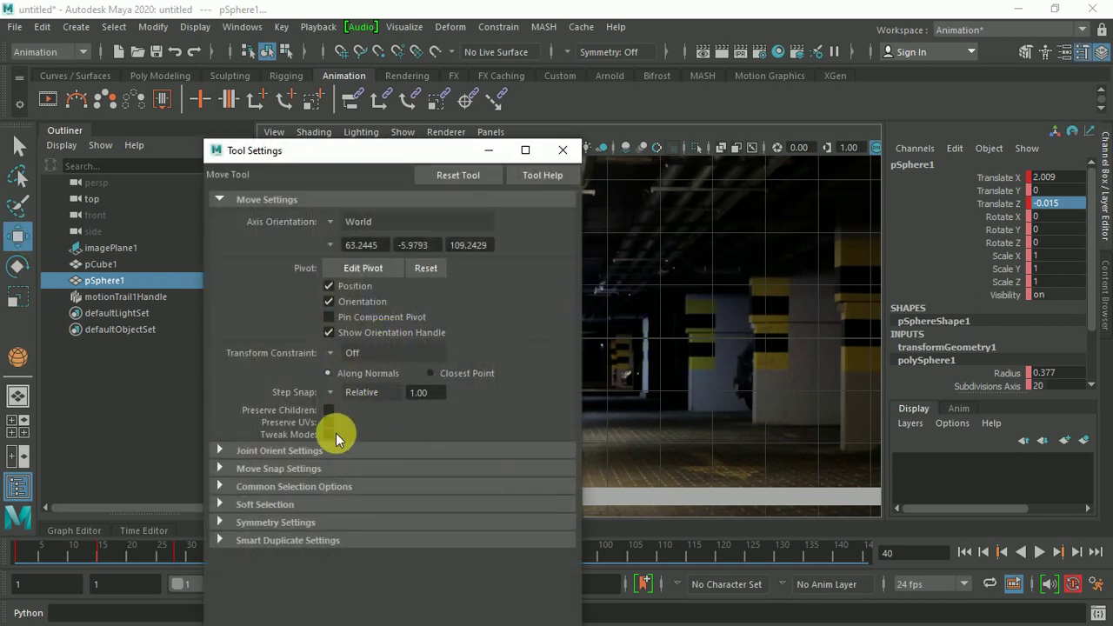
left_click(221, 505)
scroll(339, 510, "down", 1)
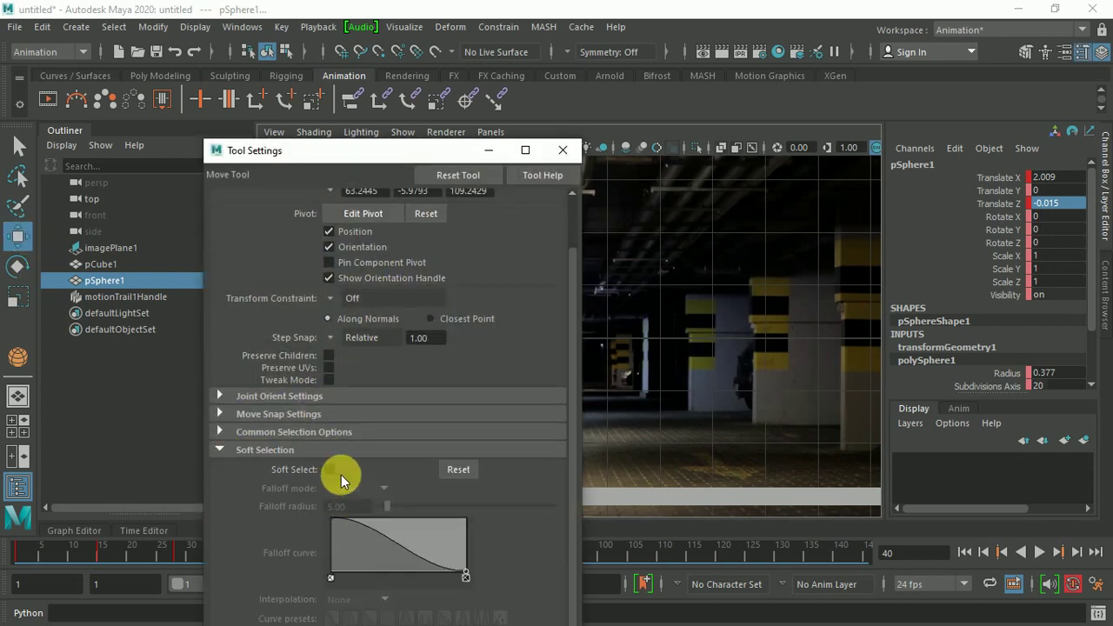
scroll(335, 457, "up", 1)
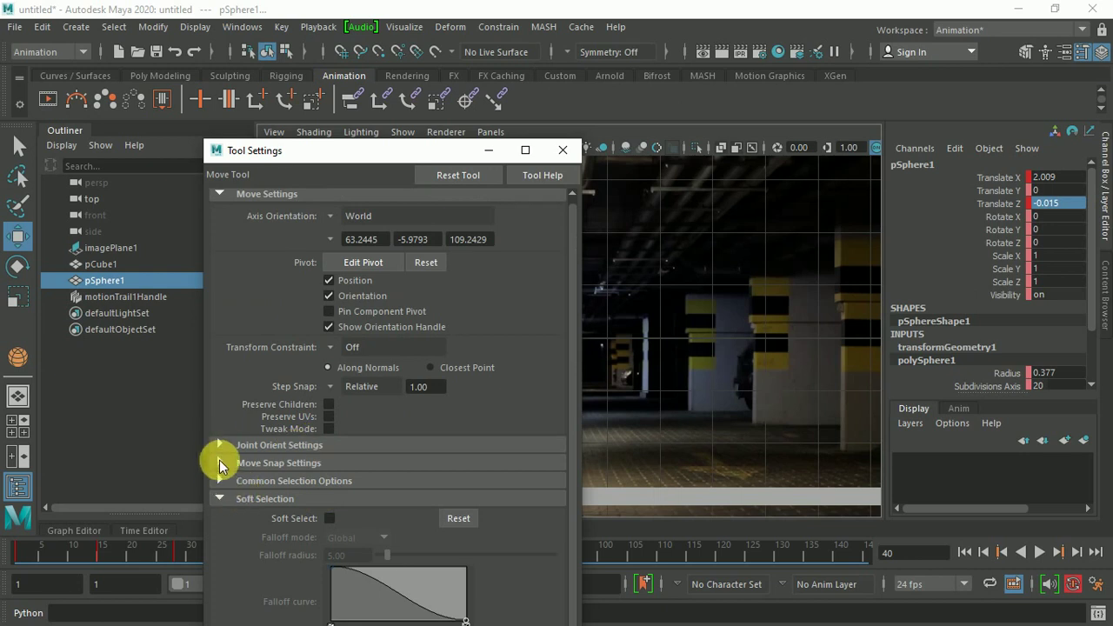
left_click(219, 498)
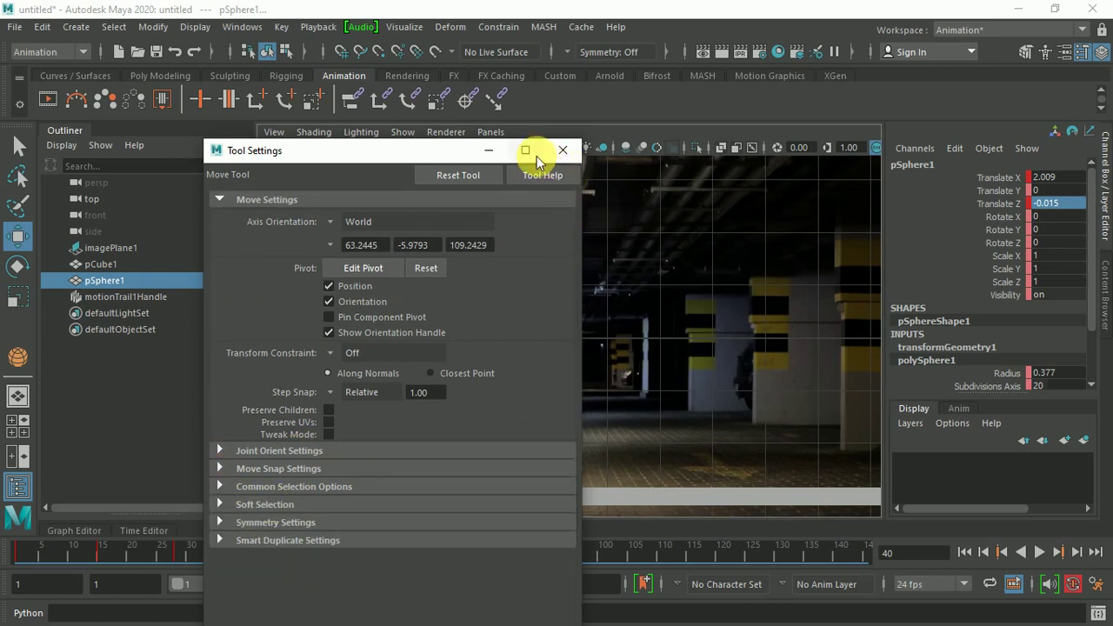
left_click(567, 151)
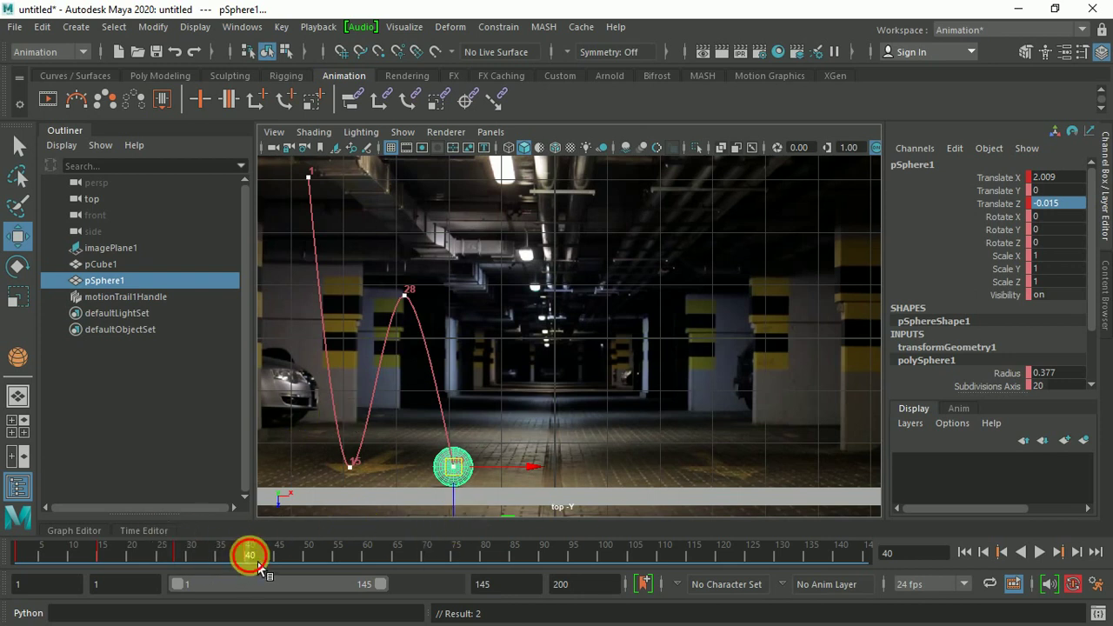
Step: Play back, stop at frame 50, and lift the sphere to the next bounce peak
key("alt+v")
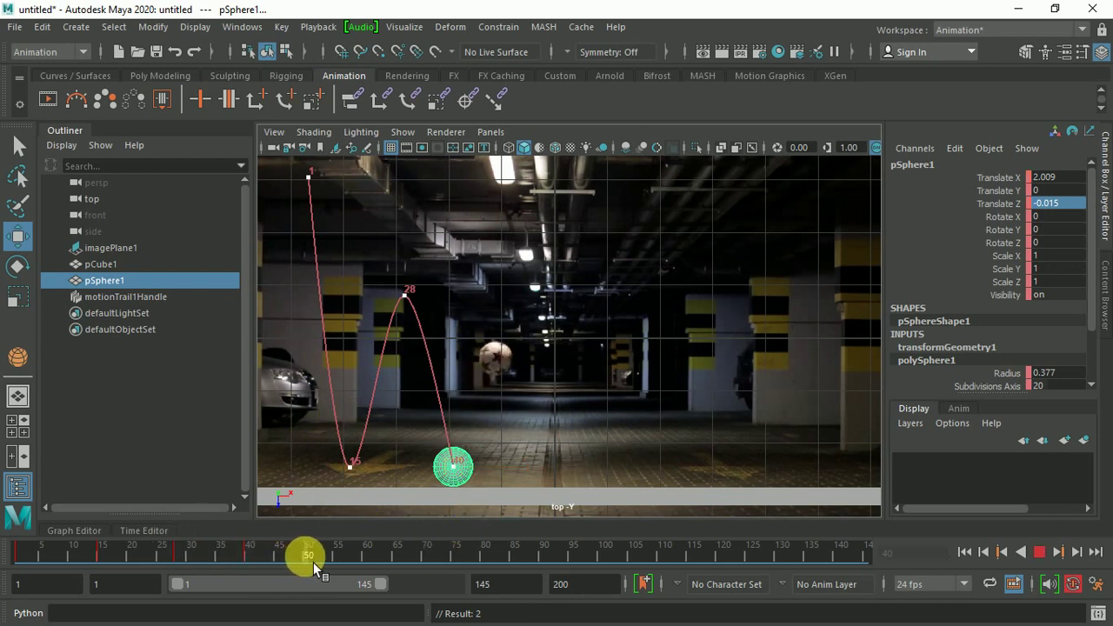
key("alt+v")
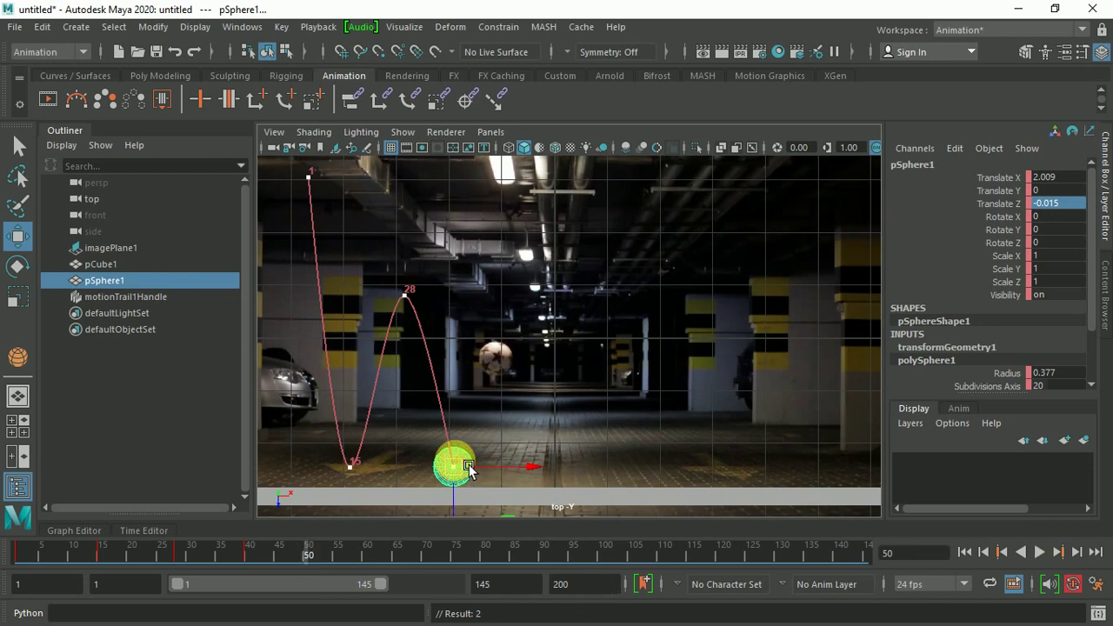
left_click_drag(468, 467, 511, 358)
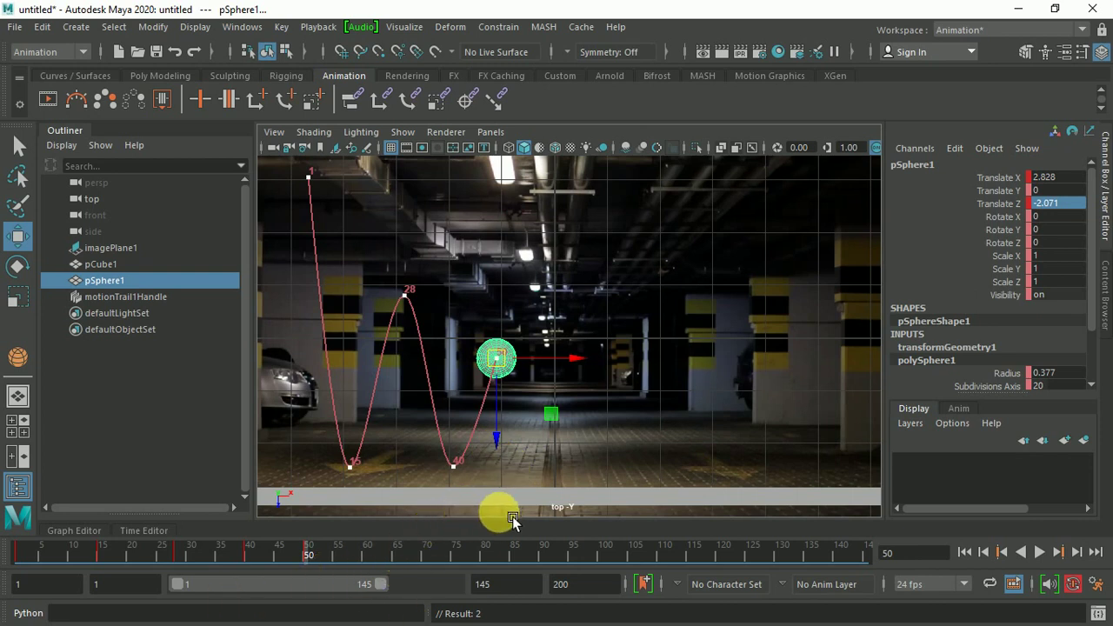
Step: Land the sphere at frame 60 with Translate Z 0, moved forward along X
left_click_drag(319, 553, 376, 563)
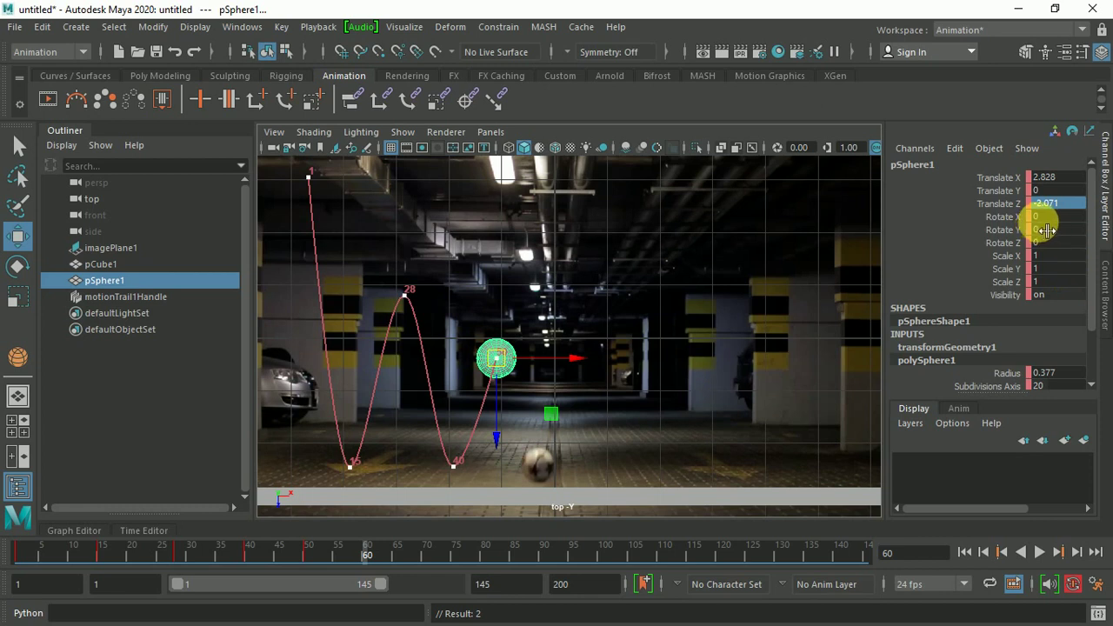
double_click(1057, 203)
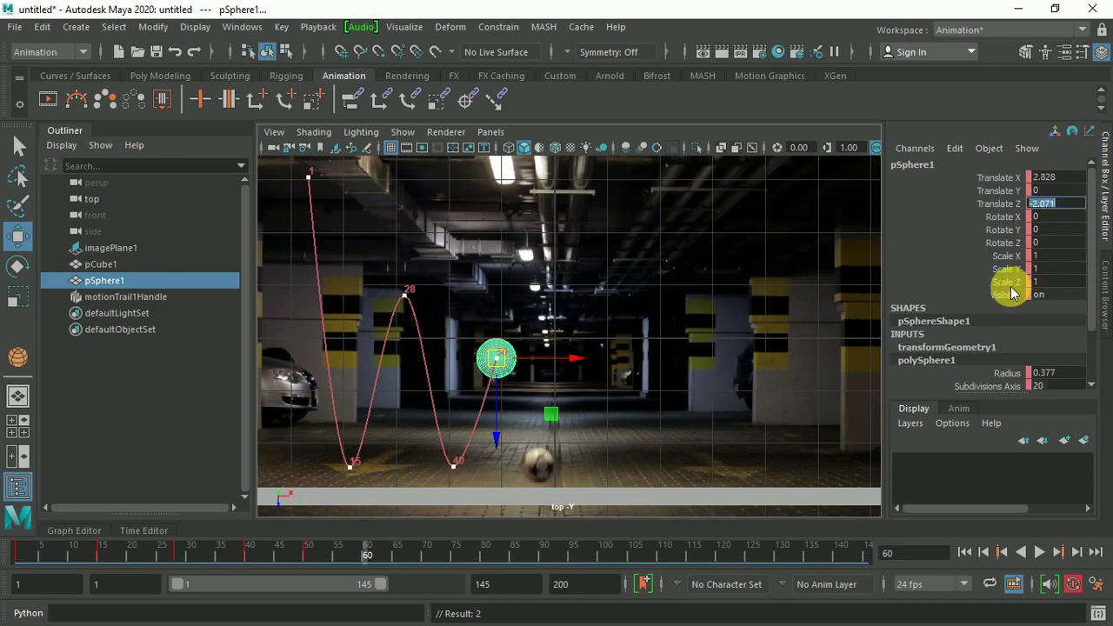
type("0")
key("Return")
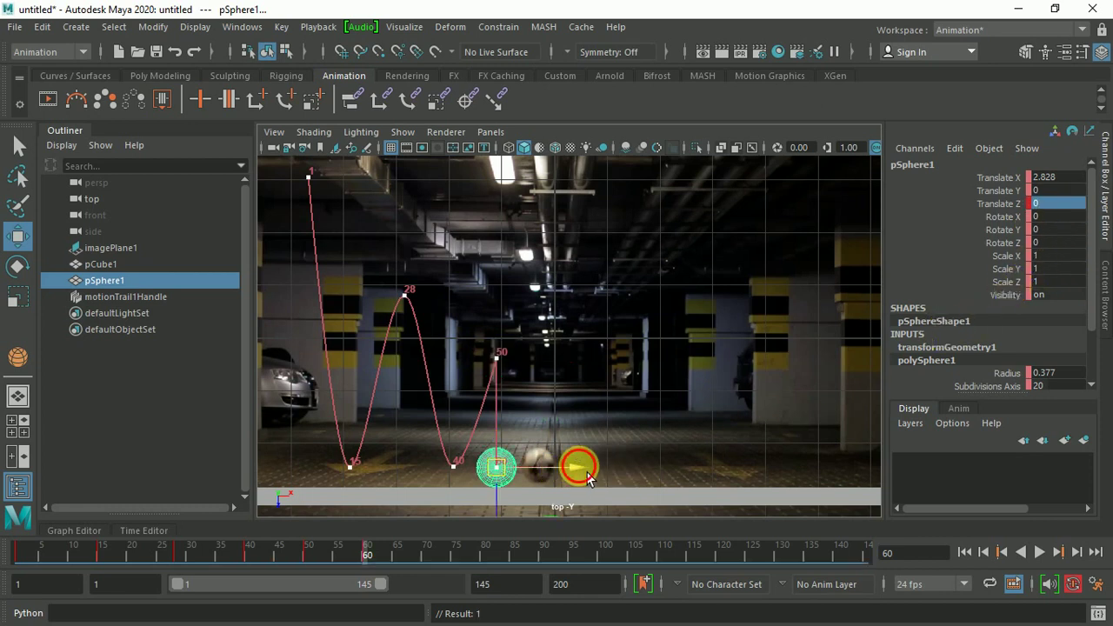
left_click_drag(607, 471, 555, 471)
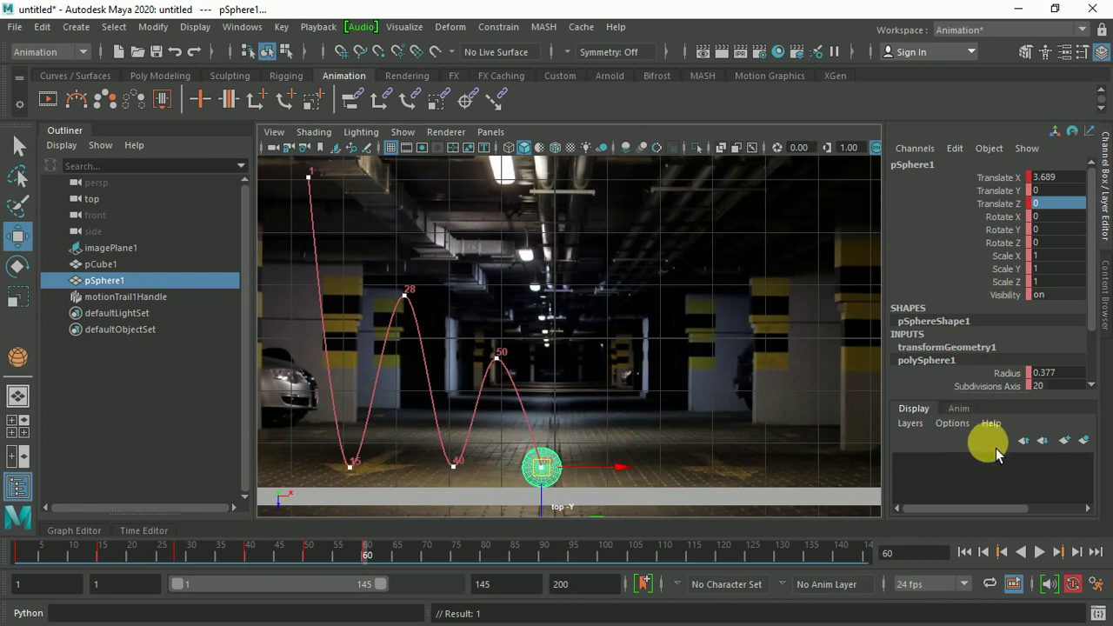
Step: Raise the sphere up and forward by frame 69, then start editing Translate Z at frame 76
left_click_drag(380, 565, 425, 558)
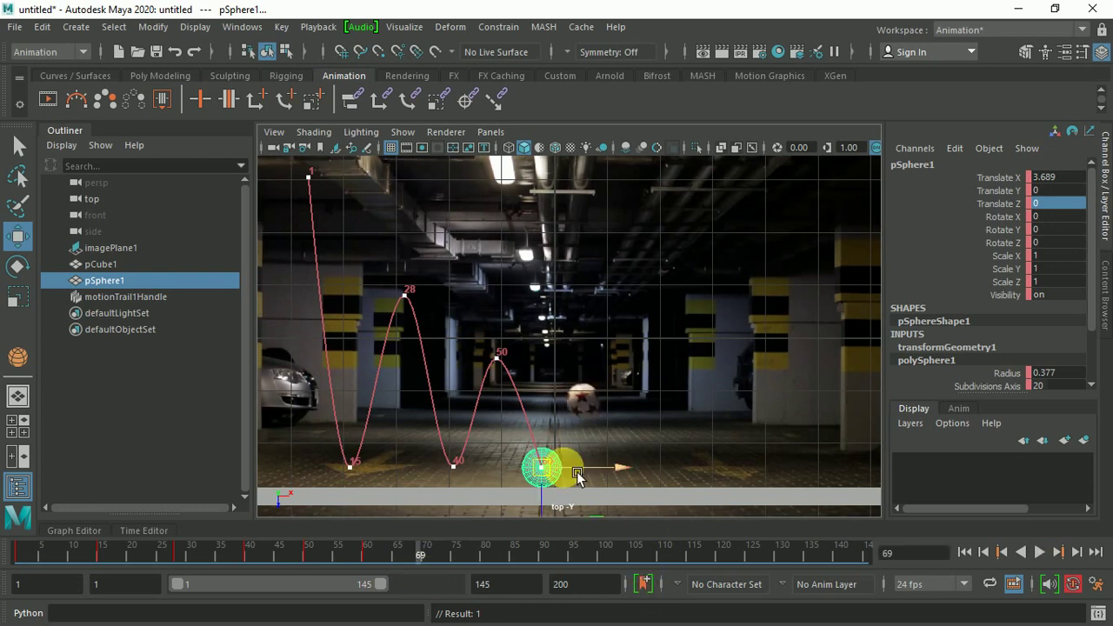
left_click_drag(556, 474, 596, 409)
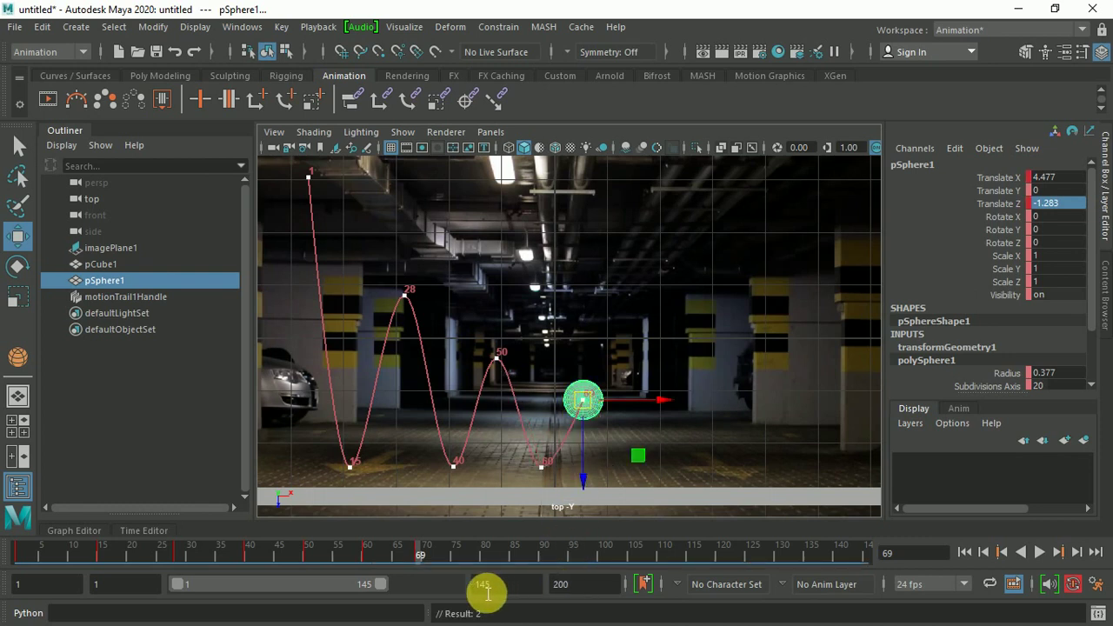
left_click_drag(433, 560, 470, 562)
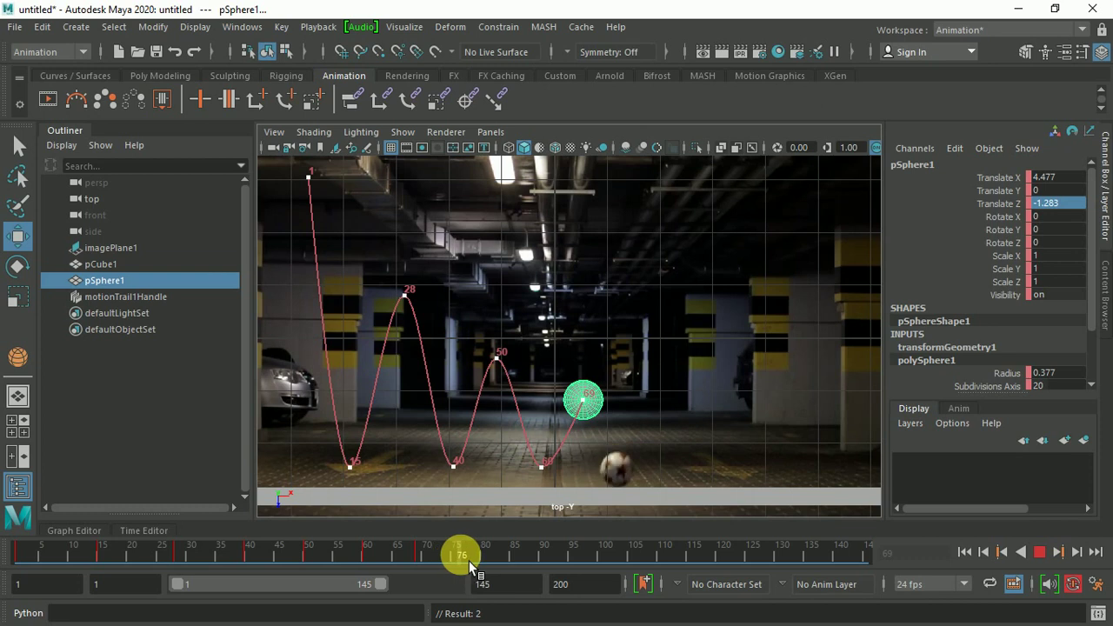
left_click_drag(1052, 224, 1076, 218)
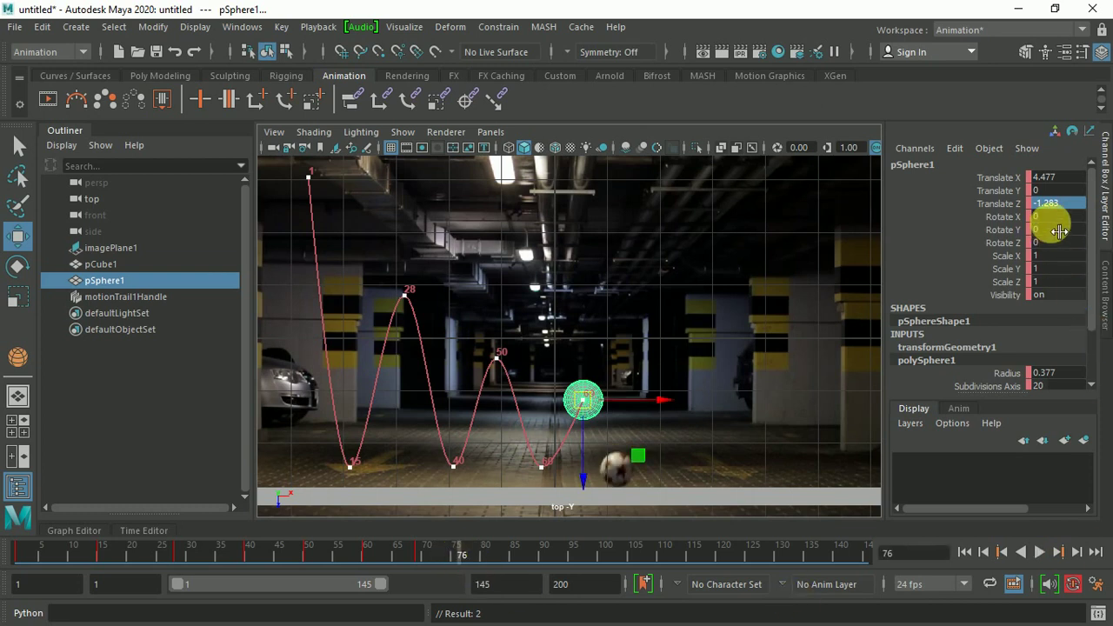
double_click(1076, 217)
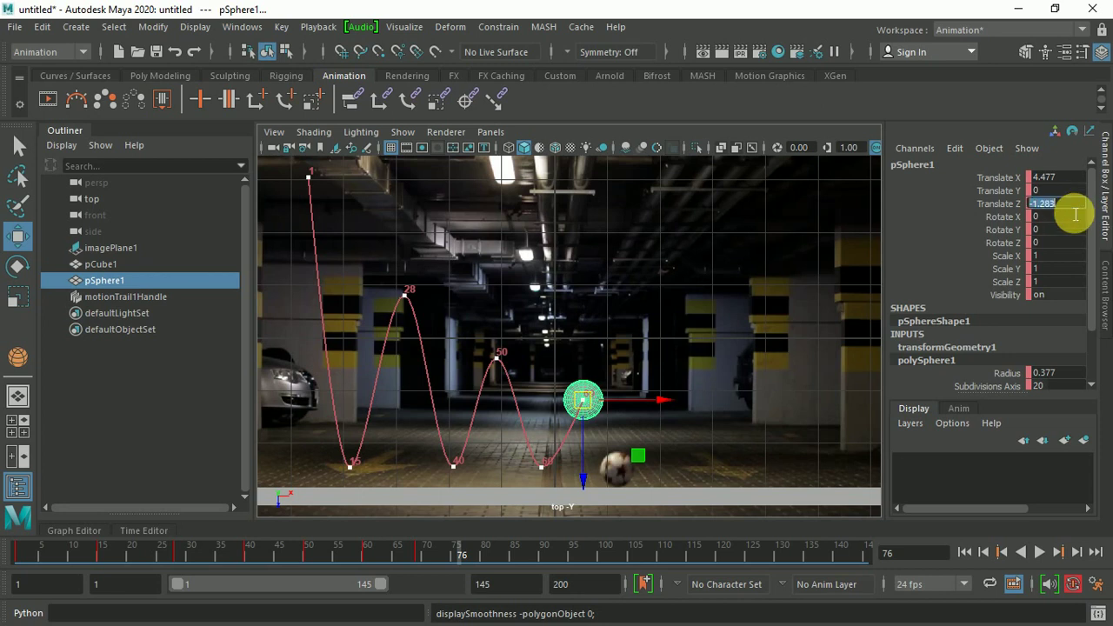
type("0")
Step: Land the sphere with Translate Z 0 matching the footage, then raise it to the next peak at frame 83
key("Return")
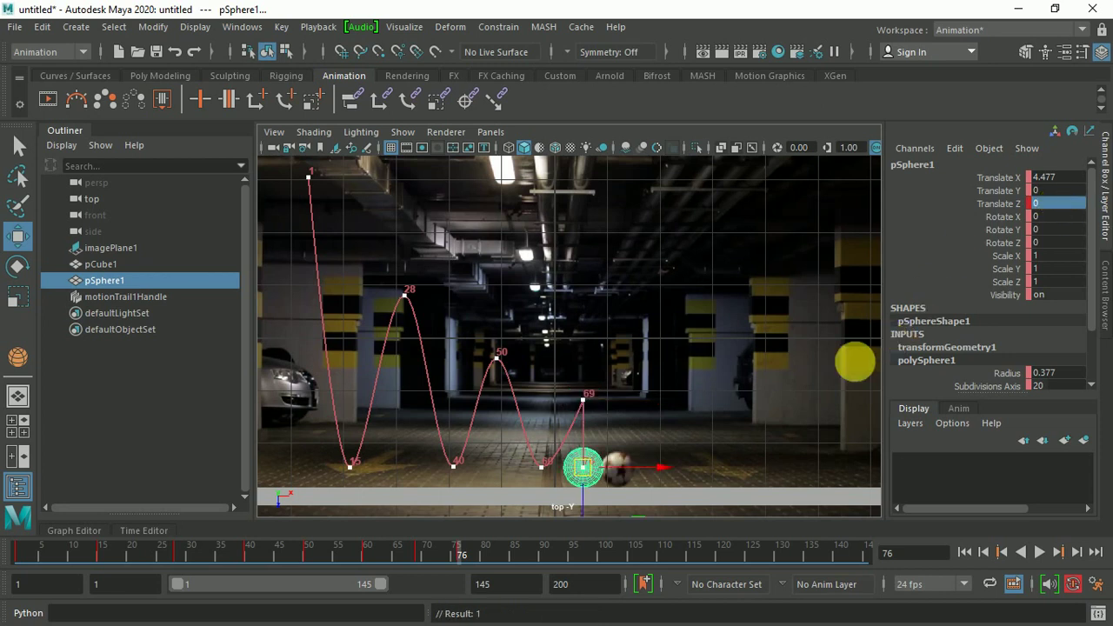
left_click_drag(599, 477, 636, 480)
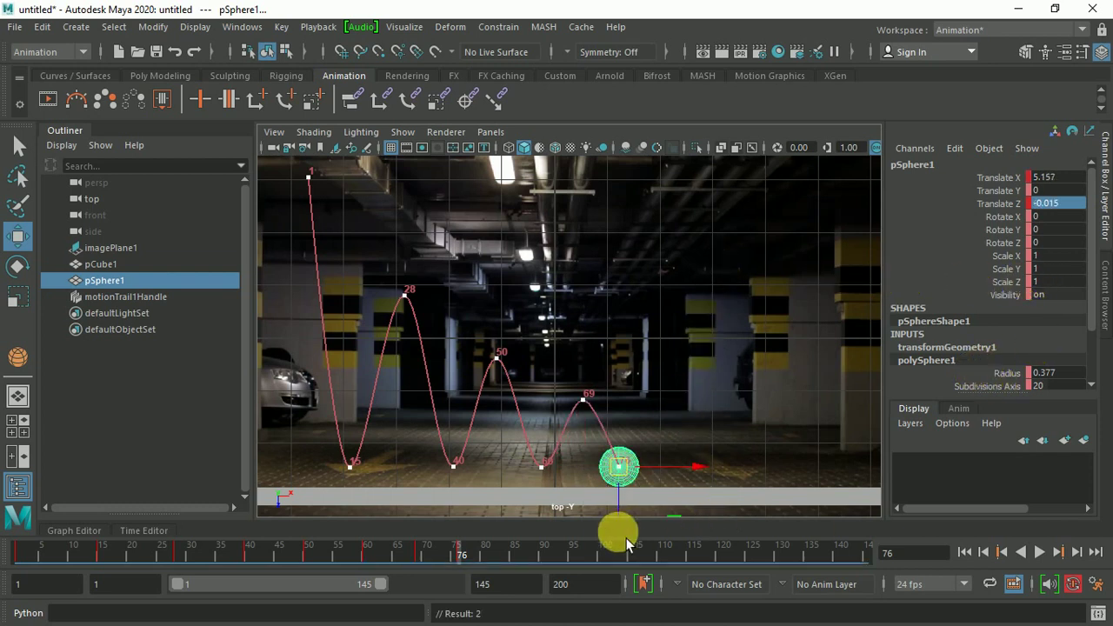
mouse_move(465, 559)
left_mouse_down()
mouse_move(548, 574)
mouse_move(457, 594)
mouse_move(512, 594)
left_mouse_up()
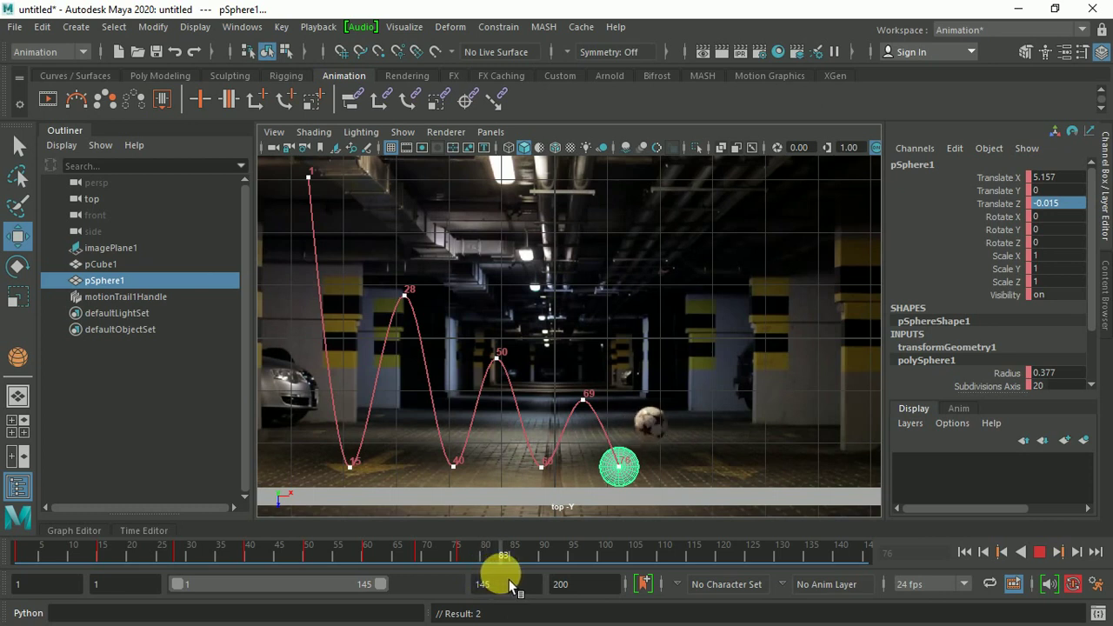
left_click(637, 474)
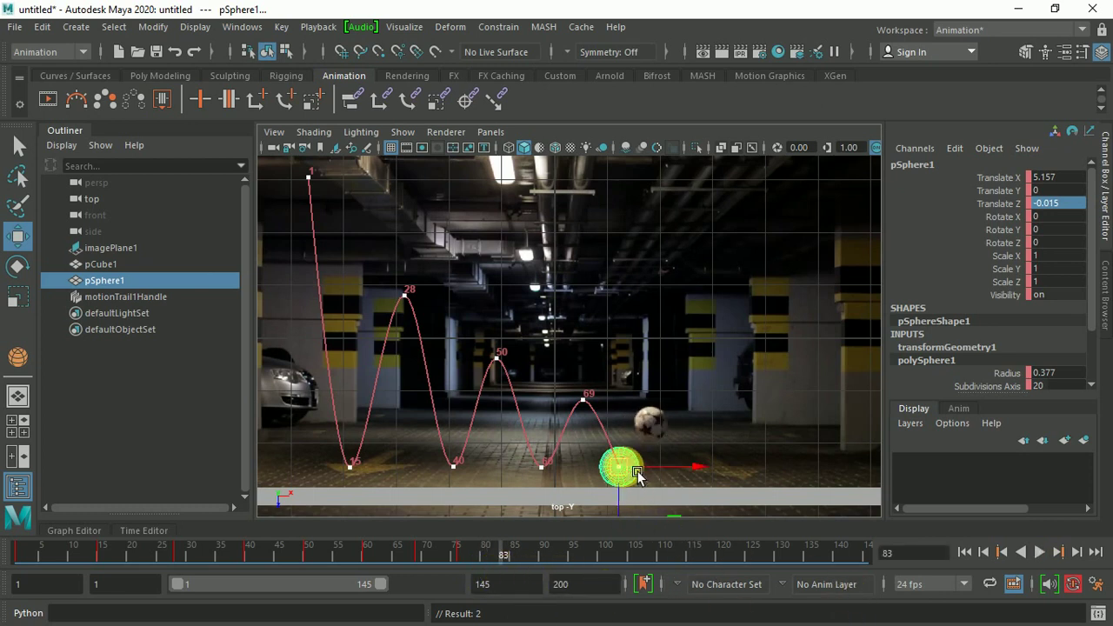
left_click_drag(637, 474, 671, 426)
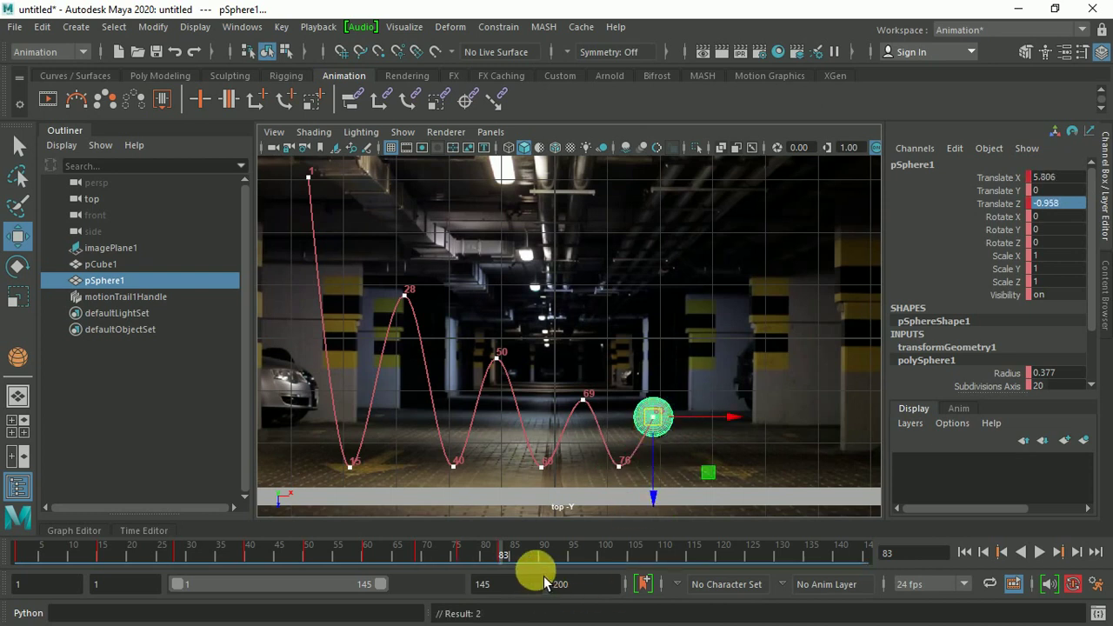
Step: Land the sphere at the next contact with Translate Z 0, then key its peak at frame 94
left_click_drag(506, 559, 542, 567)
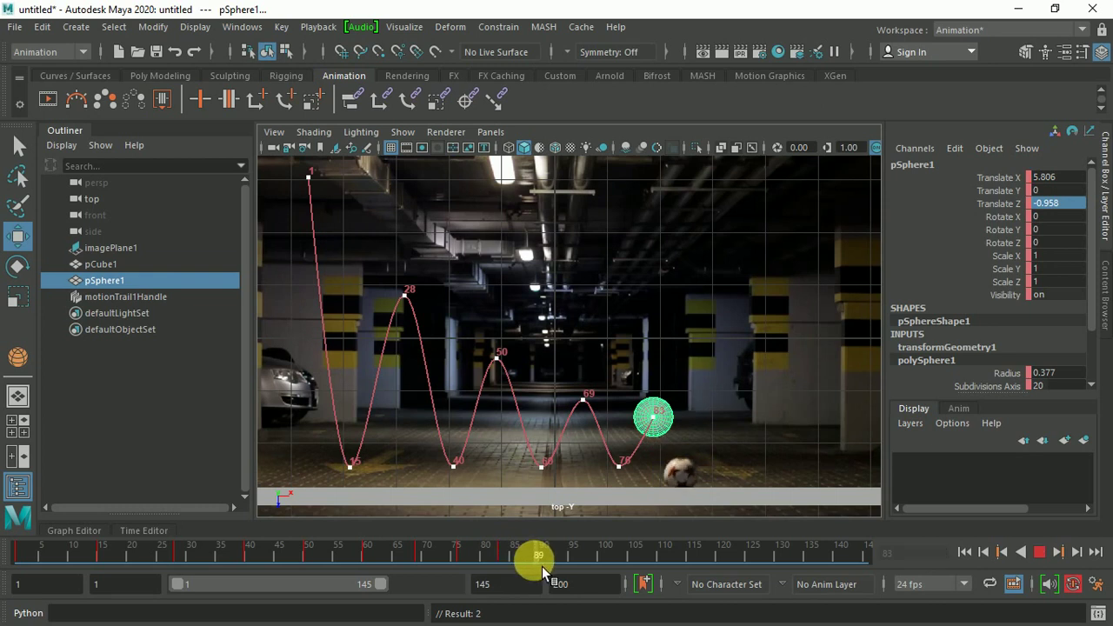
left_click(1074, 208)
type("0")
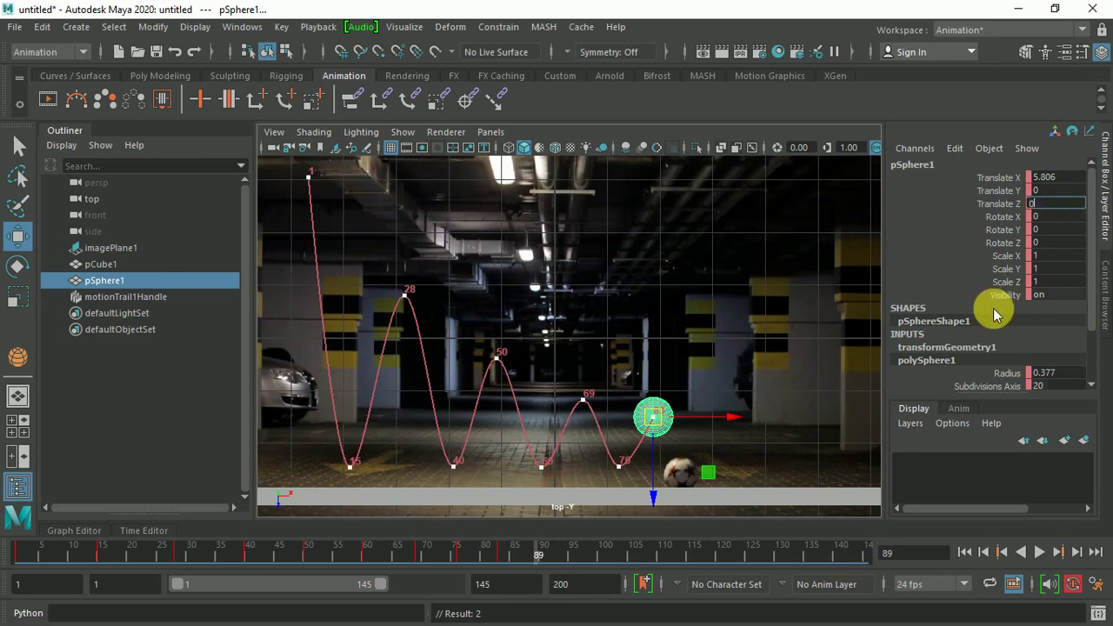
key("Return")
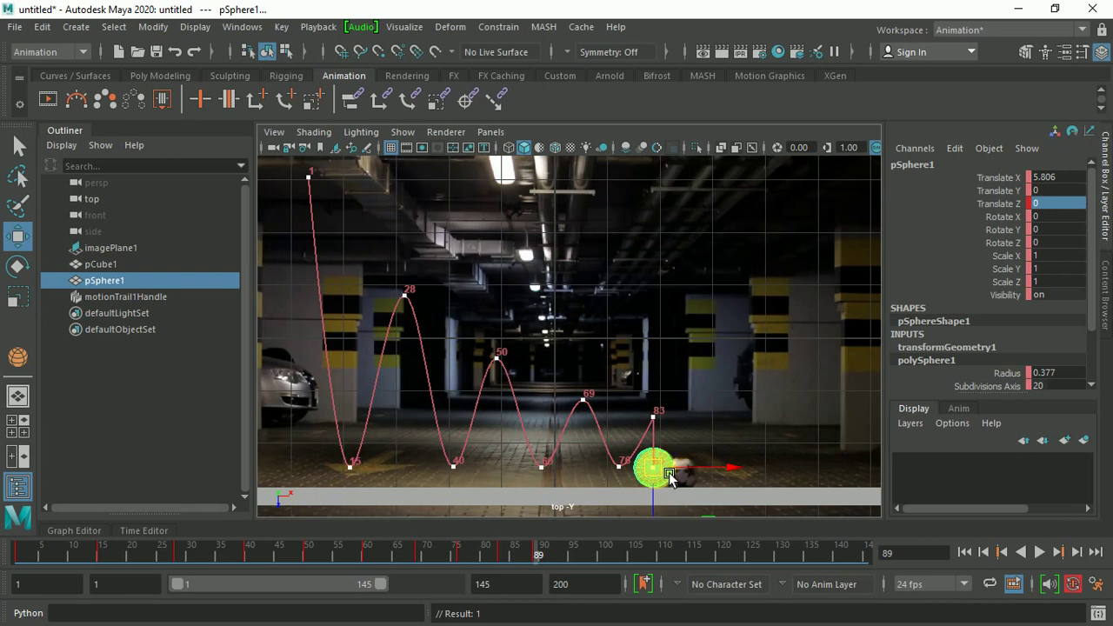
left_click_drag(670, 477, 708, 528)
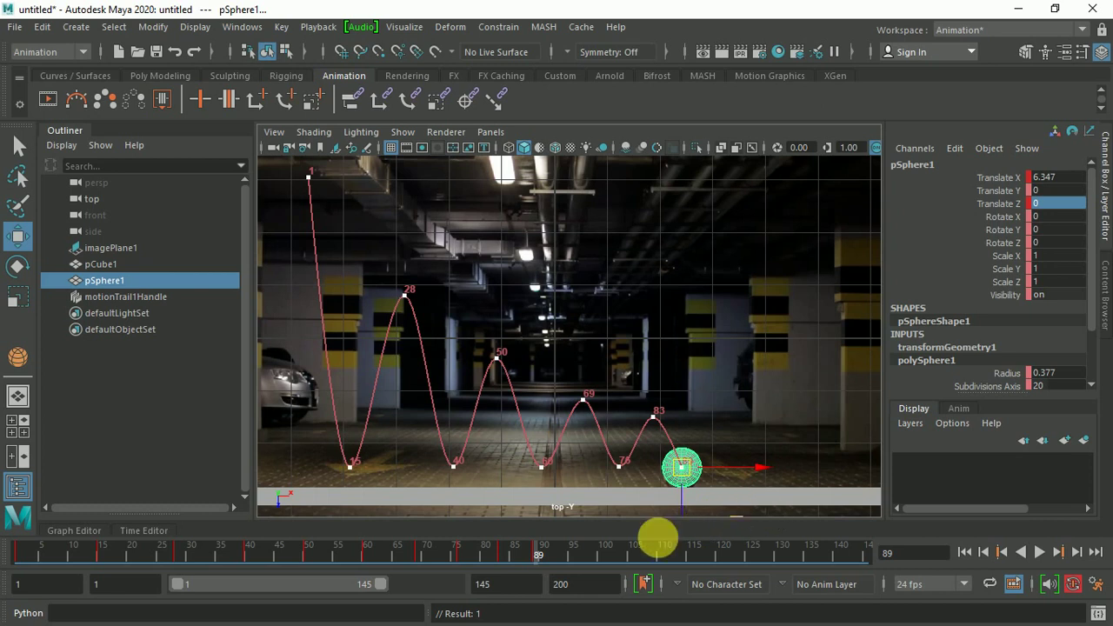
key("alt+v")
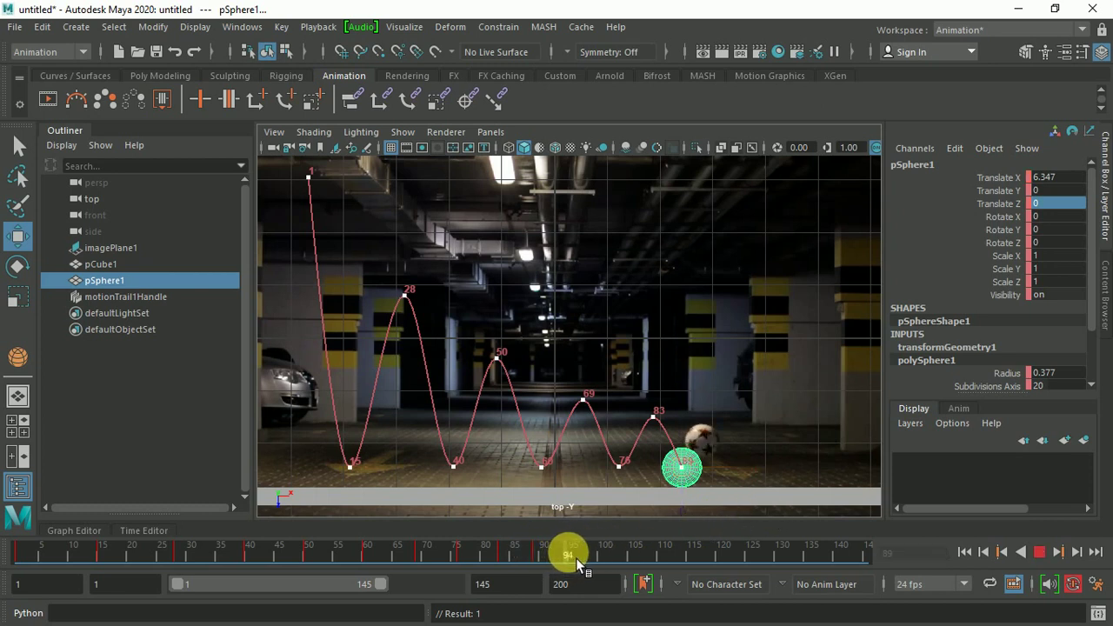
left_click(574, 560)
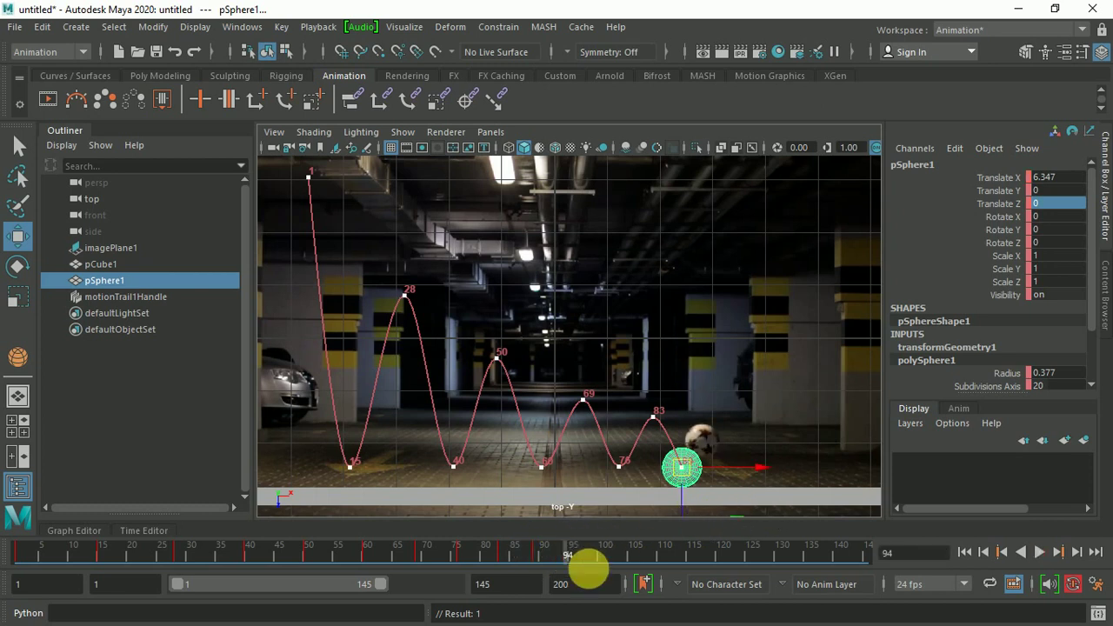
left_click_drag(691, 477, 718, 456)
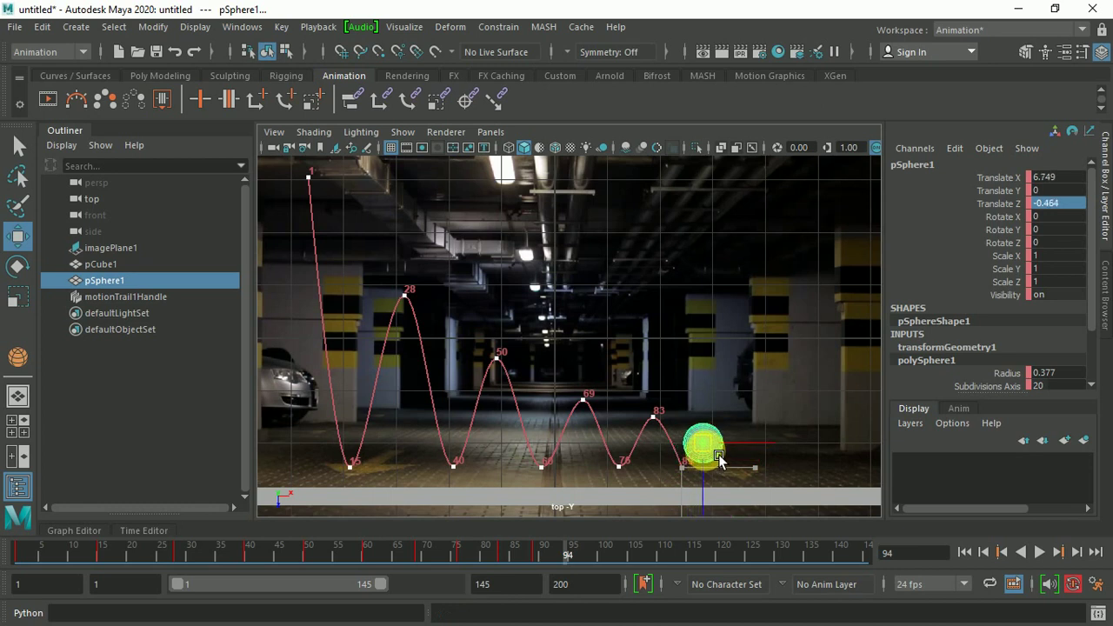
key("s")
Step: Land the sphere again with Translate Z 0 and key the next small peak at frame 104
left_click_drag(636, 565, 611, 564)
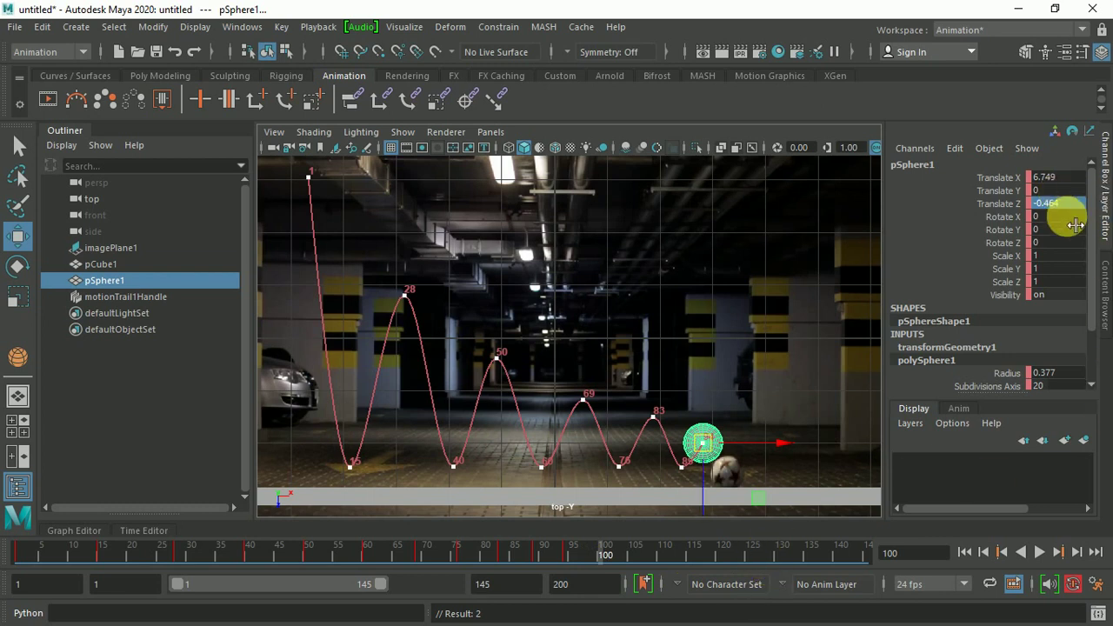
double_click(1057, 203)
type("0")
key("Return")
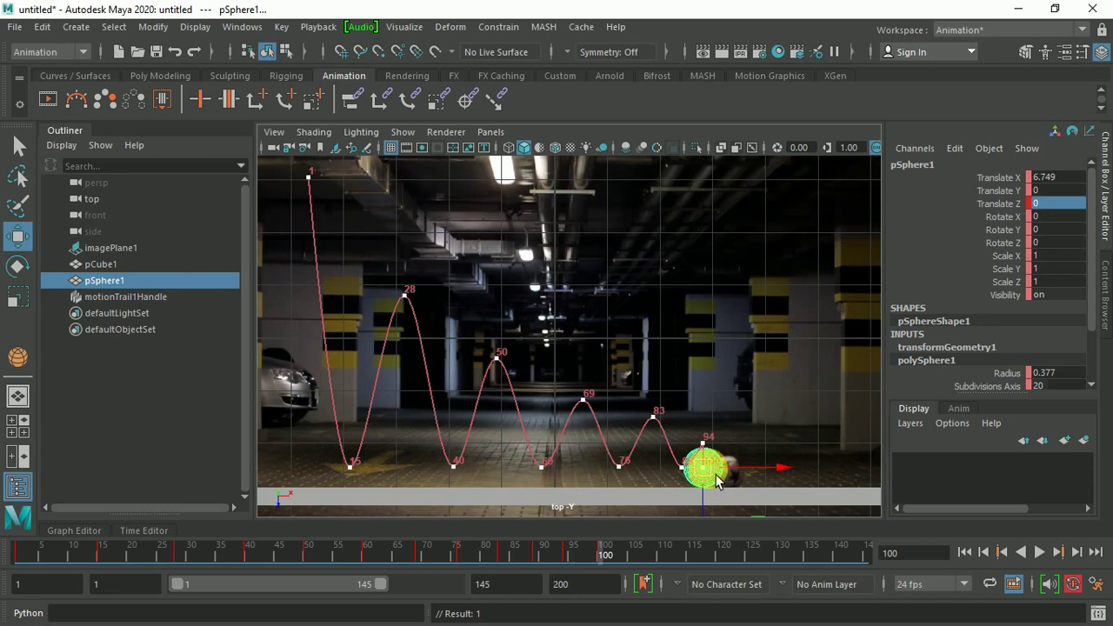
left_click_drag(717, 481, 740, 483)
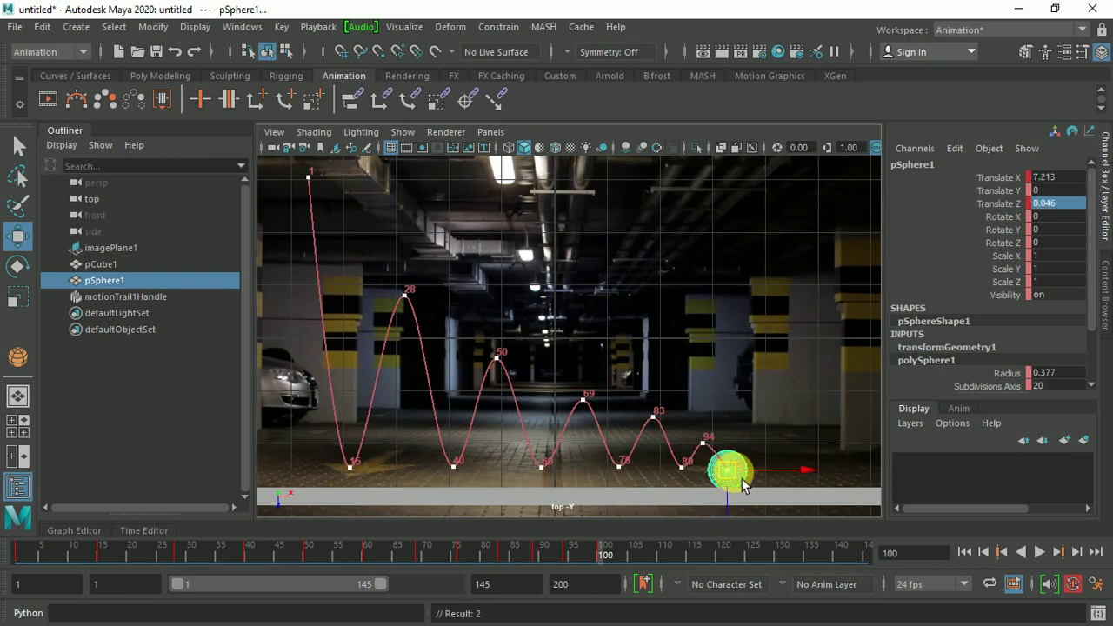
left_click_drag(620, 559, 641, 557)
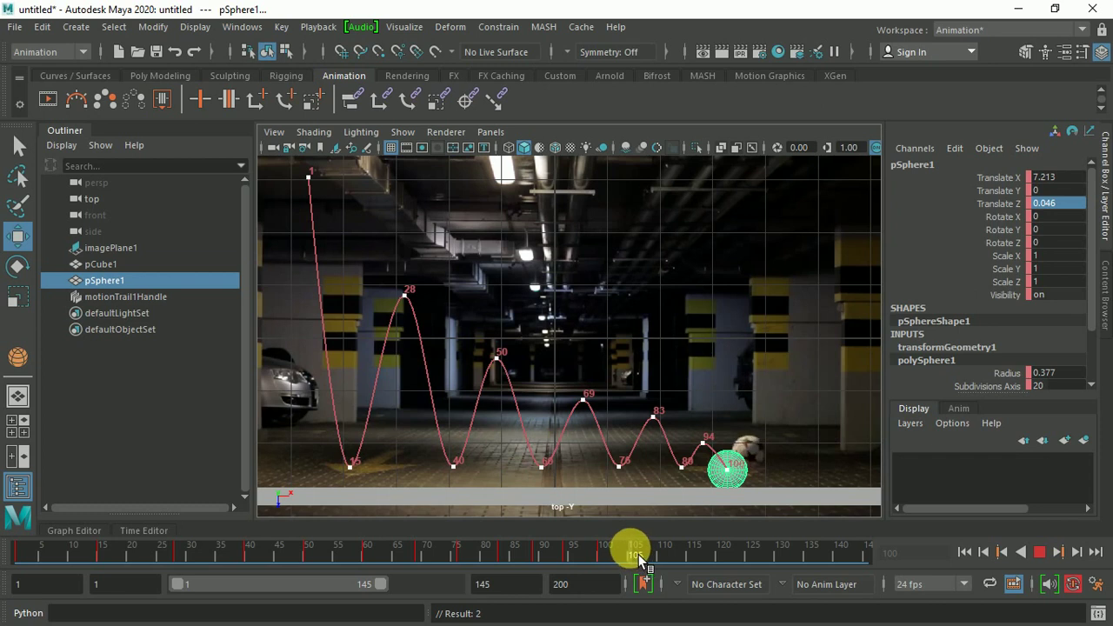
left_click_drag(635, 559, 640, 560)
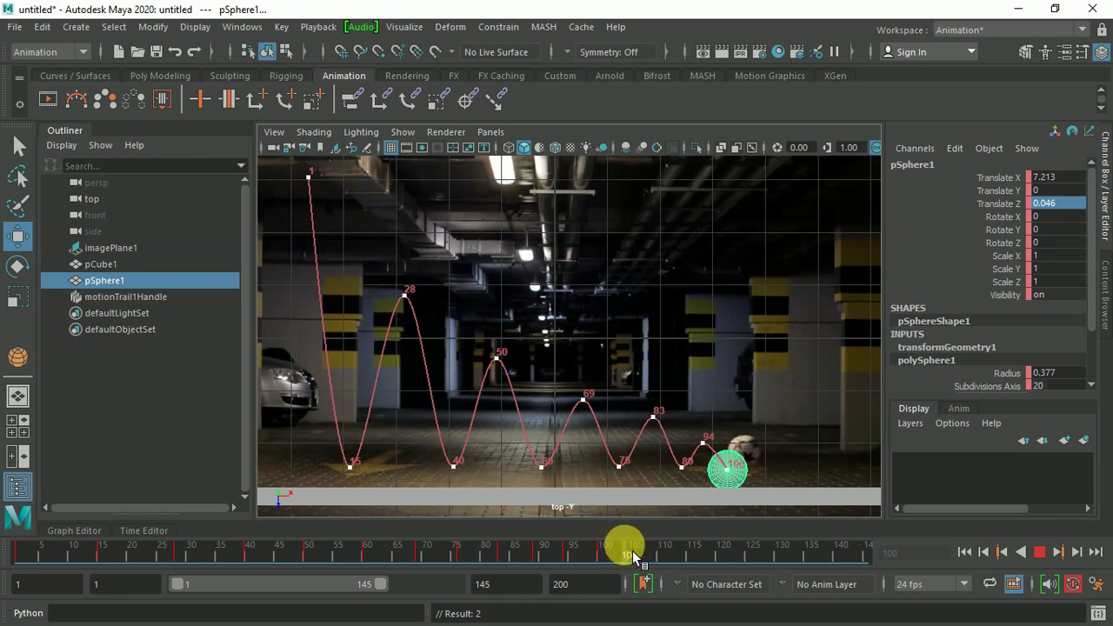
mouse_move(729, 470)
left_mouse_down()
mouse_move(762, 452)
mouse_move(748, 455)
left_mouse_up()
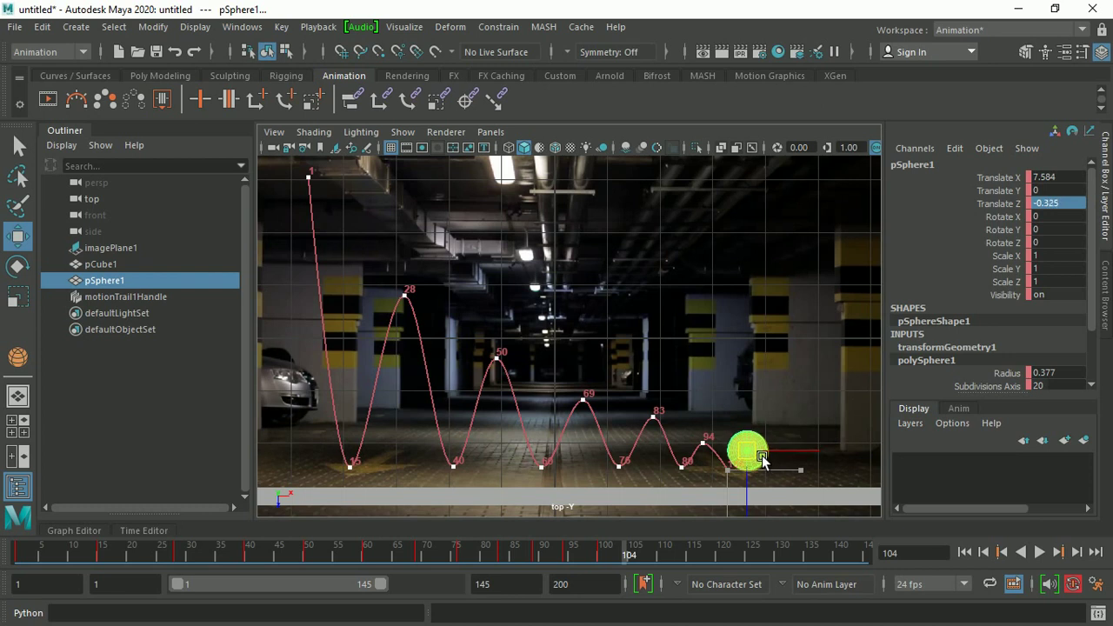
key("s")
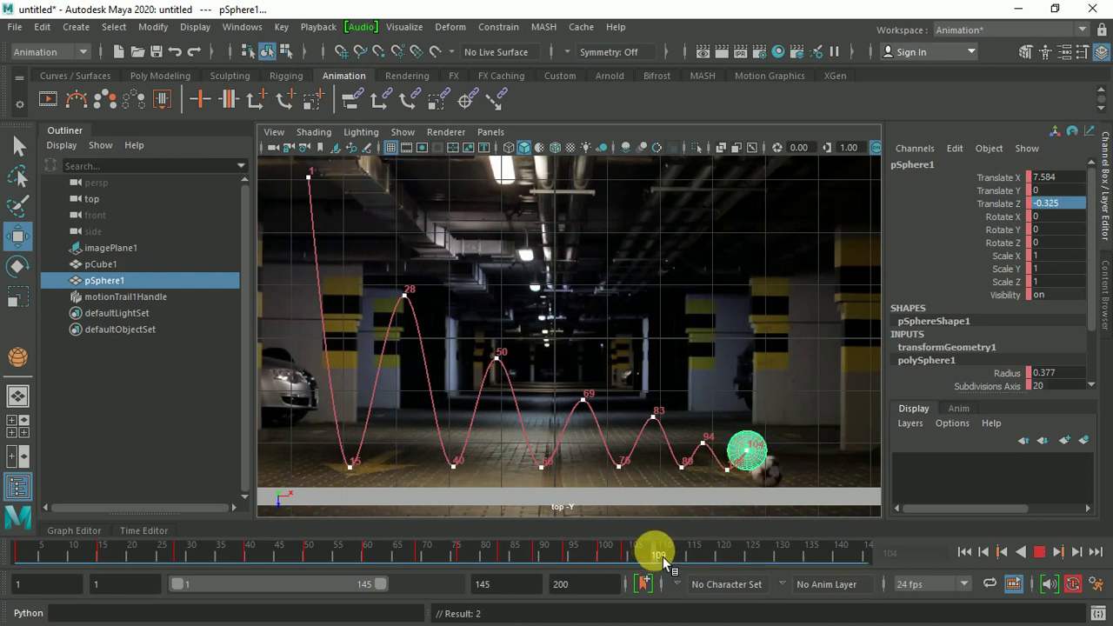
Step: Land the sphere at the next contact with Translate Z 0, then play through to frame 113
left_click_drag(641, 566, 668, 564)
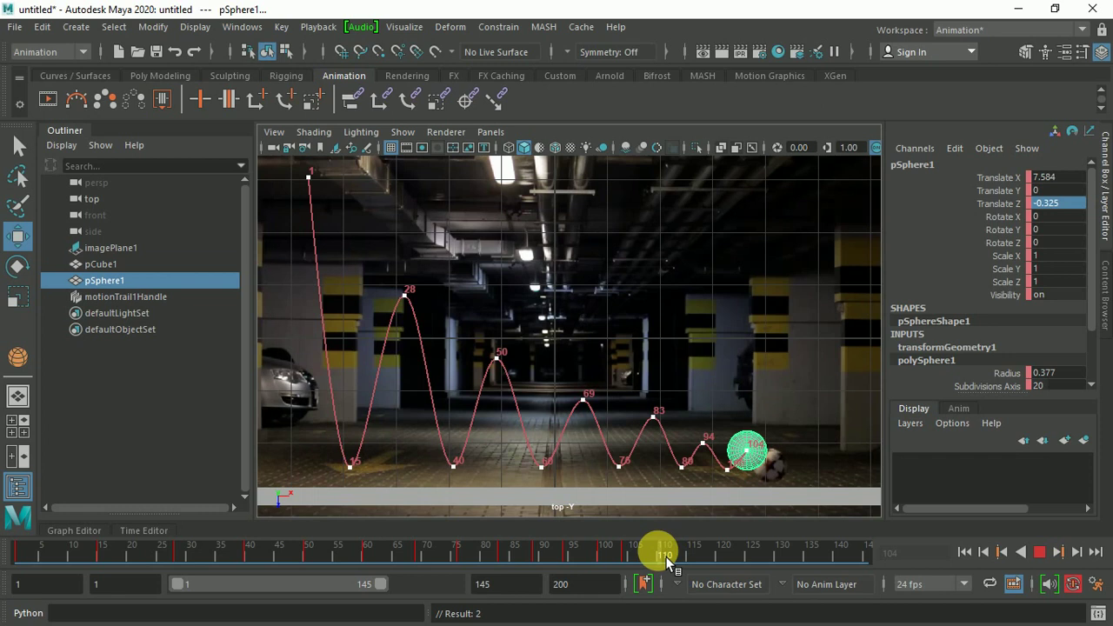
double_click(1063, 203)
type("0")
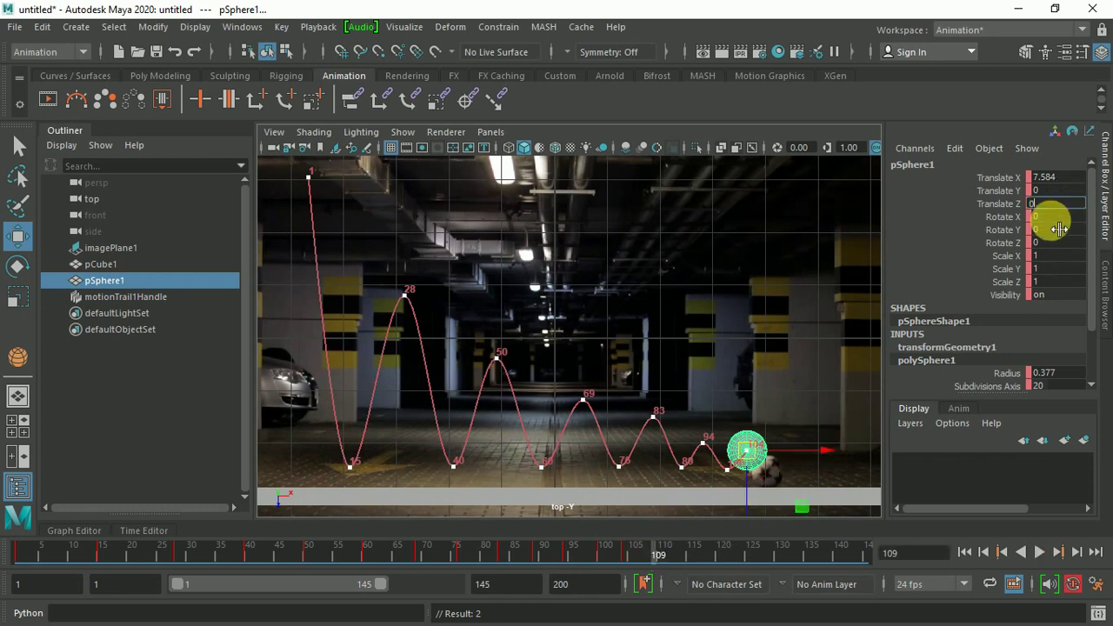
key("Return")
left_click_drag(761, 482, 782, 481)
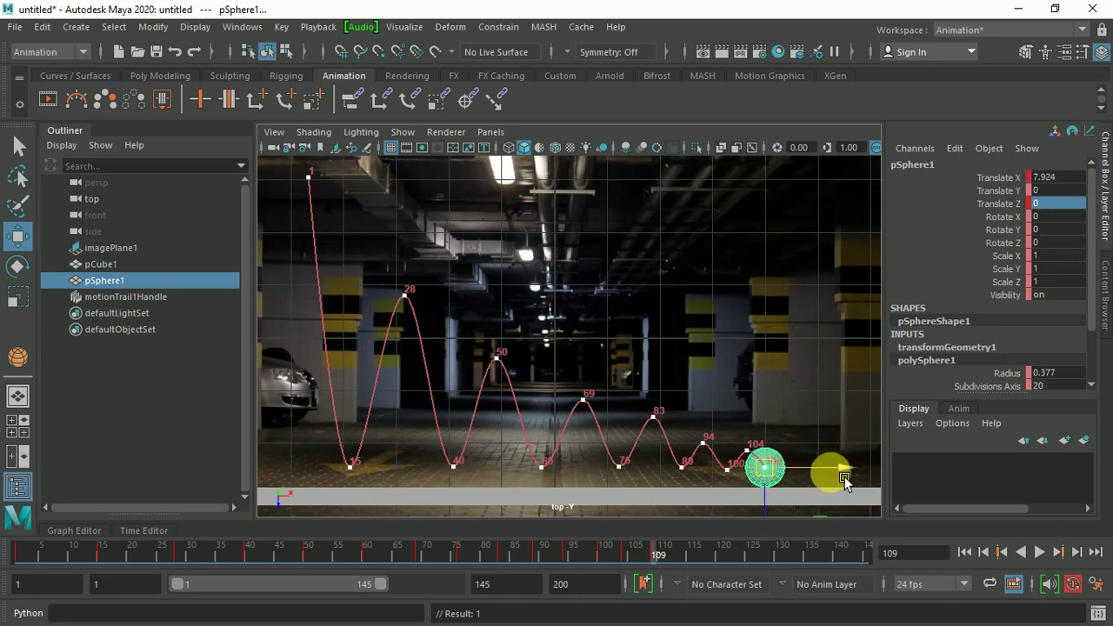
key("alt+v")
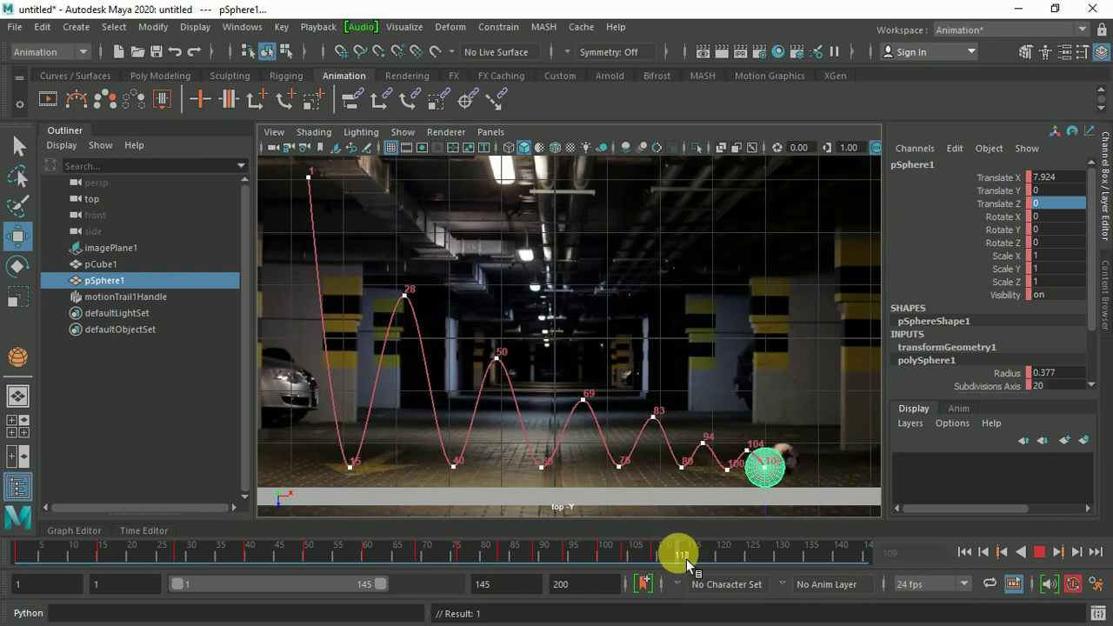
key("alt+v")
Step: Key the sphere at frame 116 with Translate Z 0, nudged right along the floor
left_click_drag(785, 474, 802, 466)
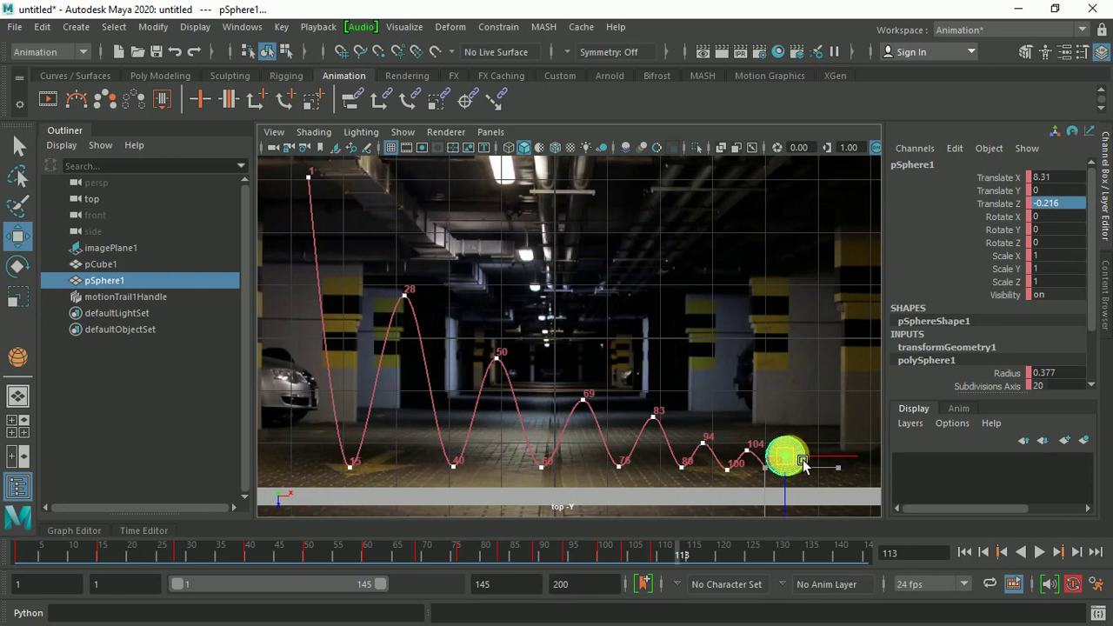
left_click(678, 556)
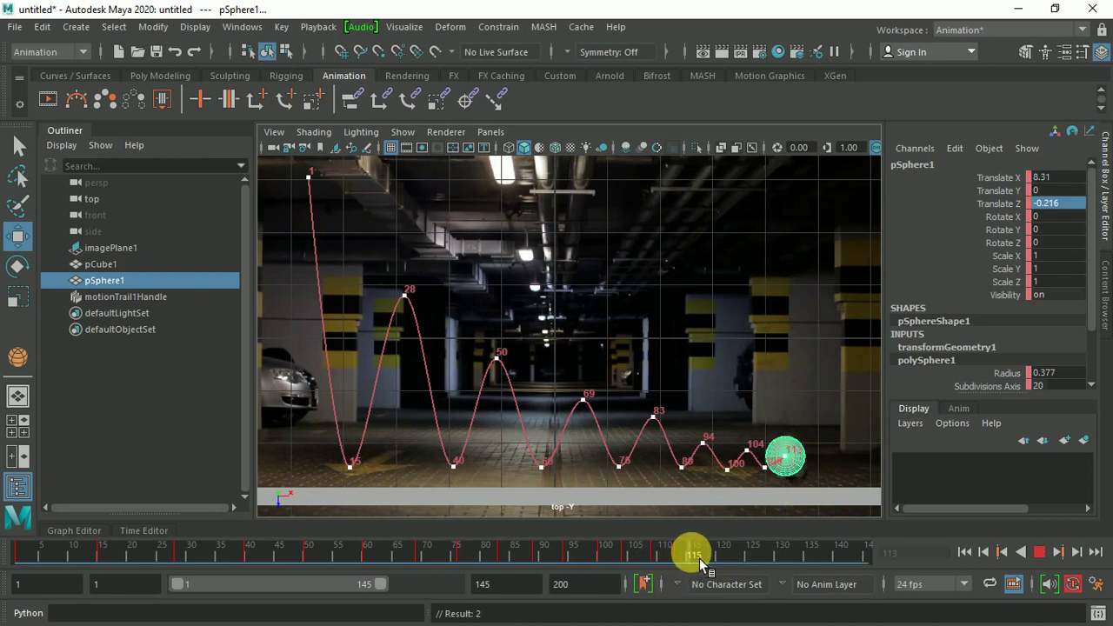
left_click_drag(692, 564, 706, 566)
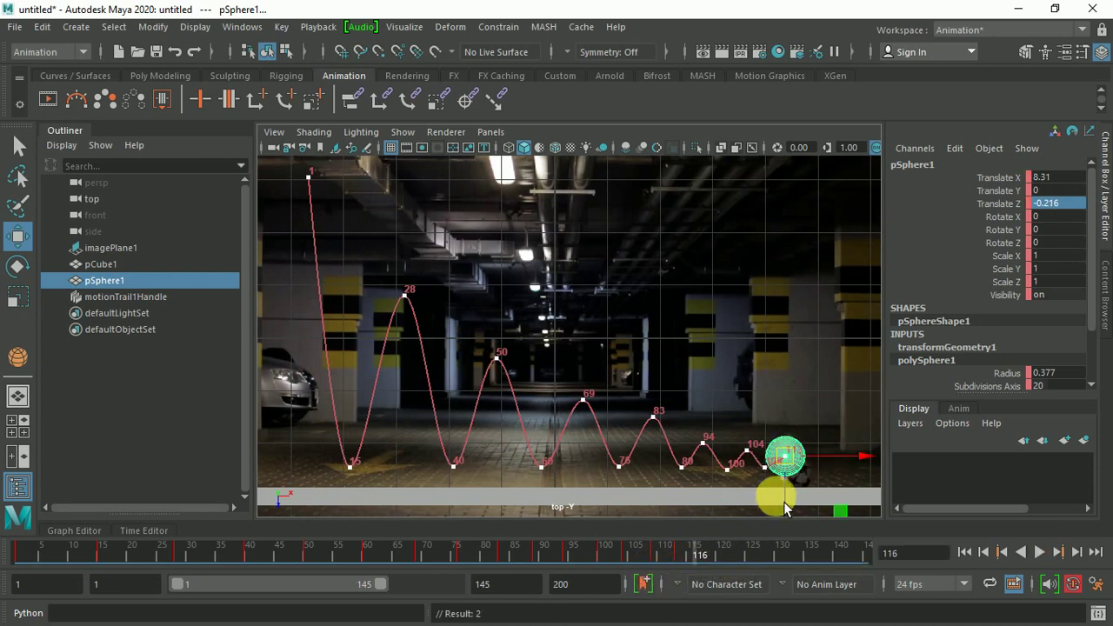
left_click(1070, 222)
type("0")
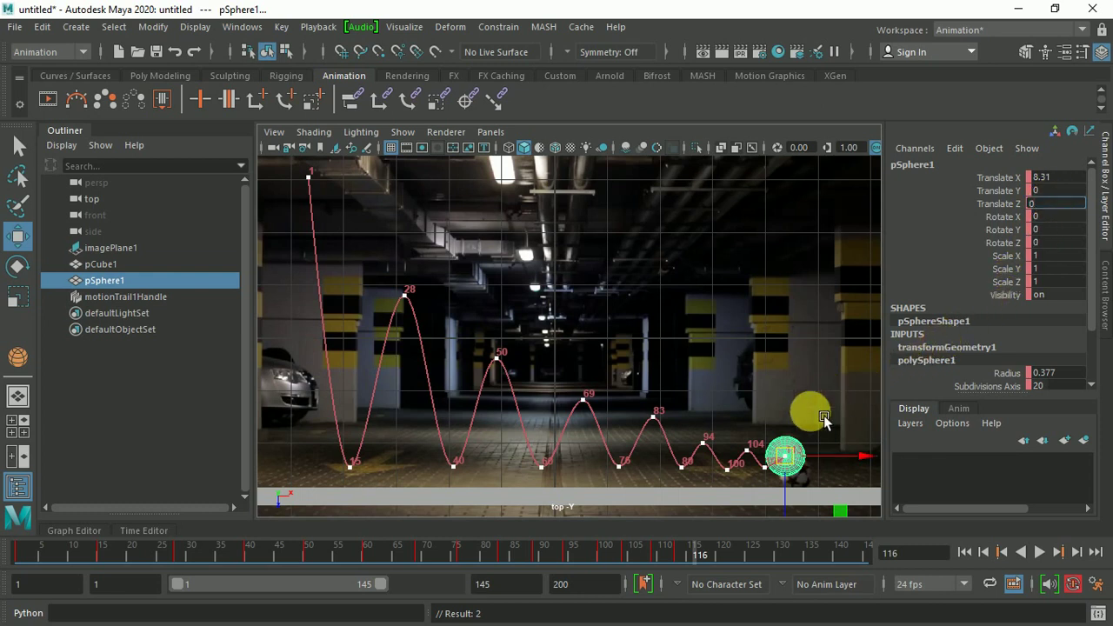
key("Return")
left_click_drag(809, 479, 814, 478)
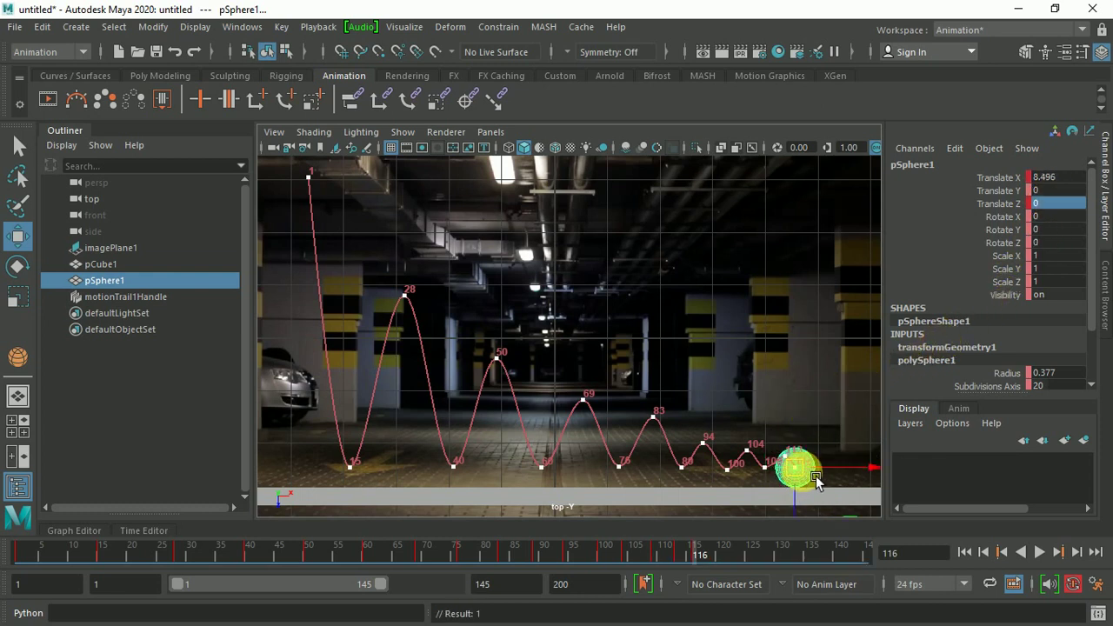
left_click(644, 584)
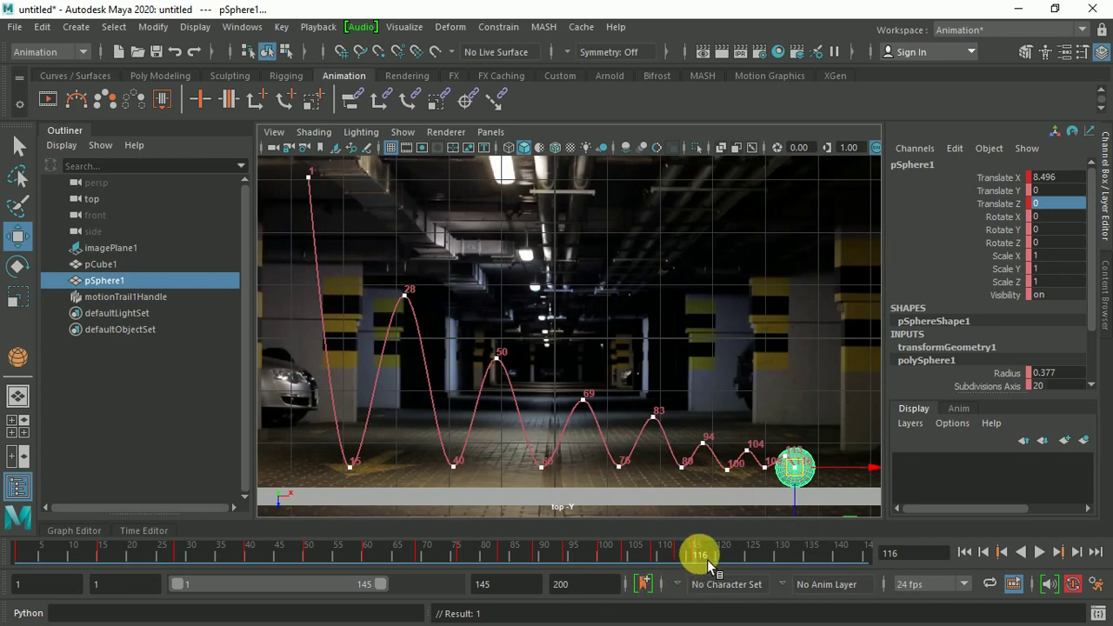
Step: Move the sphere right at frame 120 and land it at frame 122 with Translate Z 0
left_click_drag(707, 559, 727, 561)
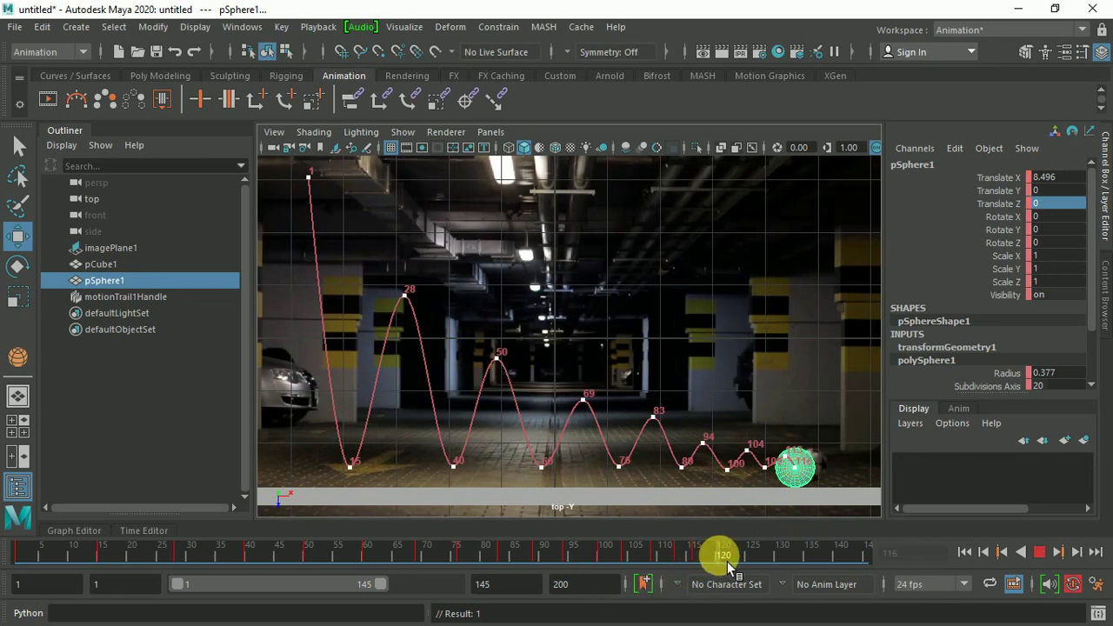
left_click_drag(812, 477, 831, 472)
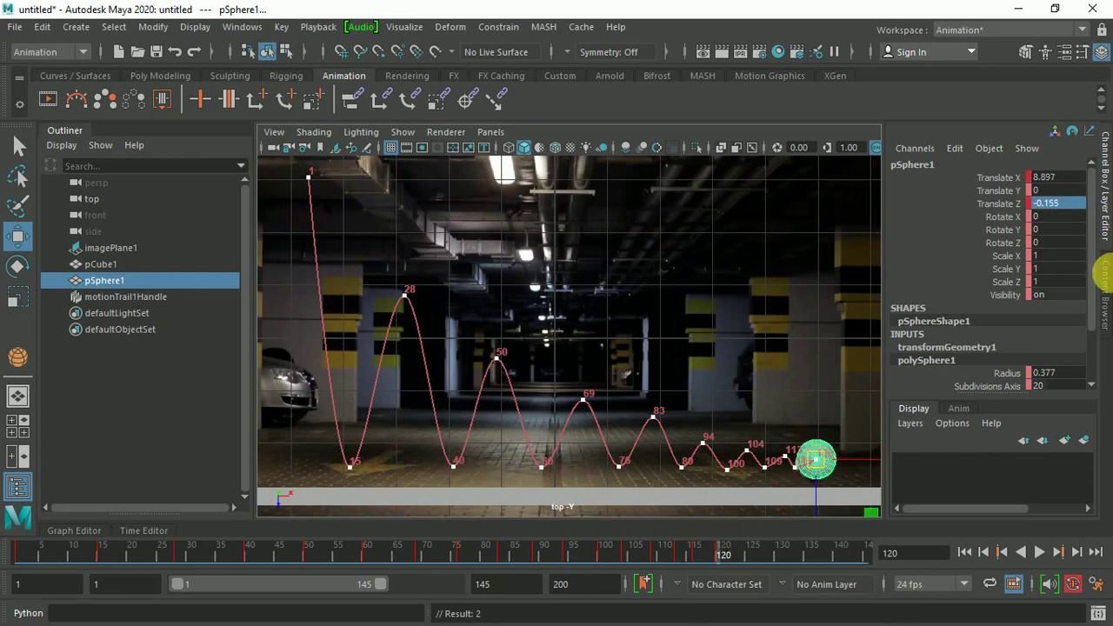
left_click(726, 552)
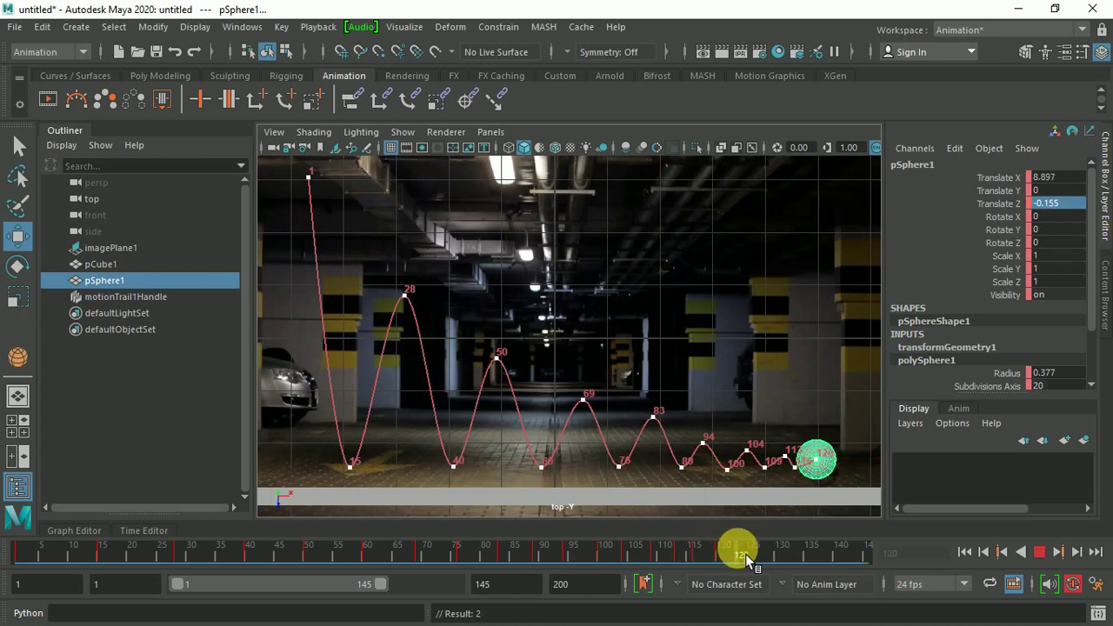
left_click(738, 555)
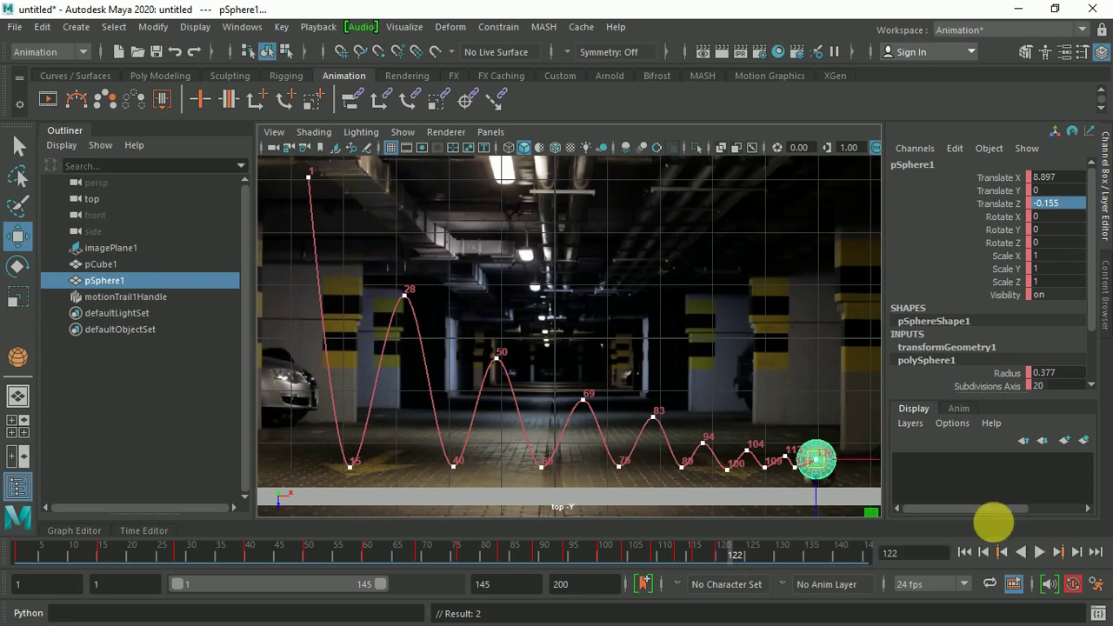
left_click(1075, 216)
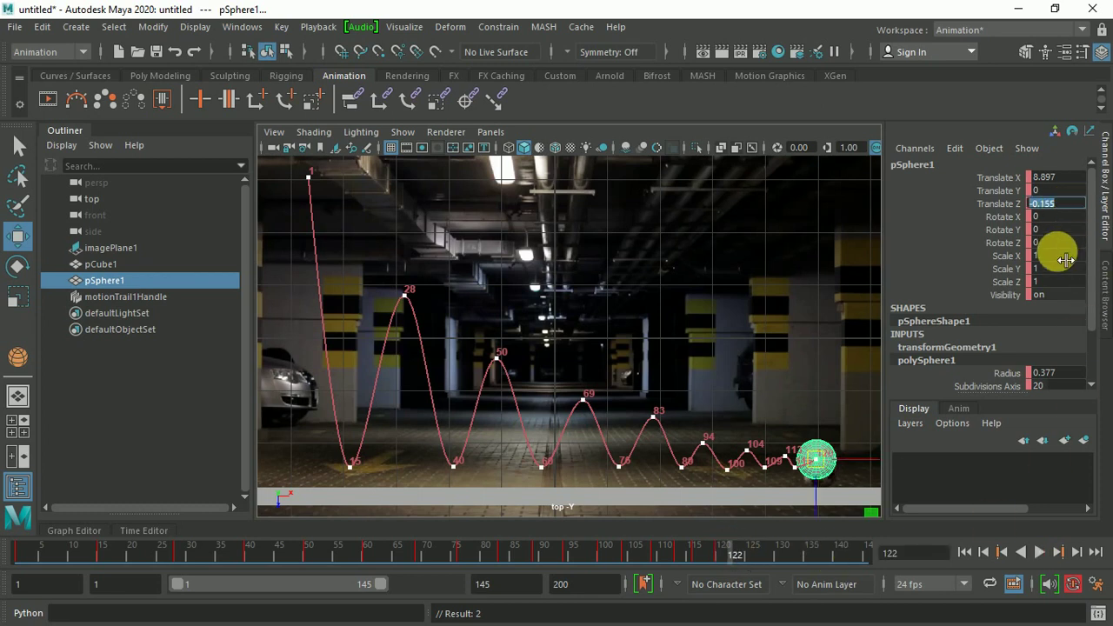
type("0")
key("Return")
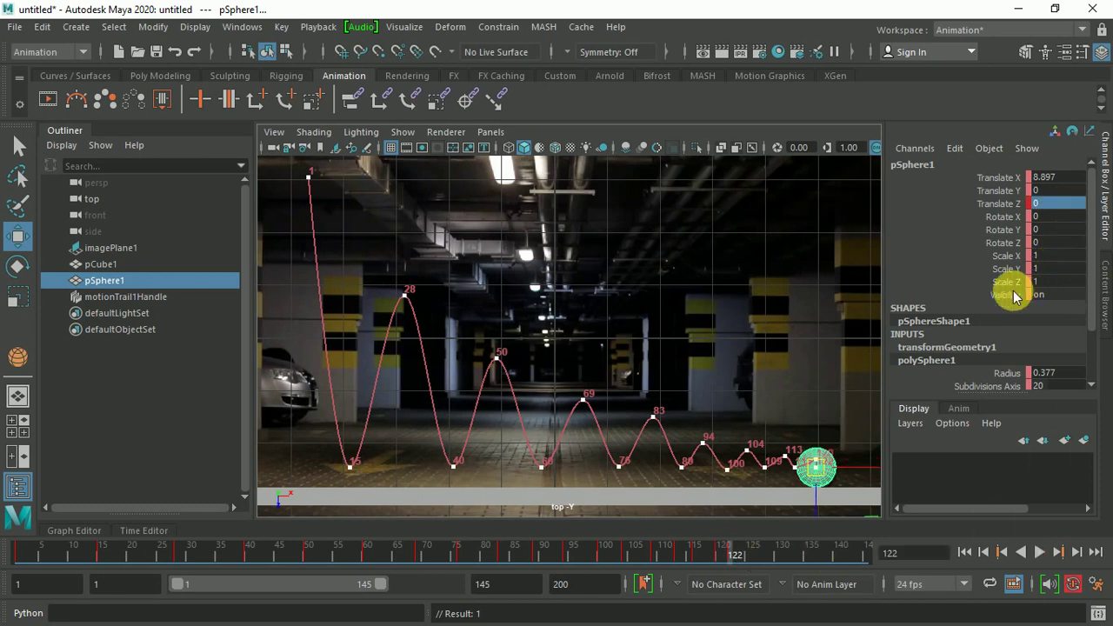
left_click_drag(824, 486, 879, 518)
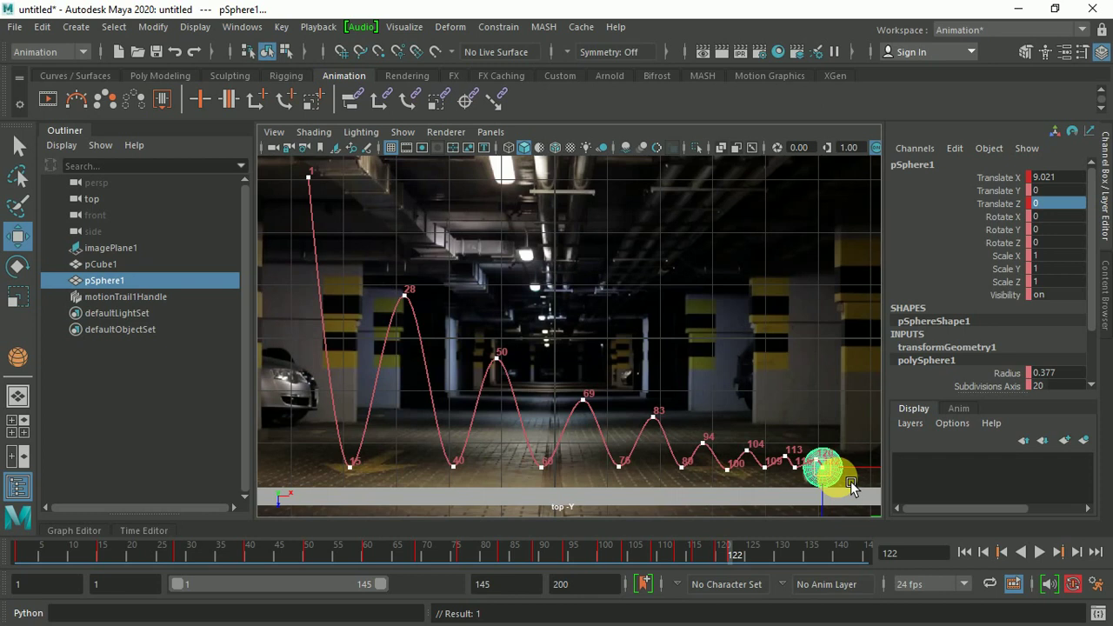
Step: Nudge the sphere rightward at frames 125, 130 and 134
left_click_drag(745, 558, 780, 566)
left_click_drag(842, 492, 852, 477)
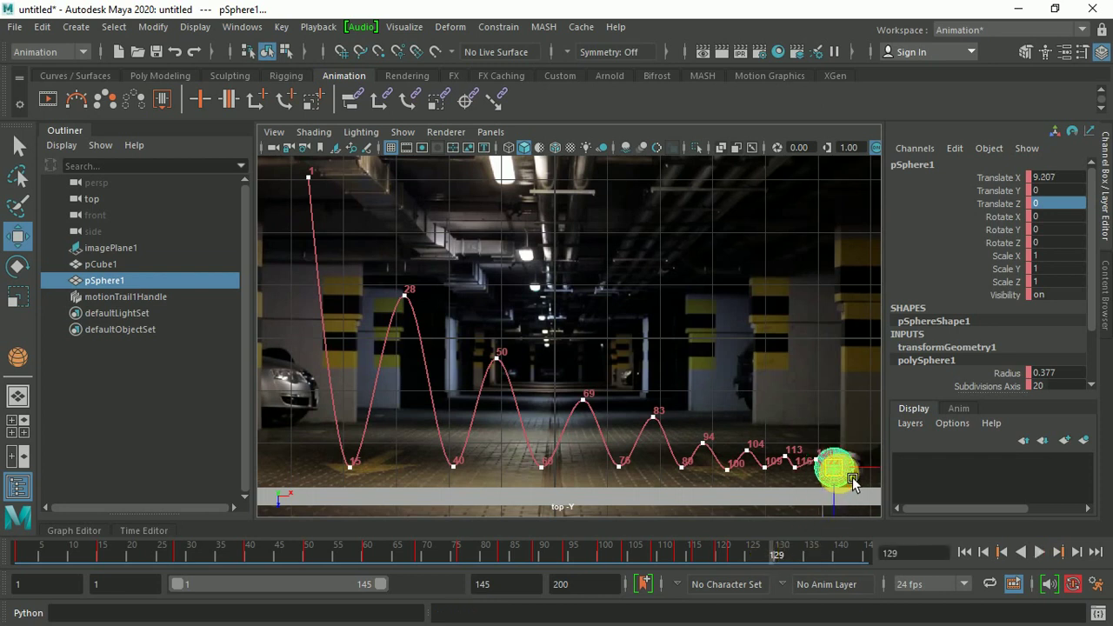
left_click(779, 552)
left_click_drag(783, 553, 783, 553)
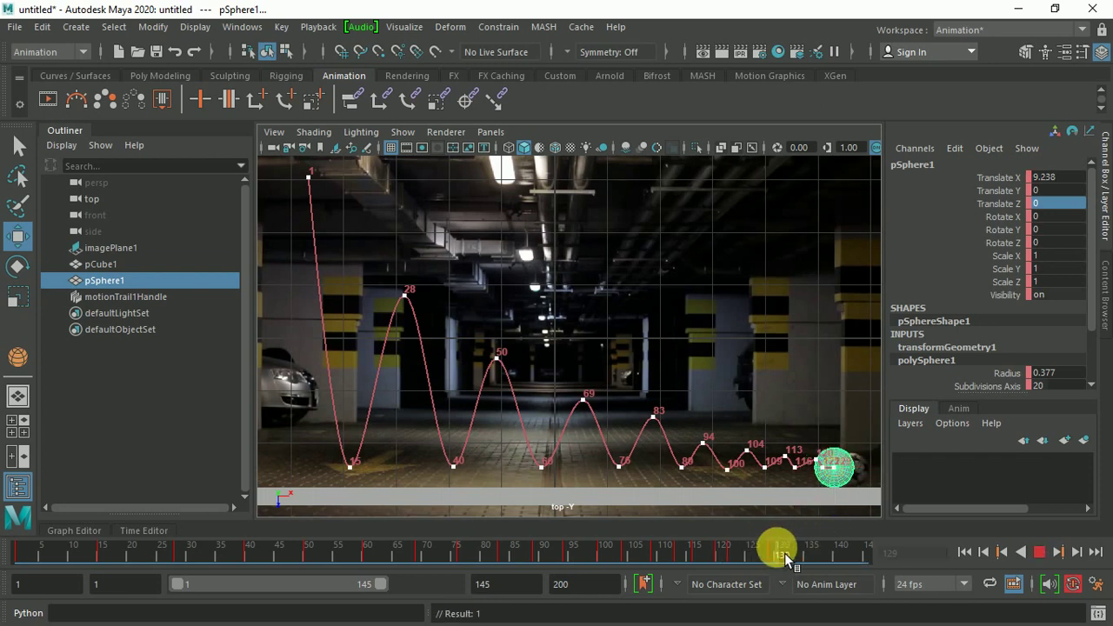
left_click_drag(840, 495, 857, 476)
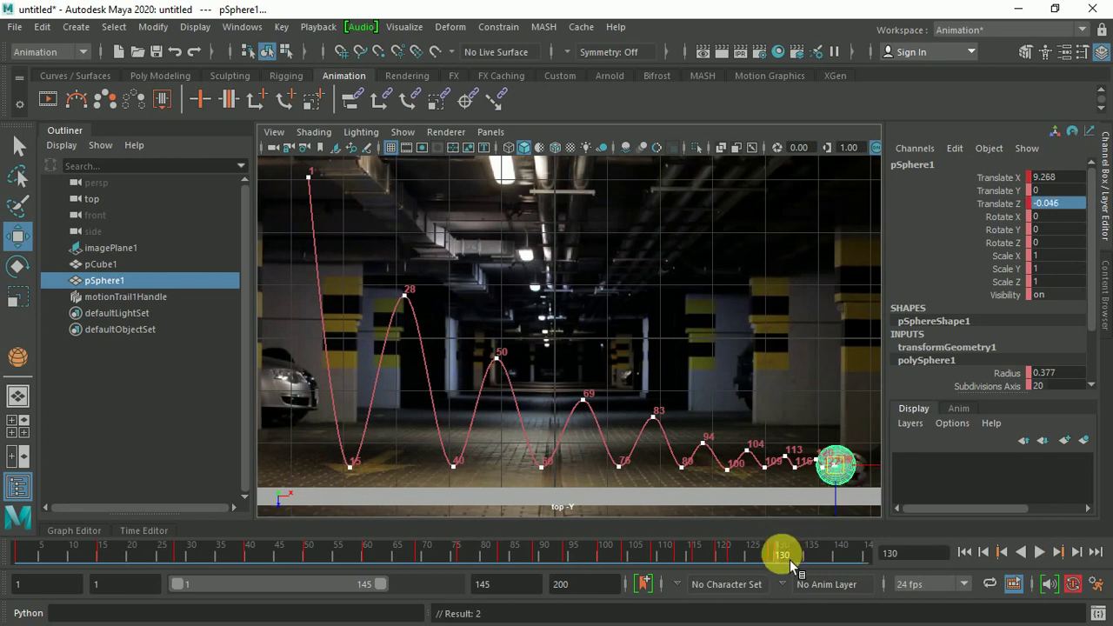
left_click_drag(779, 556, 807, 554)
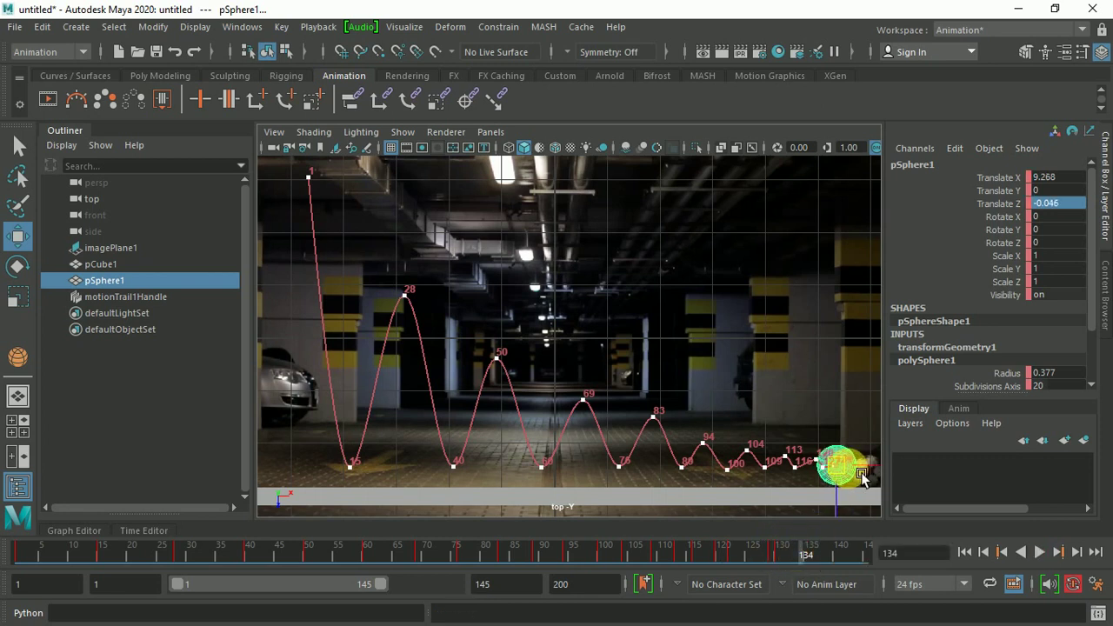
left_click_drag(828, 513, 846, 474)
Step: Move the sphere right at frames 138 and 142, ending at its final position at frame 144
left_click_drag(794, 562, 822, 557)
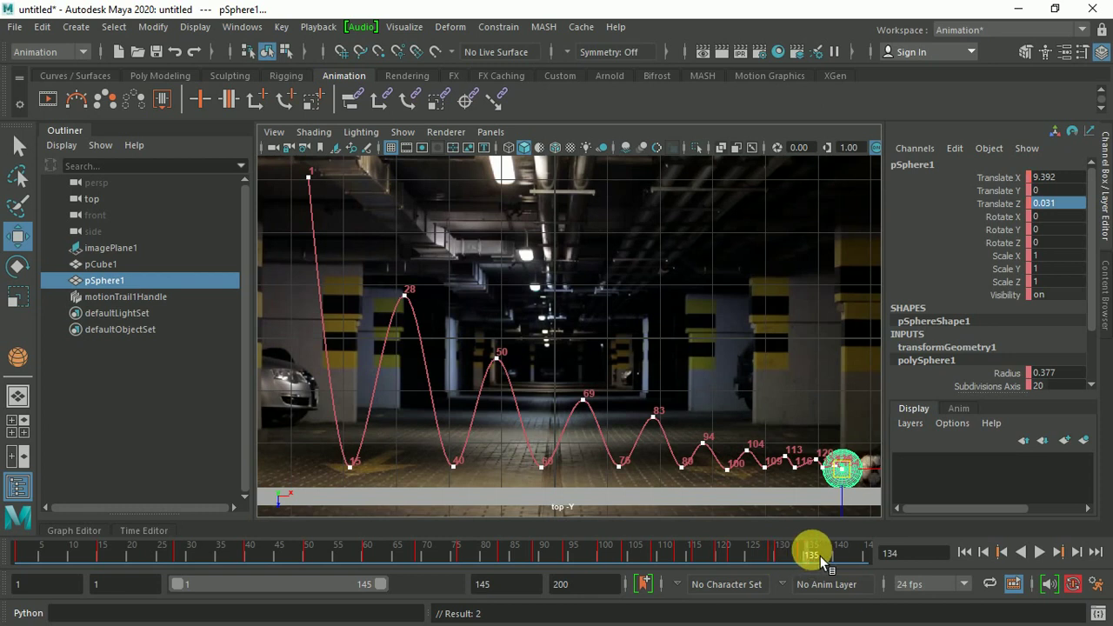
left_click_drag(857, 477, 870, 475)
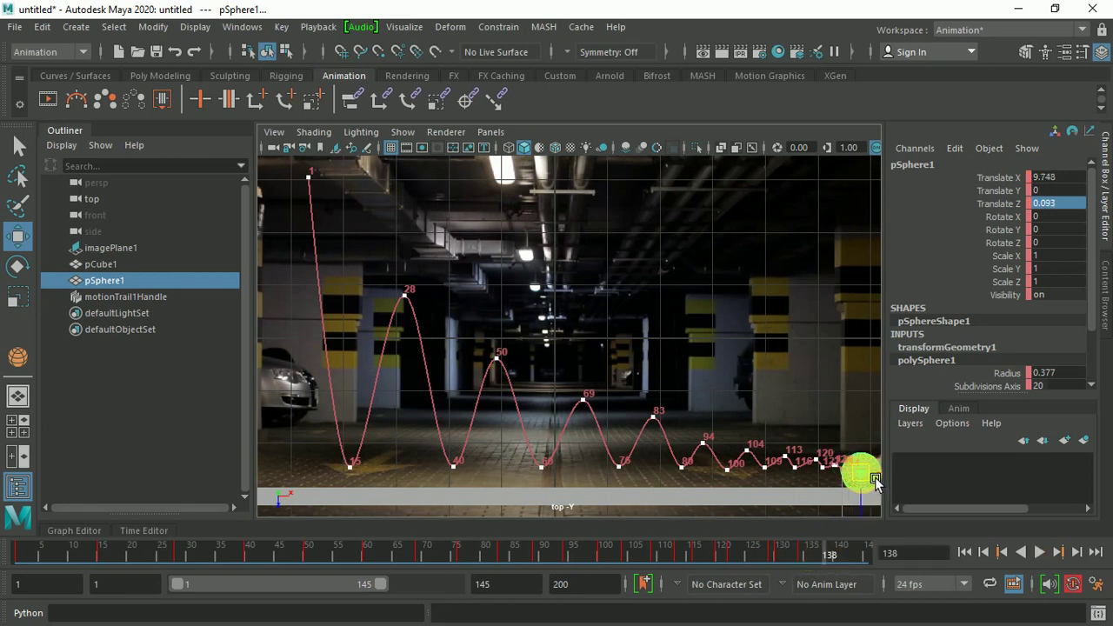
left_click_drag(831, 555, 855, 555)
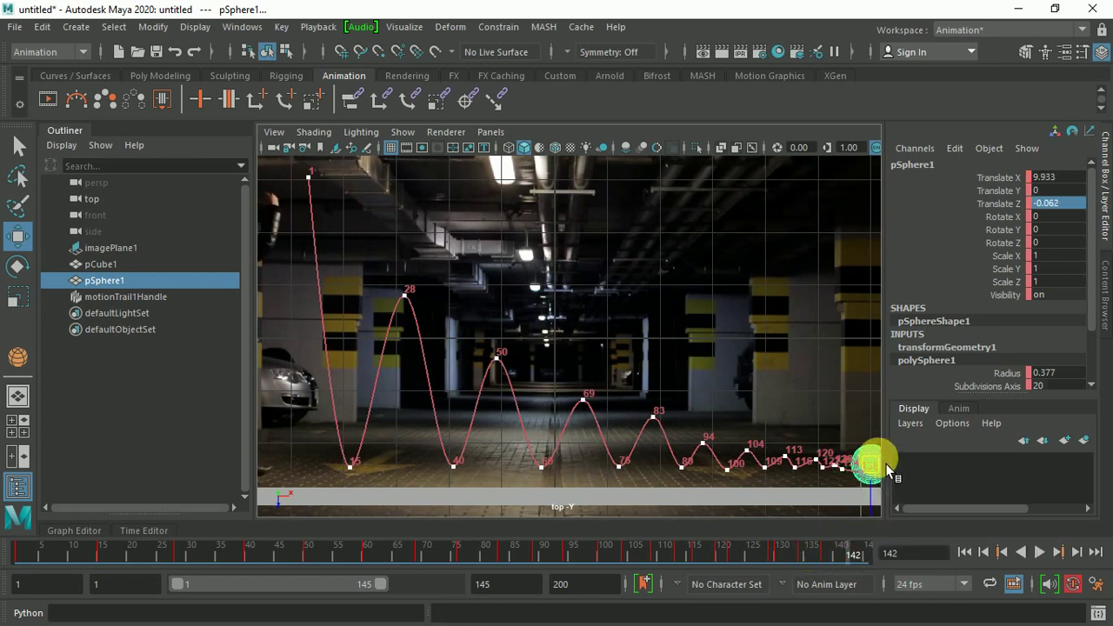
left_click_drag(887, 465, 874, 465)
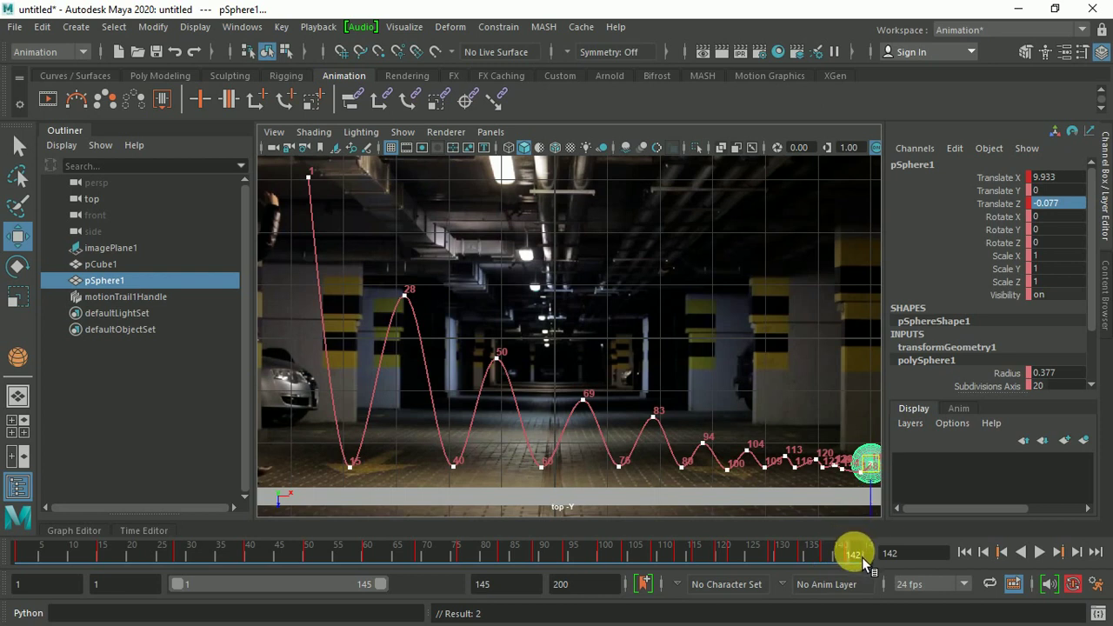
left_click_drag(861, 559, 868, 556)
mouse_move(870, 465)
left_mouse_down()
mouse_move(891, 483)
mouse_move(887, 473)
left_mouse_up()
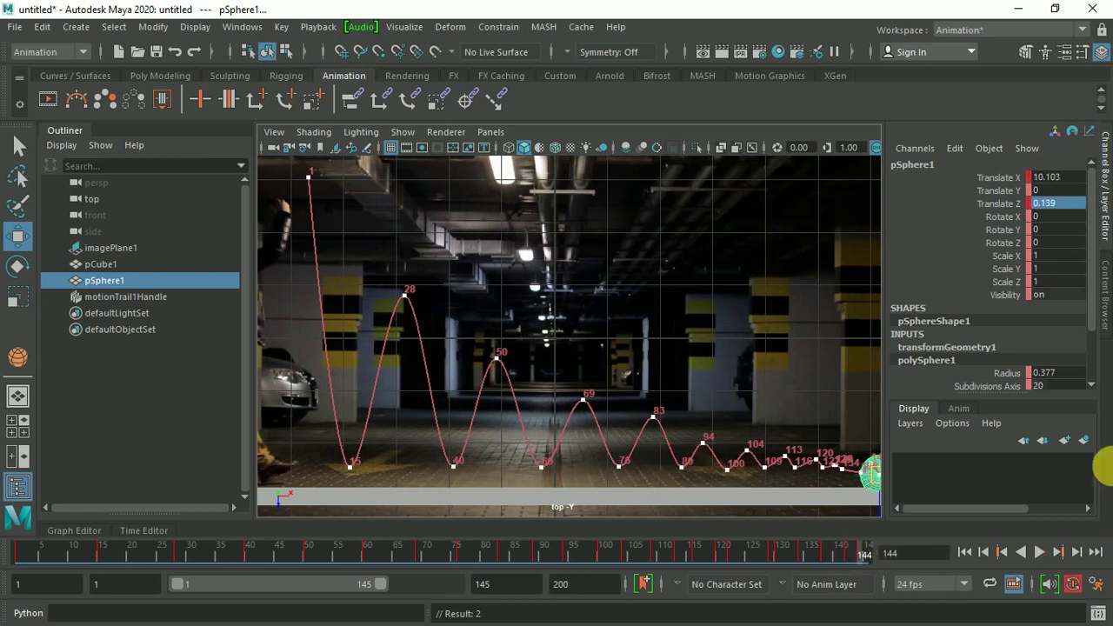
Step: Play the bouncing-ball animation from frame 1 and stop it at frame 28
left_click(1041, 553)
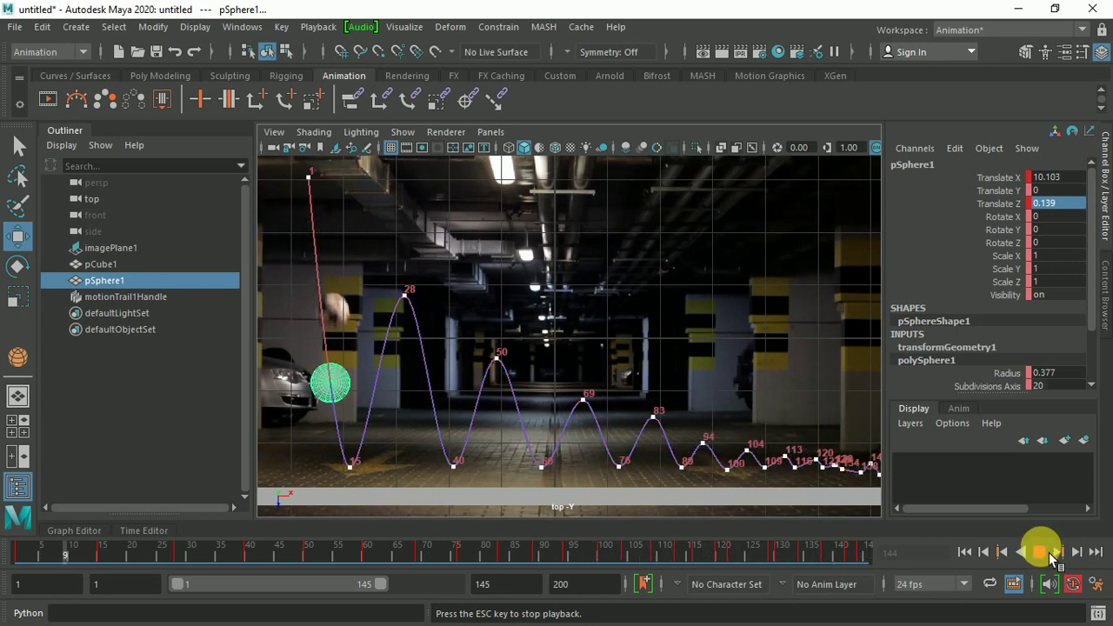
left_click(1040, 553)
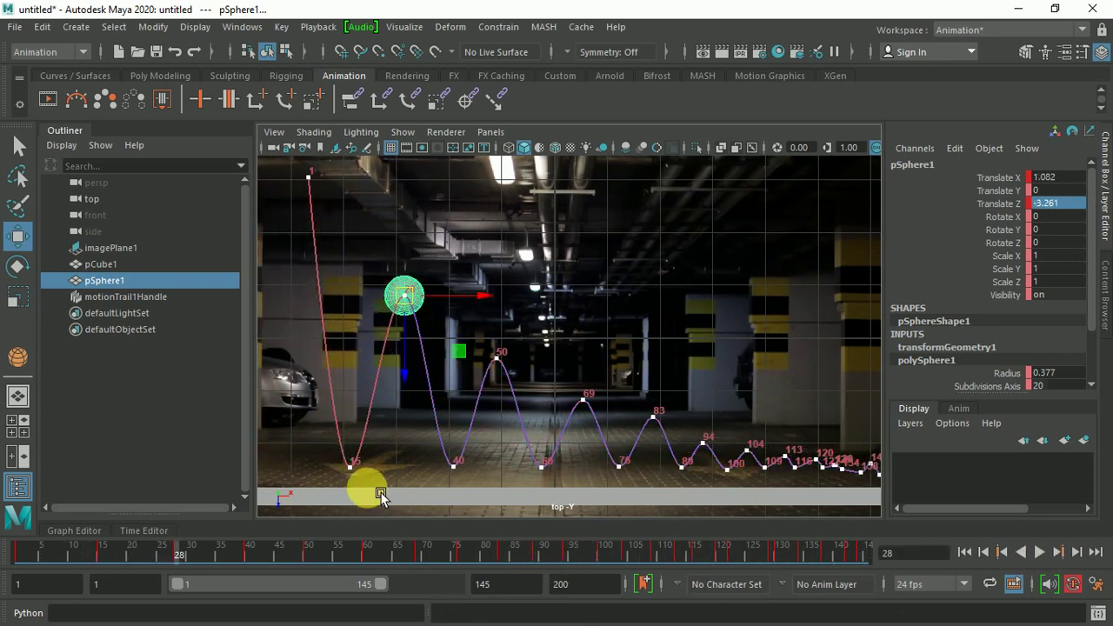
left_click(61, 557)
mouse_move(61, 560)
left_mouse_down()
mouse_move(25, 565)
mouse_move(100, 590)
mouse_move(55, 569)
mouse_move(87, 582)
mouse_move(69, 578)
left_mouse_up()
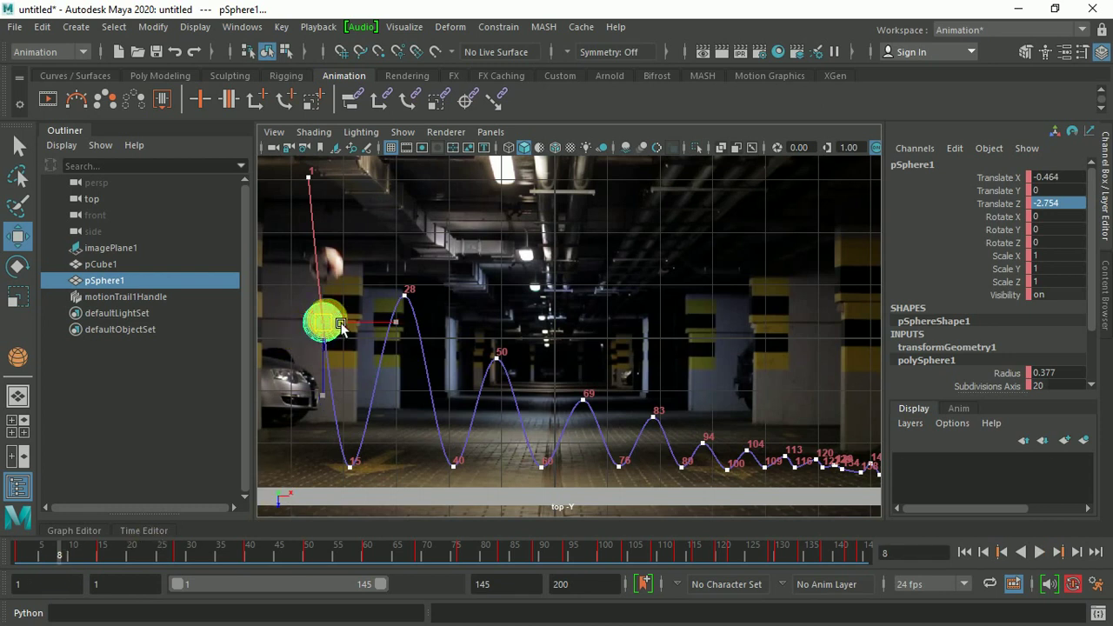
left_click_drag(341, 326, 345, 276)
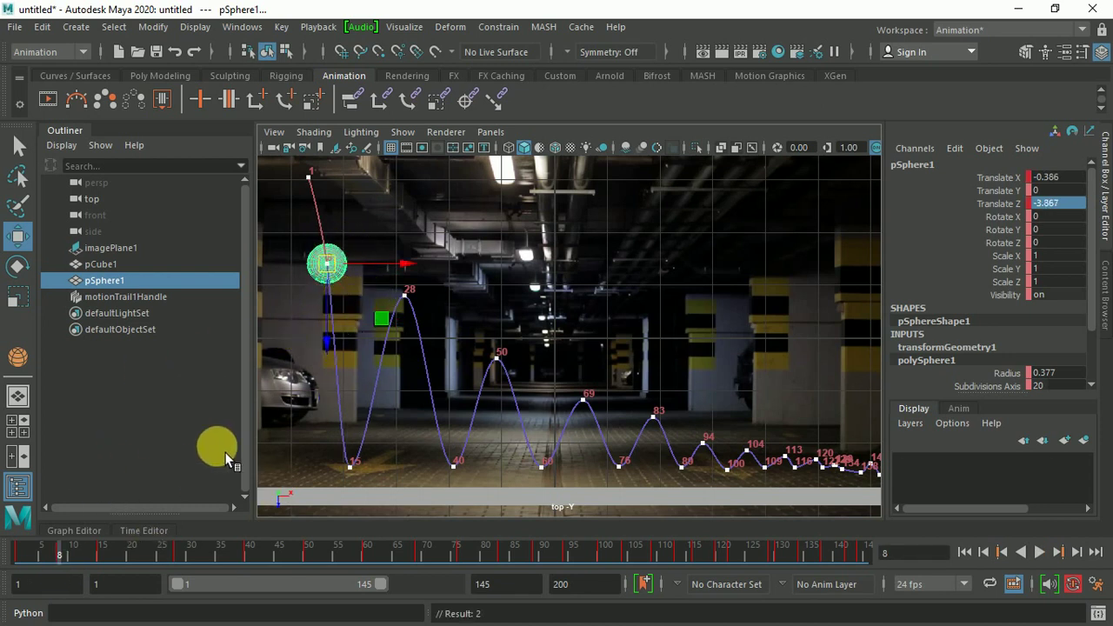
left_click_drag(26, 561, 125, 574)
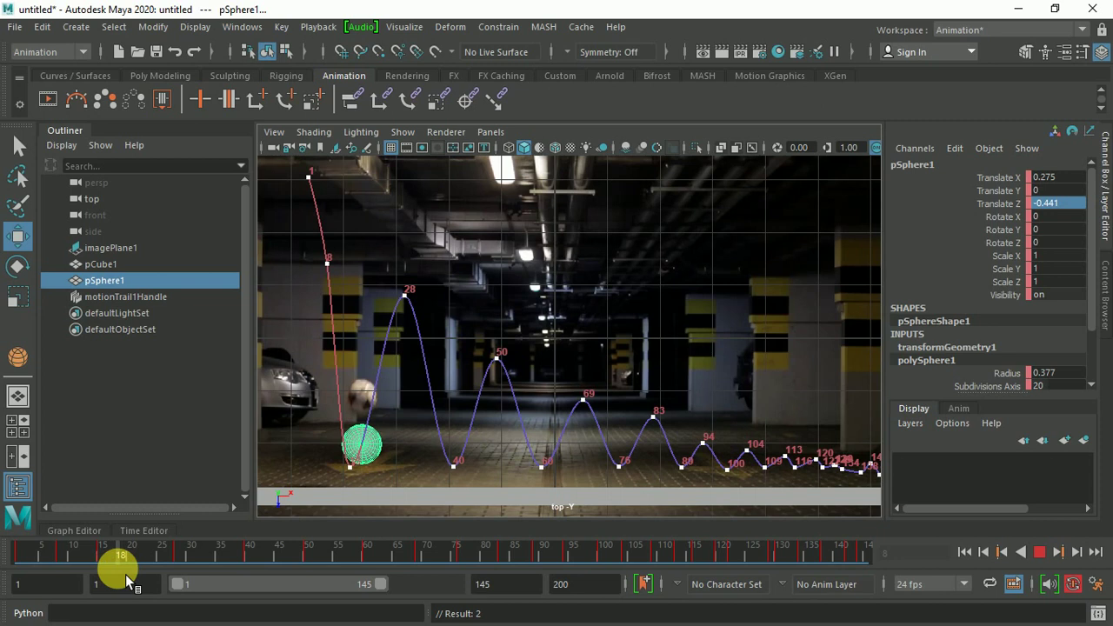
left_click_drag(381, 449, 382, 402)
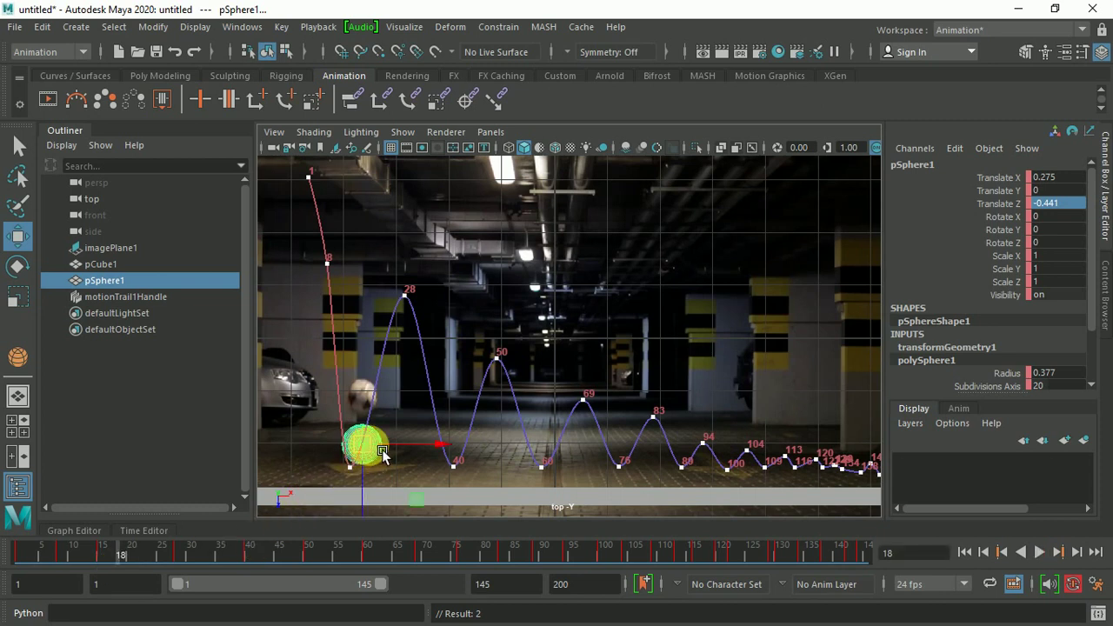
key("s")
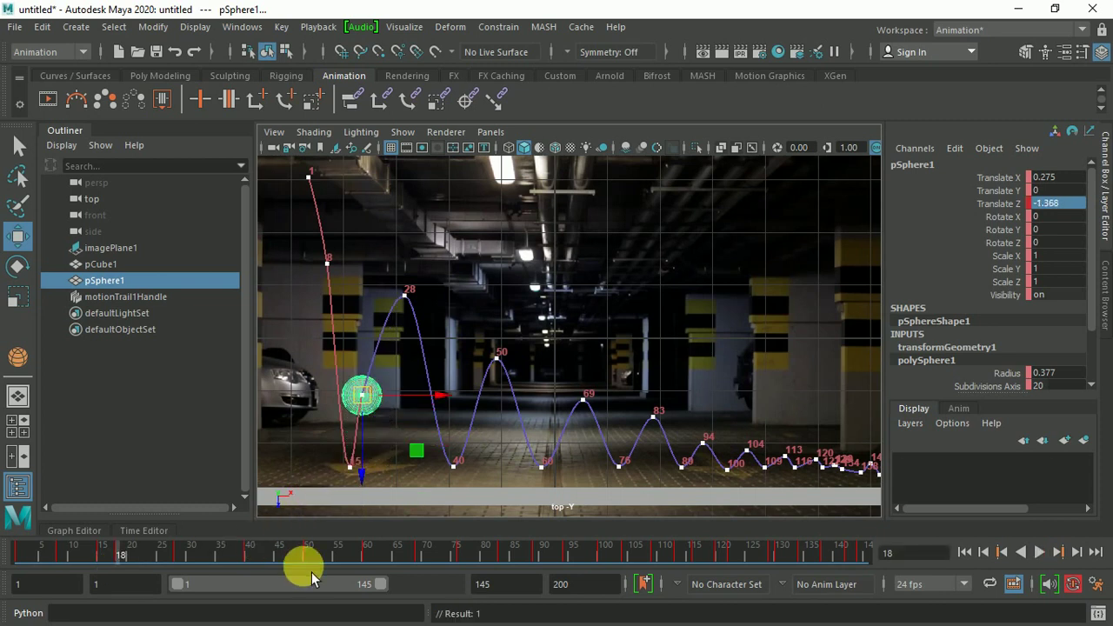
left_click_drag(131, 564, 213, 583)
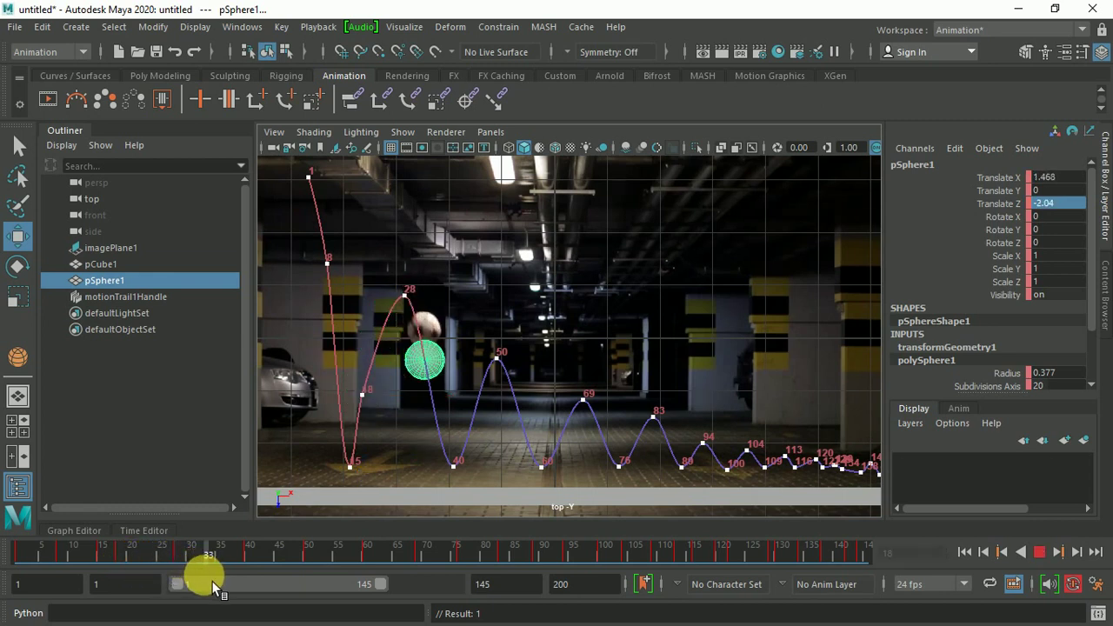
left_click_drag(435, 383, 426, 326)
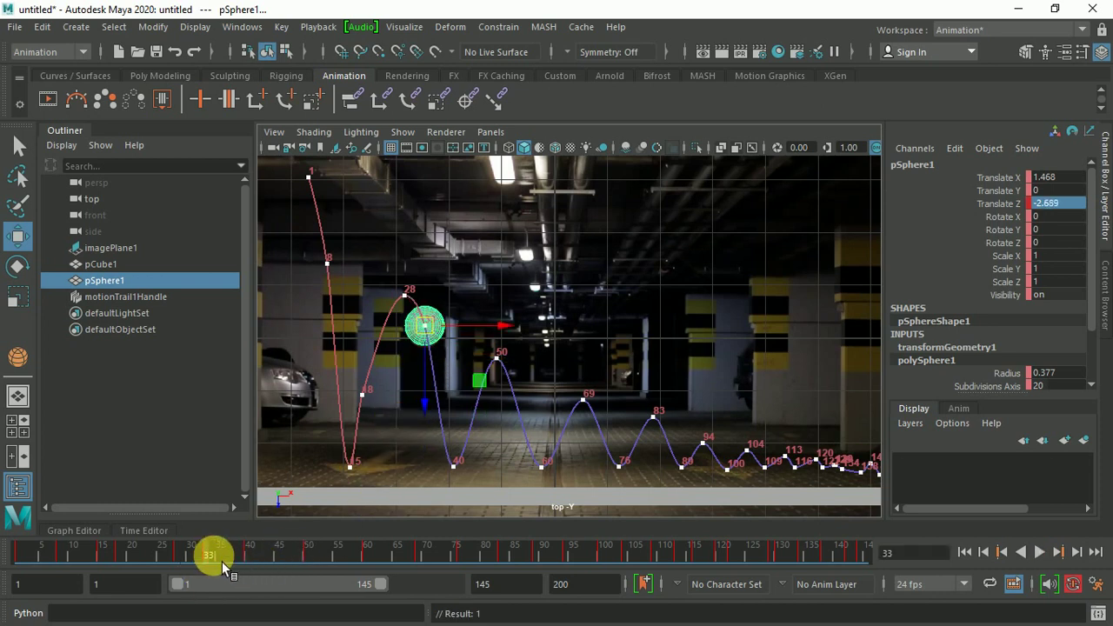
left_click_drag(219, 559, 274, 569)
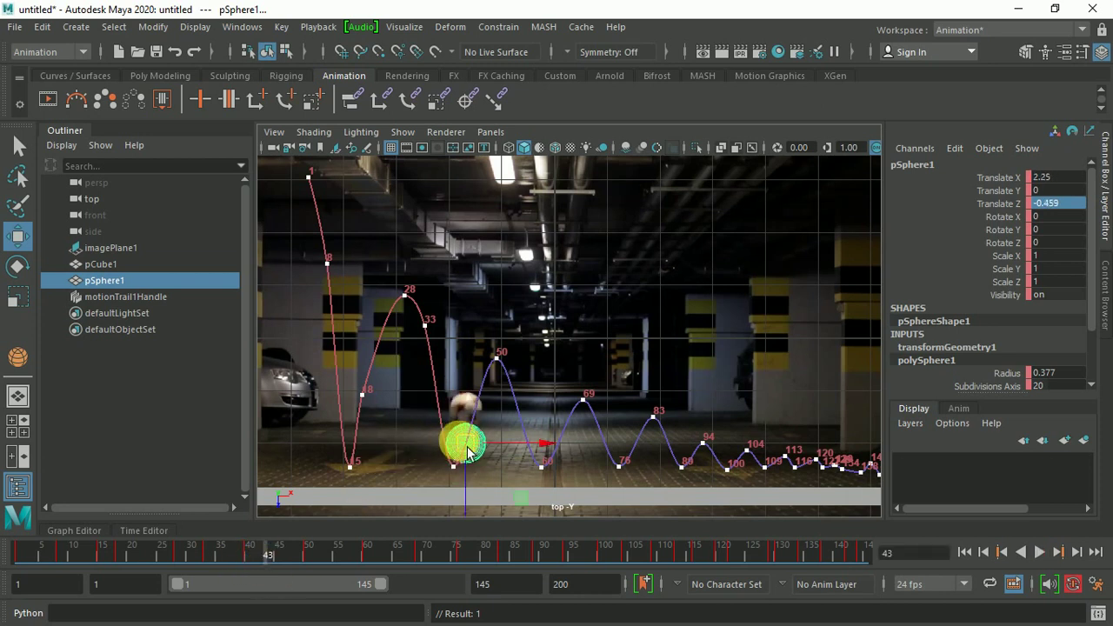
mouse_move(461, 440)
left_mouse_down()
mouse_move(484, 438)
mouse_move(476, 421)
left_mouse_up()
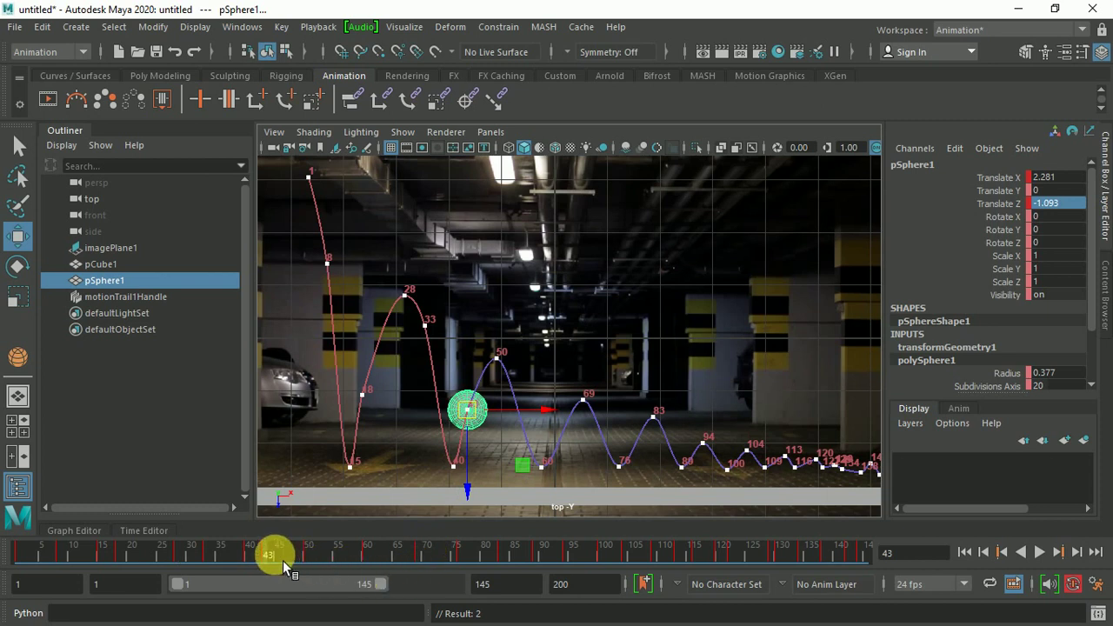
left_click_drag(282, 560, 346, 565)
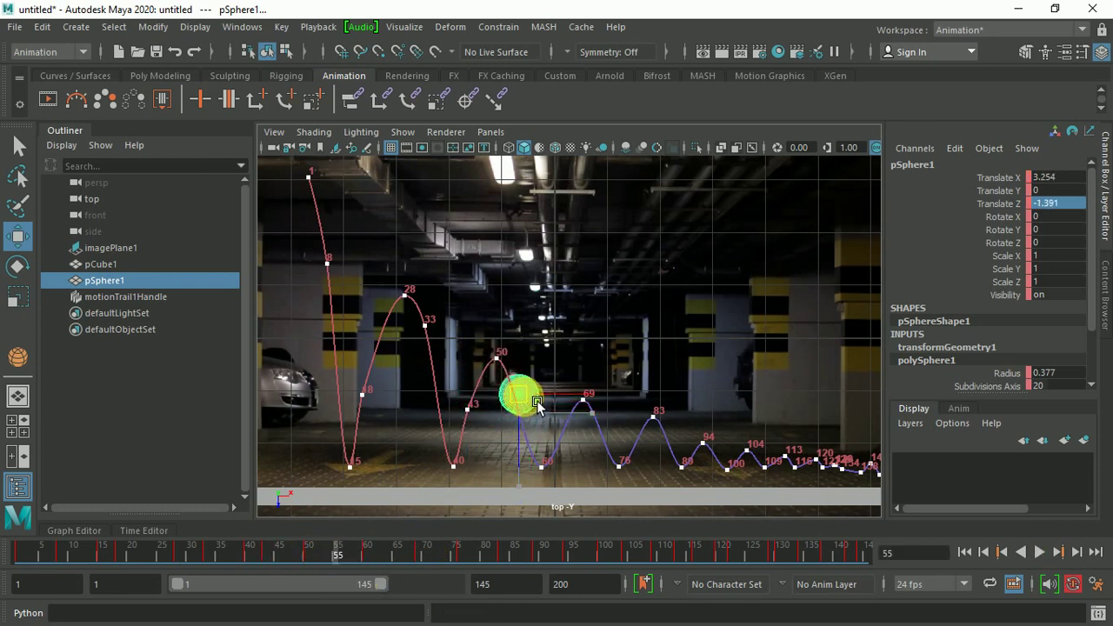
left_click_drag(538, 399, 538, 398)
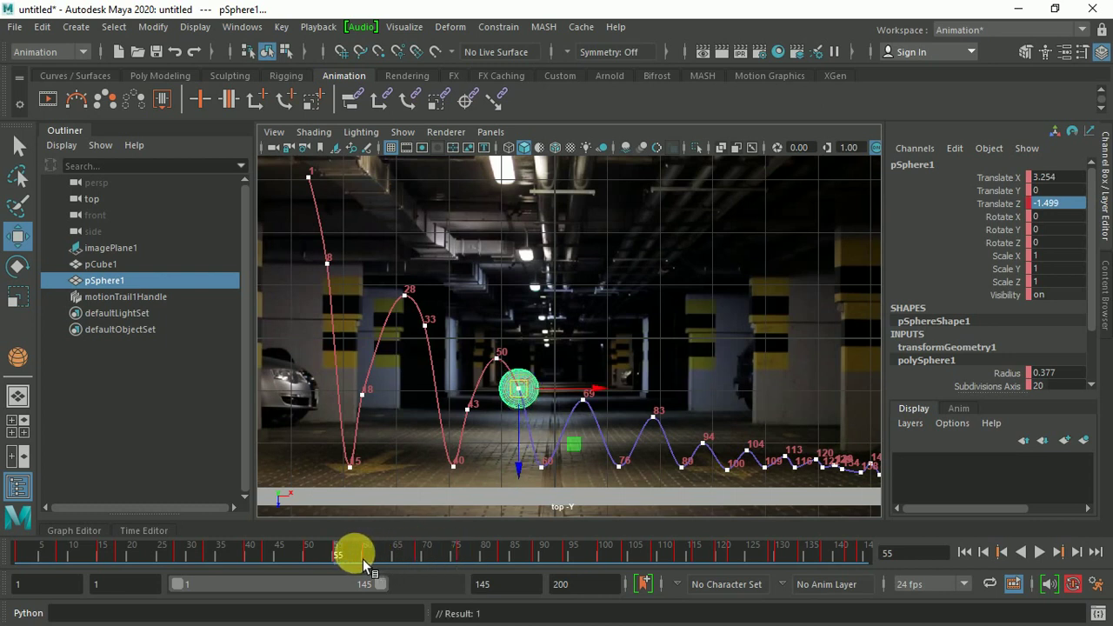
left_click_drag(363, 559, 390, 557)
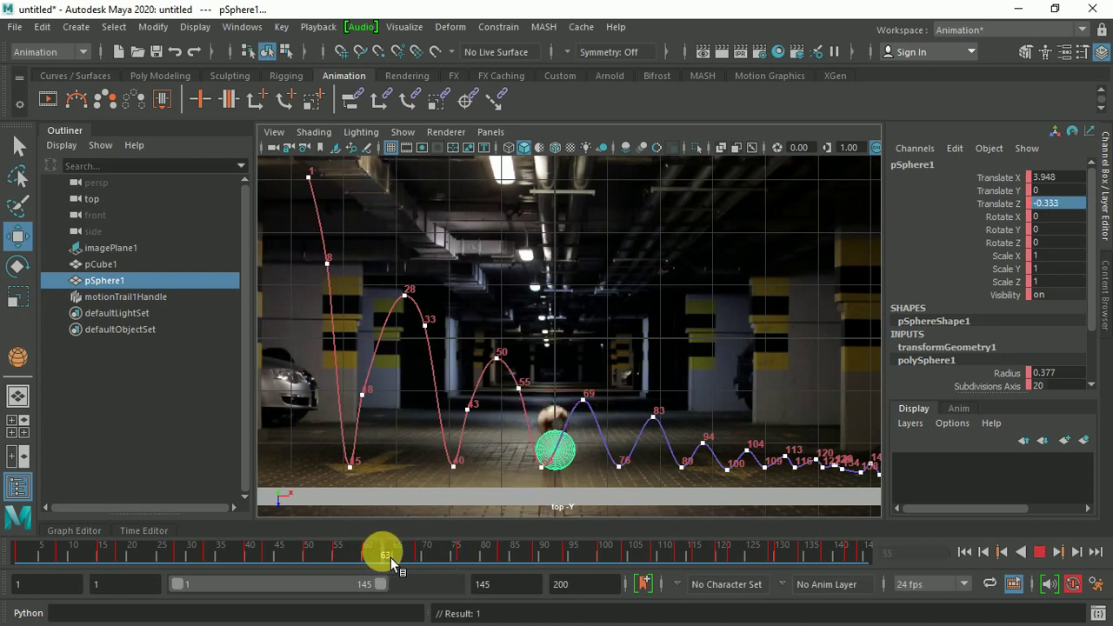
mouse_move(553, 449)
left_mouse_down()
mouse_move(572, 447)
mouse_move(569, 428)
left_mouse_up()
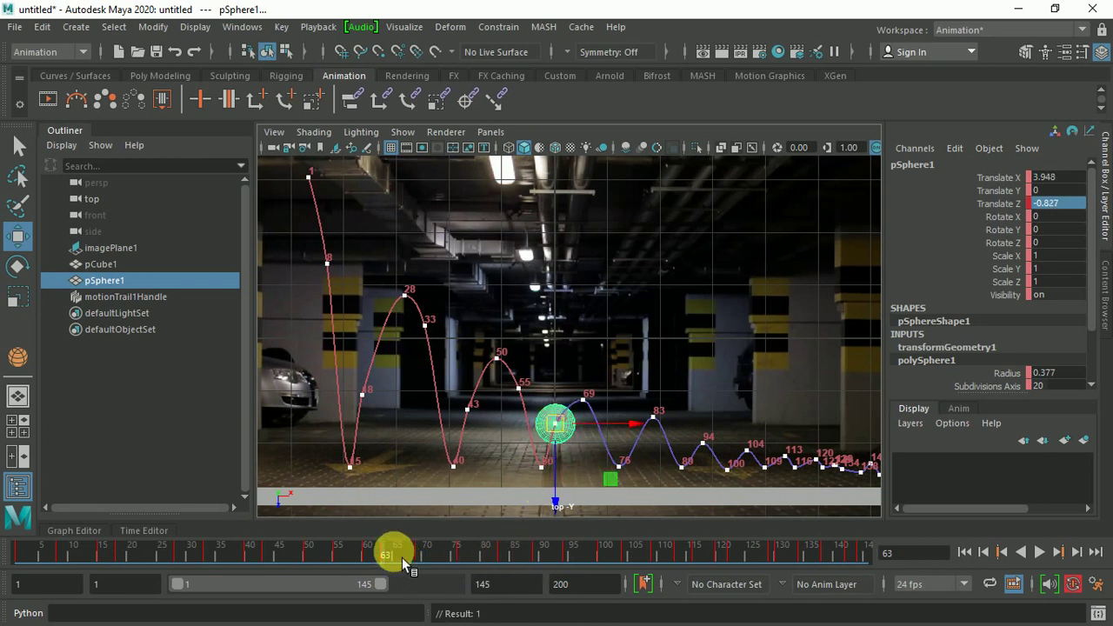
left_click_drag(401, 558, 450, 557)
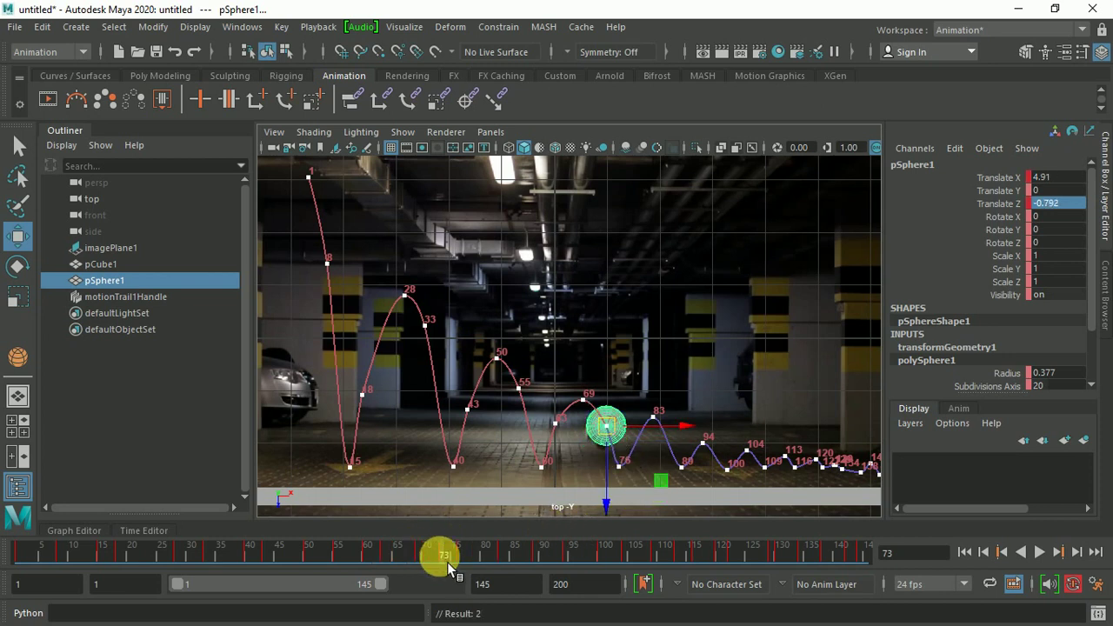
left_click_drag(447, 557, 489, 558)
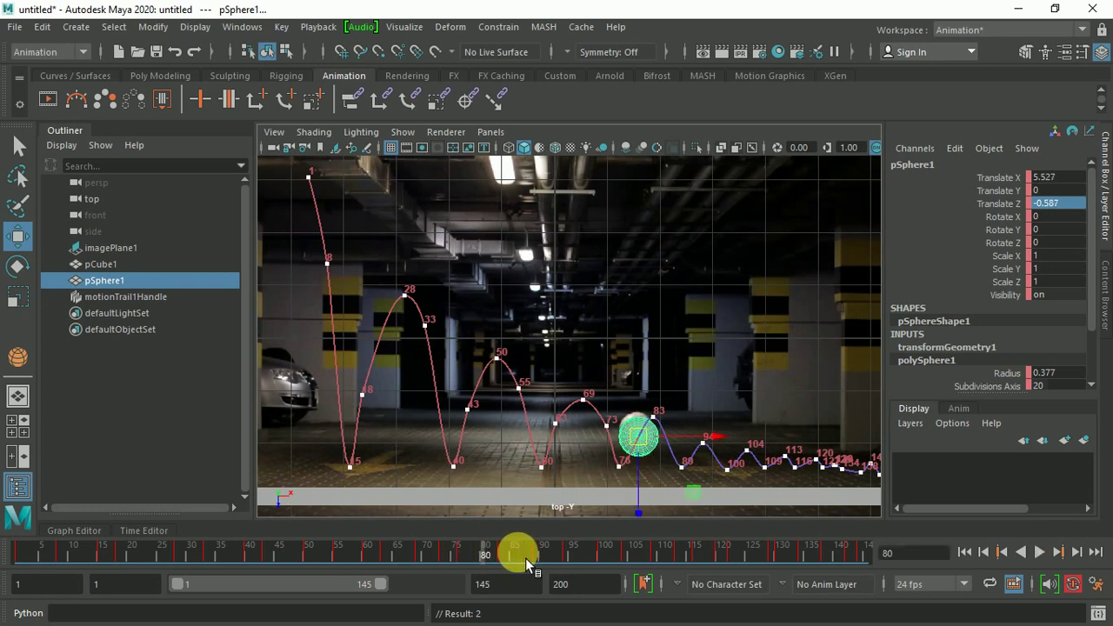
left_click(653, 446)
mouse_move(496, 559)
left_mouse_down()
mouse_move(530, 565)
mouse_move(520, 558)
left_mouse_up()
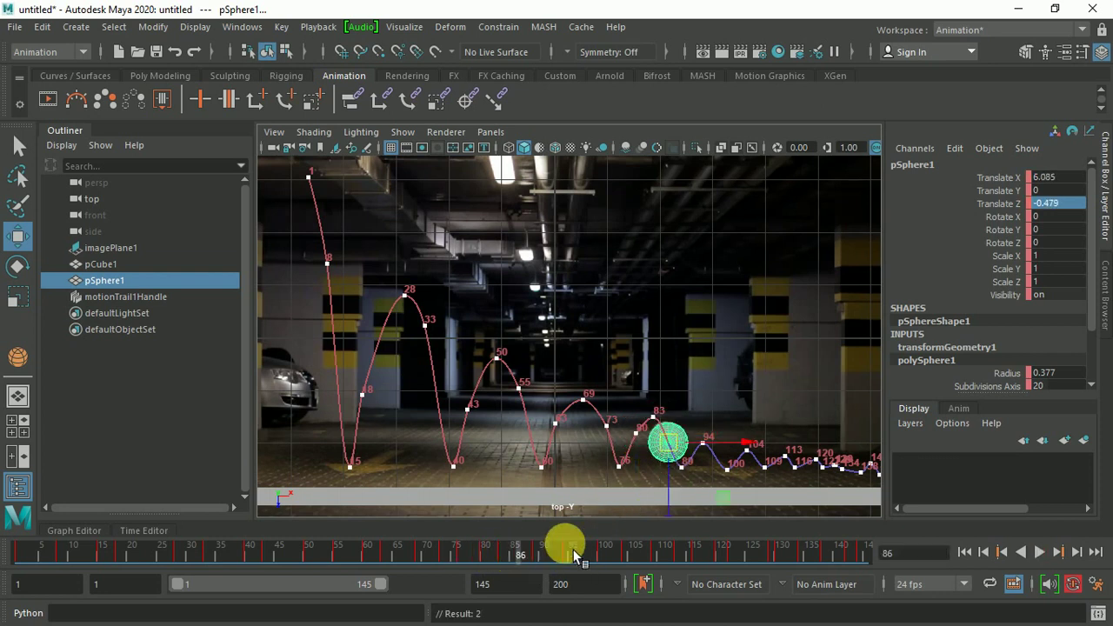
left_click(670, 446)
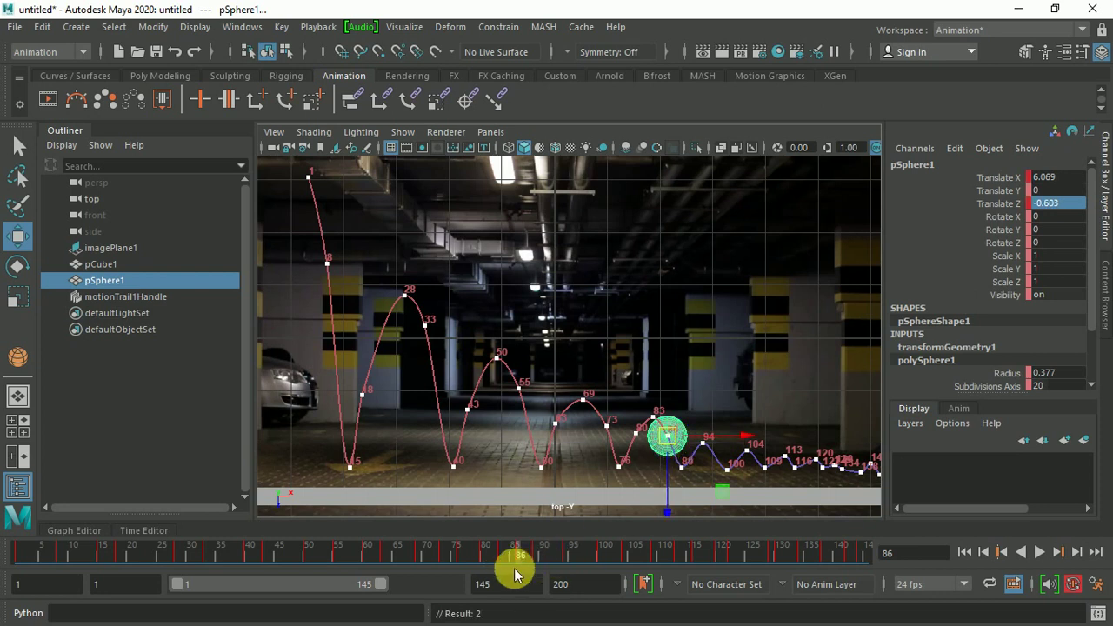
left_click_drag(526, 560, 559, 559)
left_click(709, 468)
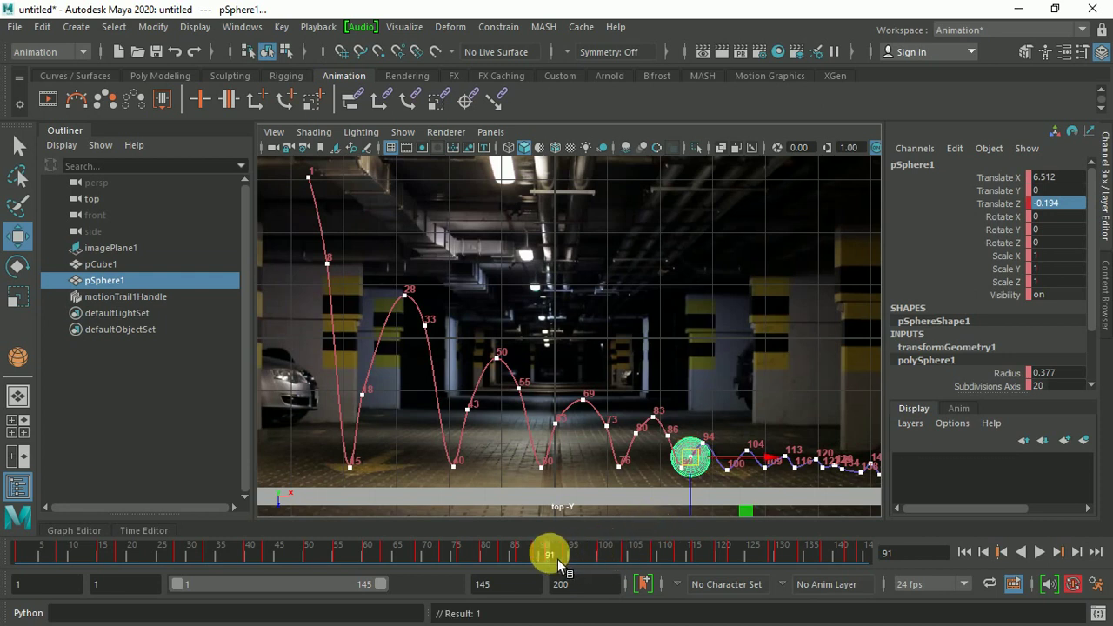
left_click_drag(558, 559, 590, 562)
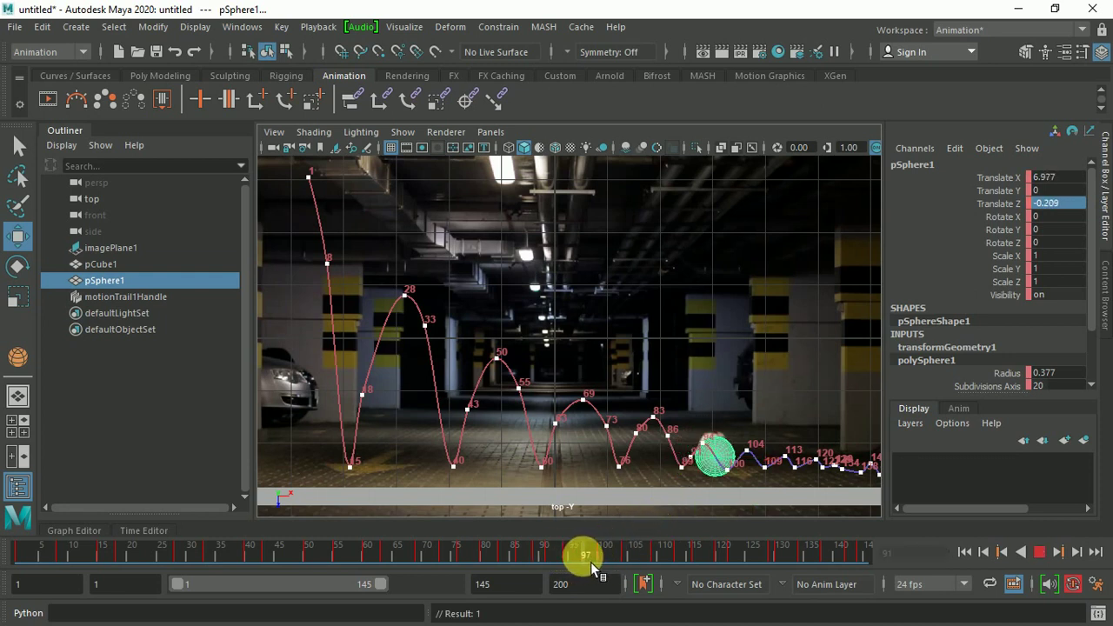
left_click(718, 461)
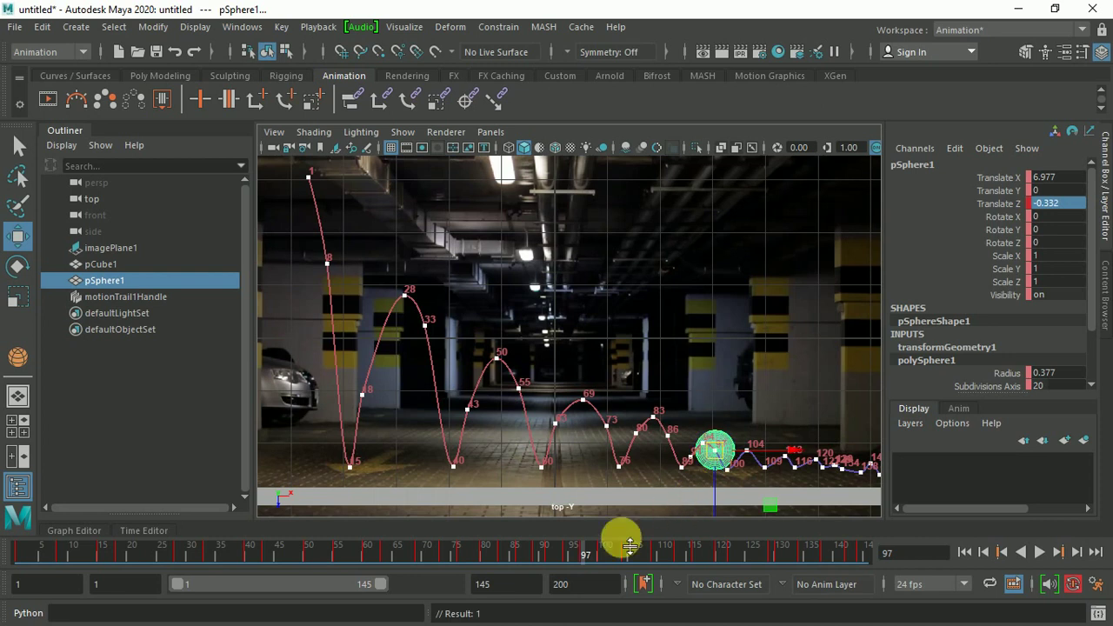
key("alt+v")
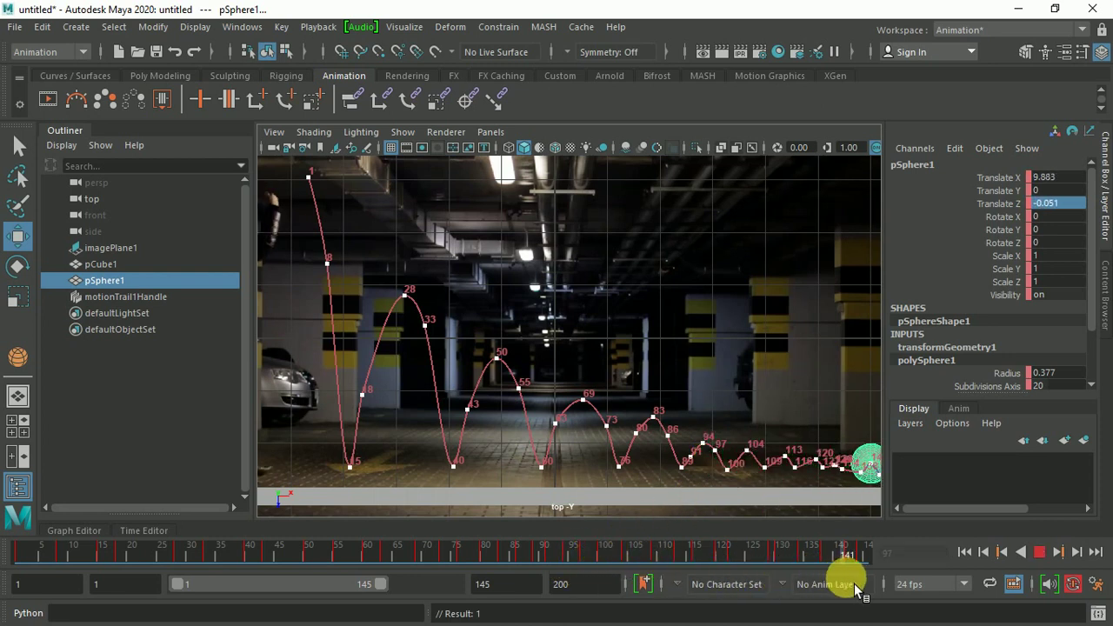
Step: Replay the animation, stop at frame 14, and shift the playback range to frames 39–183
left_click(1040, 553)
left_click(1049, 554)
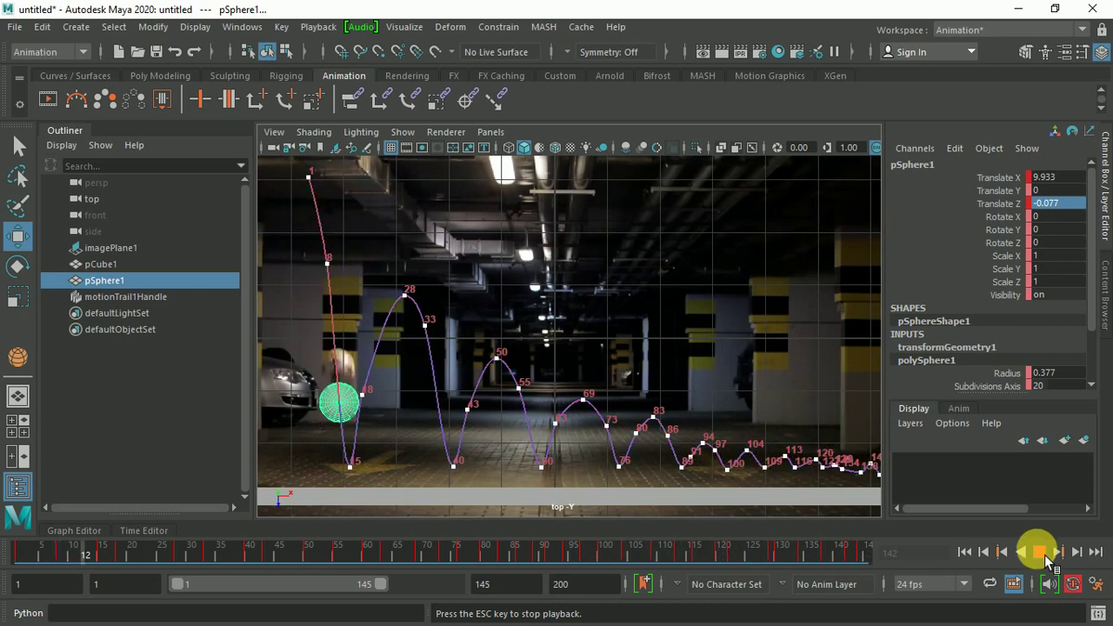
left_click(1045, 552)
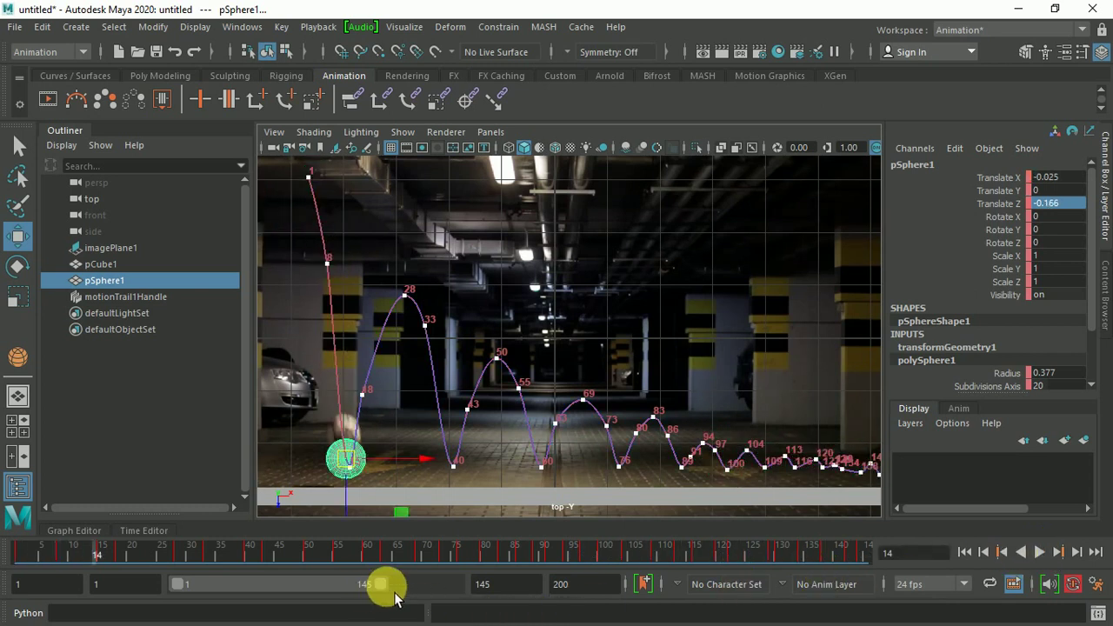
left_click_drag(394, 589, 443, 588)
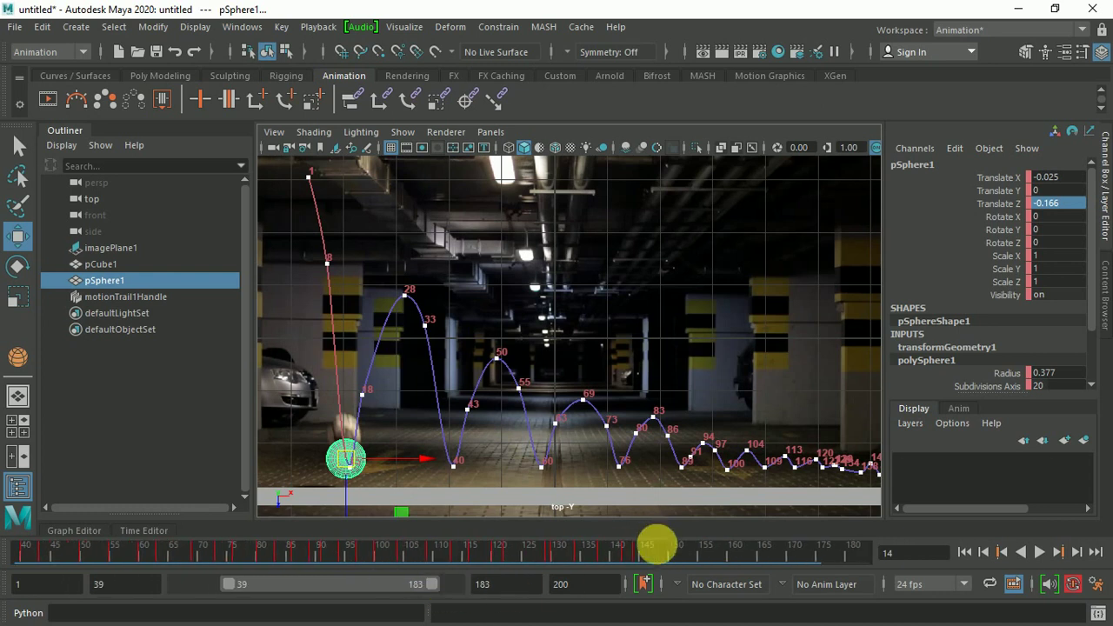
Step: Scrub to frame 144, select the time range and delete, then undo to restore the sphere
left_click_drag(657, 546, 598, 558)
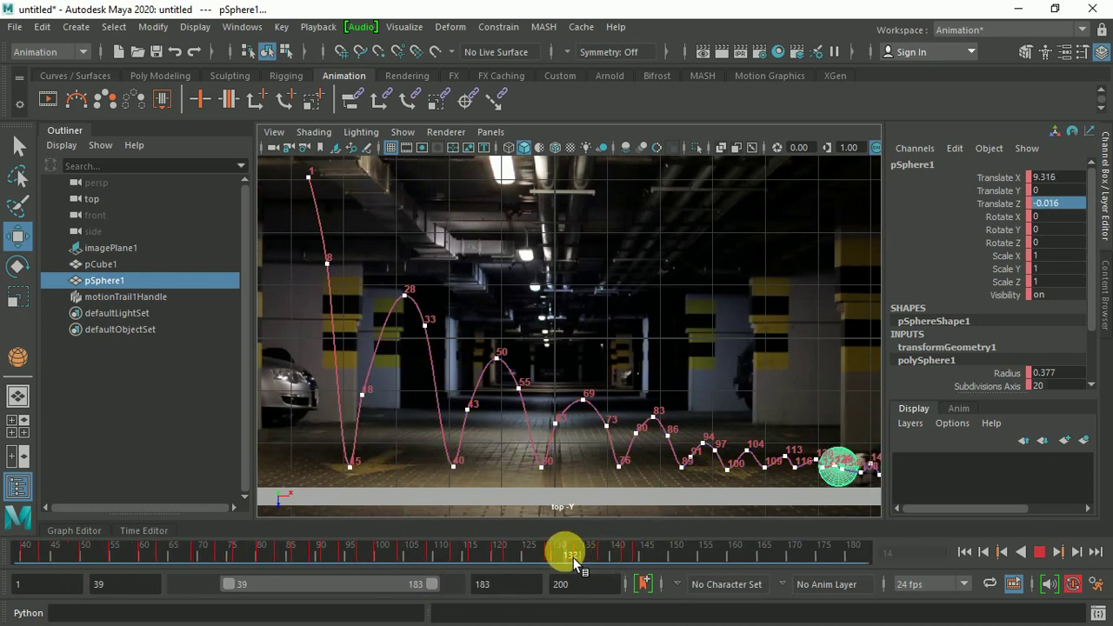
mouse_move(639, 567)
left_mouse_down()
mouse_move(649, 562)
mouse_move(578, 554)
left_mouse_up()
double_click(642, 556, "shift")
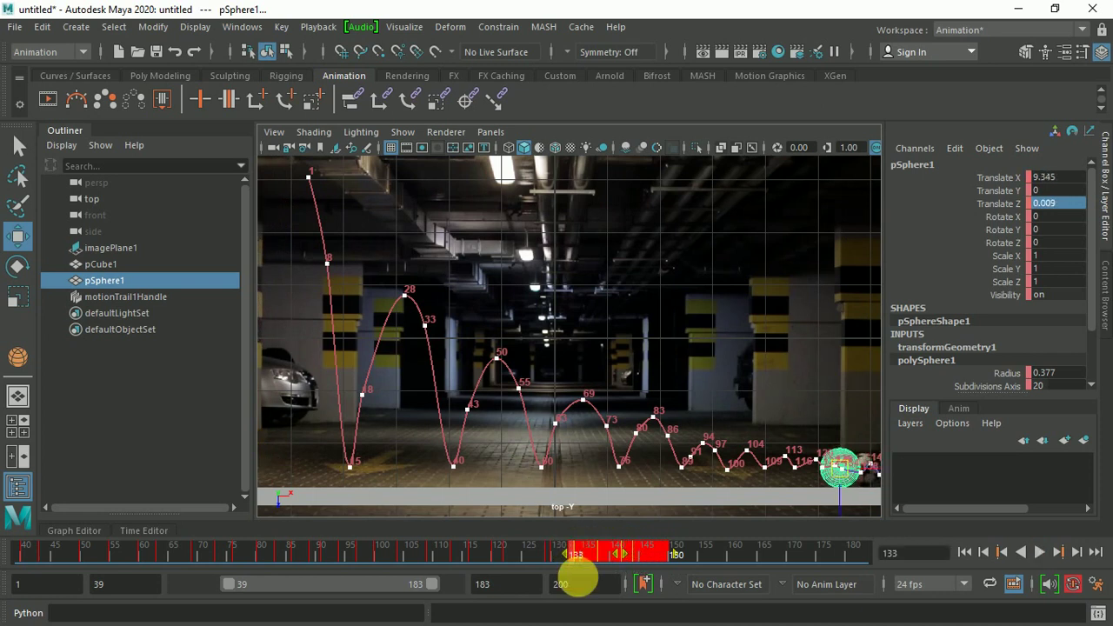
key("Delete")
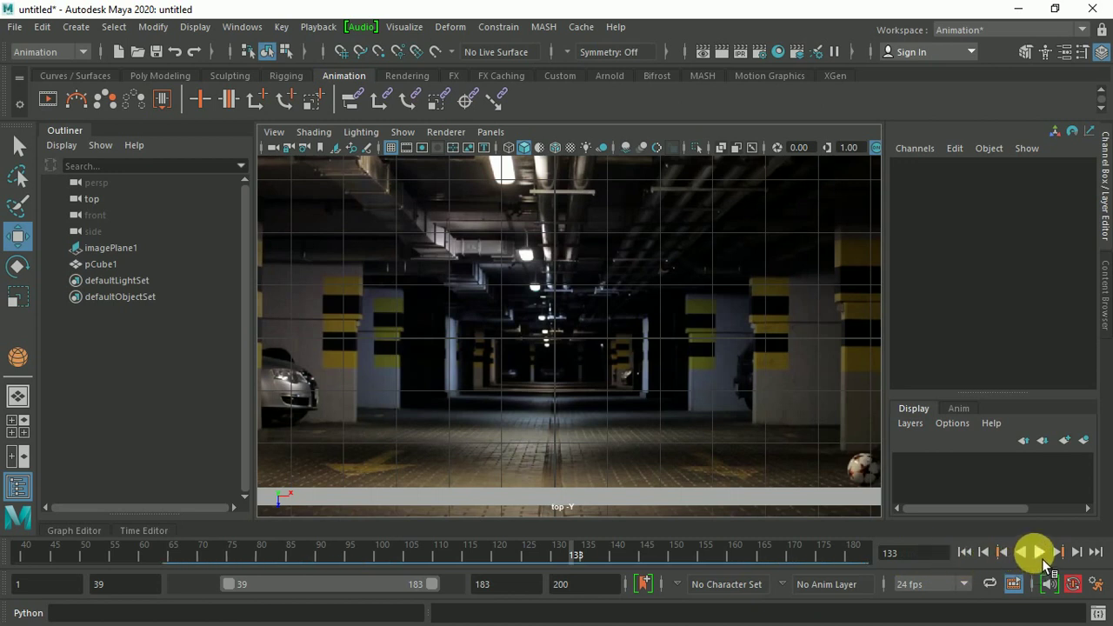
left_click(1039, 552)
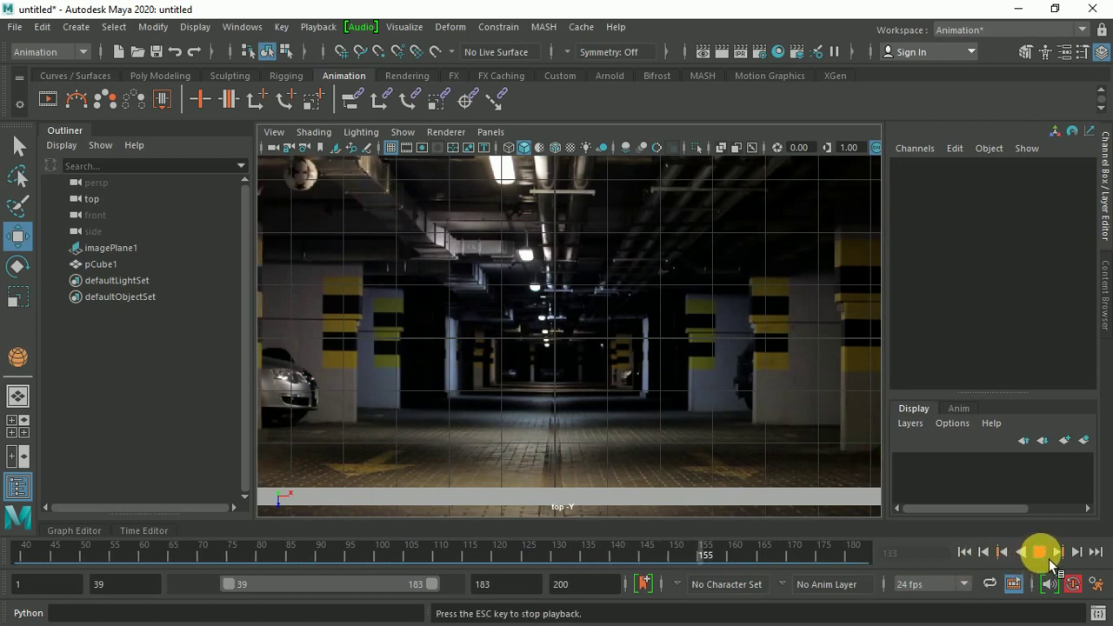
key("ctrl+z")
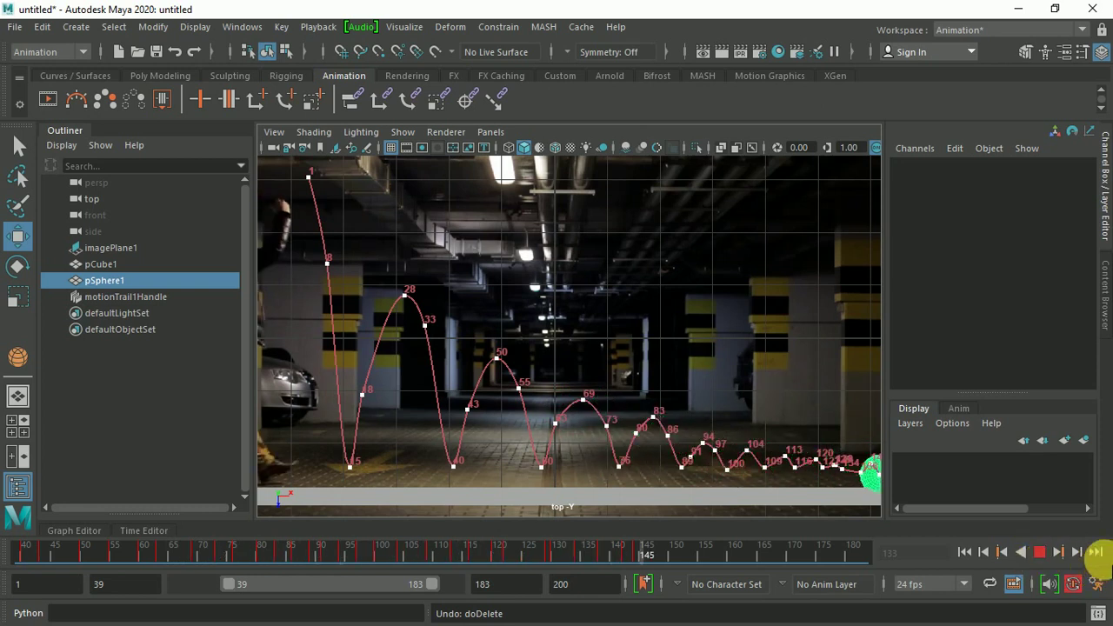
Step: Replay the bouncing-ball animation from the range start a few times
left_click(965, 552)
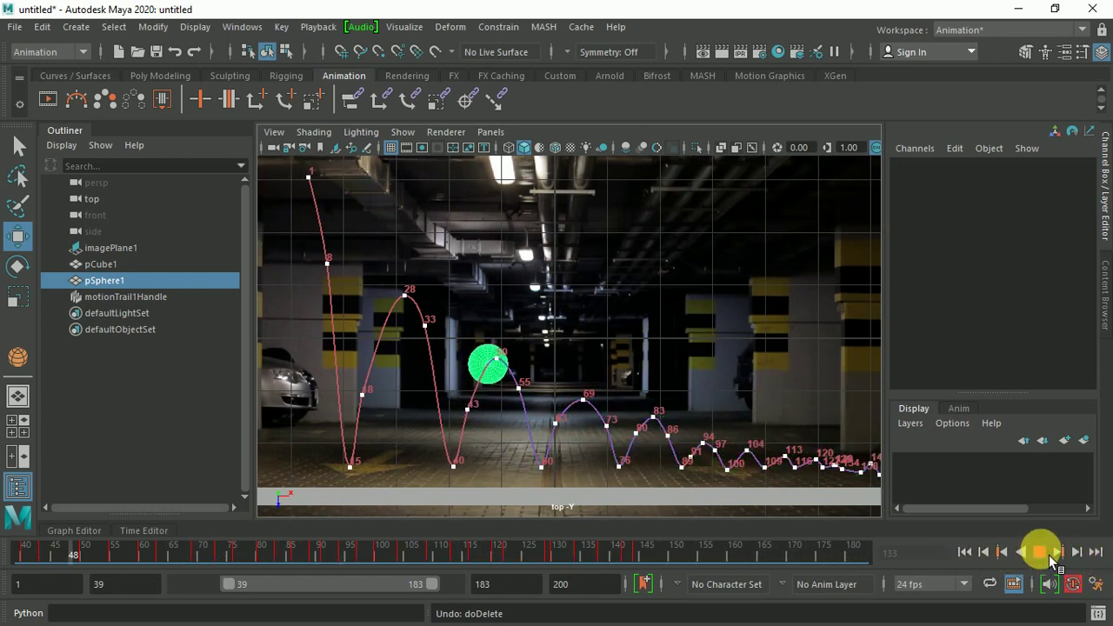
left_click(1038, 553)
left_click(1041, 553)
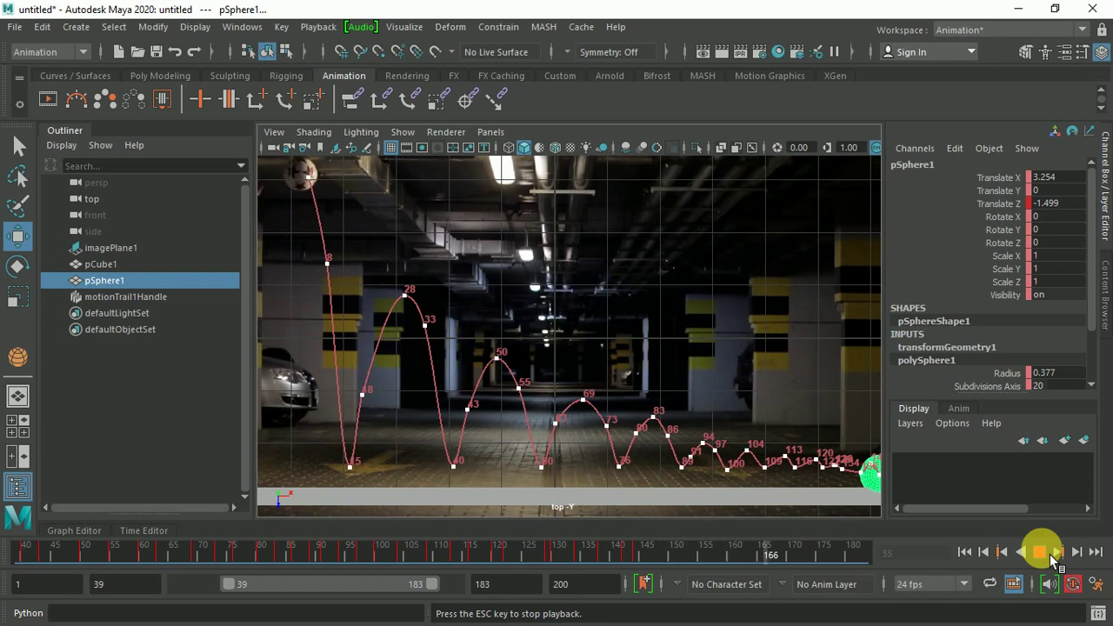
left_click(1051, 557)
left_click(1046, 555)
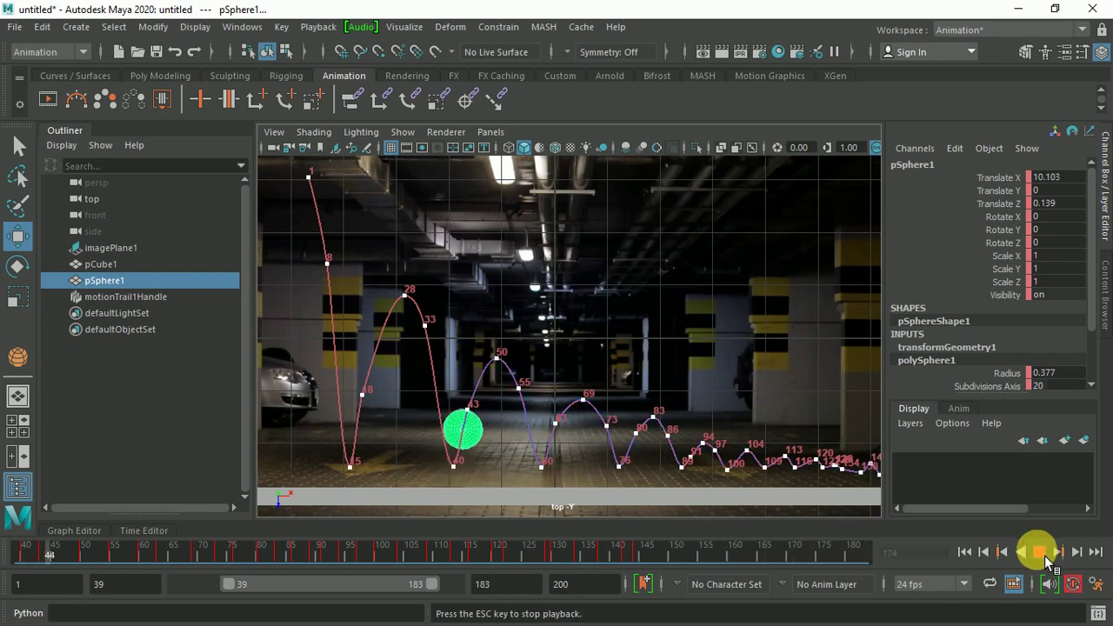
Step: Restore the playback range to frames 1–145 and park the ball at frame 10
left_click_drag(298, 584, 169, 584)
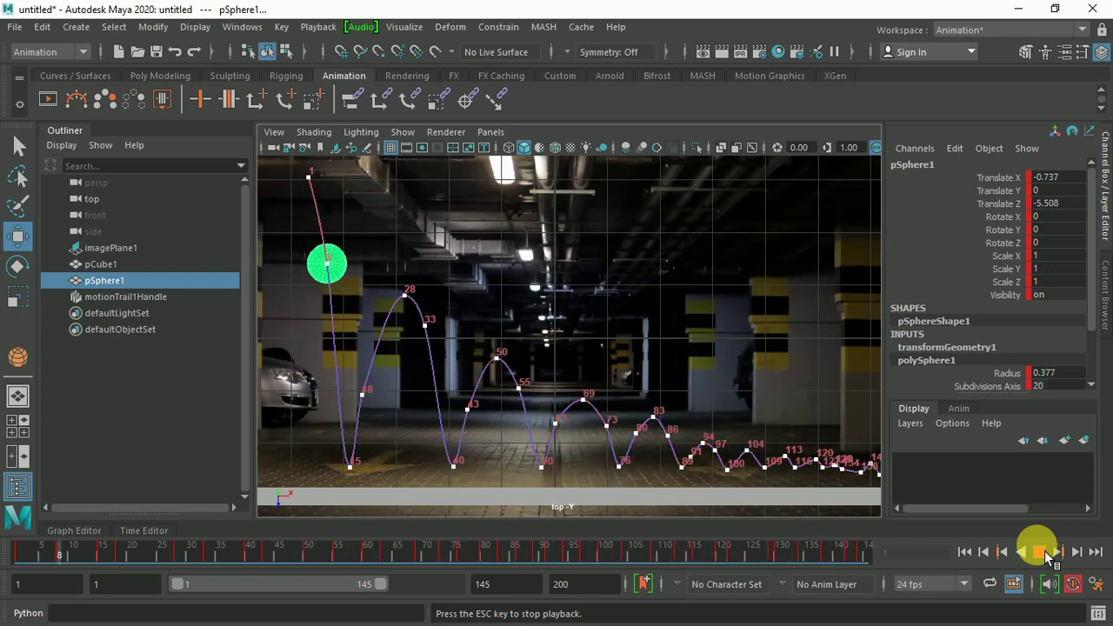
left_click(1043, 551)
left_click(76, 548)
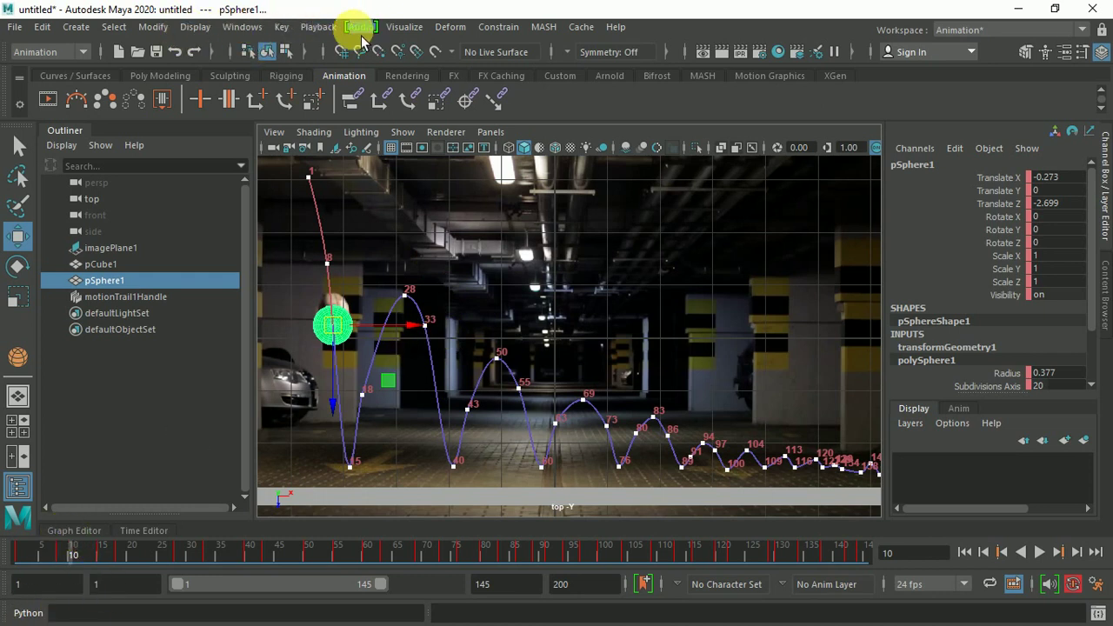
left_click(195, 27)
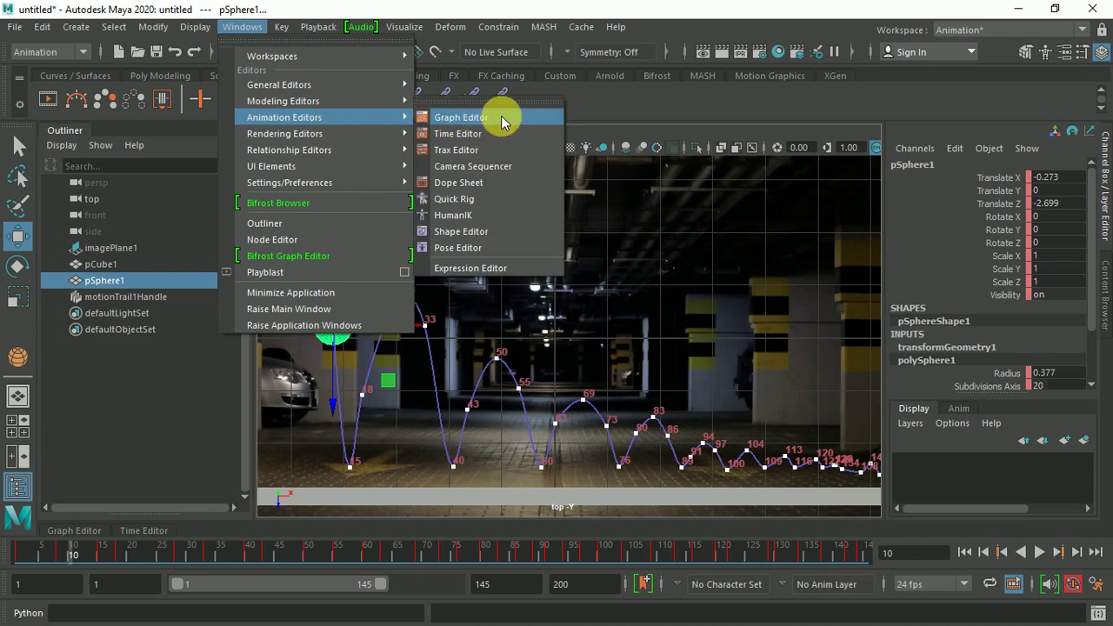
Step: Open the Graph Editor full screen showing the bouncing Translate Z and flat Translate Y curves
left_click(72, 533)
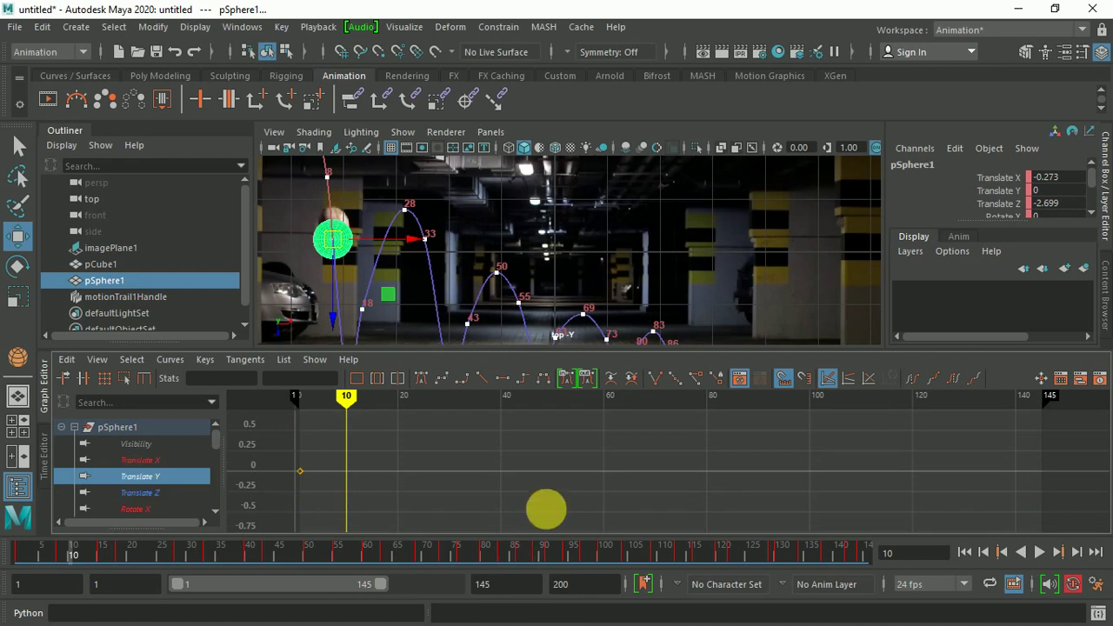
left_click(325, 253)
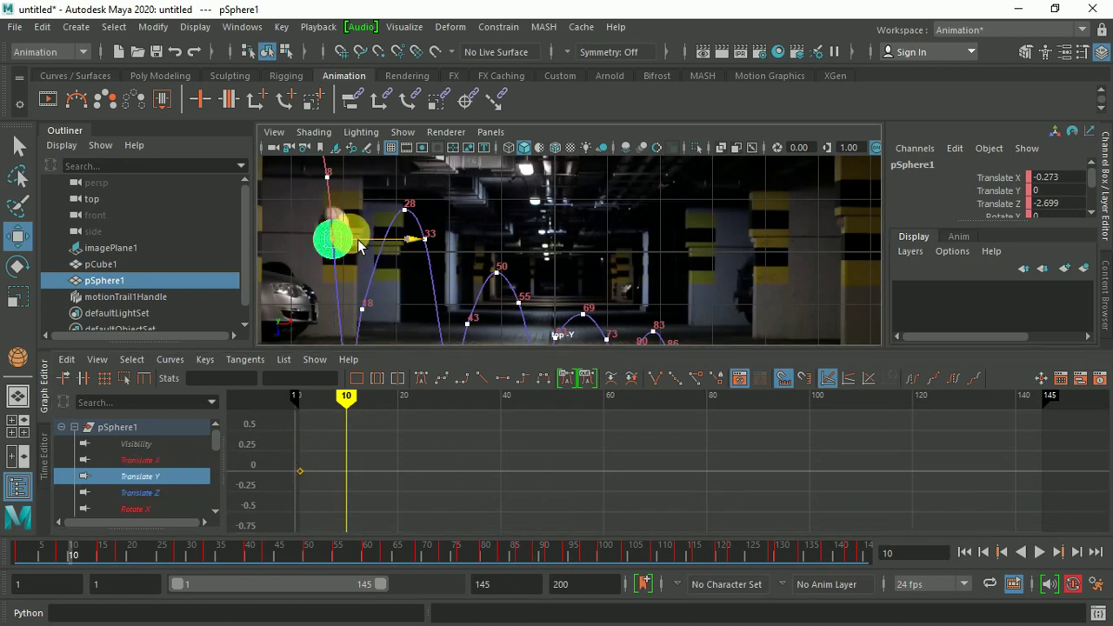
left_click(23, 149)
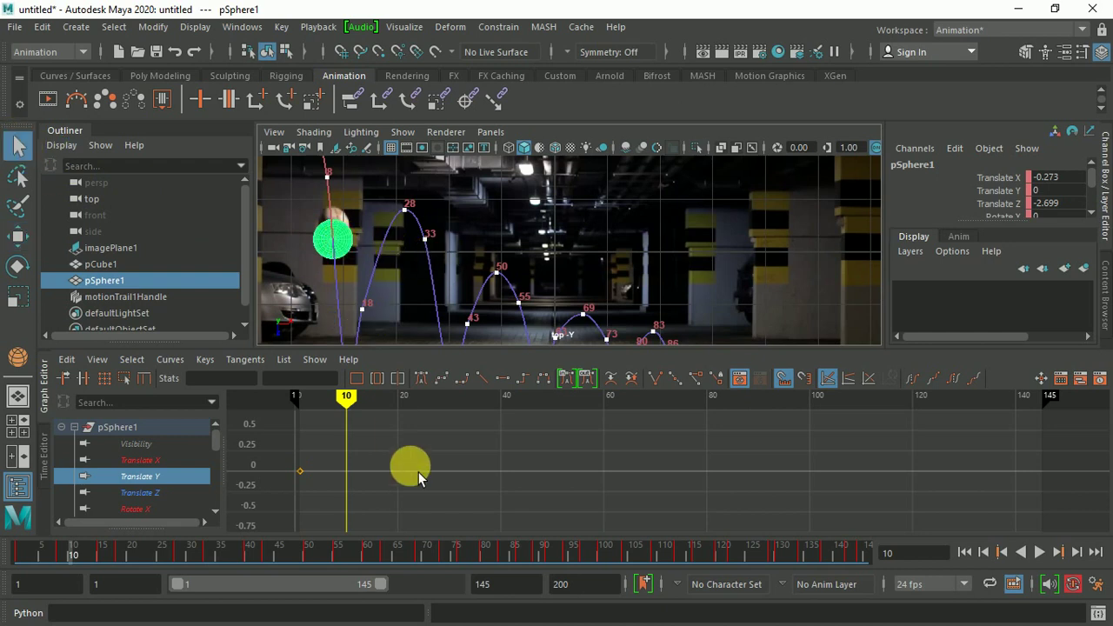
key("ctrl+space")
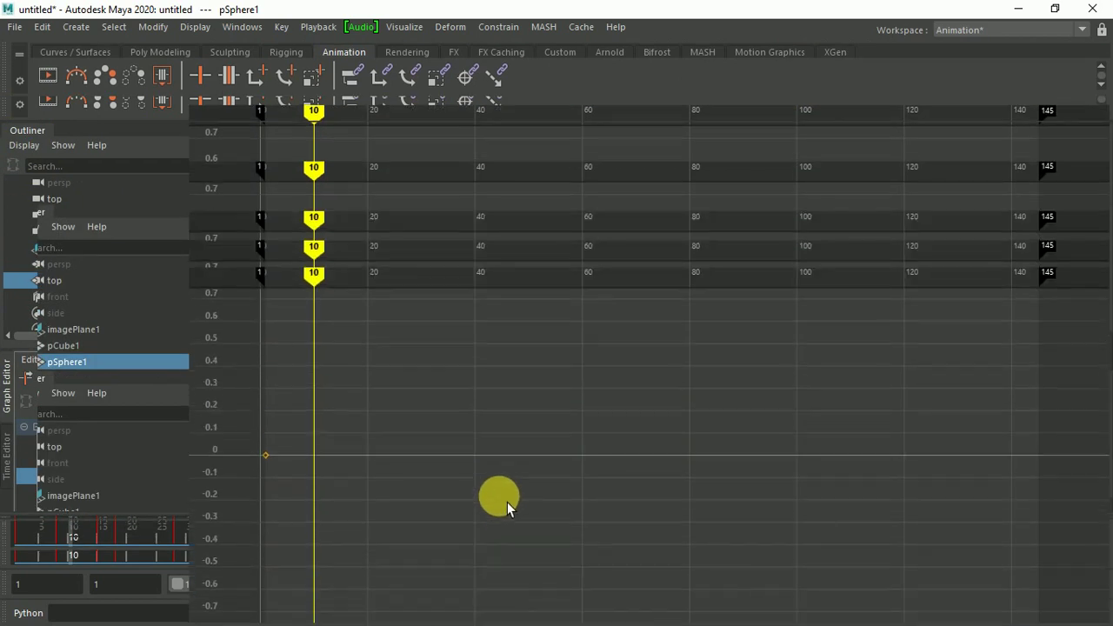
left_click(101, 200)
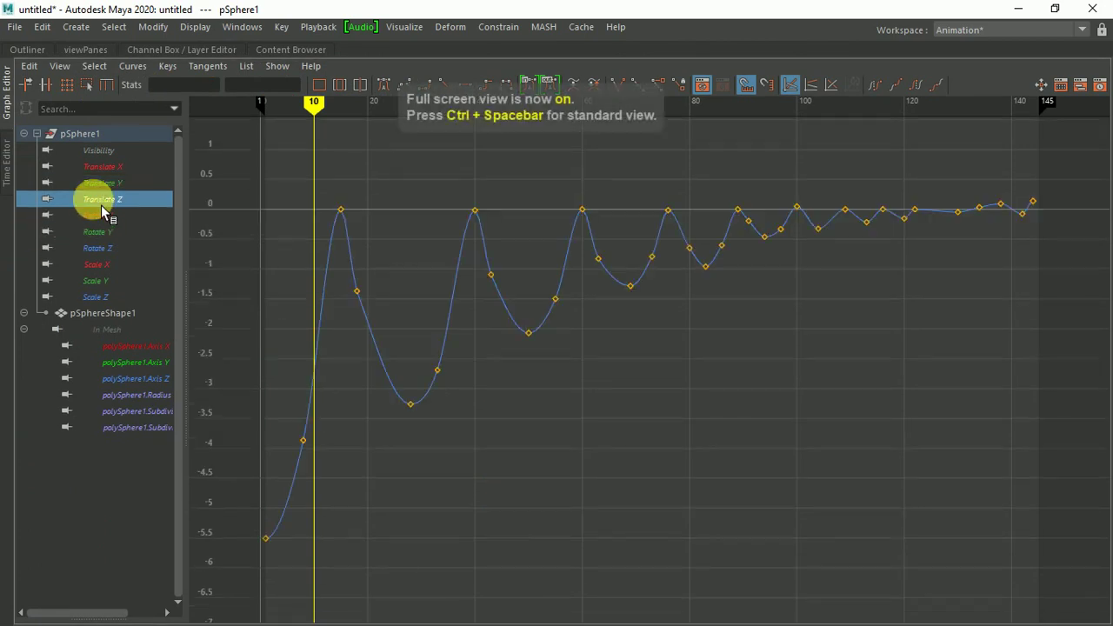
left_click(115, 186)
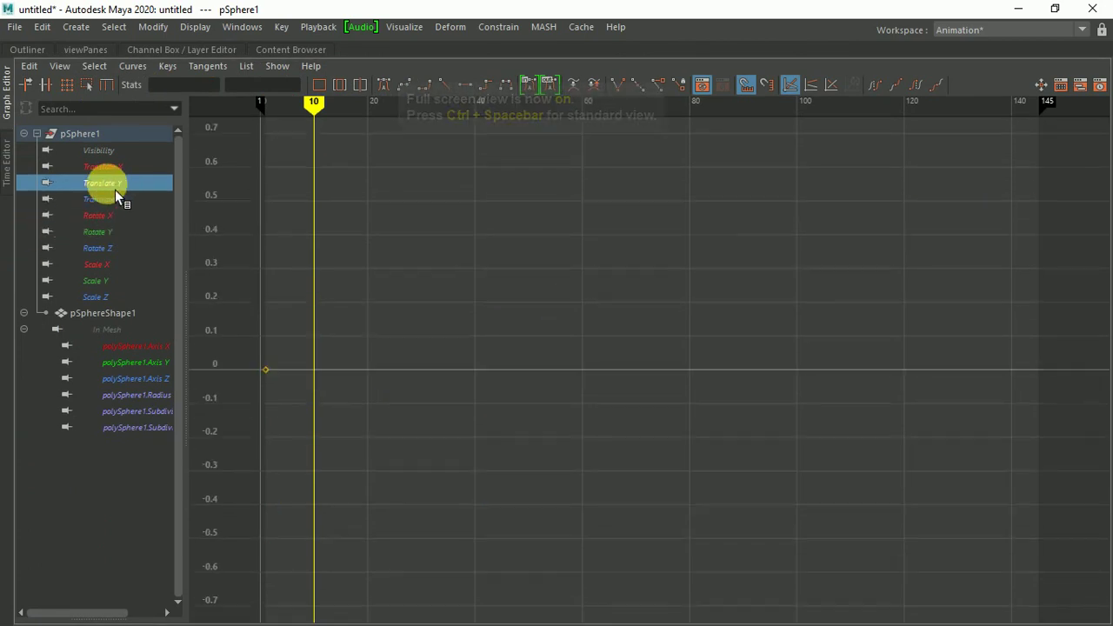
key("f")
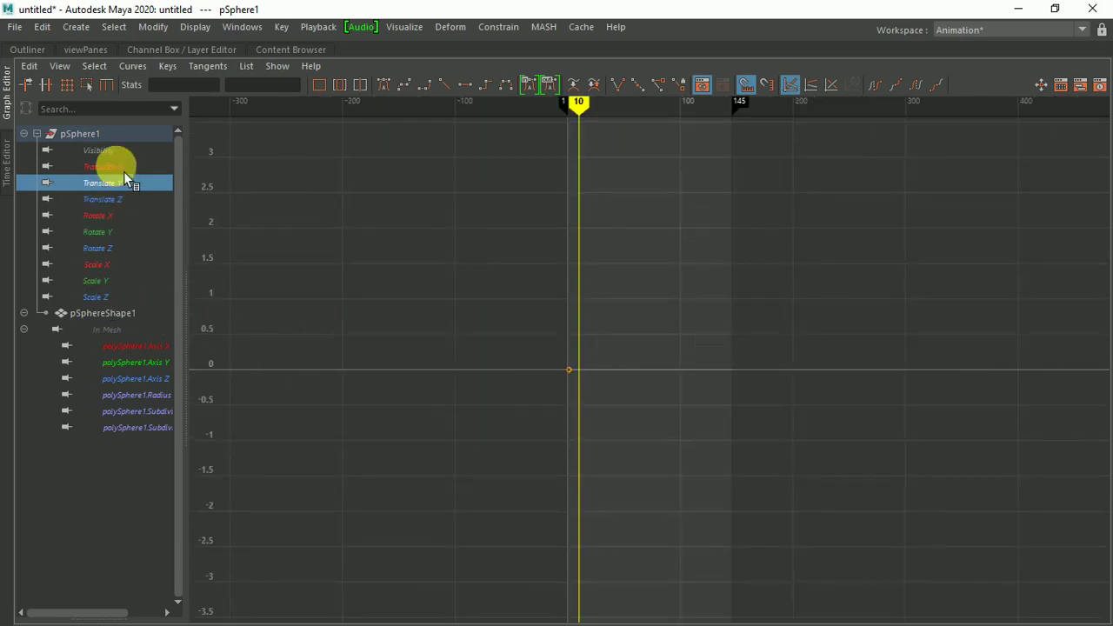
Step: Step through the sphere's Translate, Rotate and Scale curves, ending on Translate Y
left_click(123, 168)
left_click(126, 187)
left_click(126, 201)
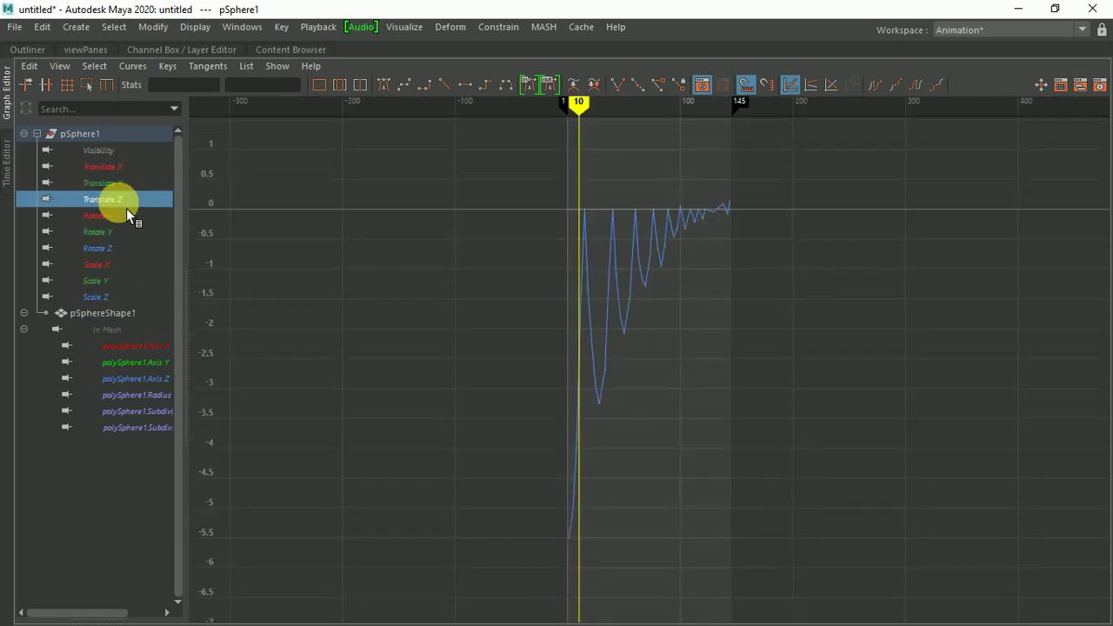
left_click(125, 217)
left_click(114, 232)
left_click(113, 250)
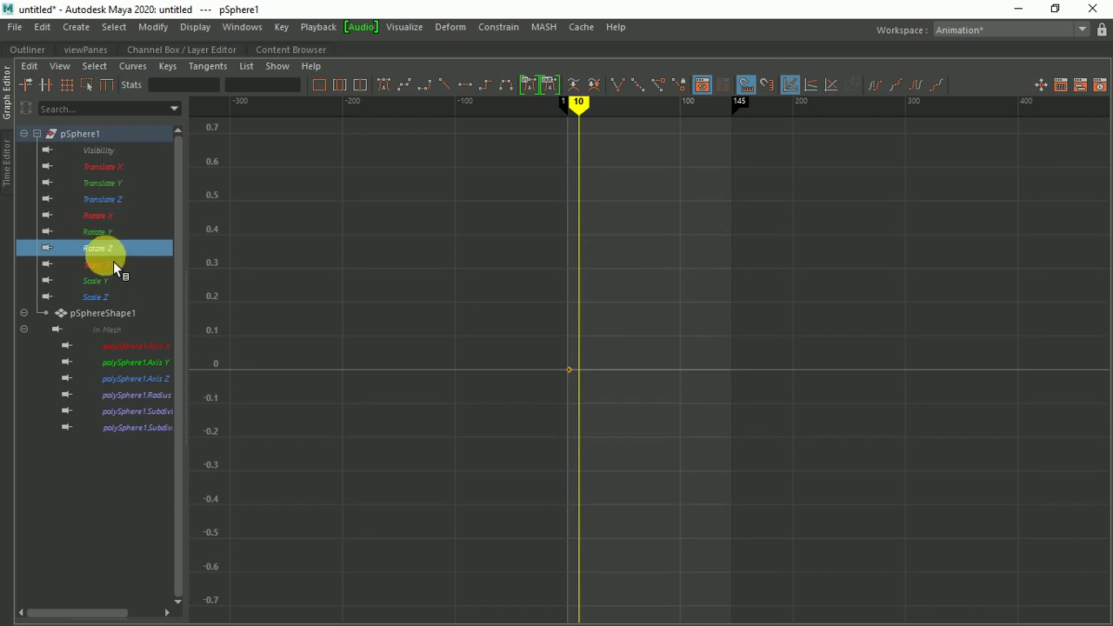
left_click(113, 265)
left_click(111, 281)
left_click(109, 296)
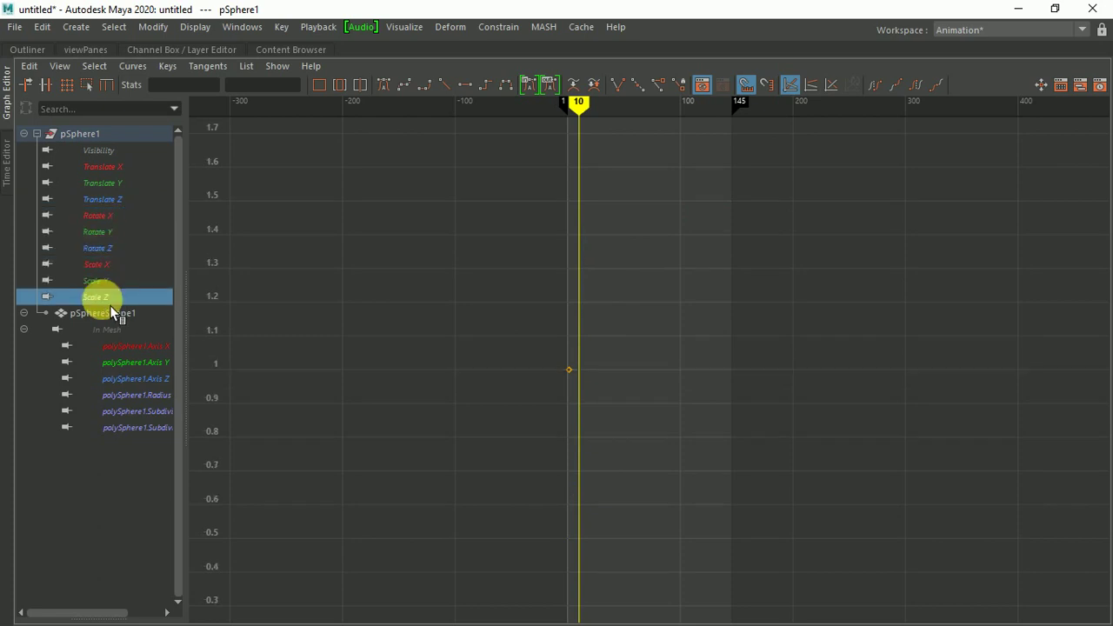
left_click(125, 202)
left_click(131, 184)
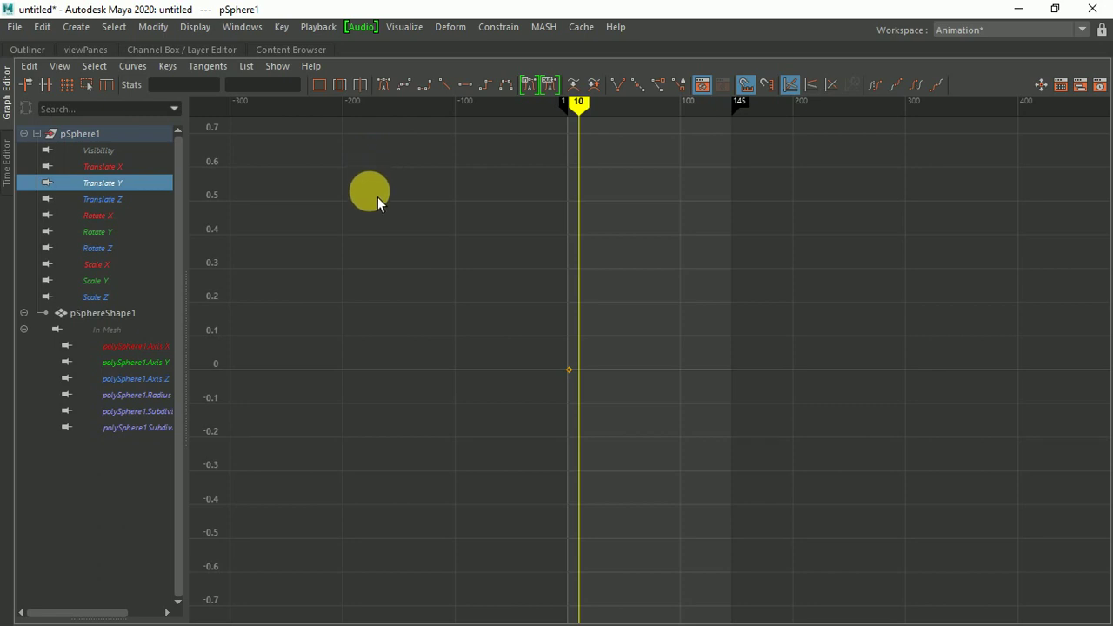
Step: Restore the normal layout, show only Translate Y, select the sphere, and collapse the graph panel
key("ctrl+space")
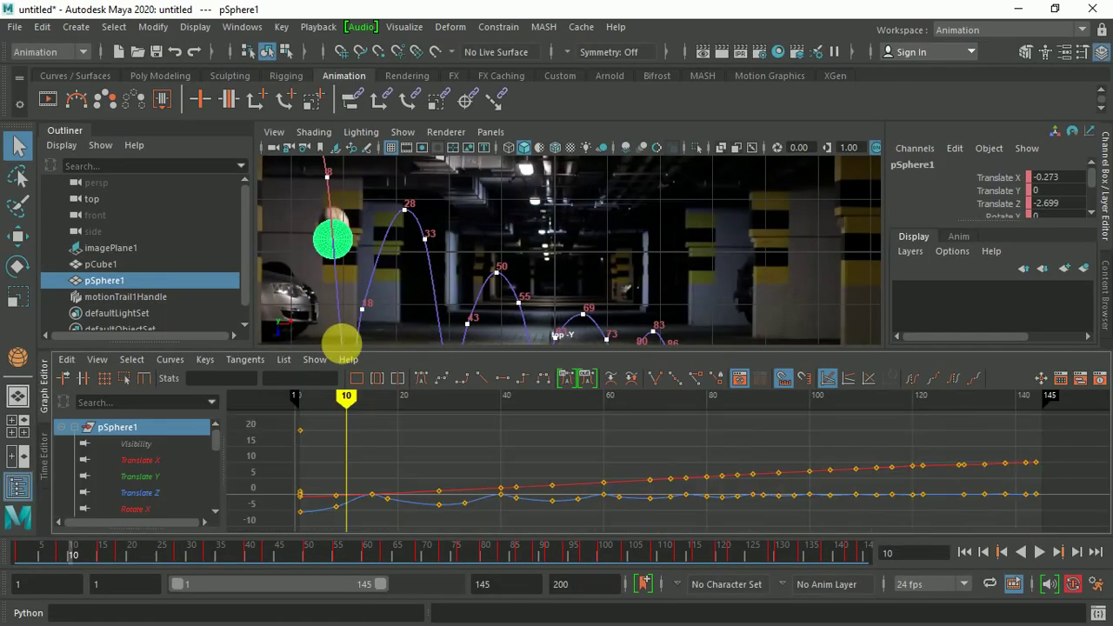
left_click(339, 243)
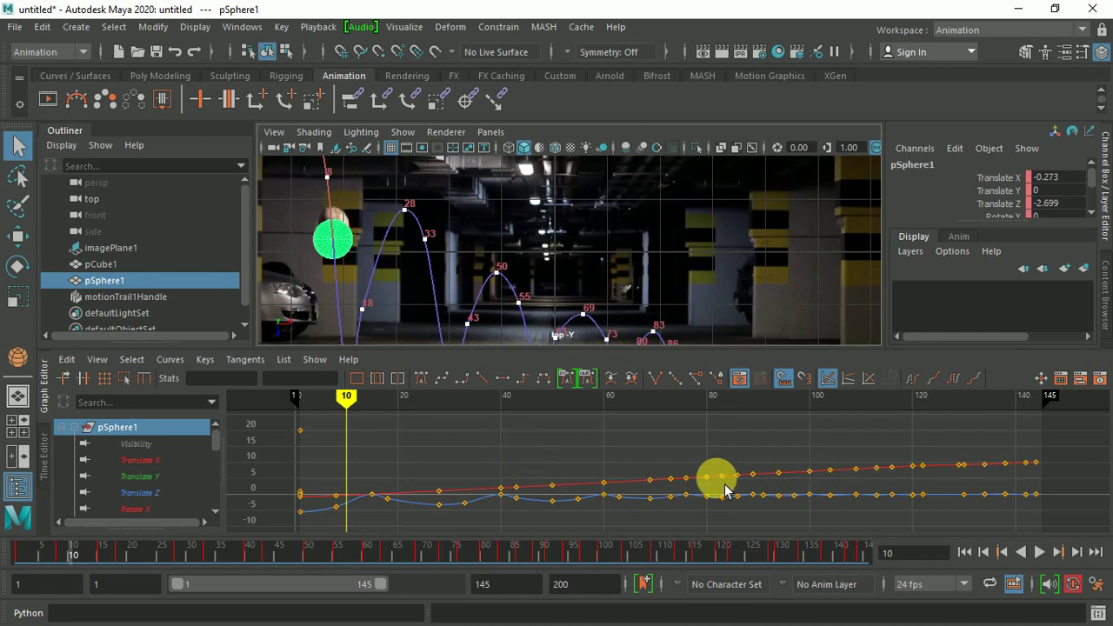
left_click(126, 477)
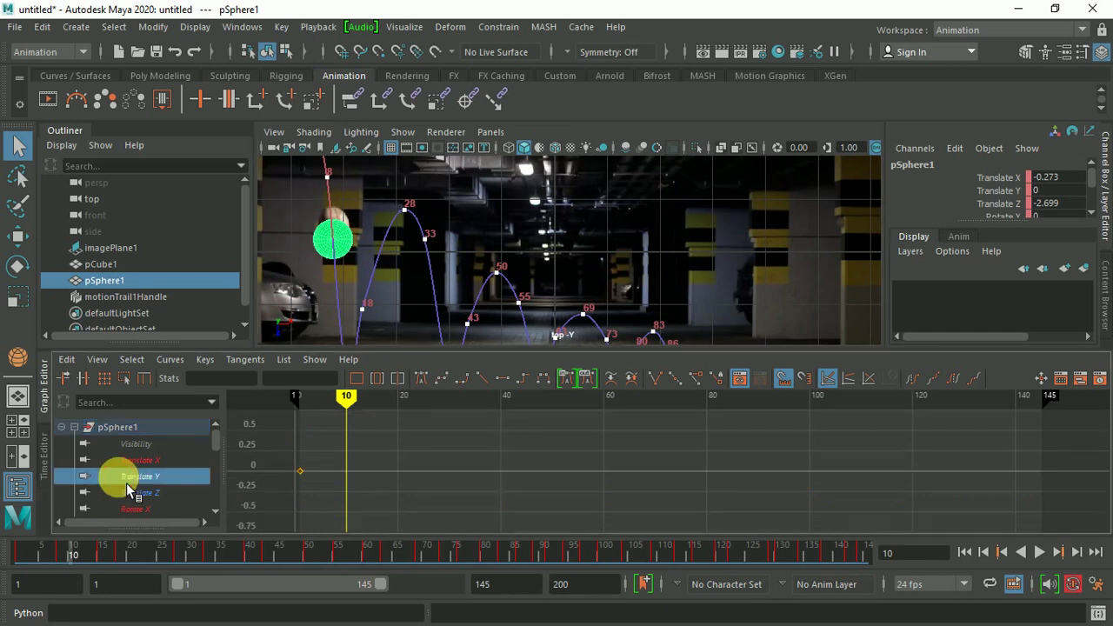
left_click(332, 252)
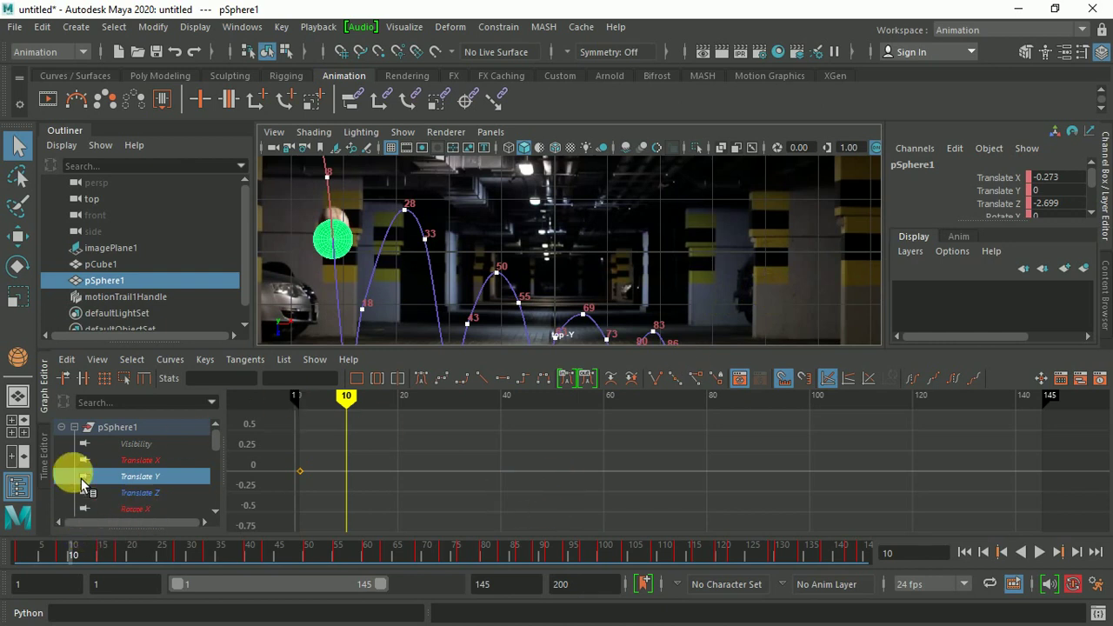
left_click(52, 391)
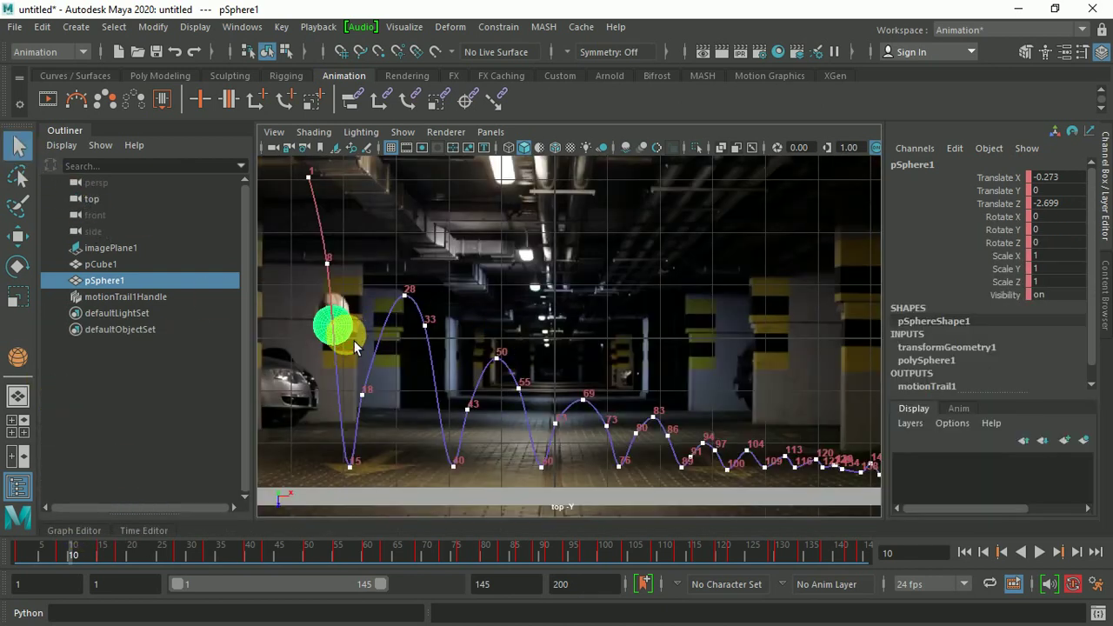
Step: Play the bounce briefly, stop at frame 33, and keep only the sphere selected
left_click(1047, 558)
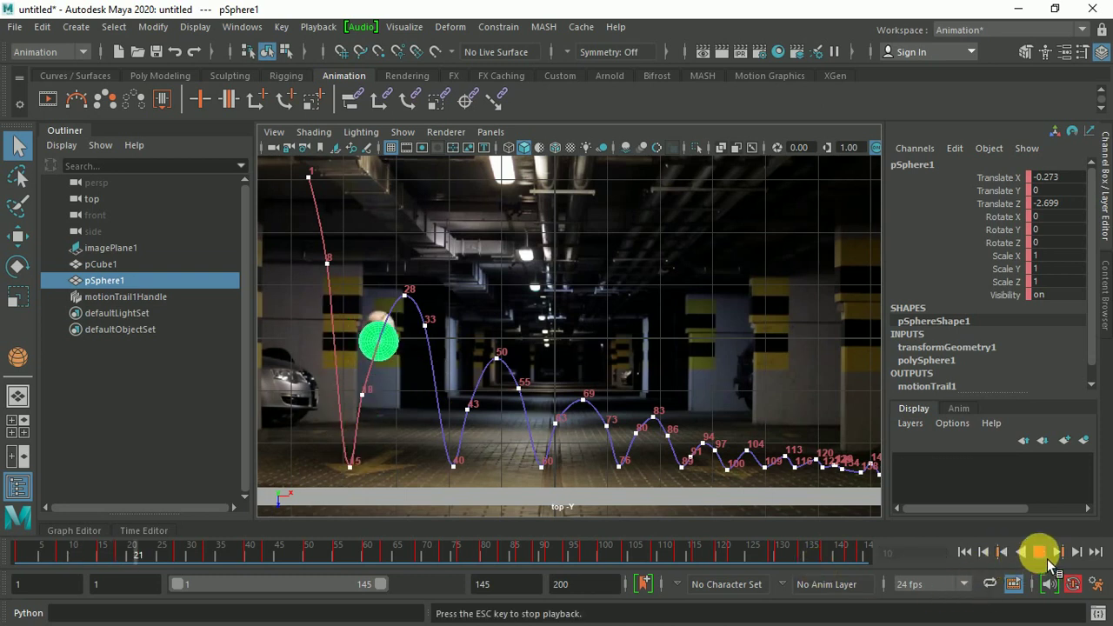
left_click(1047, 559)
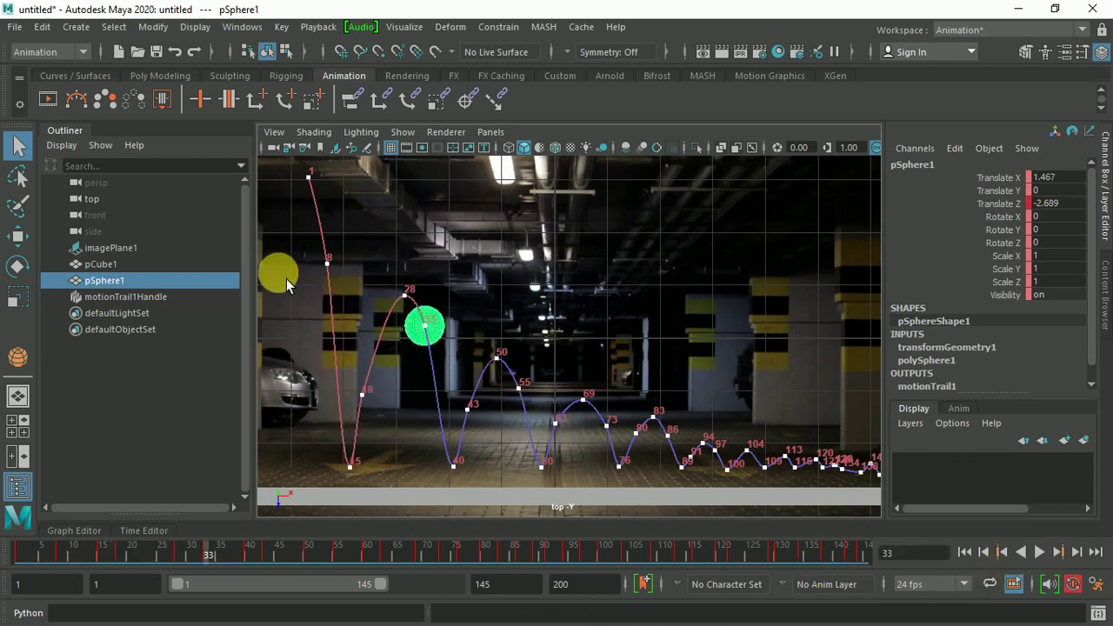
left_click(17, 236)
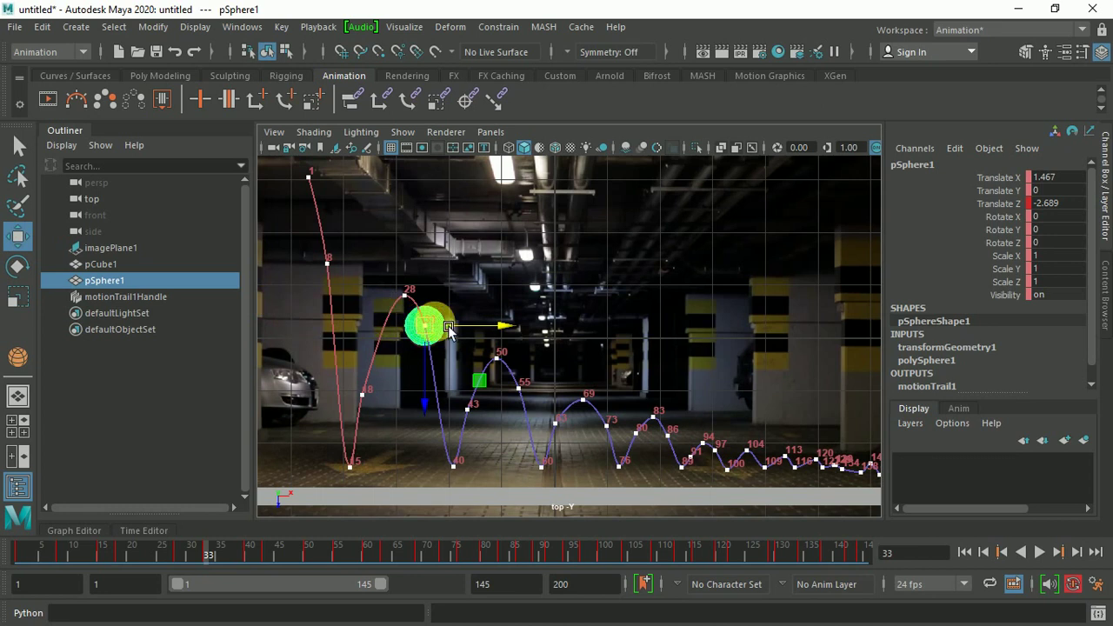
left_click(19, 145)
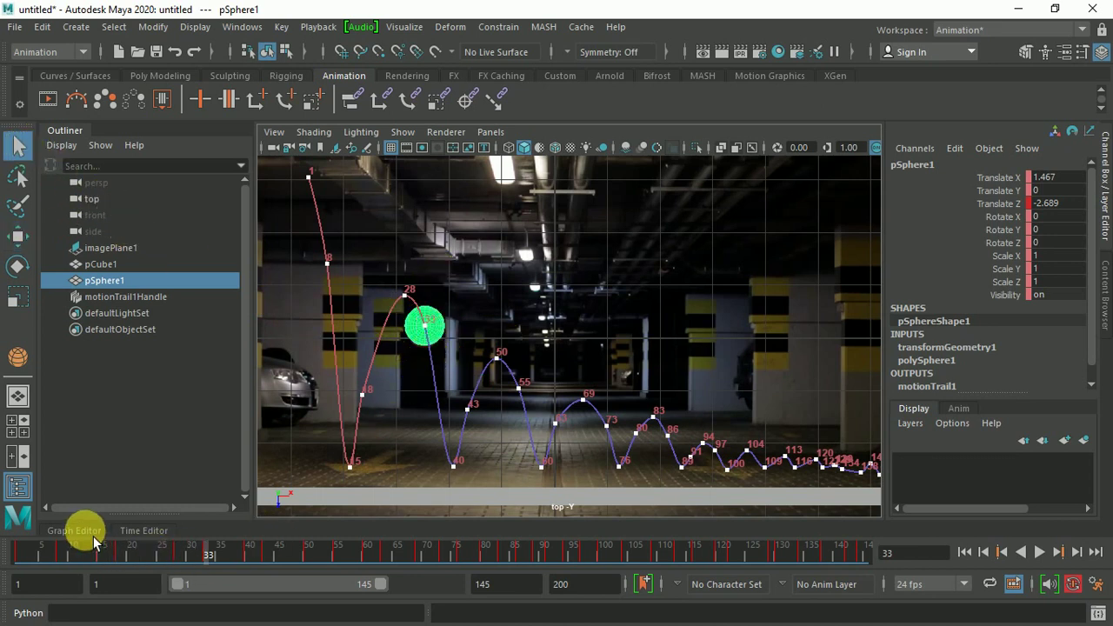
left_click(445, 376, "shift")
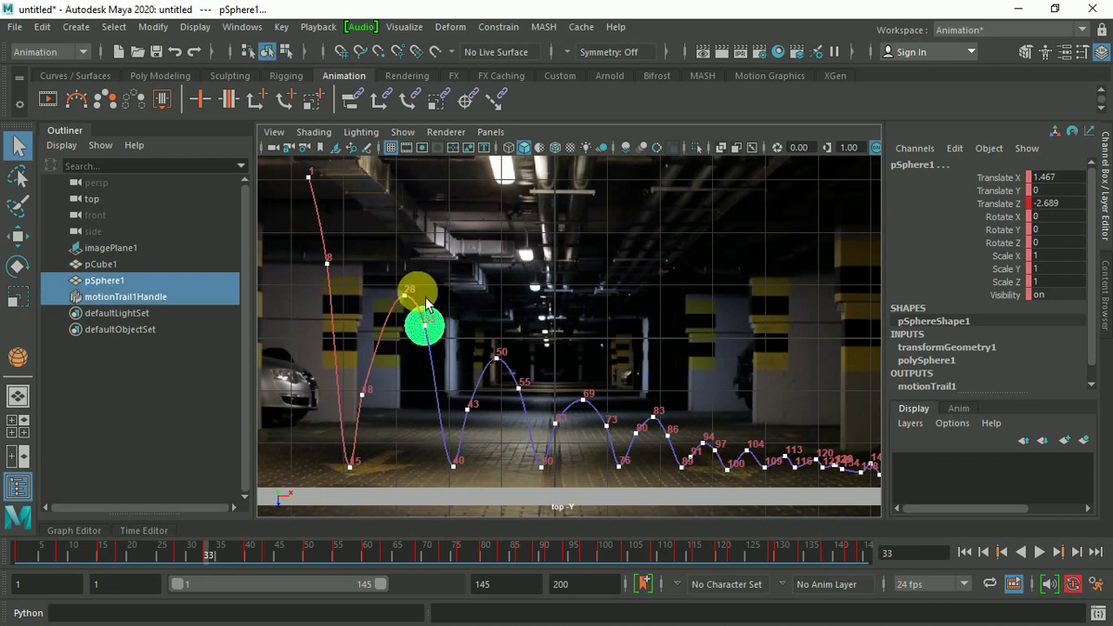
left_click(472, 385, "shift")
Step: Inspect the sphere's Translate Y key in the Graph Editor, then collapse the panel
left_click(70, 530)
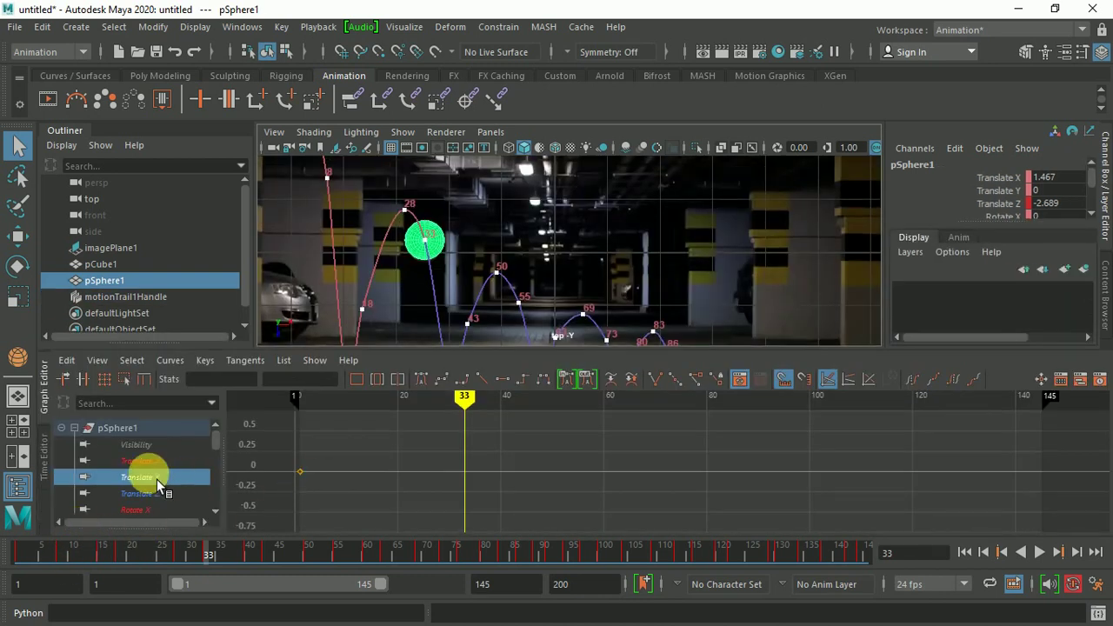
double_click(158, 485)
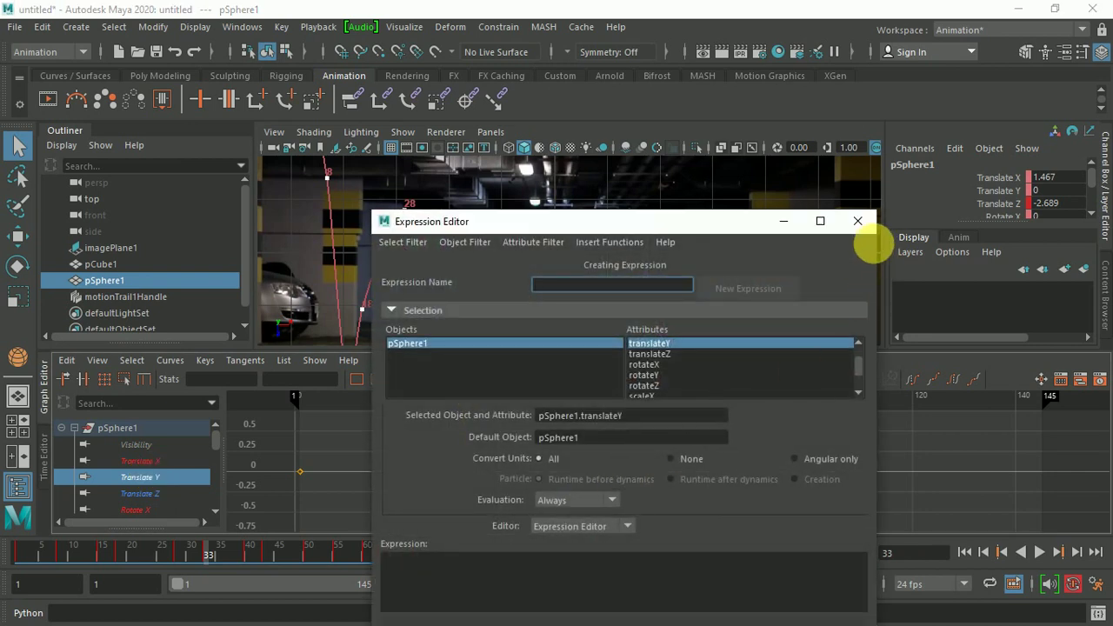
left_click(852, 221)
key("f")
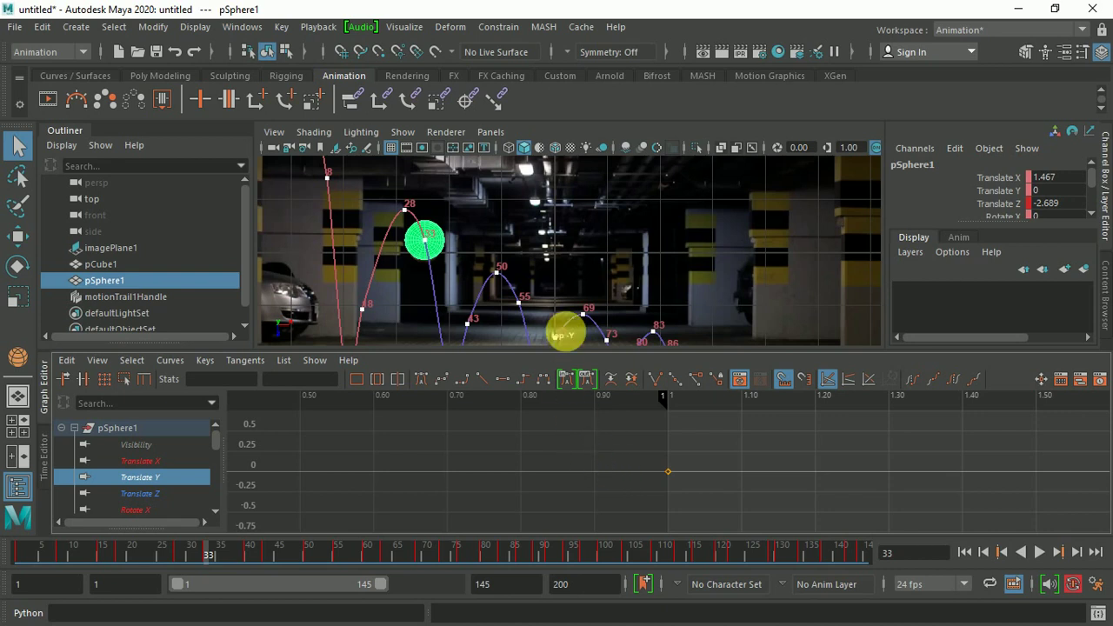
left_click(50, 403)
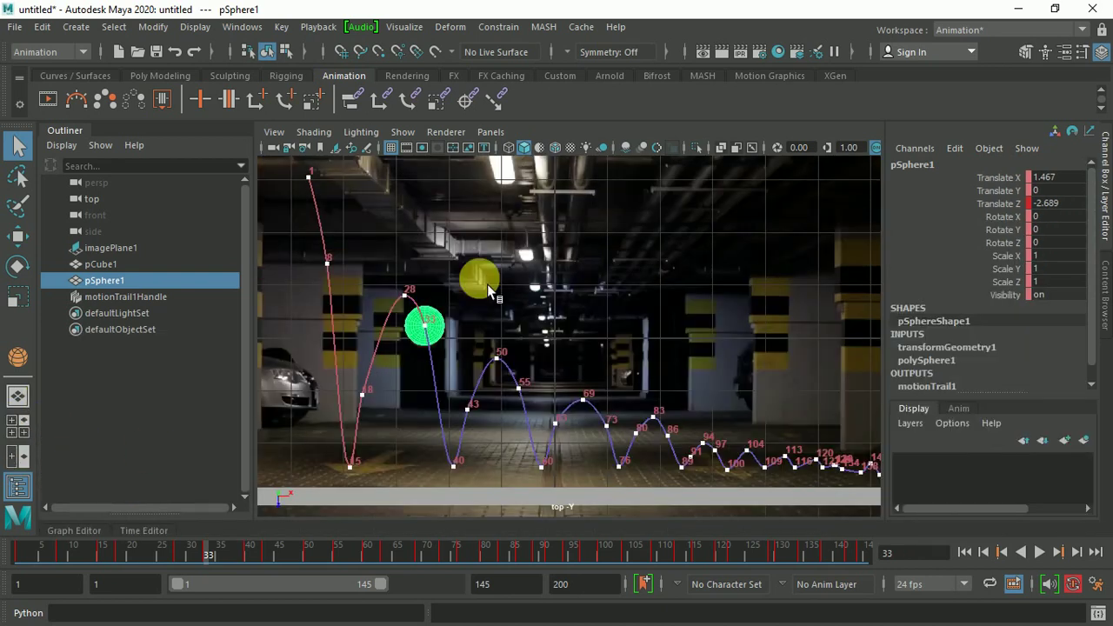
scroll(595, 297, "down", 5)
scroll(649, 343, "up", 6)
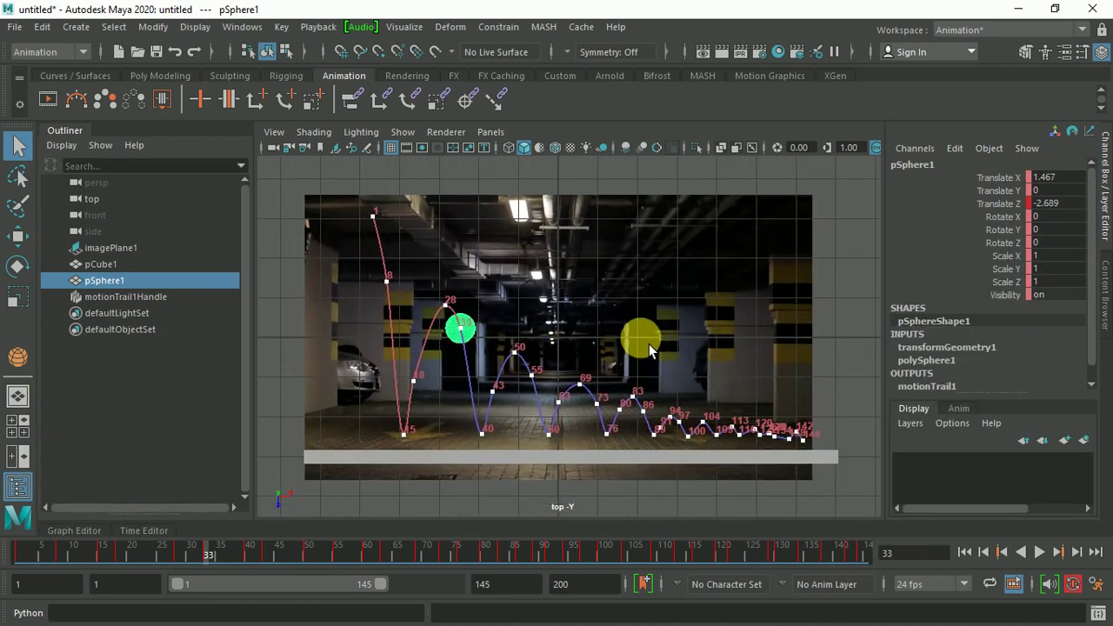
Step: Replay the animation, stop at frame 15, and marquee-select the motion trail's key points
left_click(1038, 554)
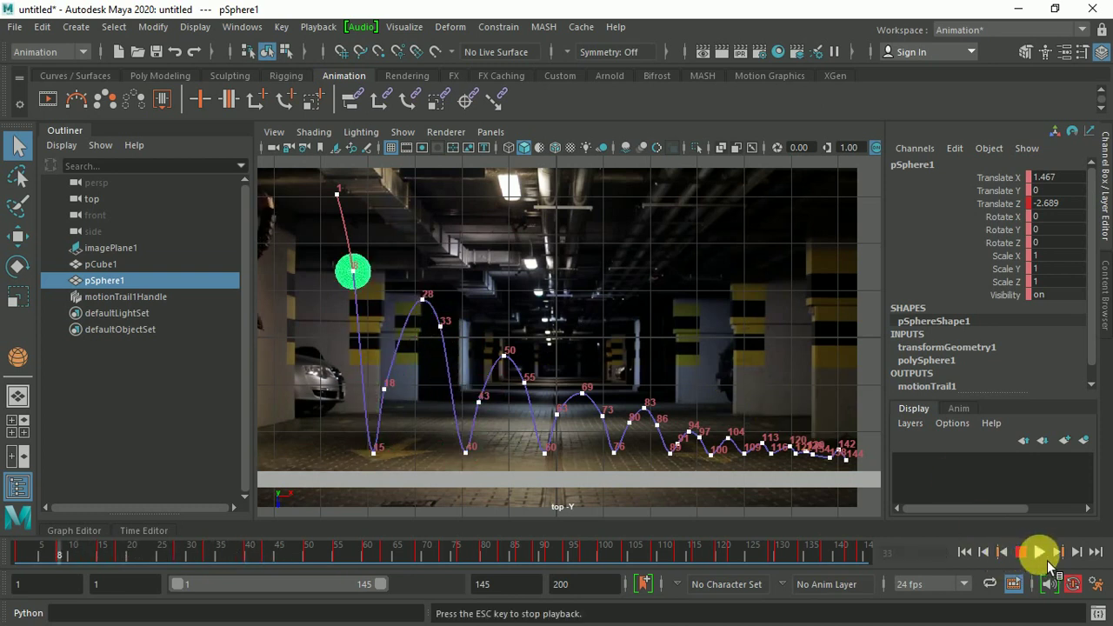
left_click(1047, 562)
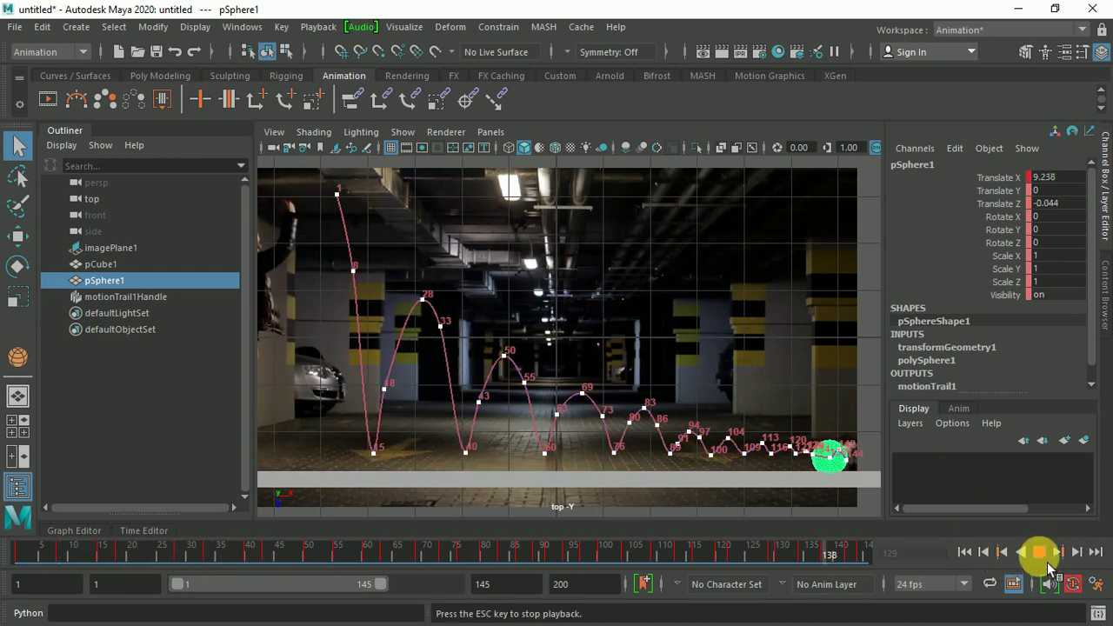
left_click(1047, 562)
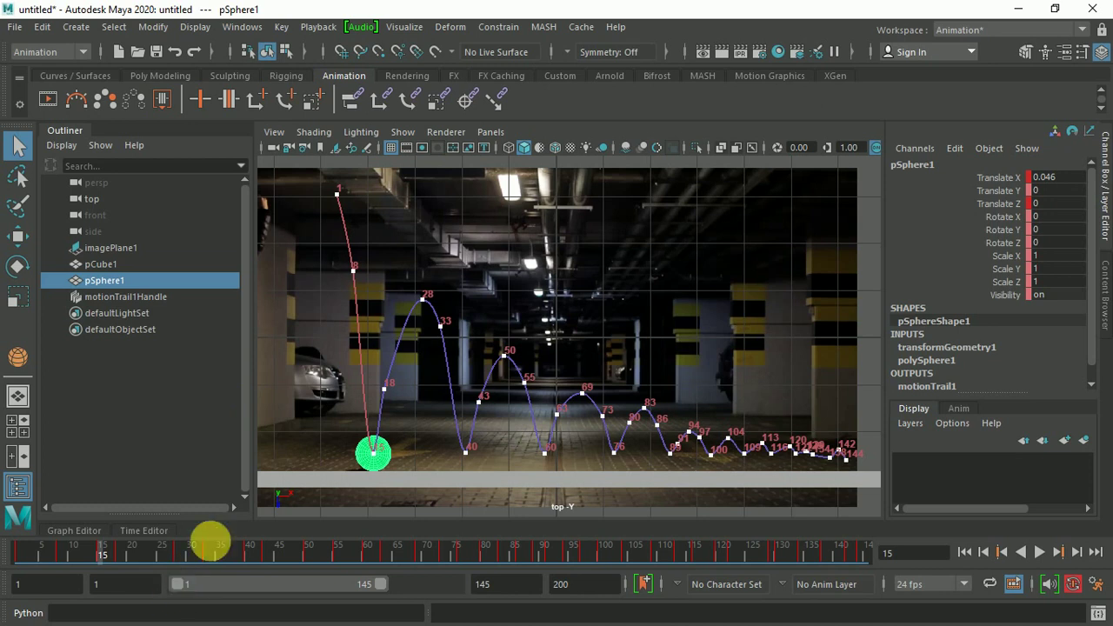
mouse_move(319, 185)
left_mouse_down()
mouse_move(406, 312)
mouse_move(875, 478)
left_mouse_up()
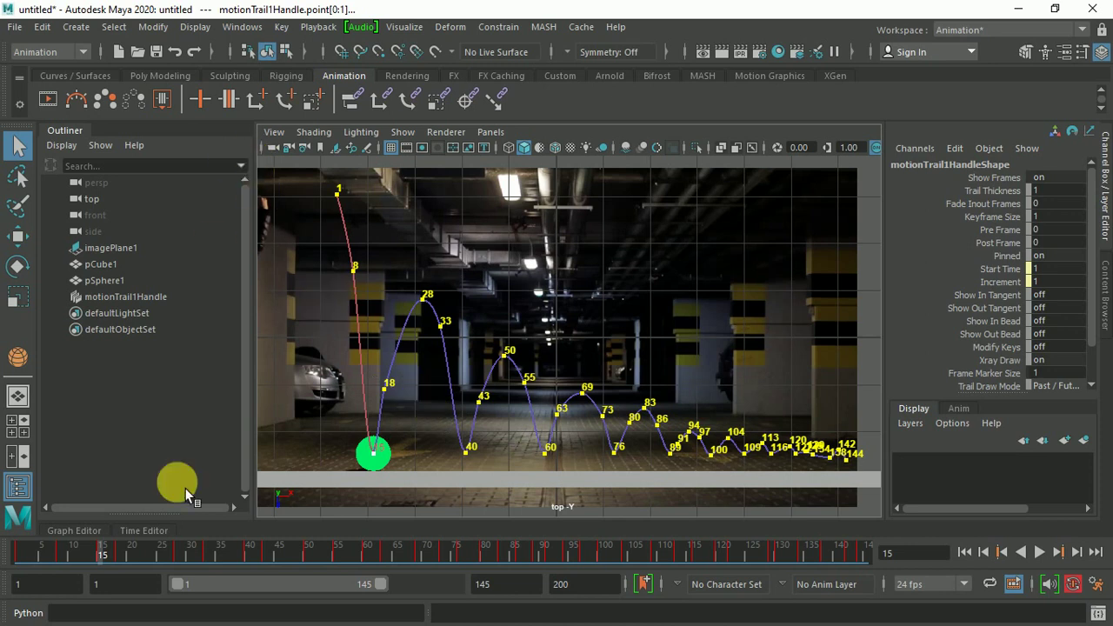
Step: Show the sphere's Translate X and Translate Y curves in the docked Graph Editor, framing Translate Y
left_click(73, 530)
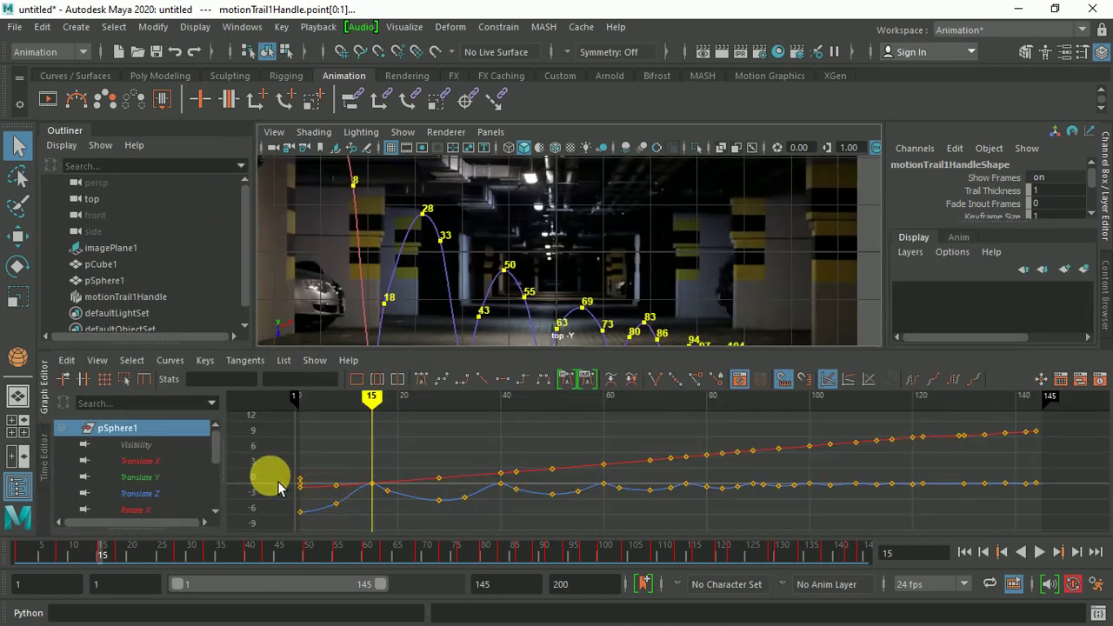
left_click(148, 462)
left_click(146, 478)
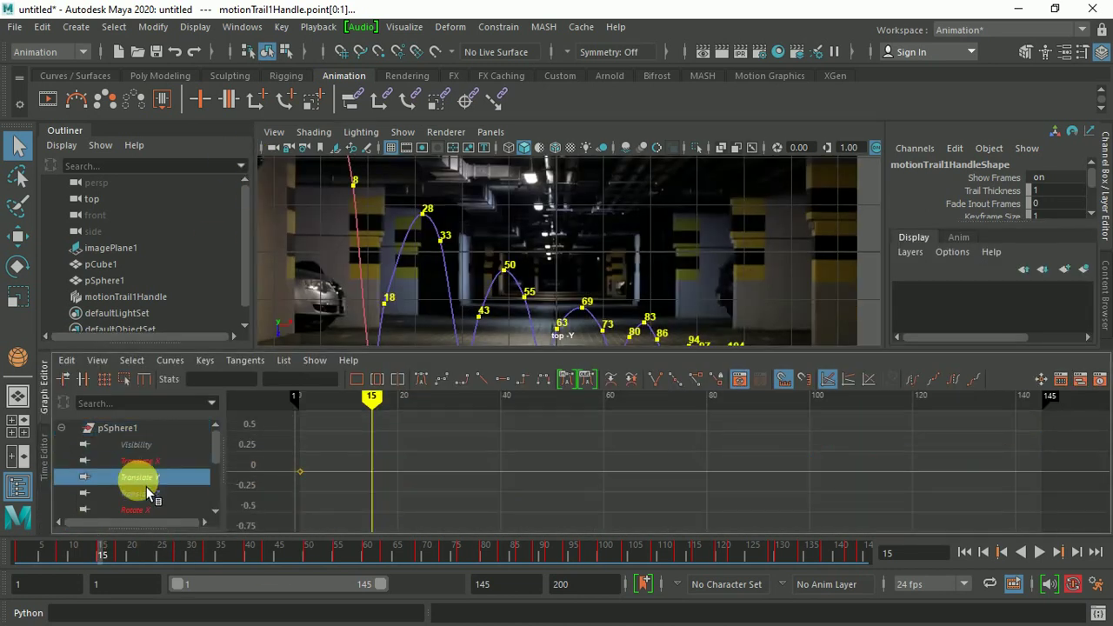
scroll(388, 506, "down", 2)
scroll(388, 506, "down", 2)
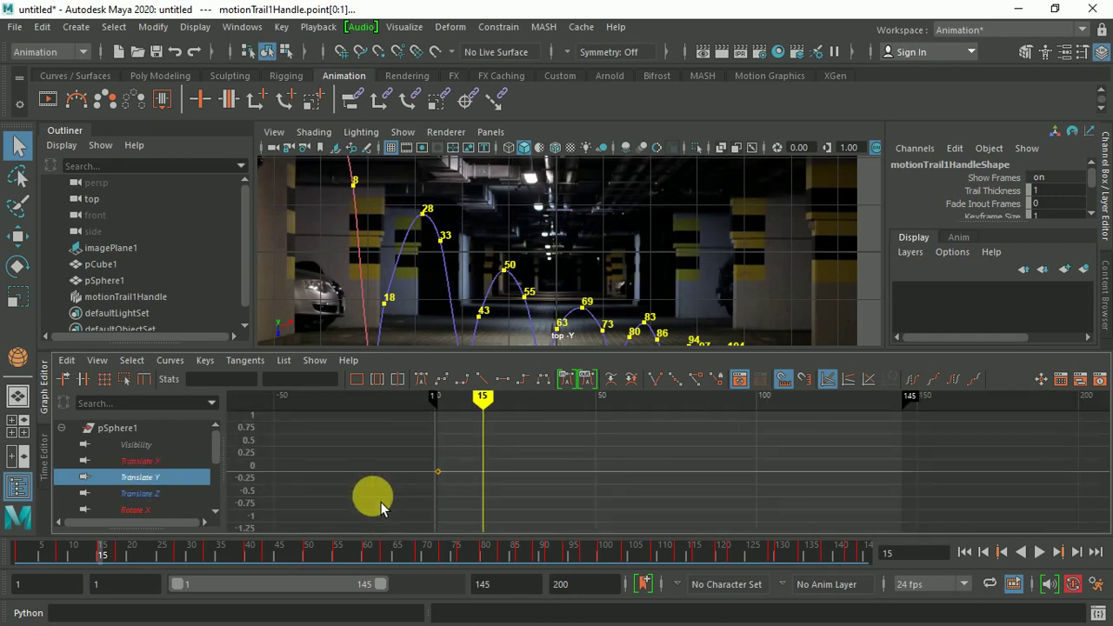
scroll(388, 506, "down", 2)
scroll(388, 506, "down", 2)
scroll(388, 506, "down", 2)
scroll(388, 506, "down", 2)
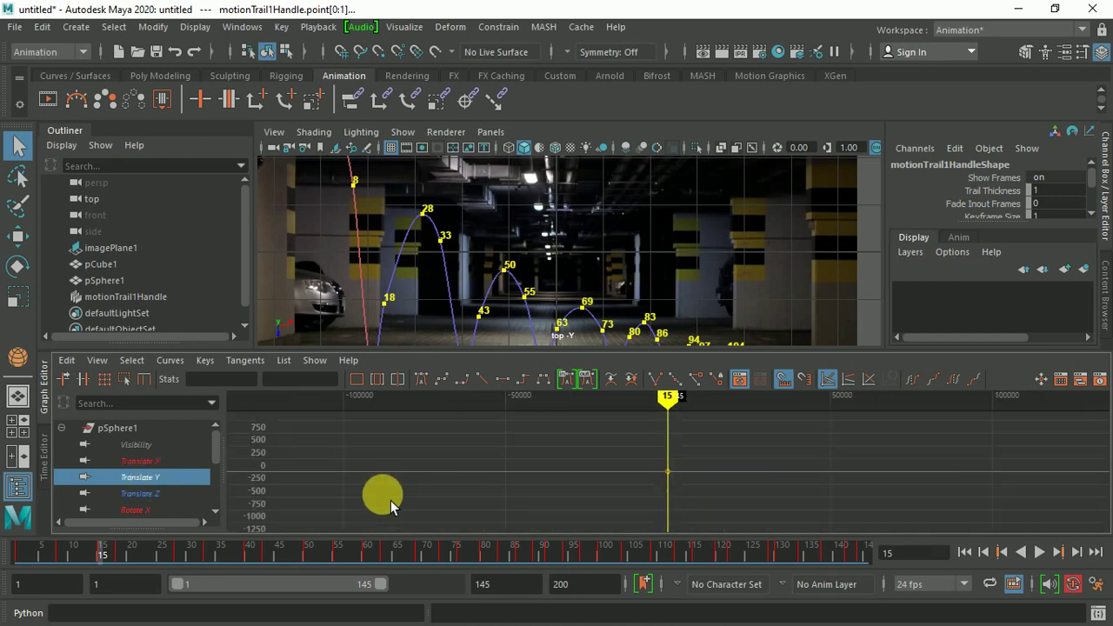
scroll(388, 506, "down", 2)
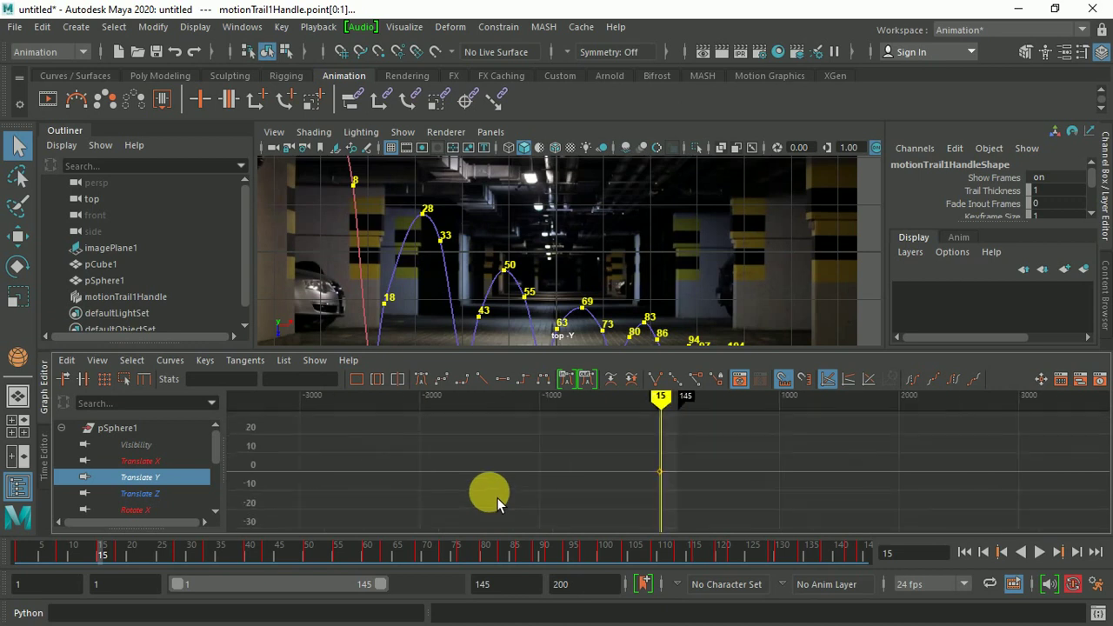
scroll(496, 498, "up", 10)
scroll(487, 502, "up", 3)
scroll(470, 512, "up", 3)
scroll(457, 522, "up", 3)
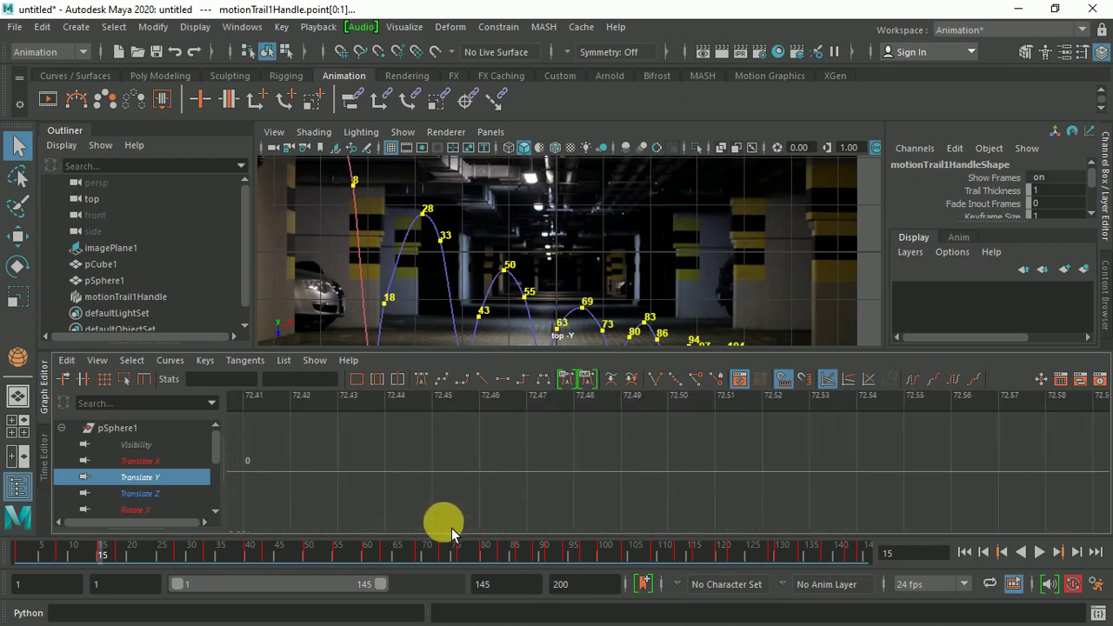
scroll(450, 528, "up", 3)
left_click(364, 384)
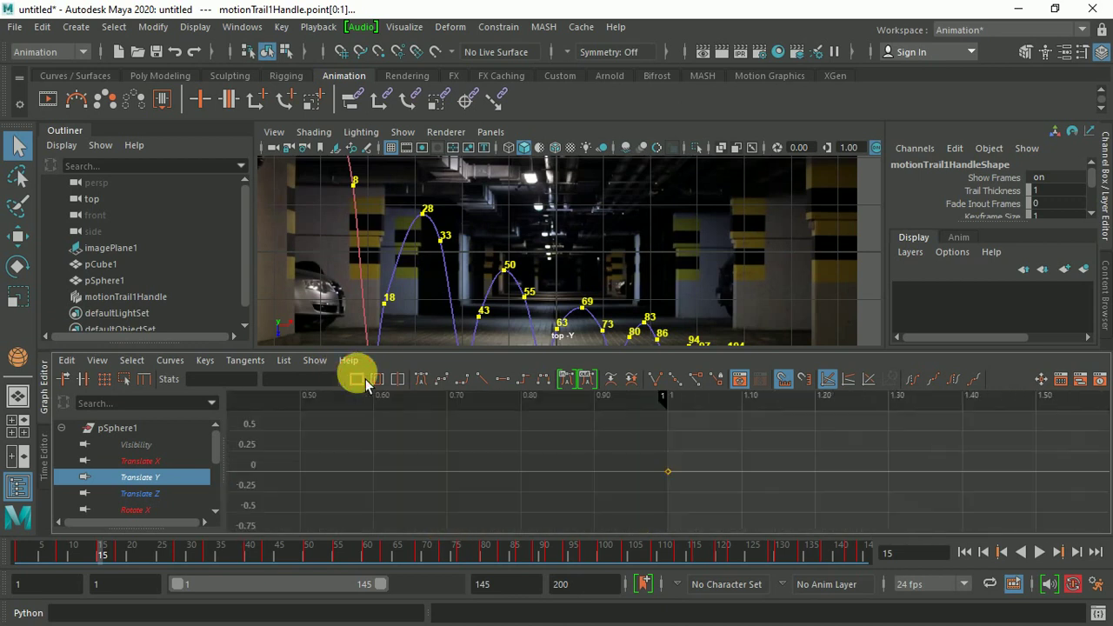
Step: Browse the Visibility, Translate X and Translate Y curves, close the Expression Editor, and collapse the panel
left_click(132, 445)
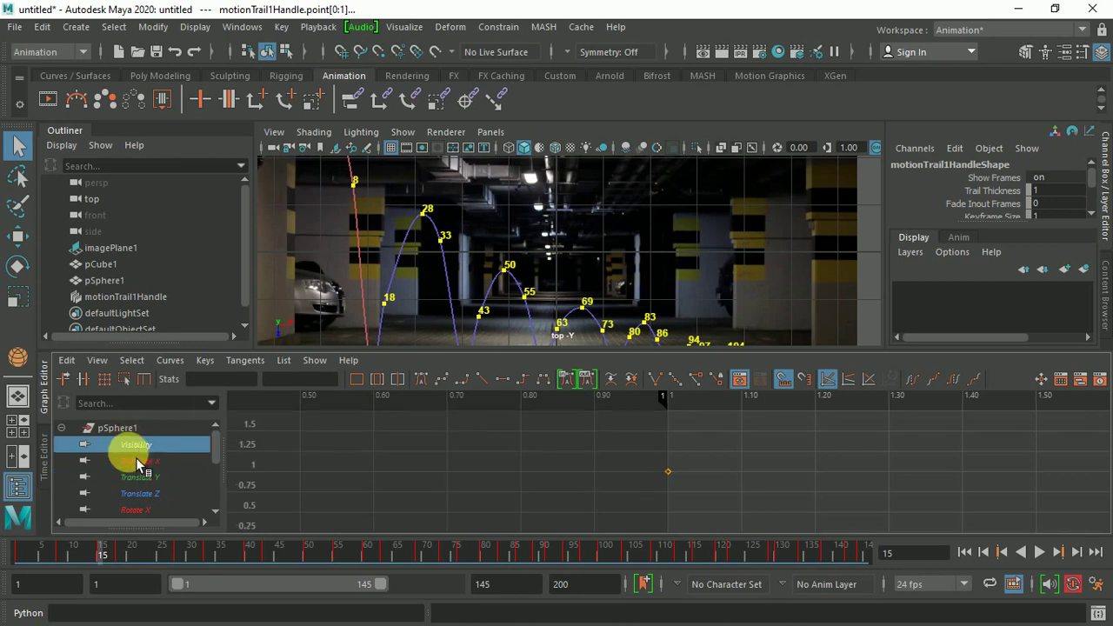
left_click(137, 462)
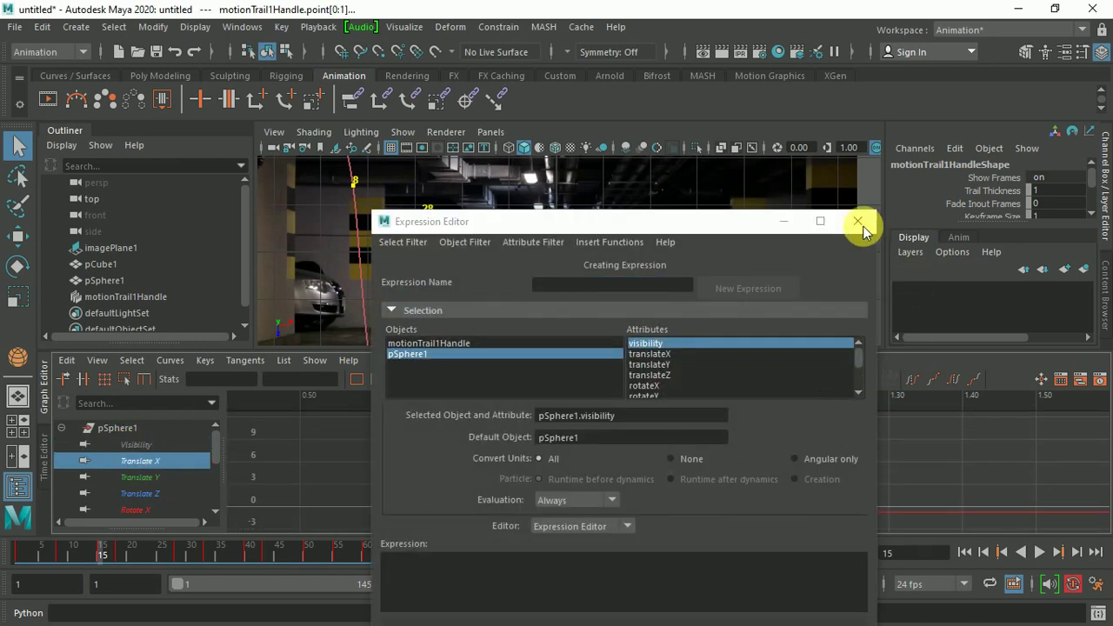
left_click(858, 221)
left_click(126, 477)
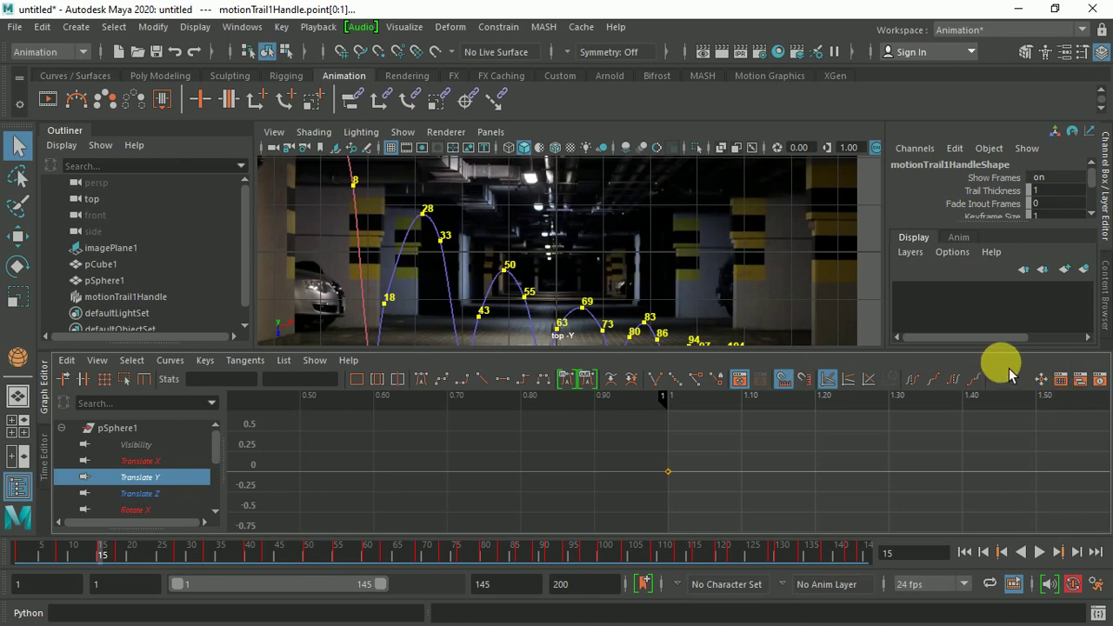
left_click(41, 398)
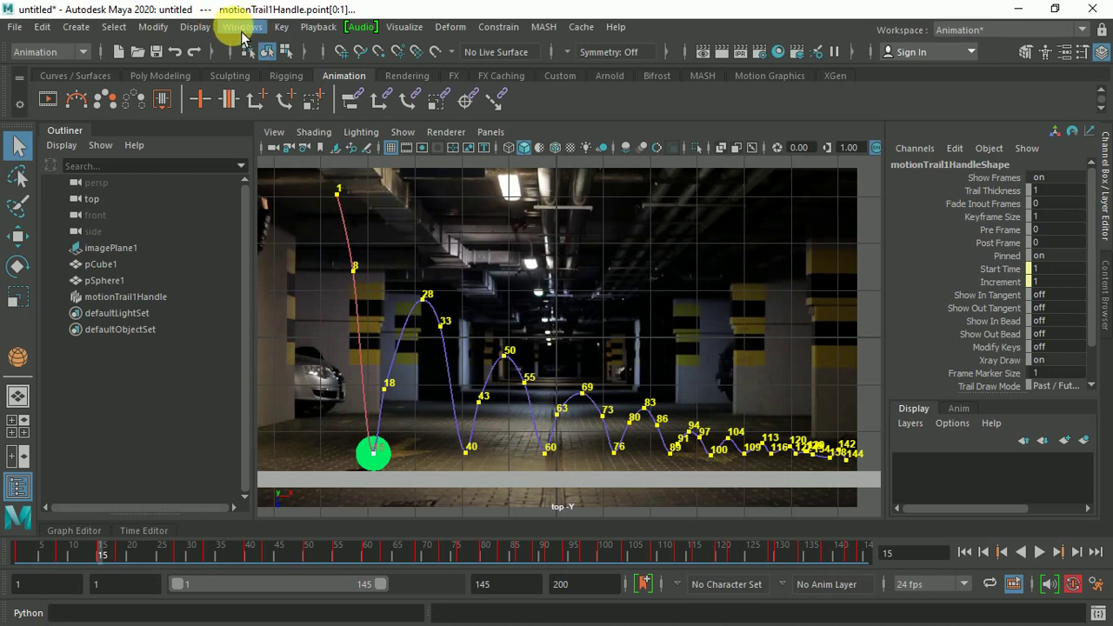
Step: Reopen the Graph Editor under the top view, close the Expression Editor, and frame imagePlane1
left_click(241, 29)
mouse_move(285, 118)
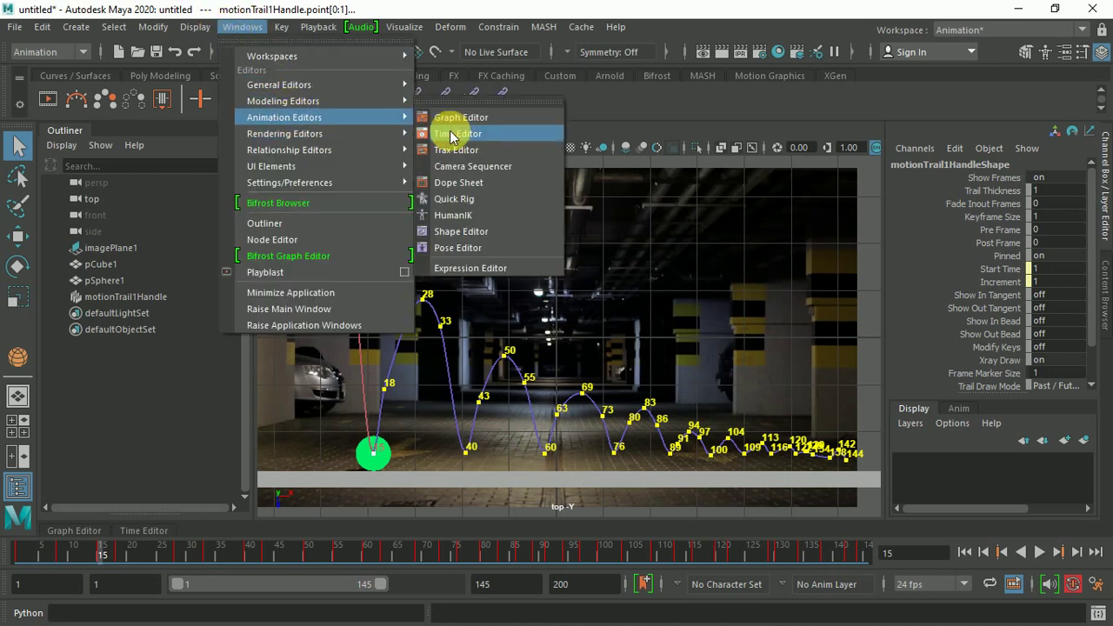
left_click(452, 117)
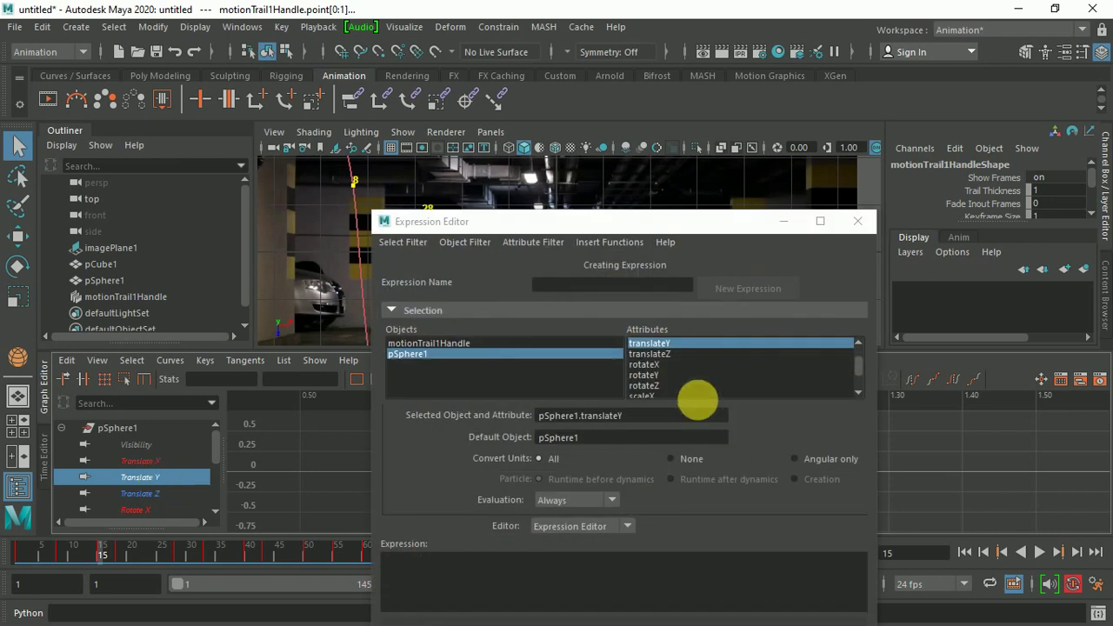
left_click(694, 355)
scroll(674, 392, "up", 2)
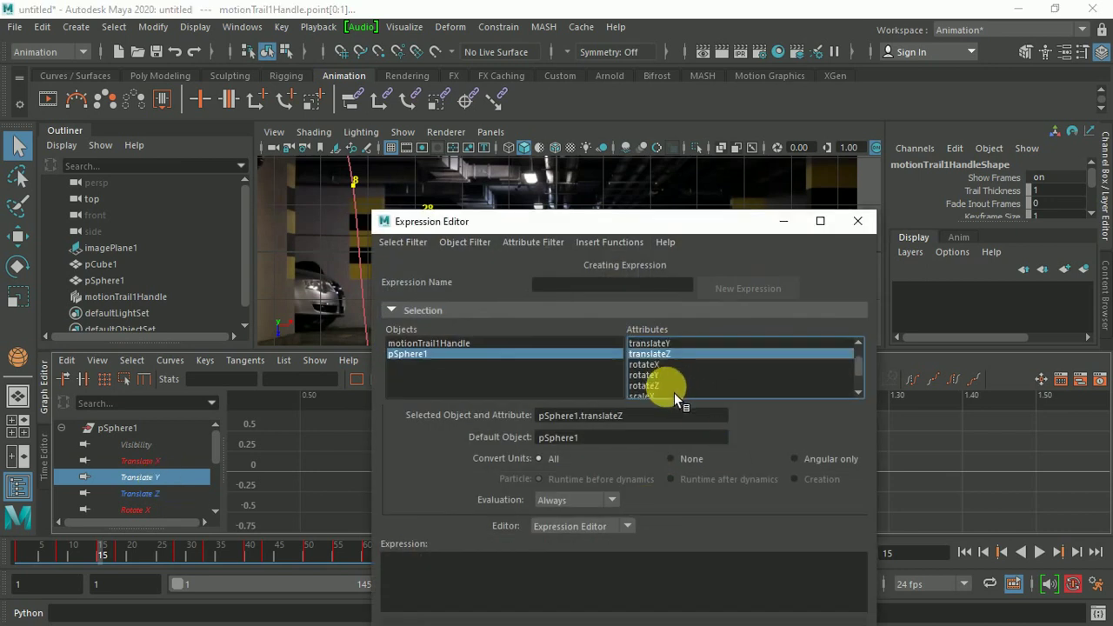
scroll(674, 392, "up", 1)
left_click(706, 347)
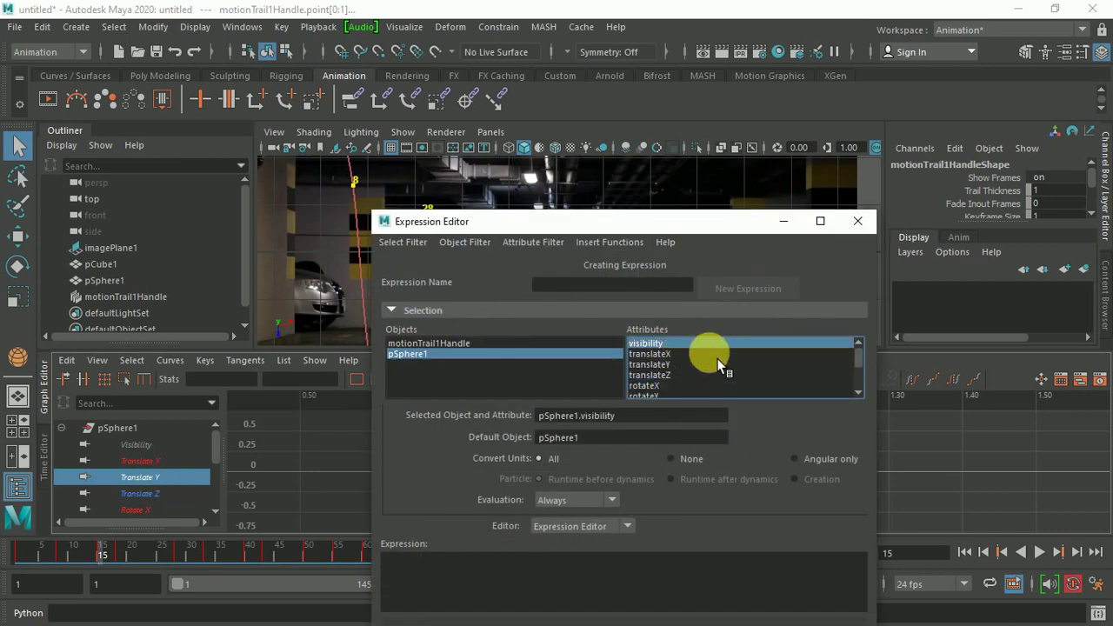
left_click(859, 223)
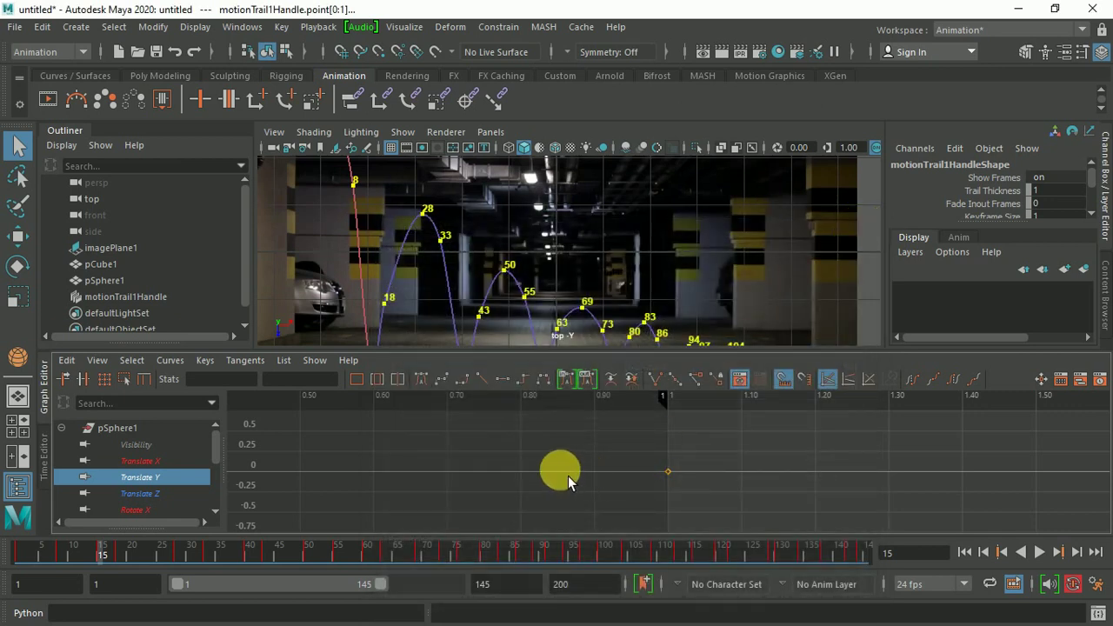
left_click(592, 256)
key("f")
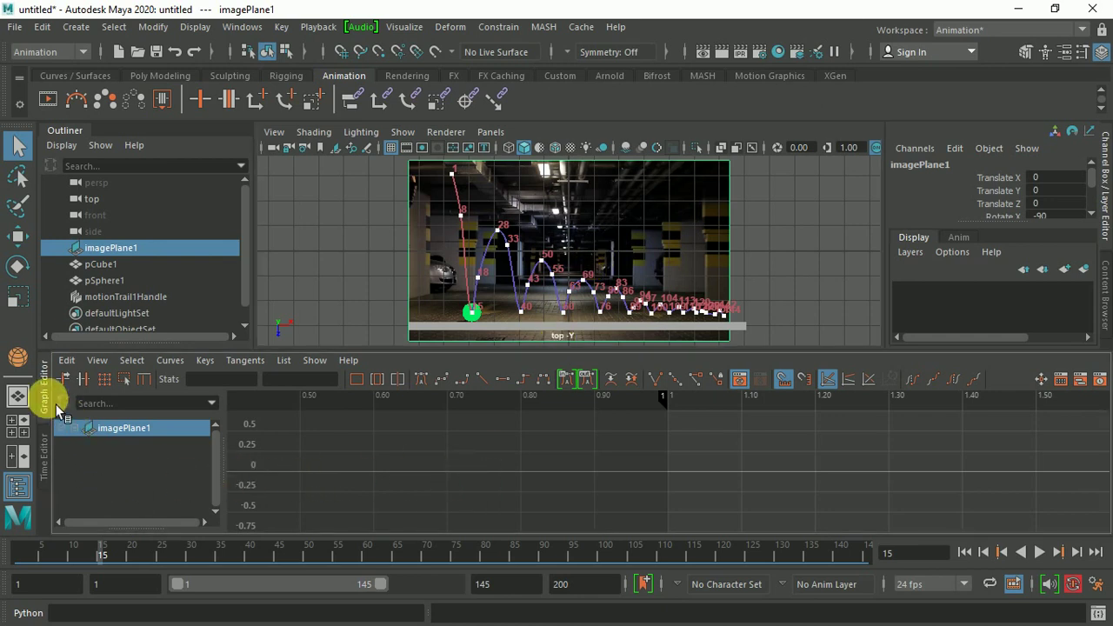
Step: Collapse the Graph Editor and reselect imagePlane1 in the maximized top view
left_click(44, 396)
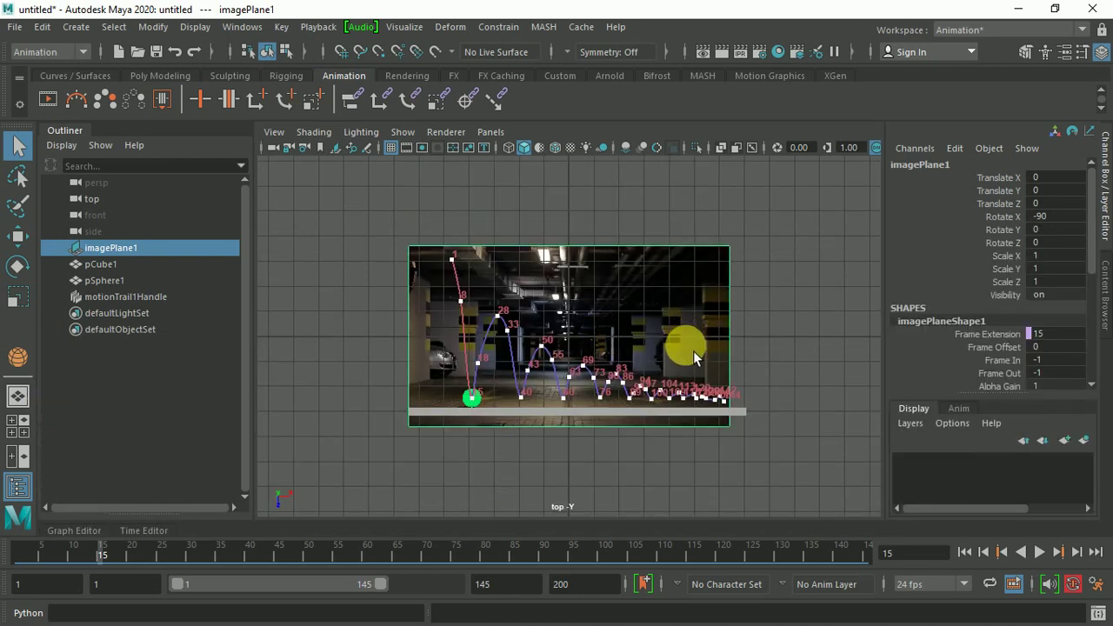
key("space")
left_click(755, 272)
key("space")
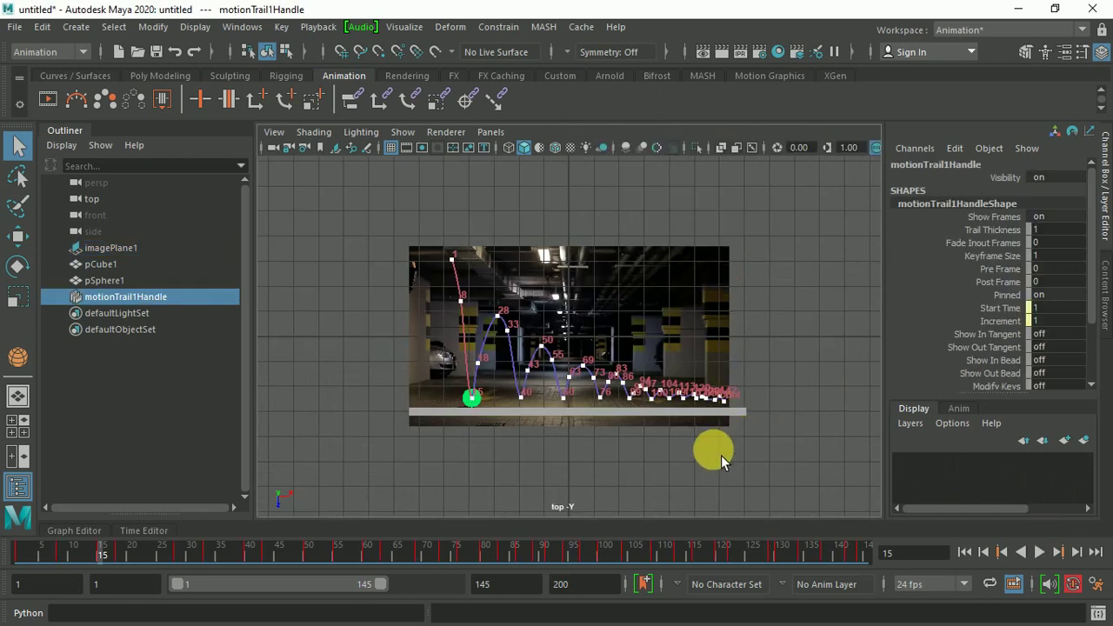
left_click(683, 329)
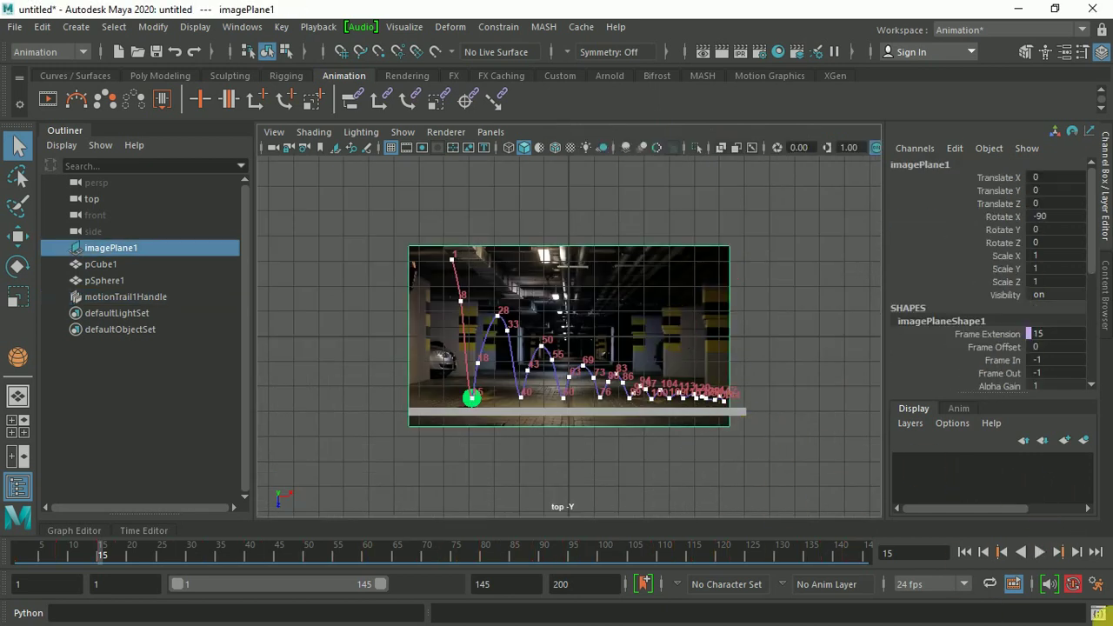
Step: Create a display layer from imagePlane1 and hide it with the layer's V toggle
left_click(910, 422)
left_click(922, 419)
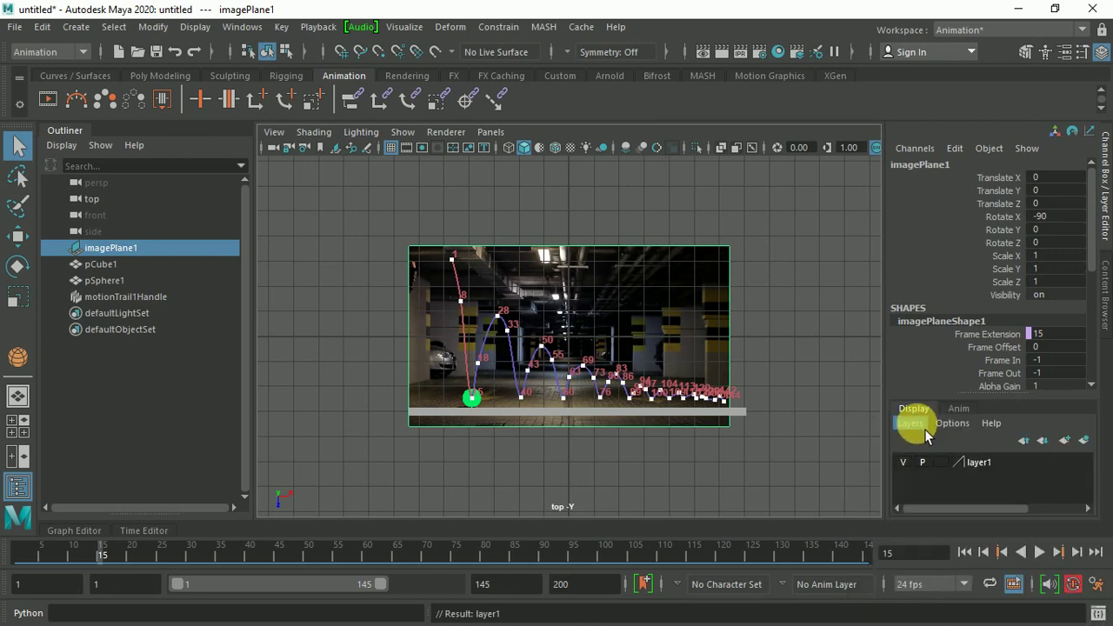
left_click(926, 432)
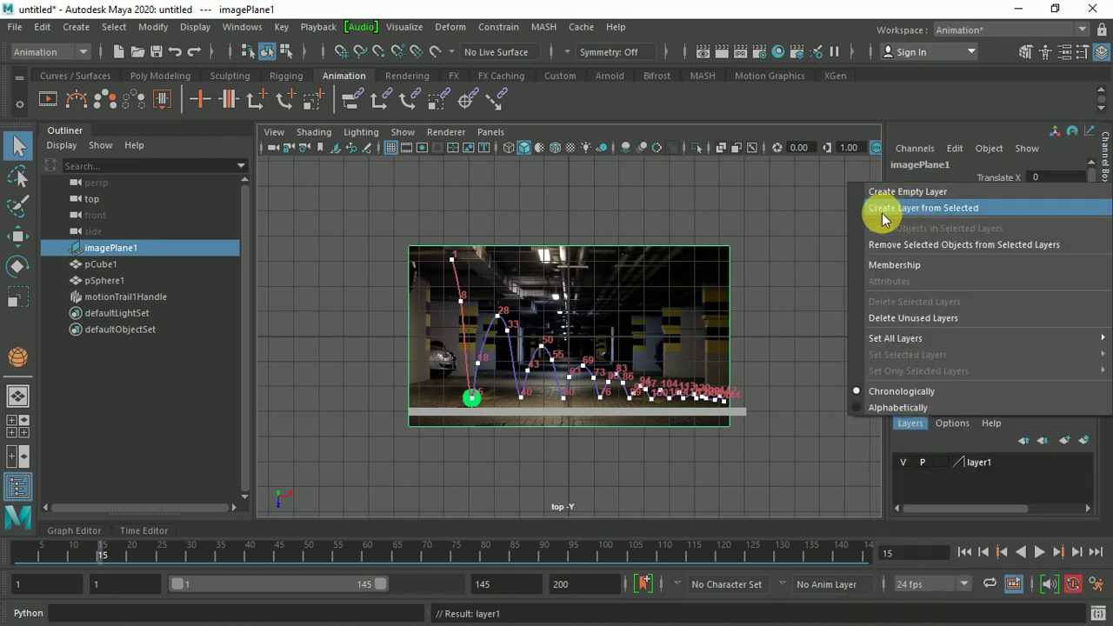
left_click(947, 212)
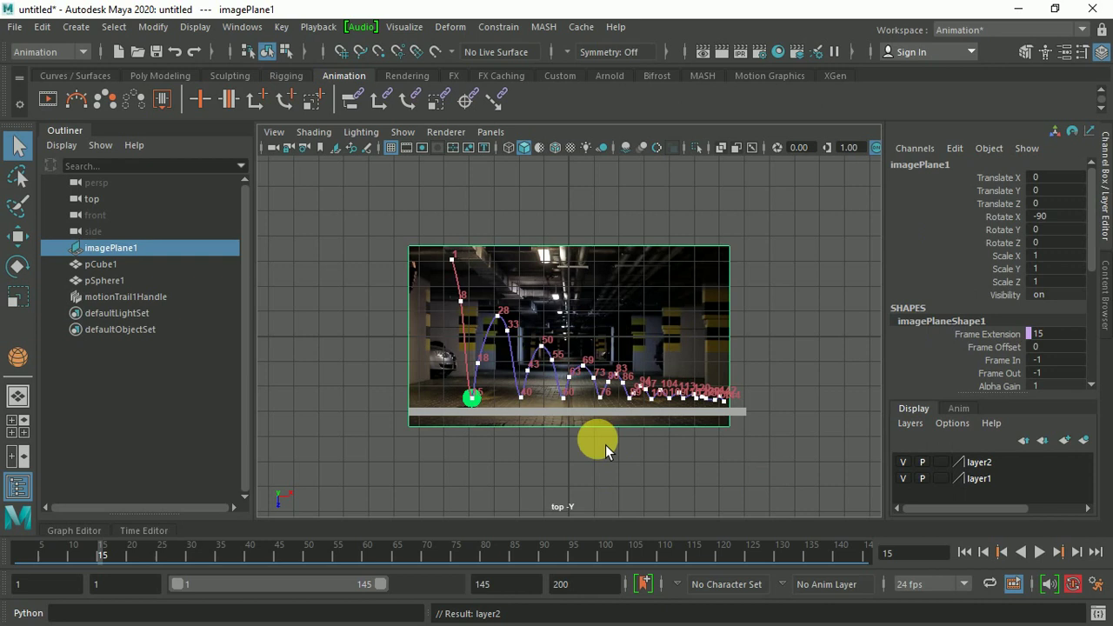
left_click(907, 463)
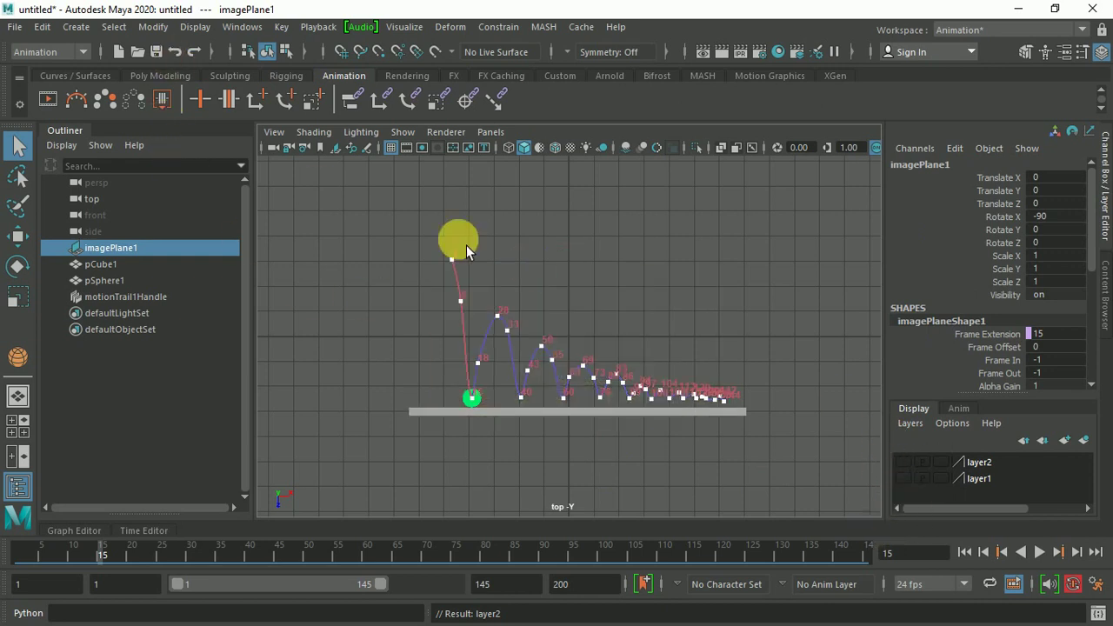
Step: Deselect the image plane and switch the top view to full screen
left_click(585, 250)
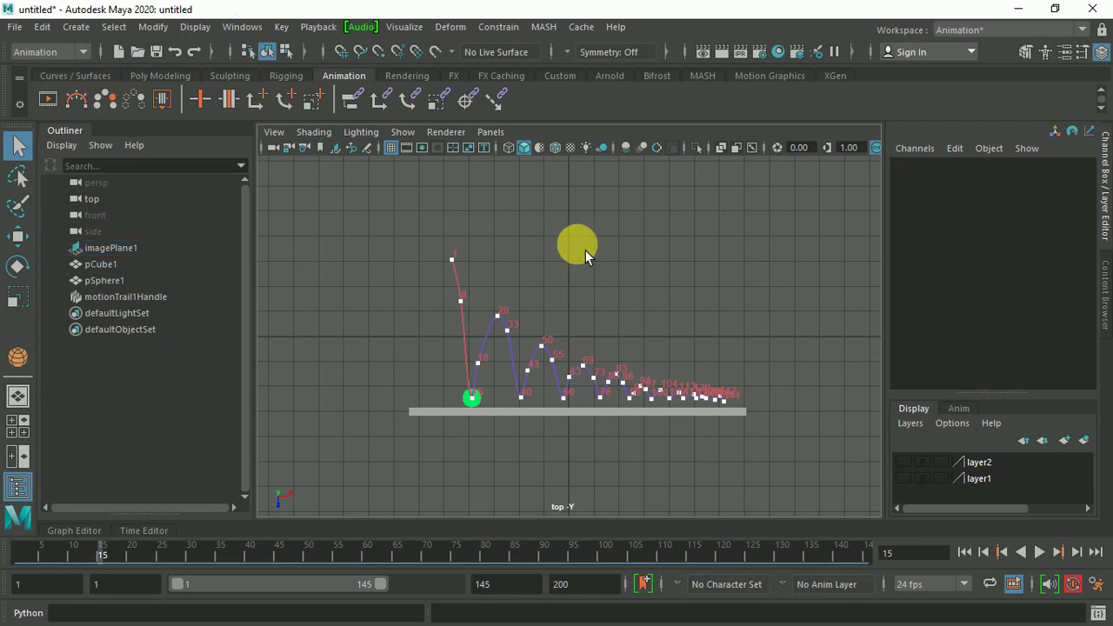
key("space")
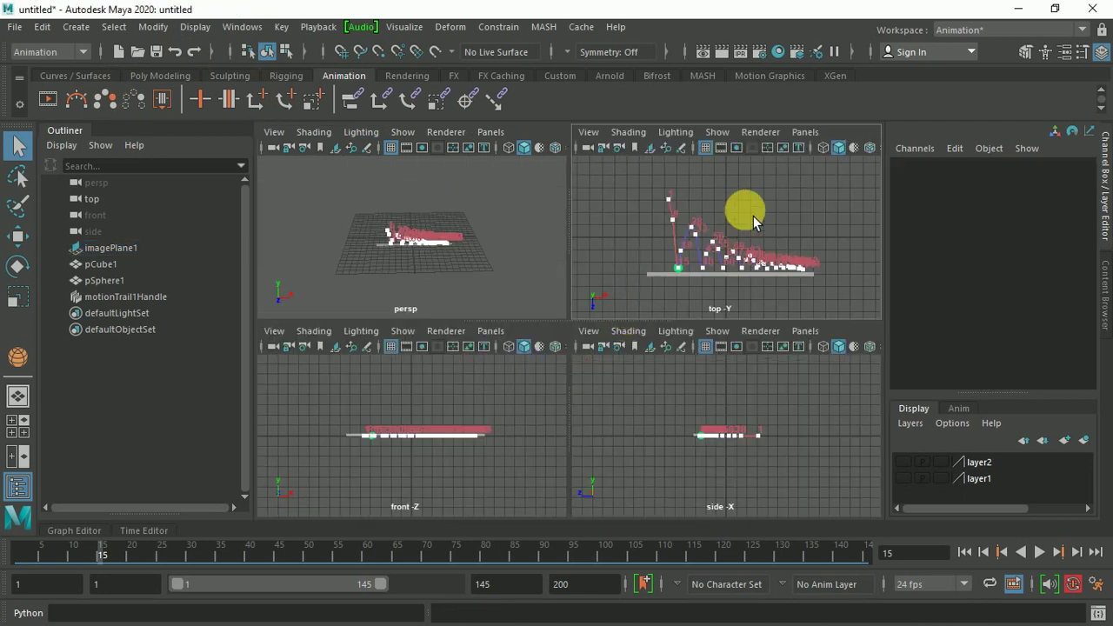
key("space")
key("ctrl+space")
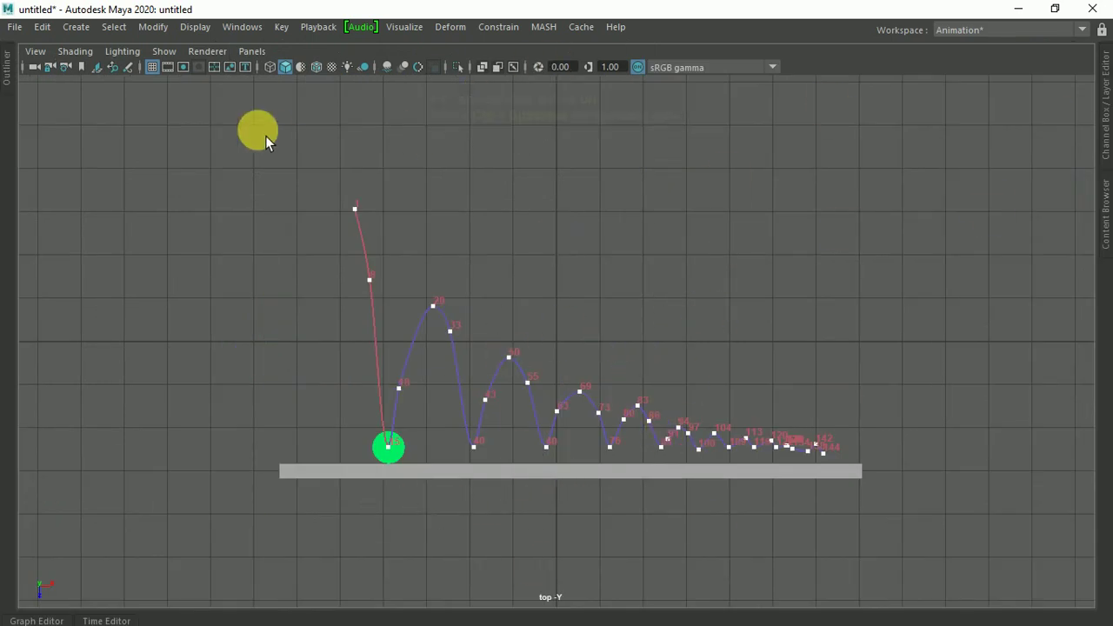
Step: Uncheck Show > Motion Trails in the top view, then restore the full interface with Ctrl+Space
left_click(162, 51)
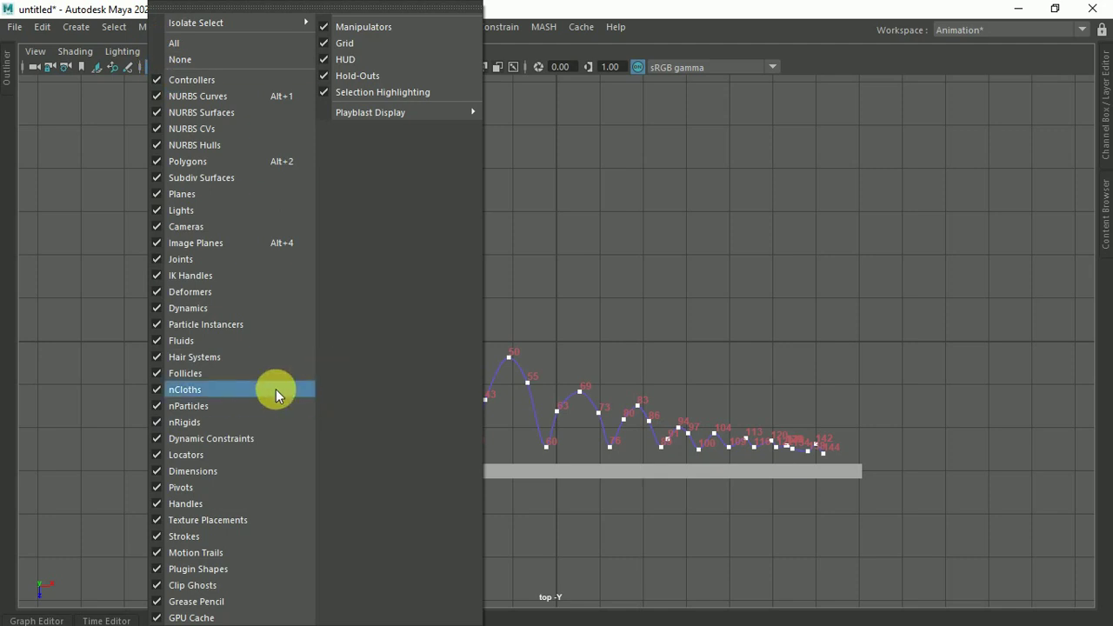
left_click(174, 552)
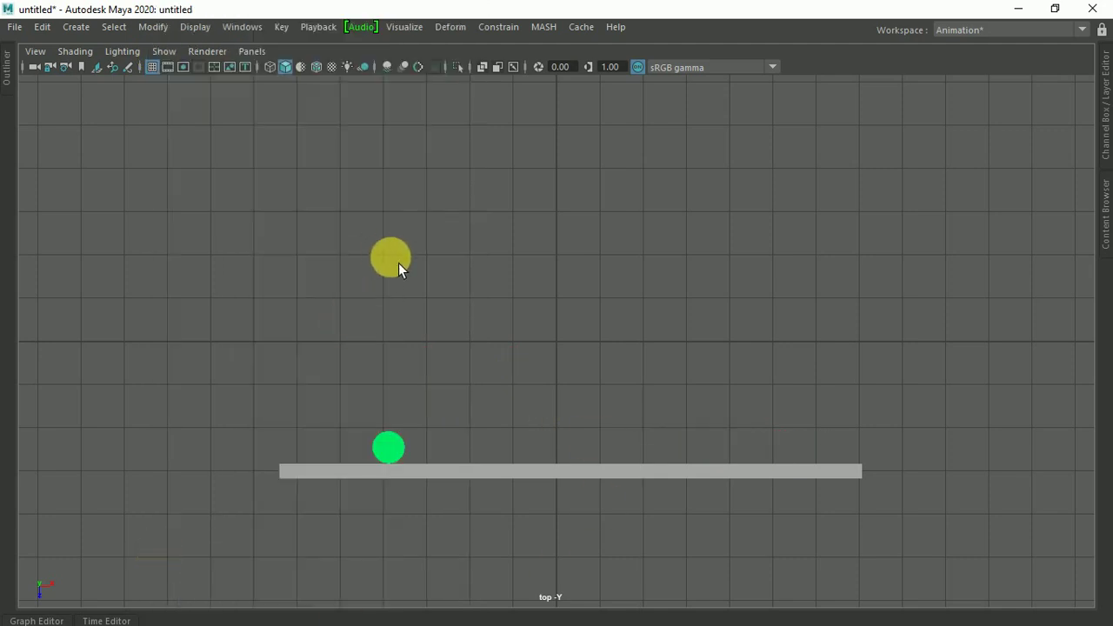
scroll(531, 309, "down", 3)
scroll(565, 345, "down", 2)
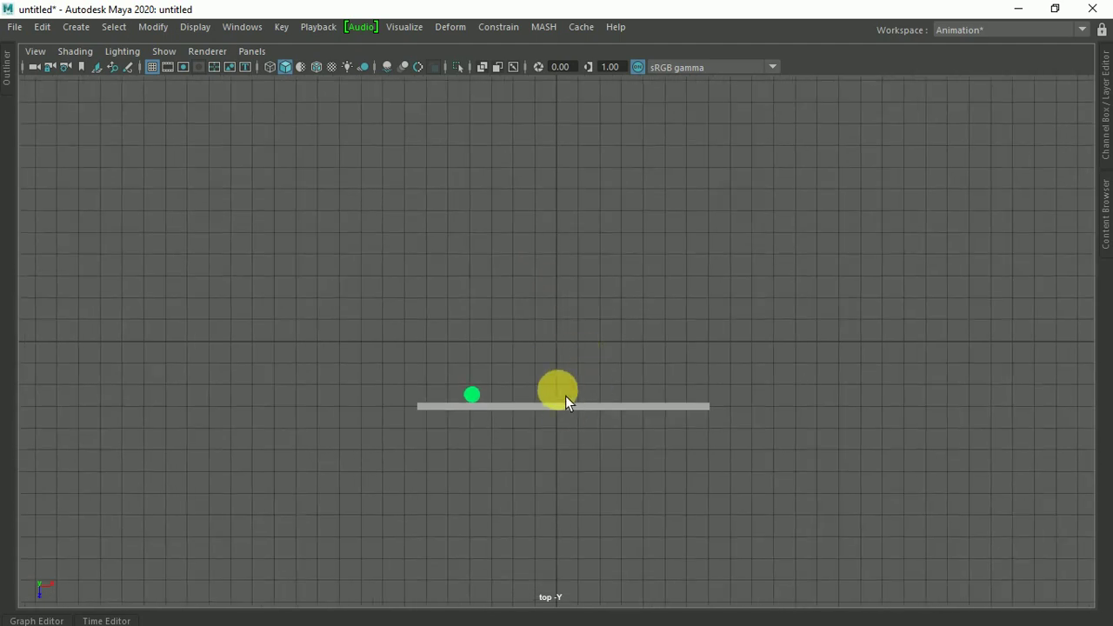
scroll(561, 400, "up", 2)
scroll(555, 405, "up", 1)
scroll(556, 408, "up", 1)
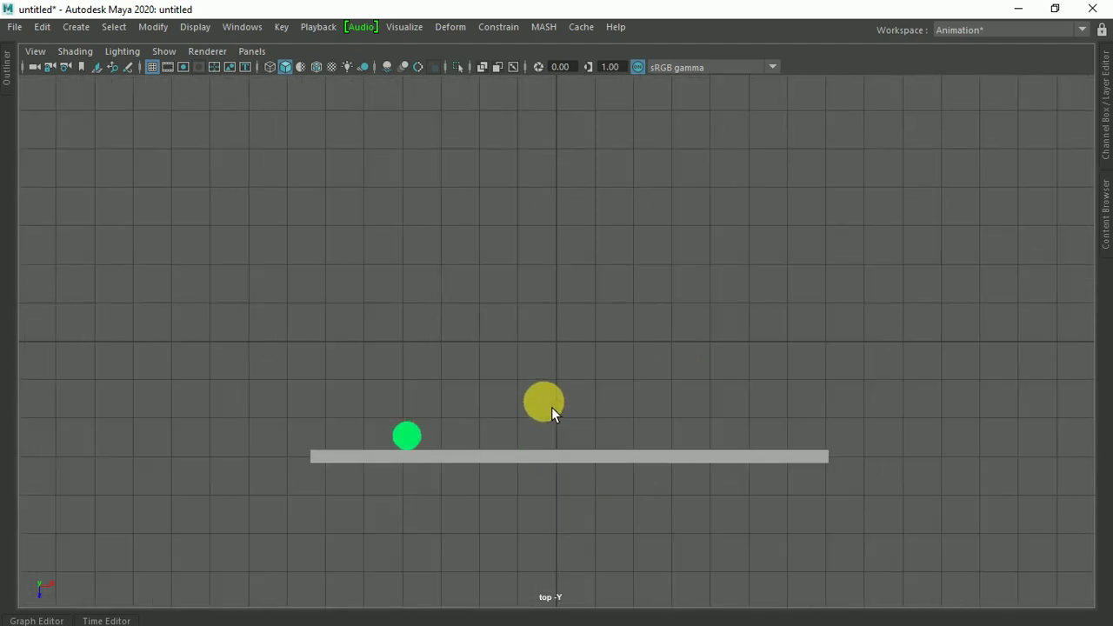
scroll(551, 407, "down", 2)
scroll(551, 406, "down", 1)
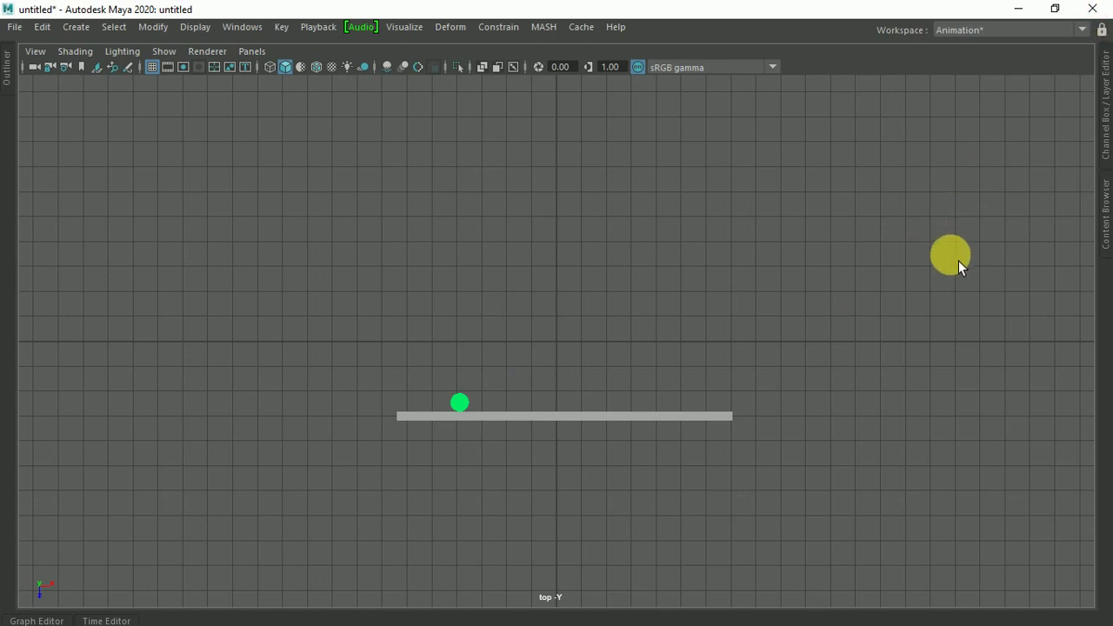
key("ctrl+space")
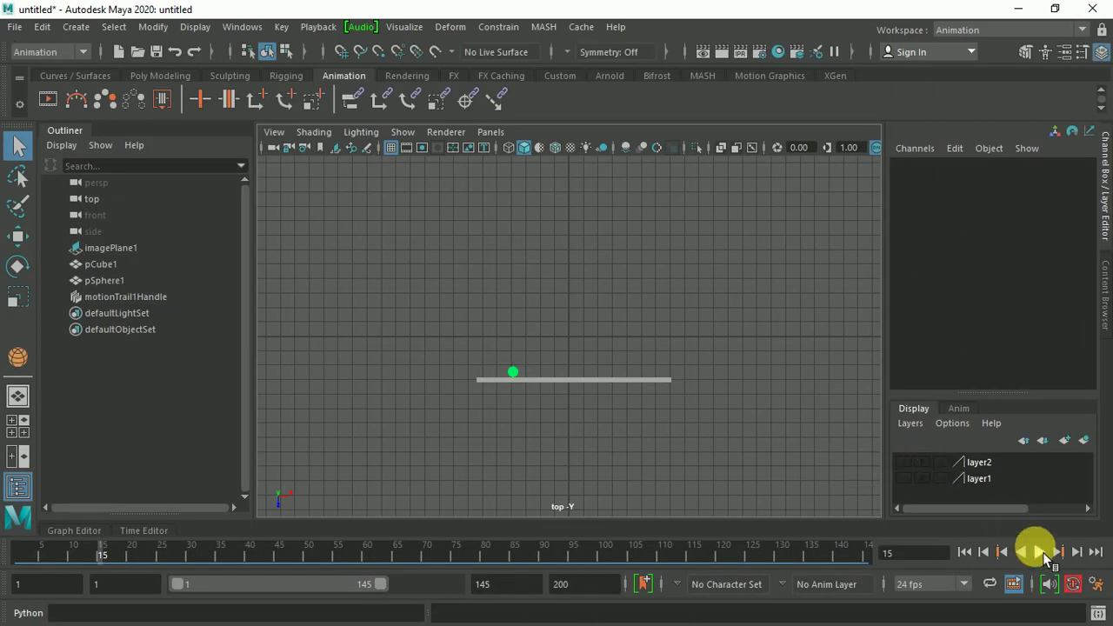
Step: Play and stop the animation at frame 88, then zoom into the maximized perspective view
left_click(1049, 559)
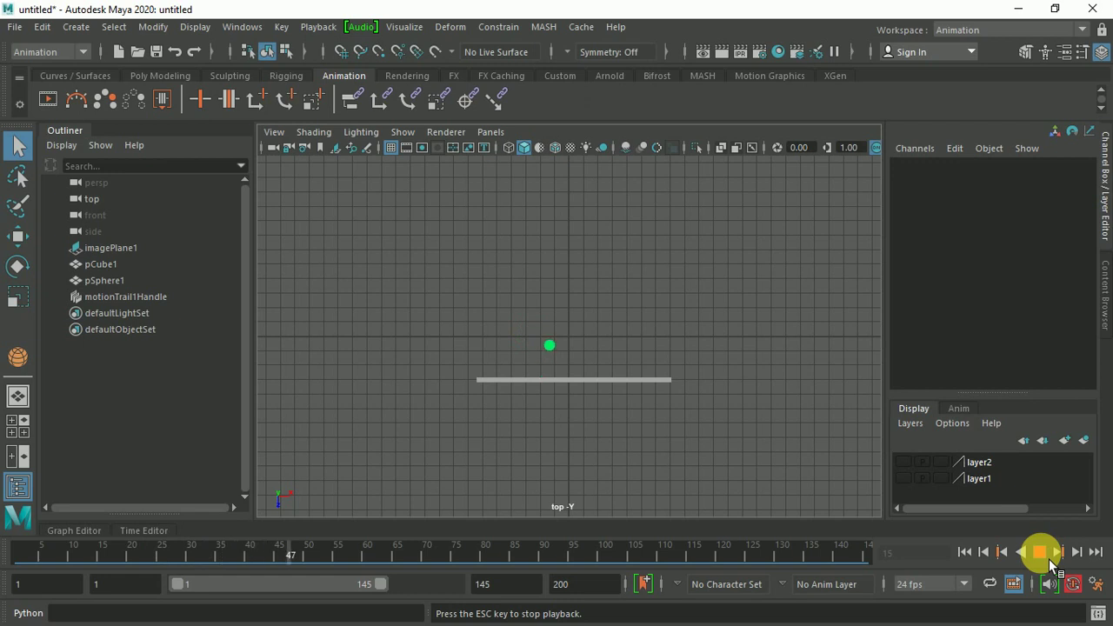
left_click(1049, 559)
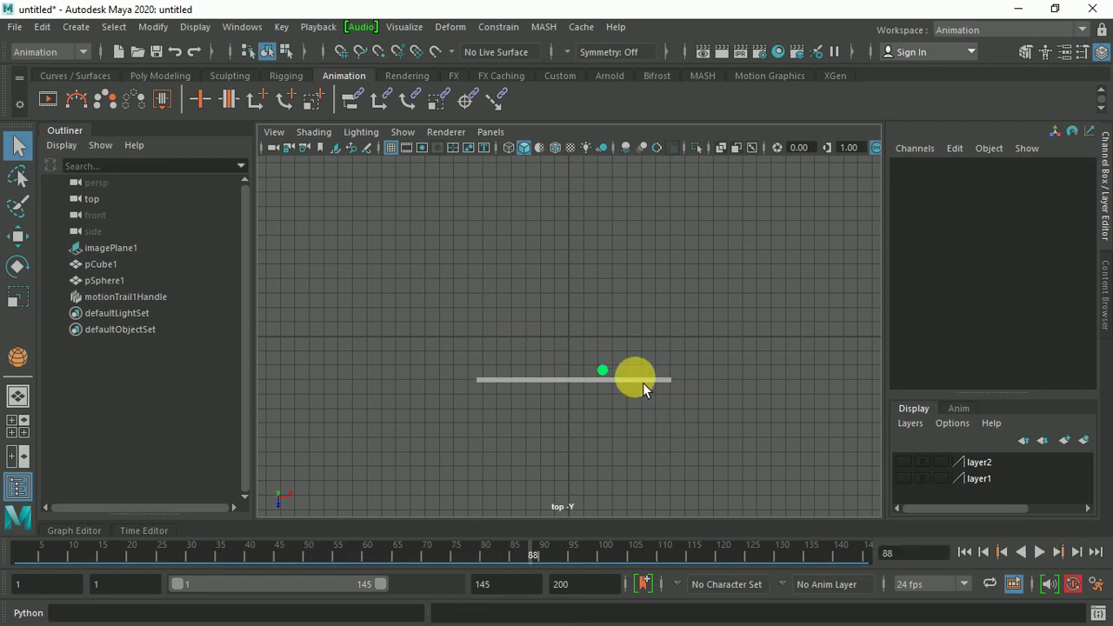
mouse_move(643, 383)
right_mouse_down("alt")
mouse_move(706, 446)
mouse_move(703, 385)
right_mouse_up("alt")
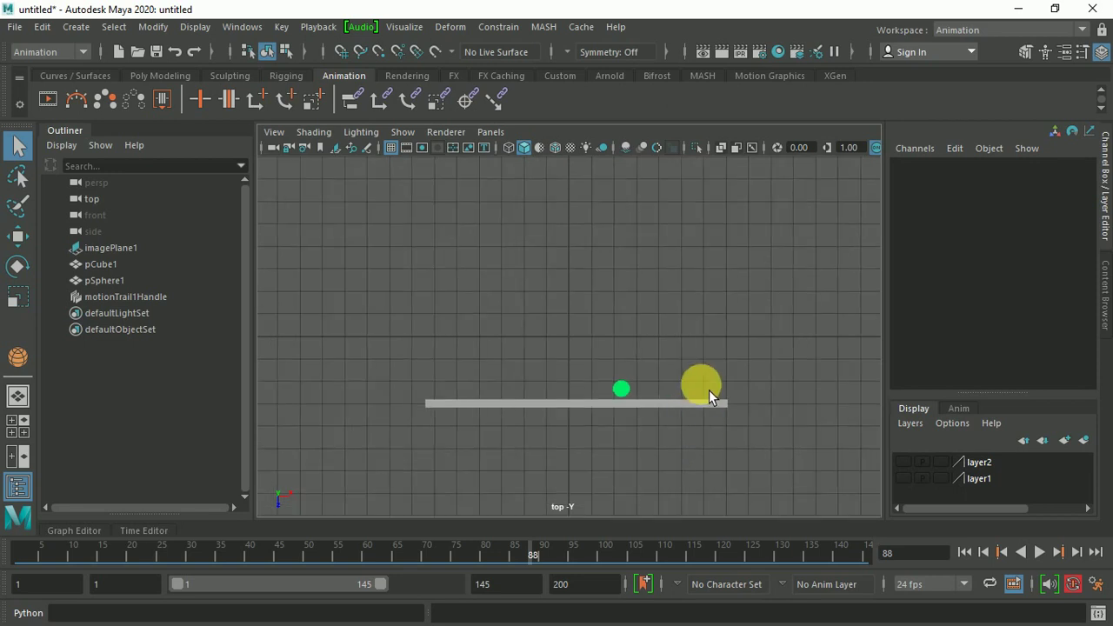
key("space")
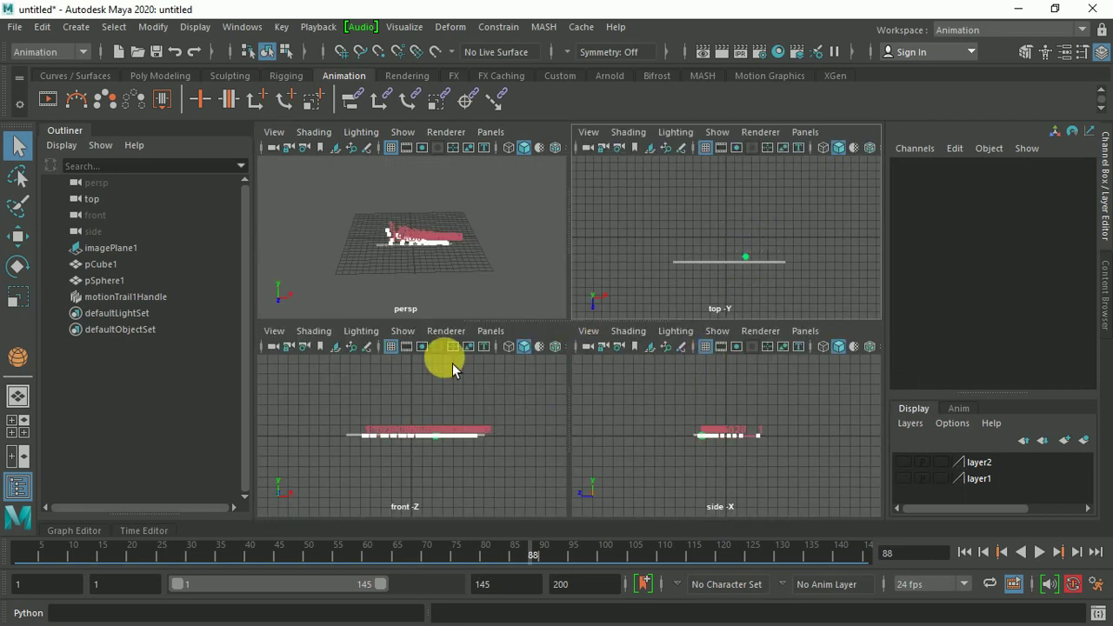
key("space")
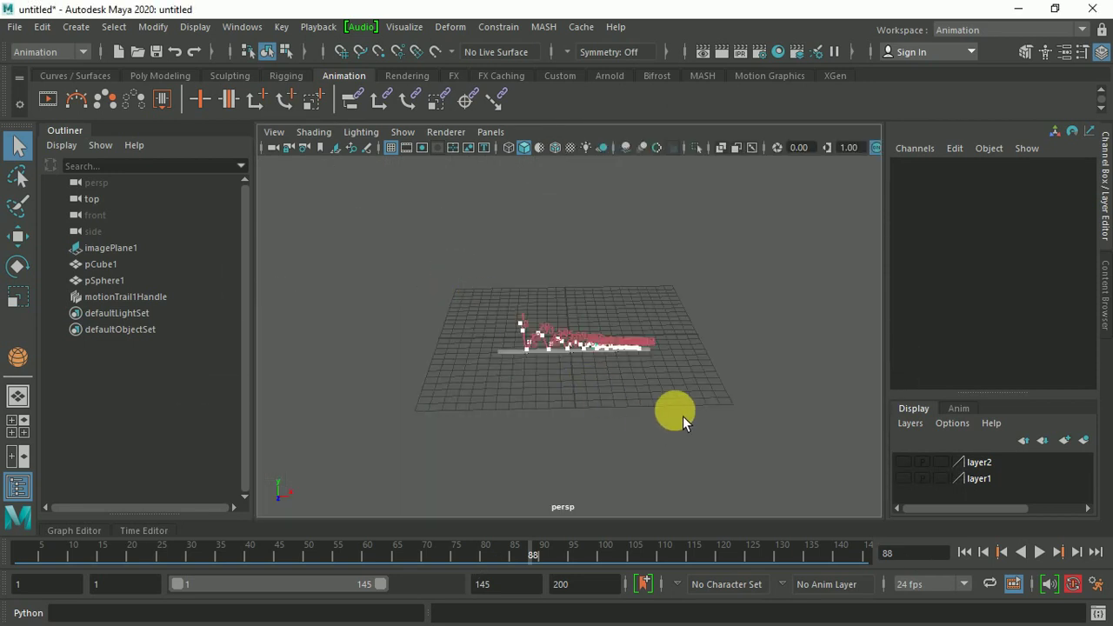
scroll(683, 416, "up", 3)
scroll(684, 417, "up", 2)
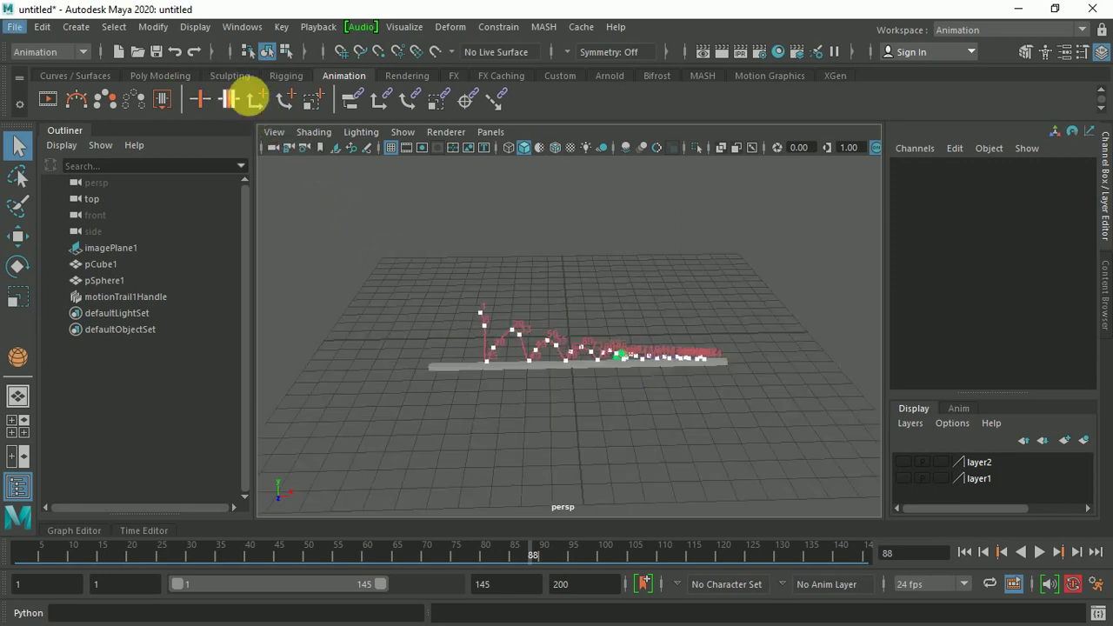
Step: Hide the motion trail and the ground grid in the perspective view
left_click(401, 133)
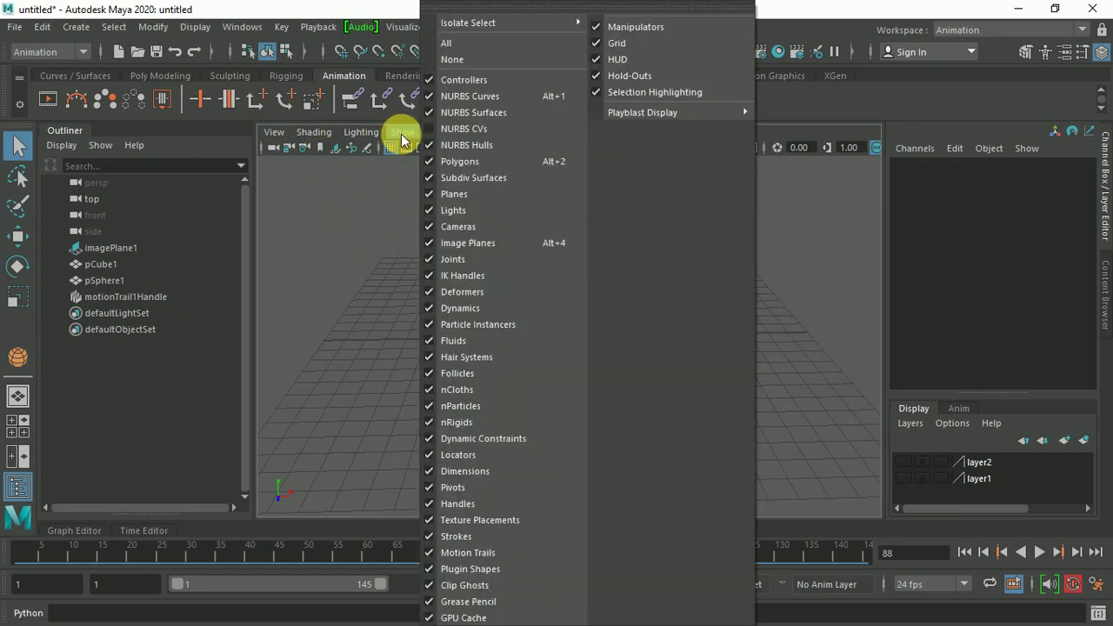
left_click(436, 556)
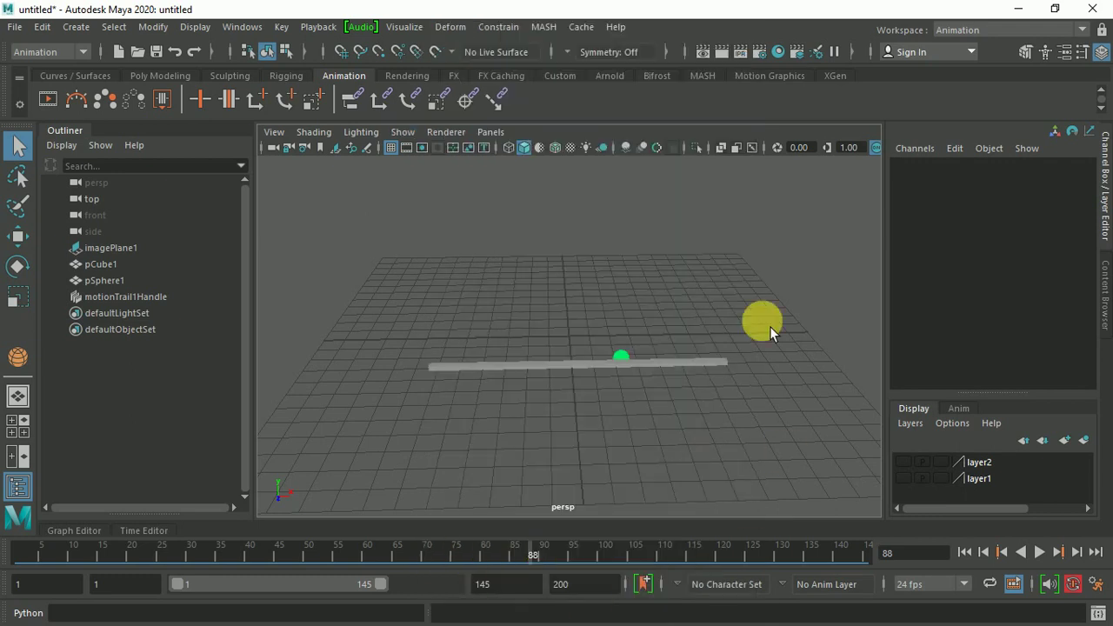
left_click(396, 146)
mouse_move(731, 431)
left_mouse_down("alt")
mouse_move(726, 452)
mouse_move(475, 427)
left_mouse_up("alt")
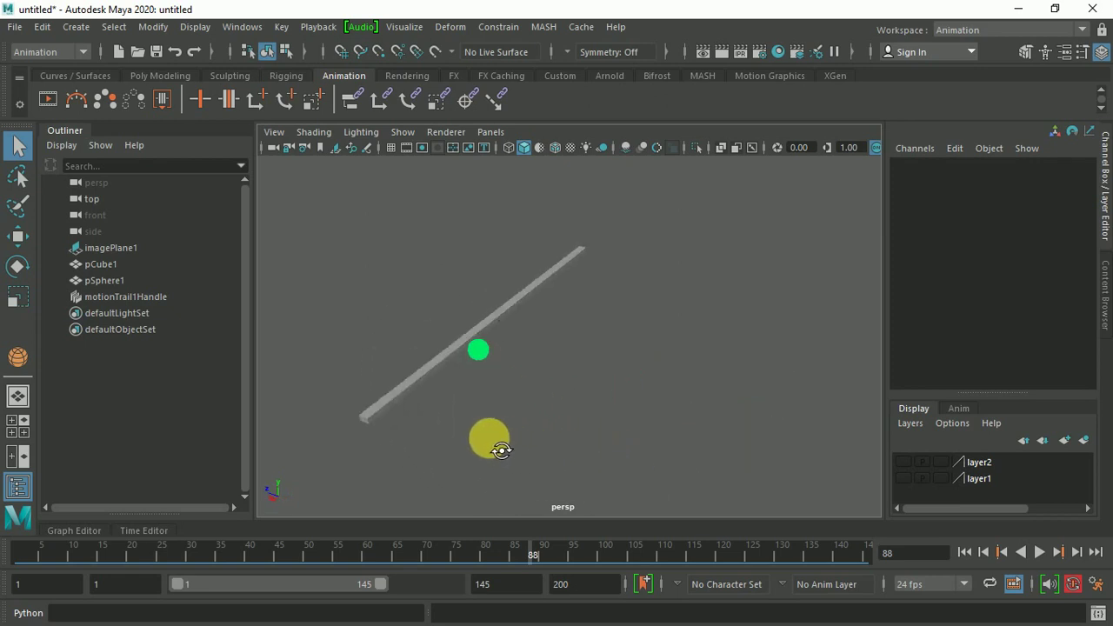
Step: Select the pCube1 plank and activate the Move tool
left_click(77, 100)
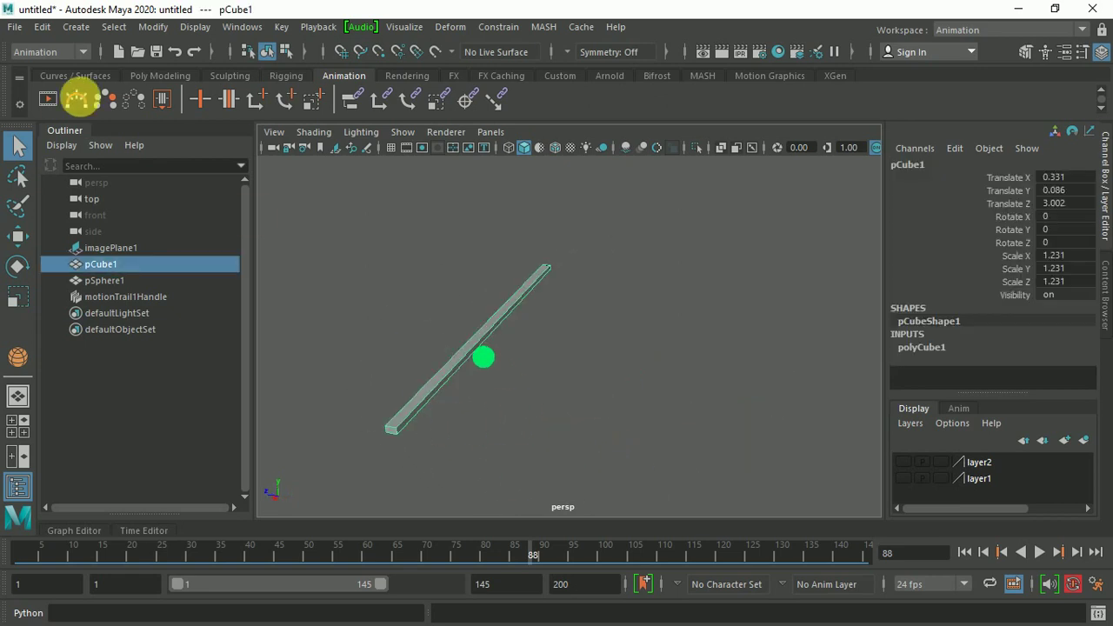
left_click(154, 82)
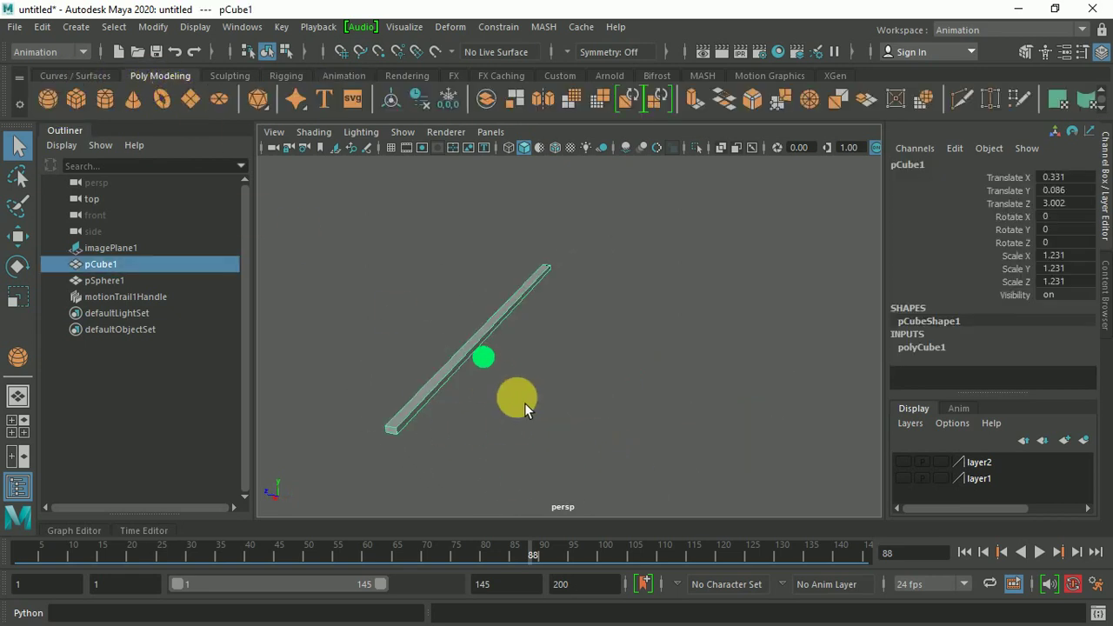
left_click(17, 236)
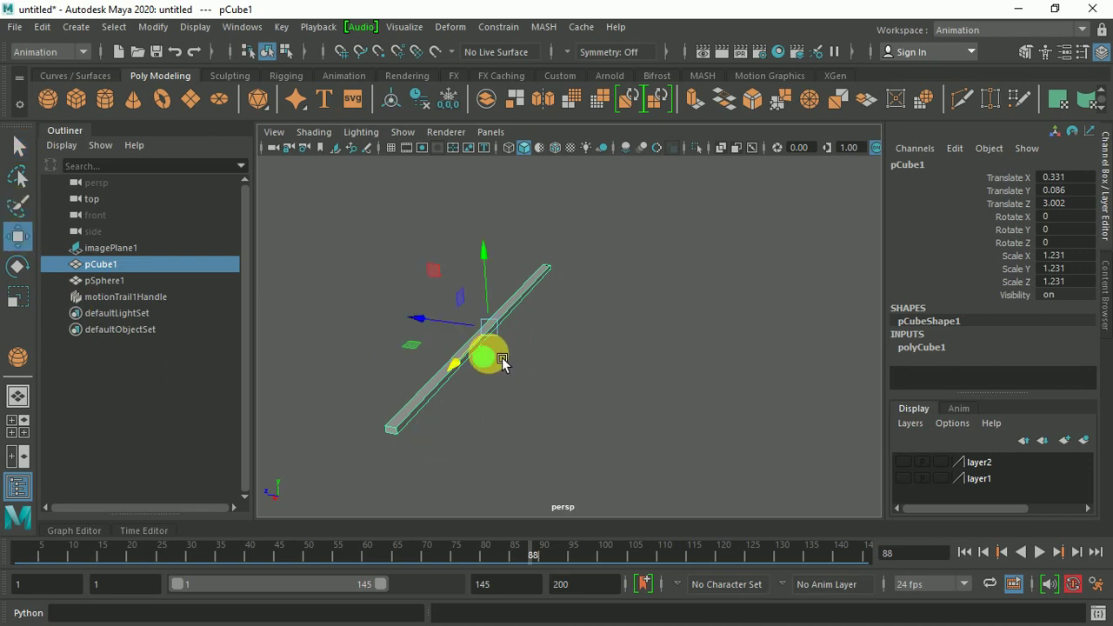
left_click(18, 266)
Step: Scale pCube1 uniformly and along Z into a 1.606 × 1.606 × 25.027 floor slab
left_click(19, 237)
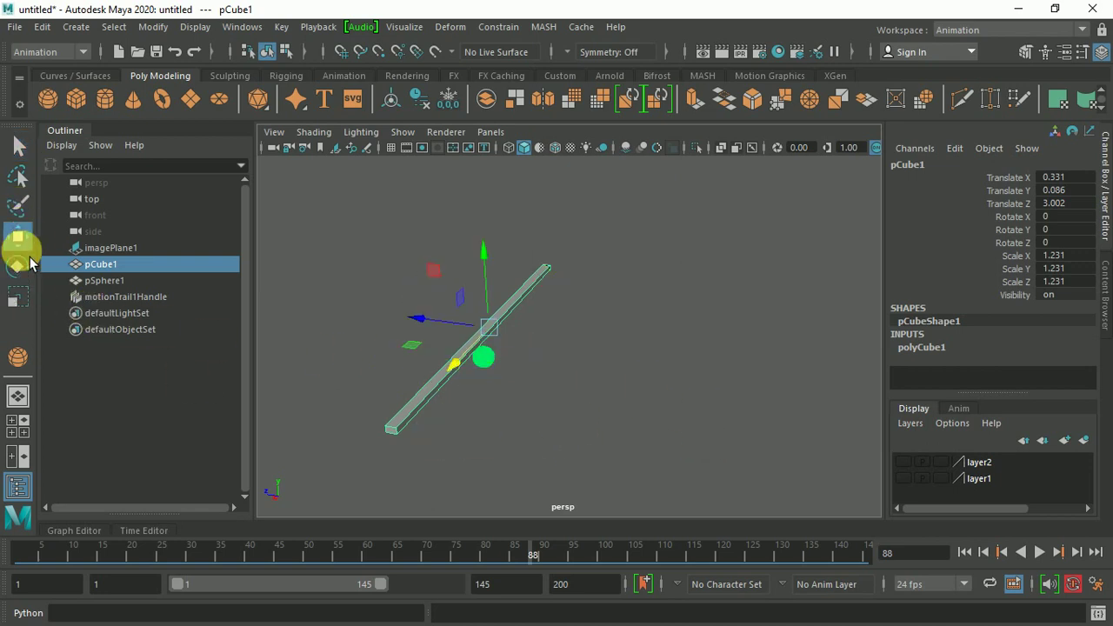
left_click(17, 297)
mouse_move(488, 328)
left_mouse_down()
mouse_move(516, 339)
mouse_move(244, 299)
mouse_move(32, 300)
mouse_move(12, 261)
left_mouse_up()
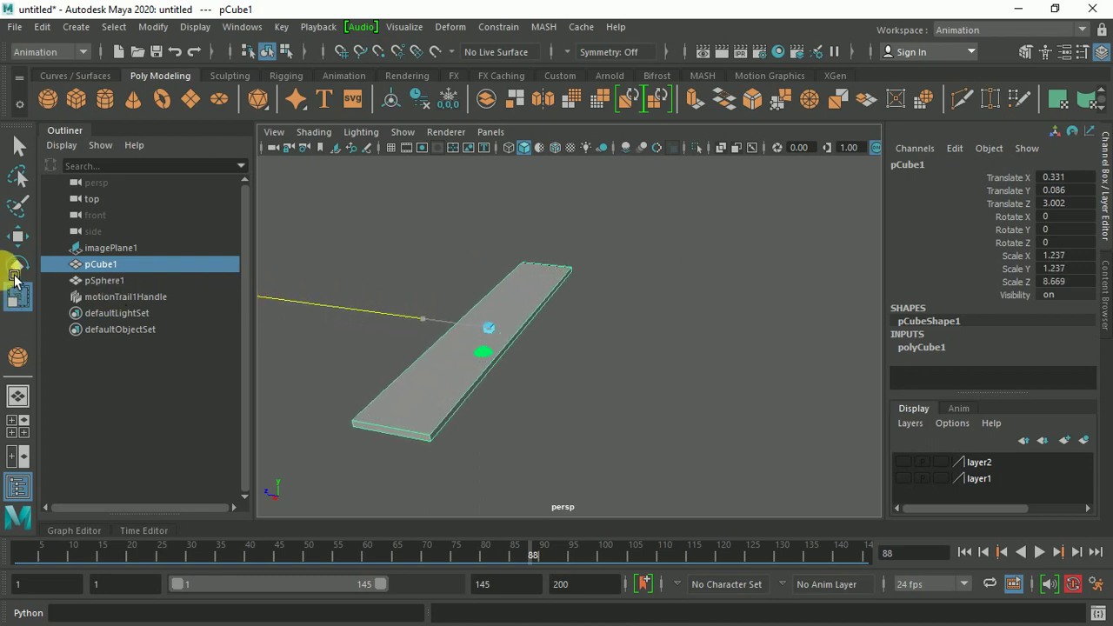
left_click(441, 338)
mouse_move(501, 336)
left_mouse_down()
mouse_move(459, 323)
mouse_move(551, 355)
mouse_move(423, 318)
mouse_move(441, 327)
mouse_move(311, 310)
mouse_move(356, 317)
left_mouse_up()
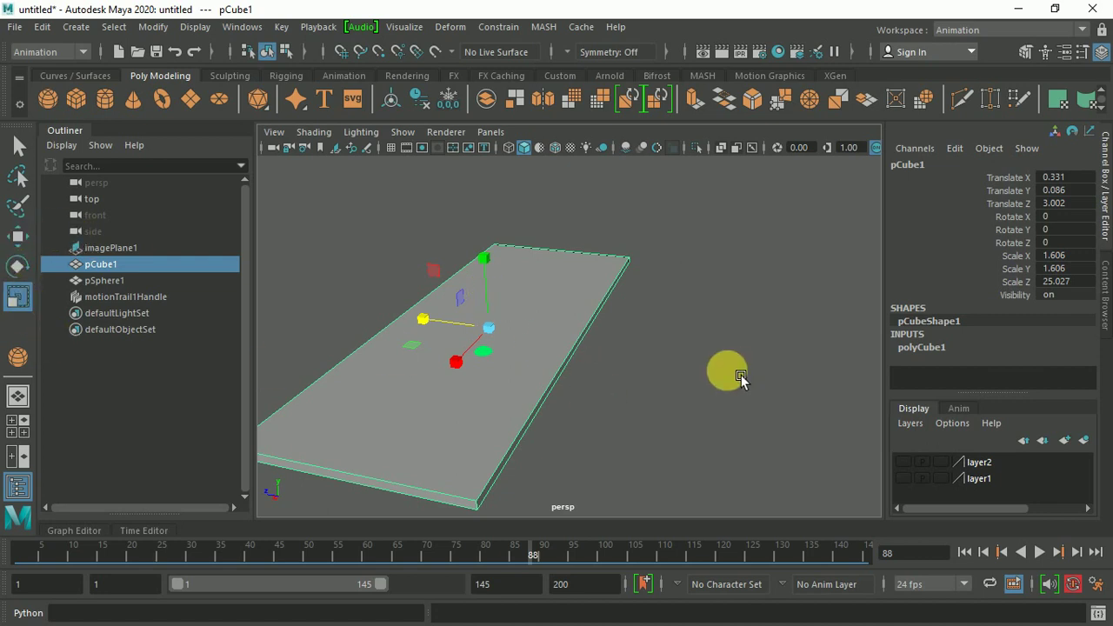
mouse_move(690, 409)
left_mouse_down("alt")
mouse_move(683, 423)
mouse_move(527, 387)
mouse_move(649, 386)
mouse_move(636, 435)
mouse_move(641, 484)
mouse_move(649, 369)
mouse_move(648, 396)
left_mouse_up("alt")
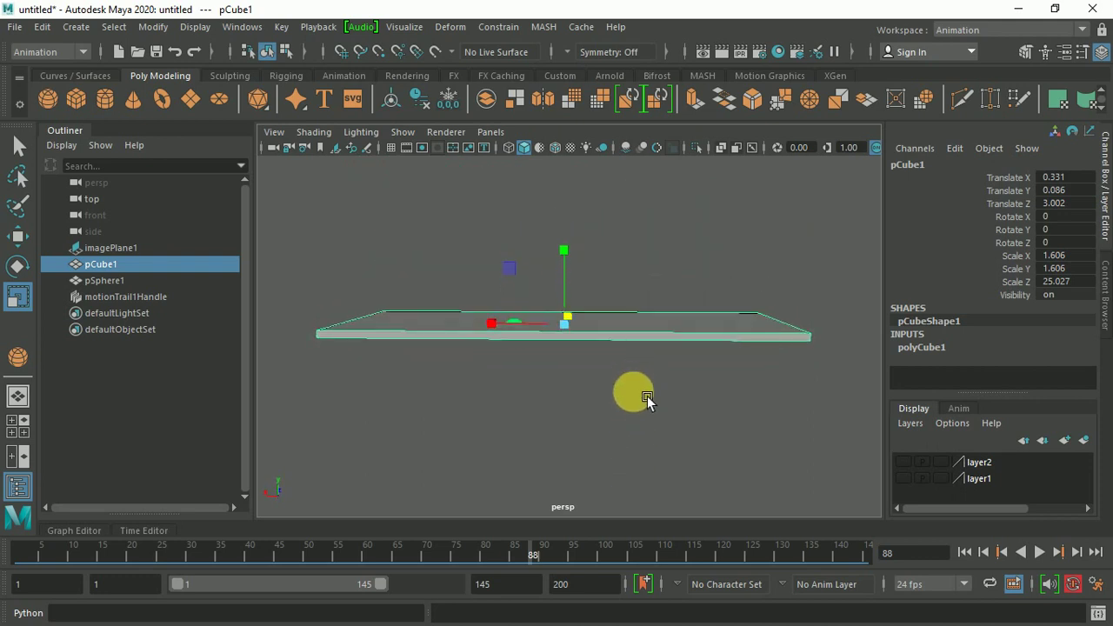
Step: Lower the slab beneath the sphere with the Move tool and reselect it
key("w")
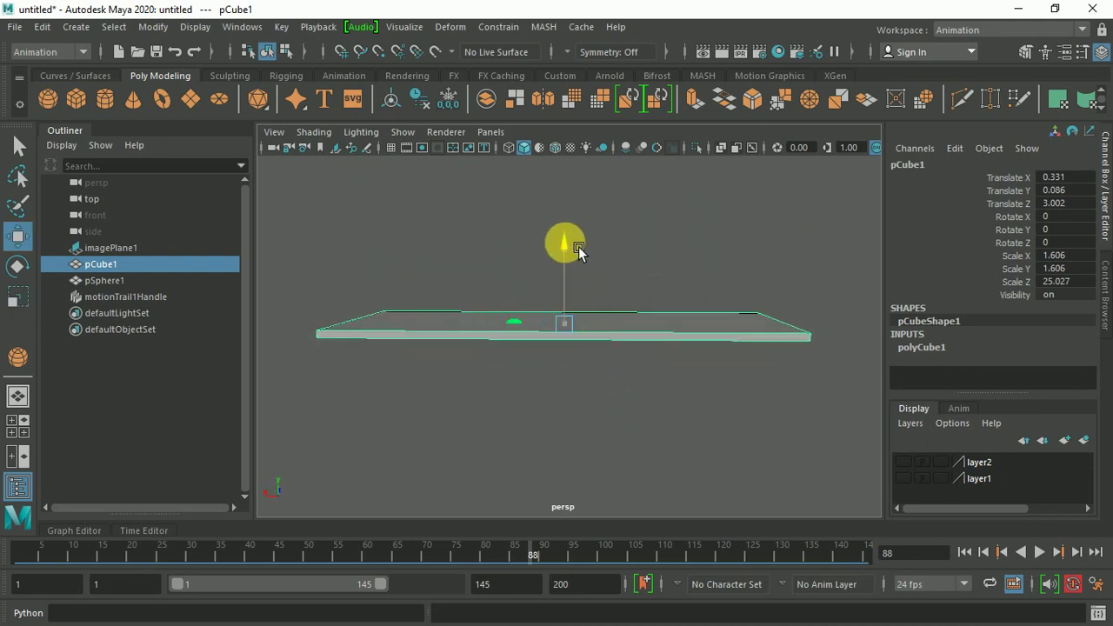
mouse_move(578, 246)
left_mouse_down()
mouse_move(579, 470)
mouse_move(601, 441)
mouse_move(601, 378)
left_mouse_up()
left_click(579, 465)
left_click(601, 369)
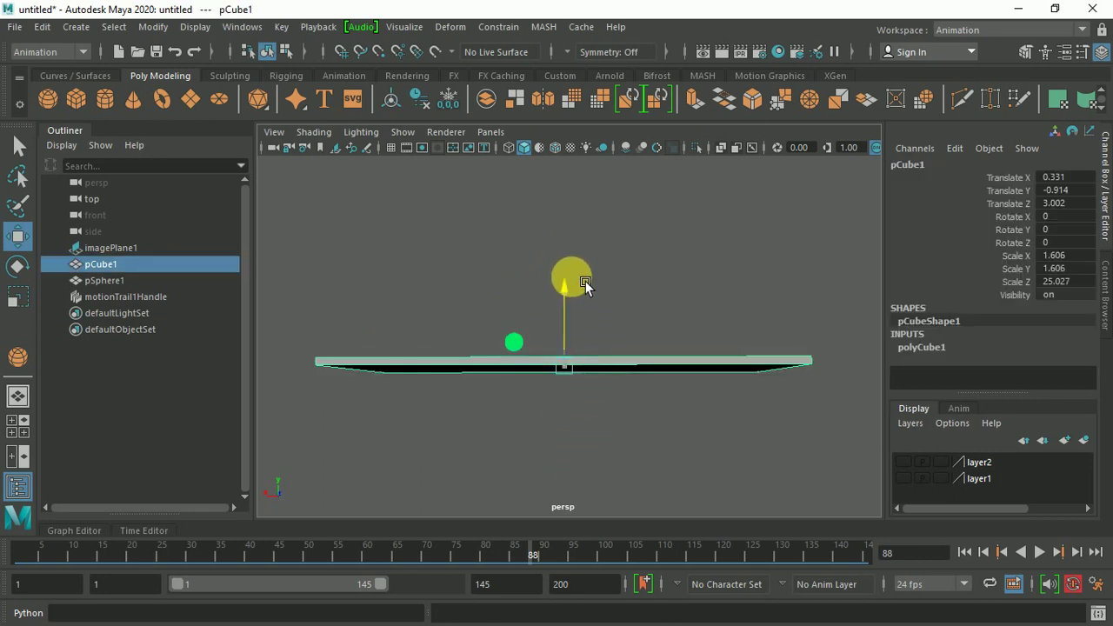
mouse_move(585, 280)
left_mouse_down("alt")
mouse_move(566, 430)
mouse_move(567, 410)
mouse_move(572, 487)
mouse_move(582, 479)
mouse_move(522, 474)
mouse_move(572, 449)
mouse_move(637, 472)
mouse_move(591, 458)
mouse_move(760, 452)
mouse_move(695, 437)
mouse_move(718, 441)
mouse_move(671, 473)
left_mouse_up("alt")
Step: In four-view layout, move pCube1 along Y and undo the overshoot, leaving Translate Y -0.531
key("space")
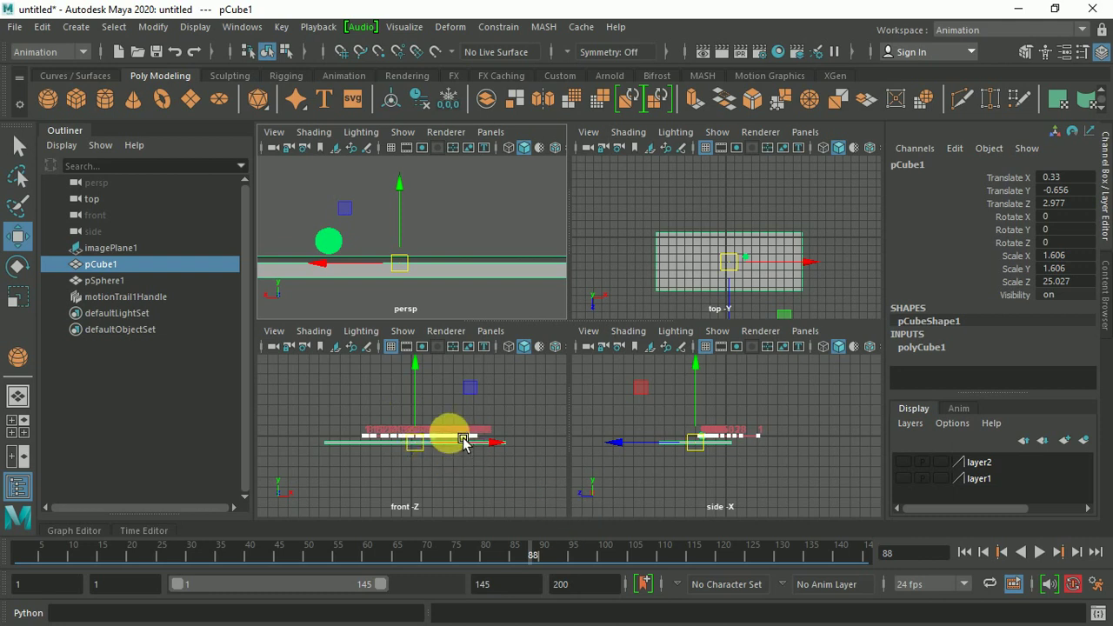
left_click(418, 199)
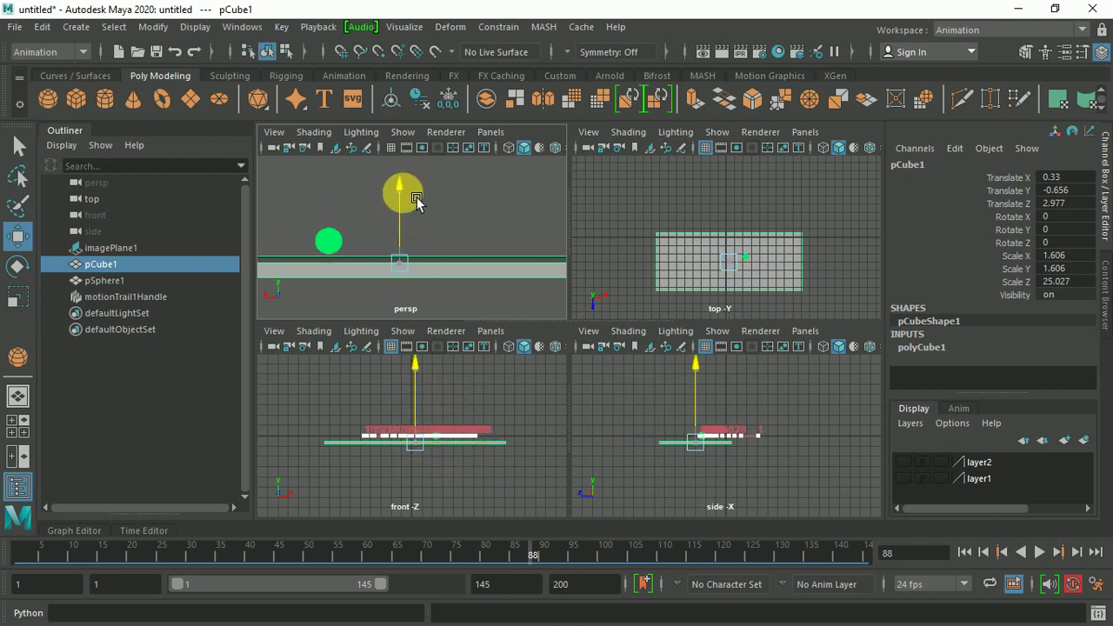
left_click(380, 275)
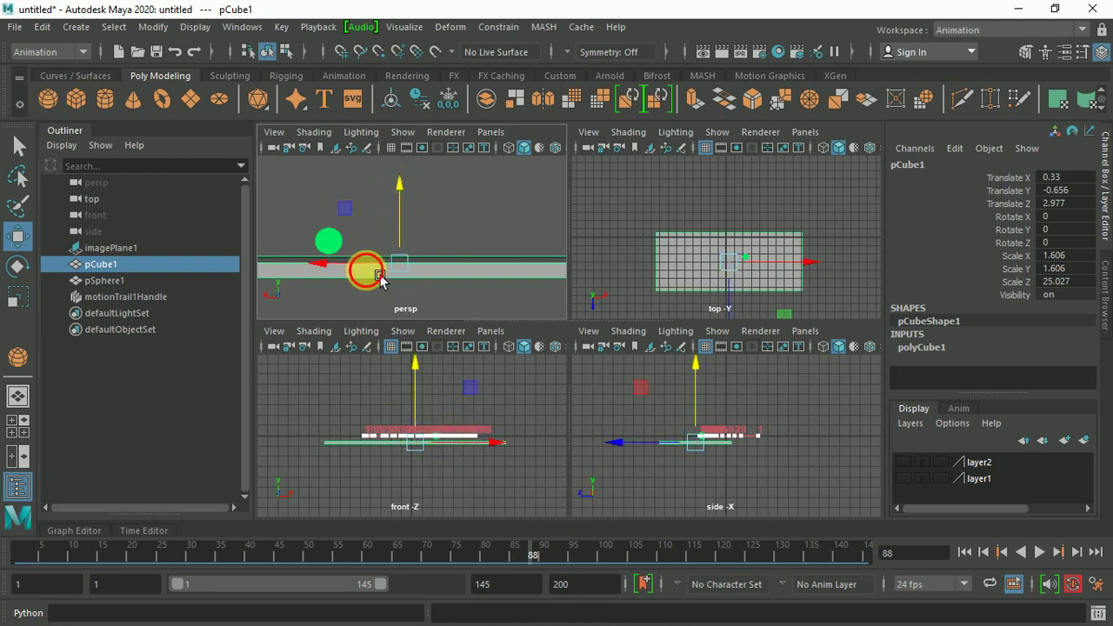
left_click_drag(380, 271, 418, 275)
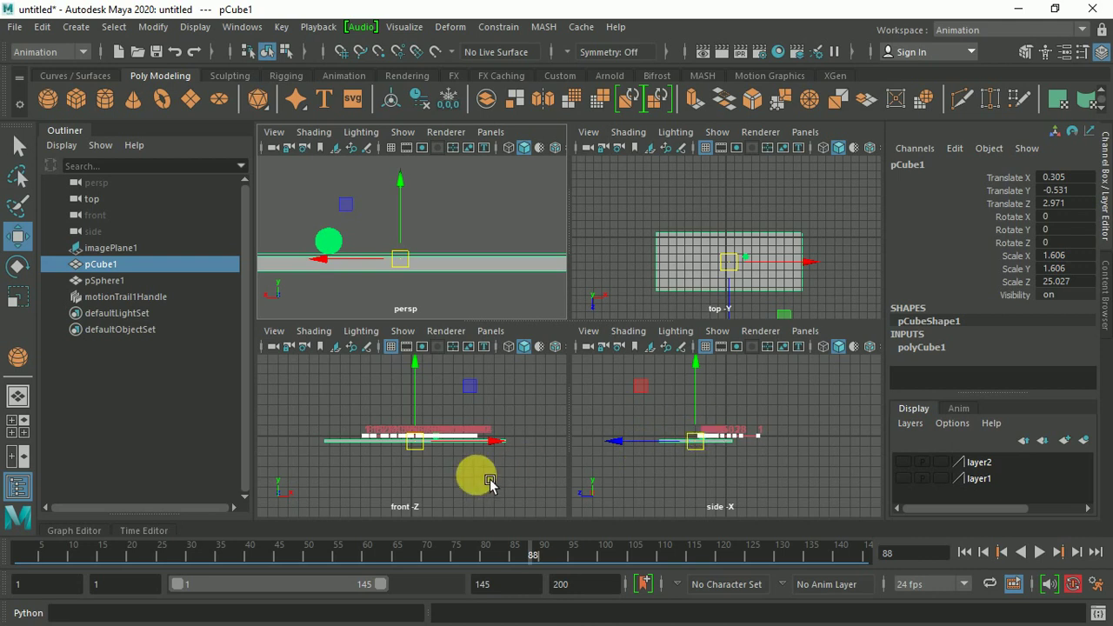
left_click_drag(414, 367, 433, 380)
key("ctrl+z")
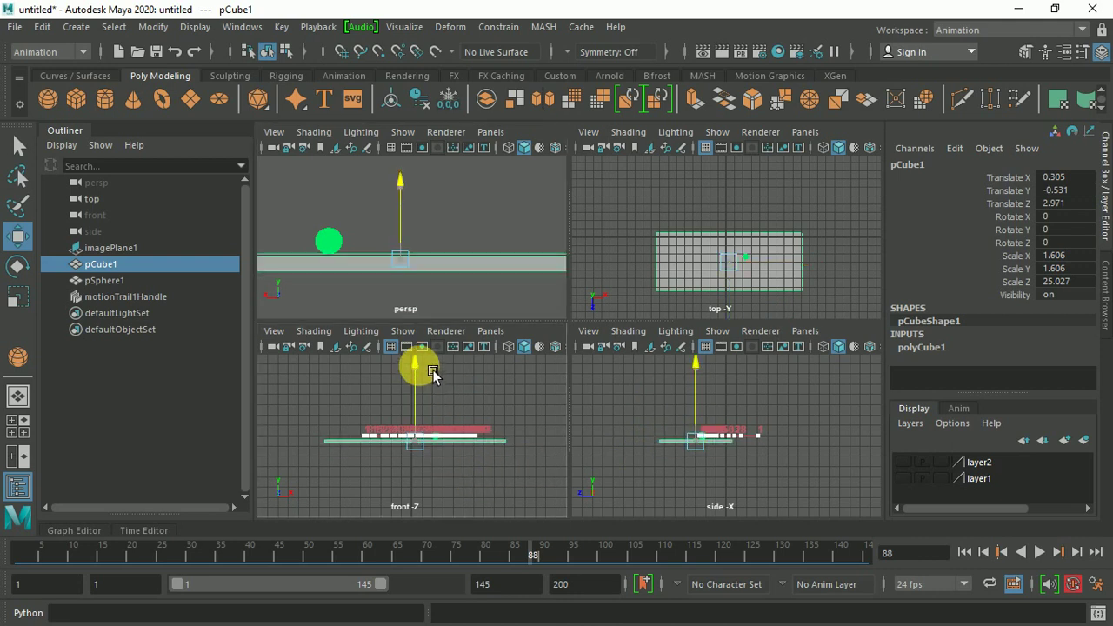
Step: Reselect the floor and maximize the perspective view around the sphere
left_click(596, 426)
left_click(753, 292)
left_click(462, 279)
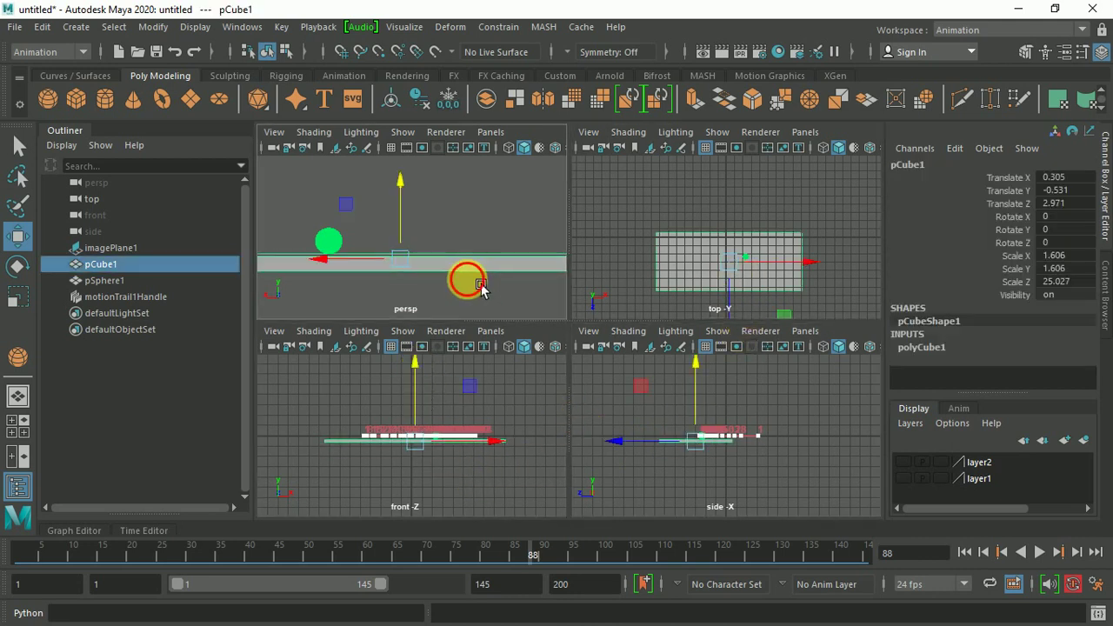
key("space")
left_click_drag(561, 354, 487, 346, "alt")
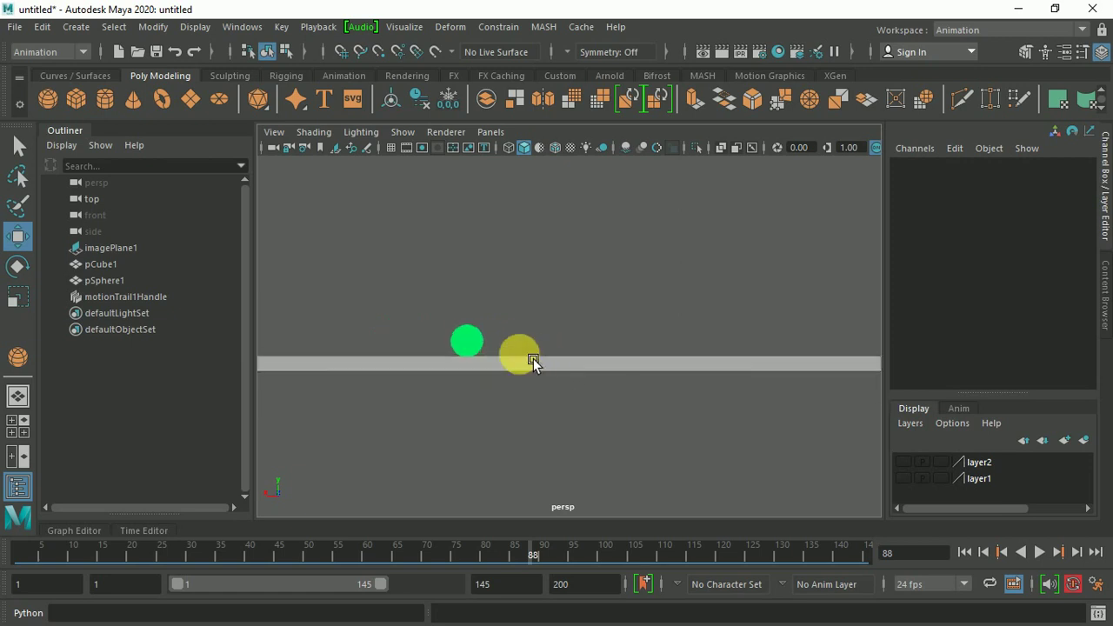
Step: Select pSphere1 and frame it by tumbling and zooming the perspective camera
left_click(487, 345)
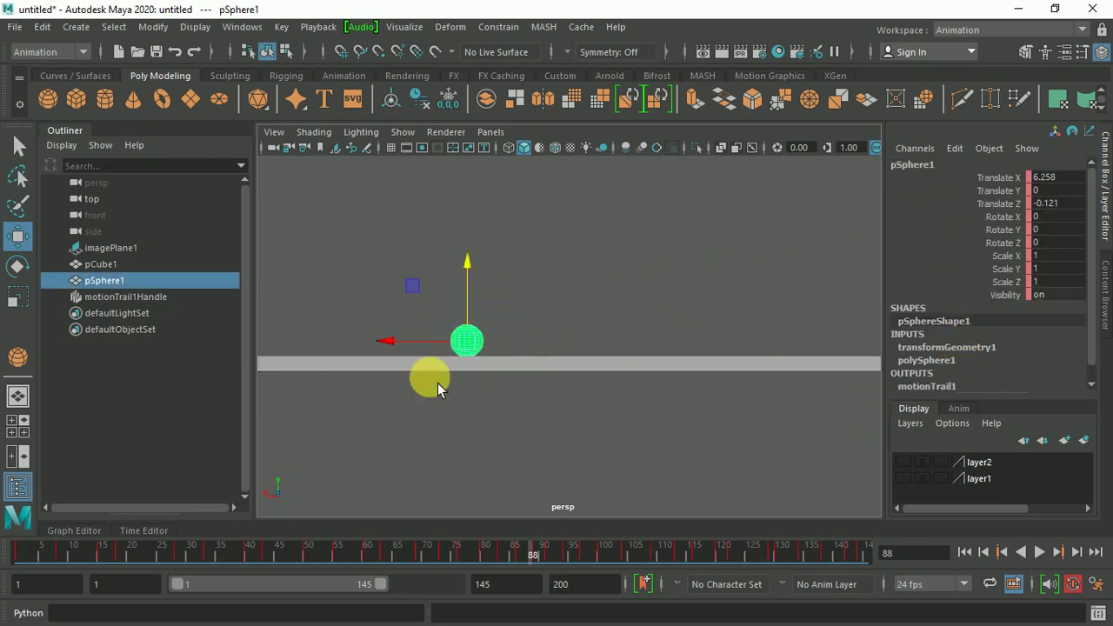
left_click_drag(421, 418, 397, 405, "alt")
scroll(398, 405, "down", 2)
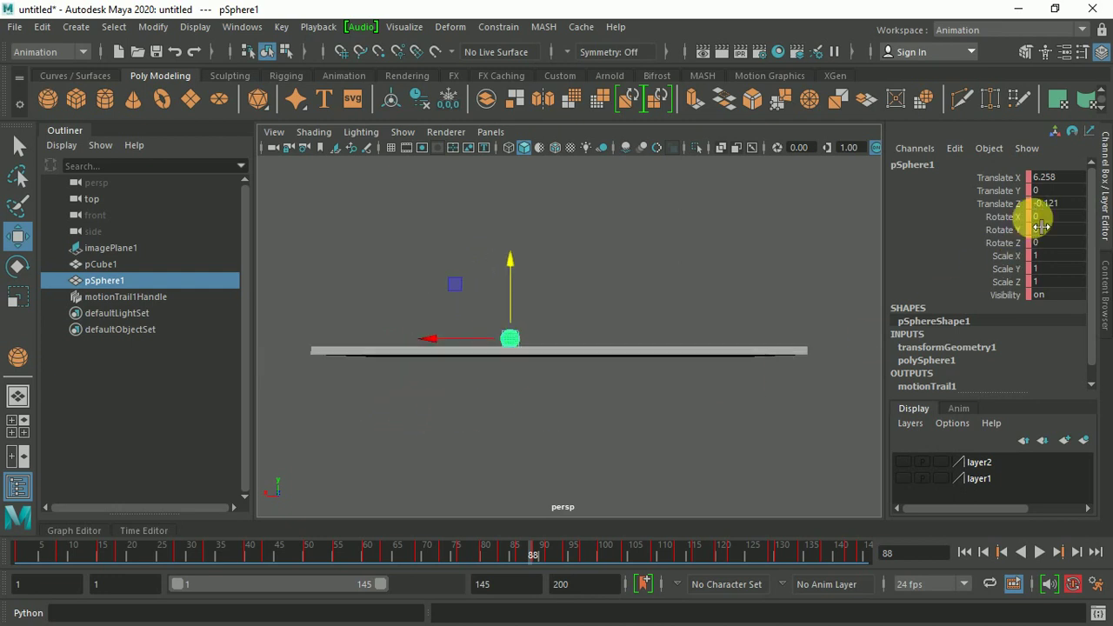
scroll(1040, 253, "down", 1)
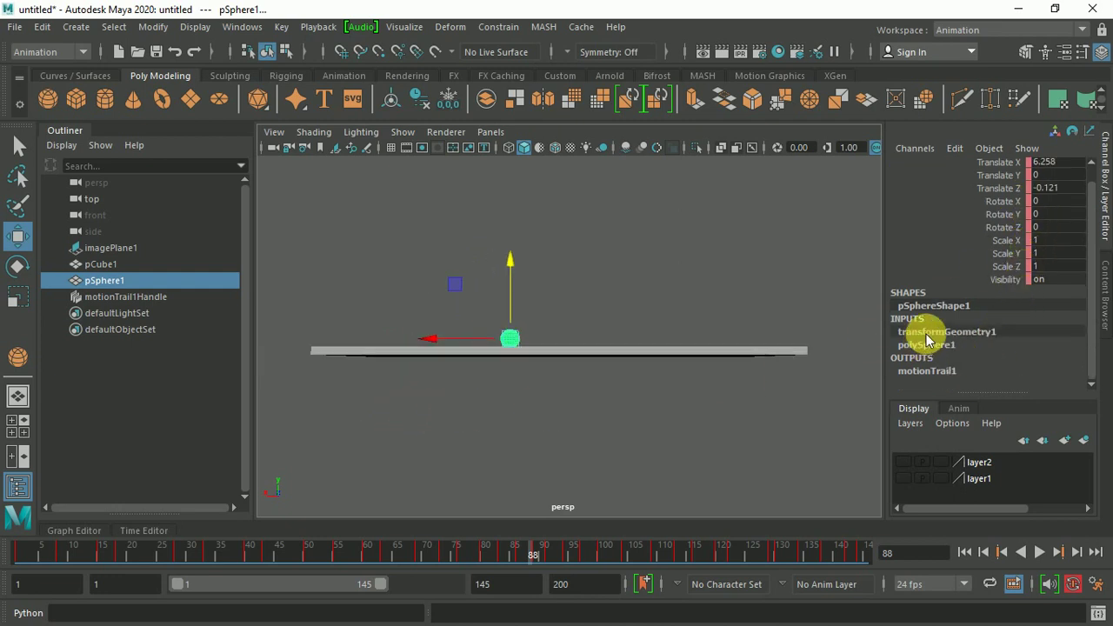
scroll(1000, 293, "up", 1)
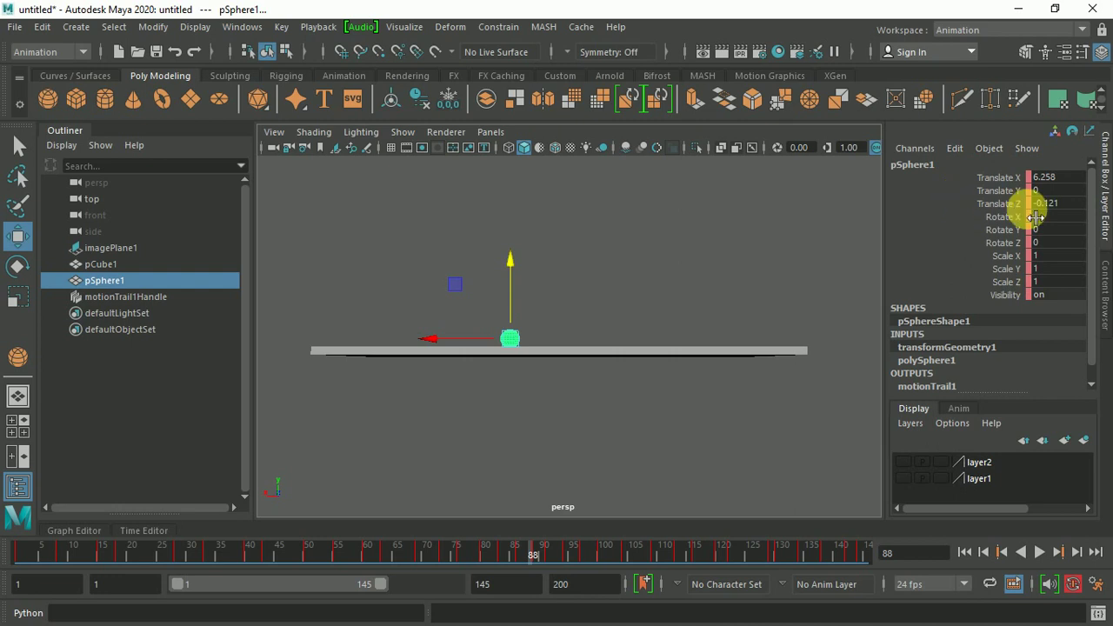
left_click(510, 338)
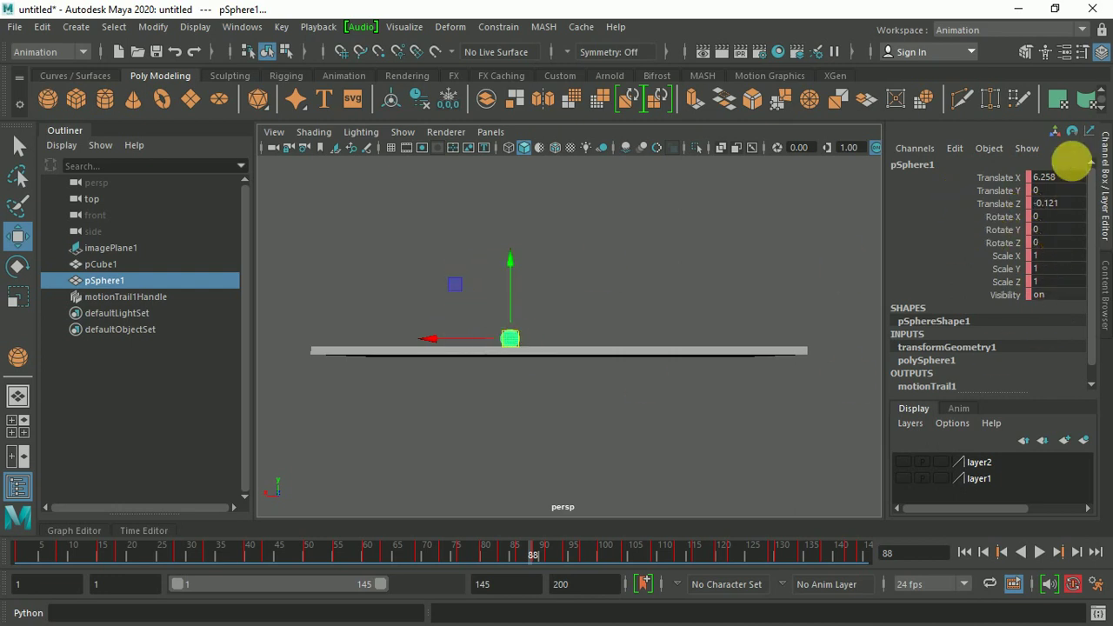
scroll(774, 165, "up", 2)
scroll(725, 282, "down", 1)
scroll(725, 282, "down", 1)
Step: Play the animation while orbiting to watch the sphere bounce across the slab from above
left_click(1040, 552)
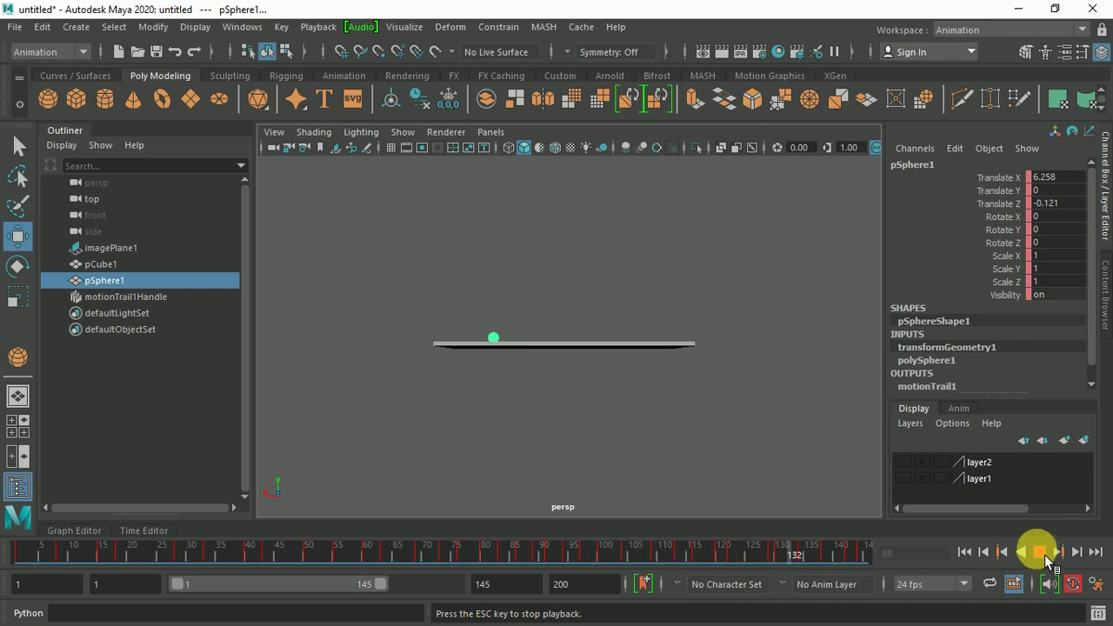
left_click_drag(597, 410, 594, 445, "alt")
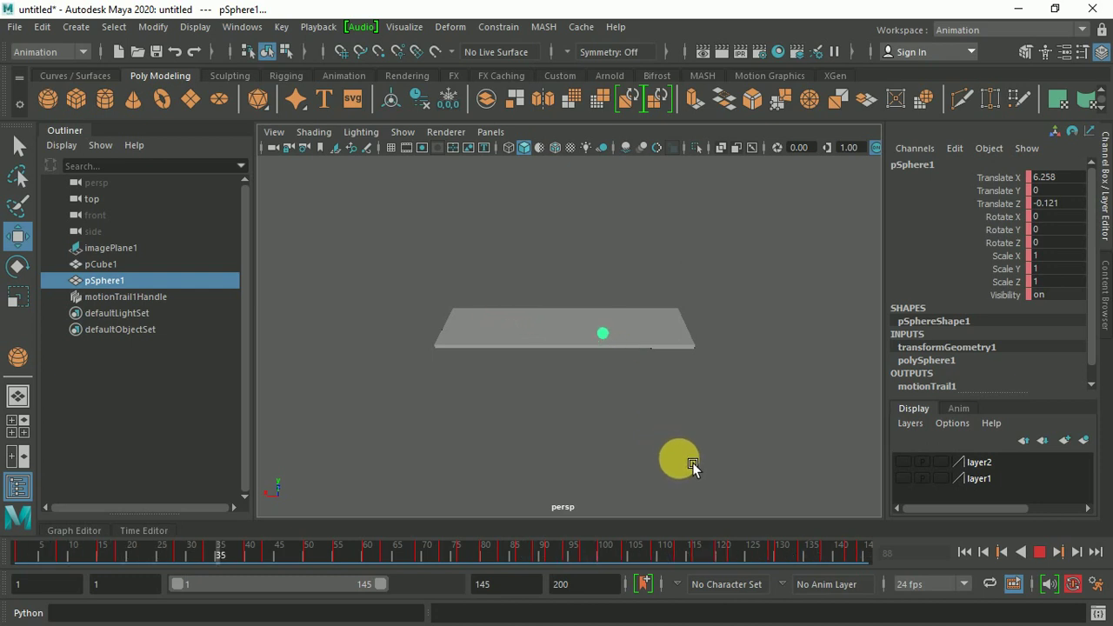
mouse_move(692, 463)
left_mouse_down("alt")
mouse_move(708, 302)
mouse_move(632, 383)
mouse_move(549, 422)
mouse_move(659, 389)
mouse_move(594, 389)
mouse_move(620, 388)
left_mouse_up("alt")
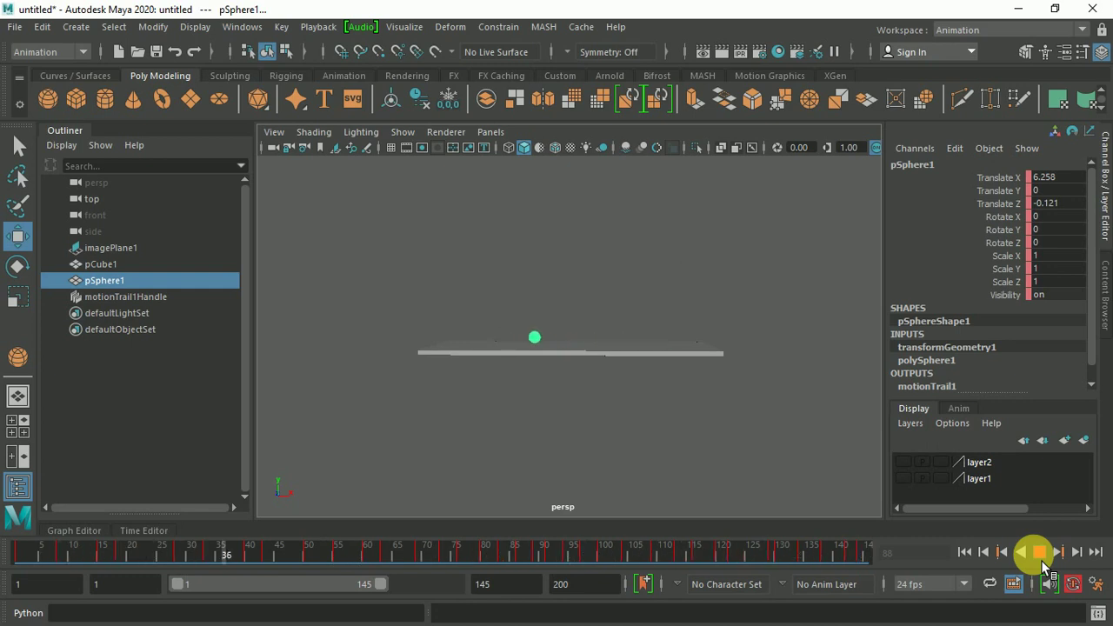
Step: Deselect the sphere, maximize the front view, and play pSphere1's animation along its motion trail
left_click(1041, 557)
left_click(751, 455)
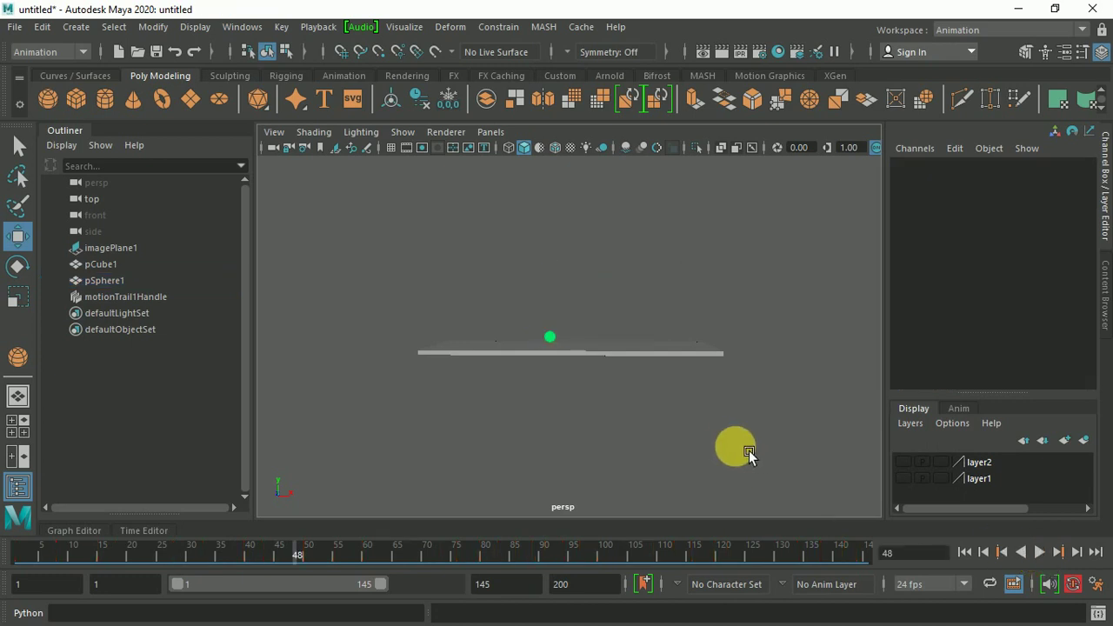
key("space")
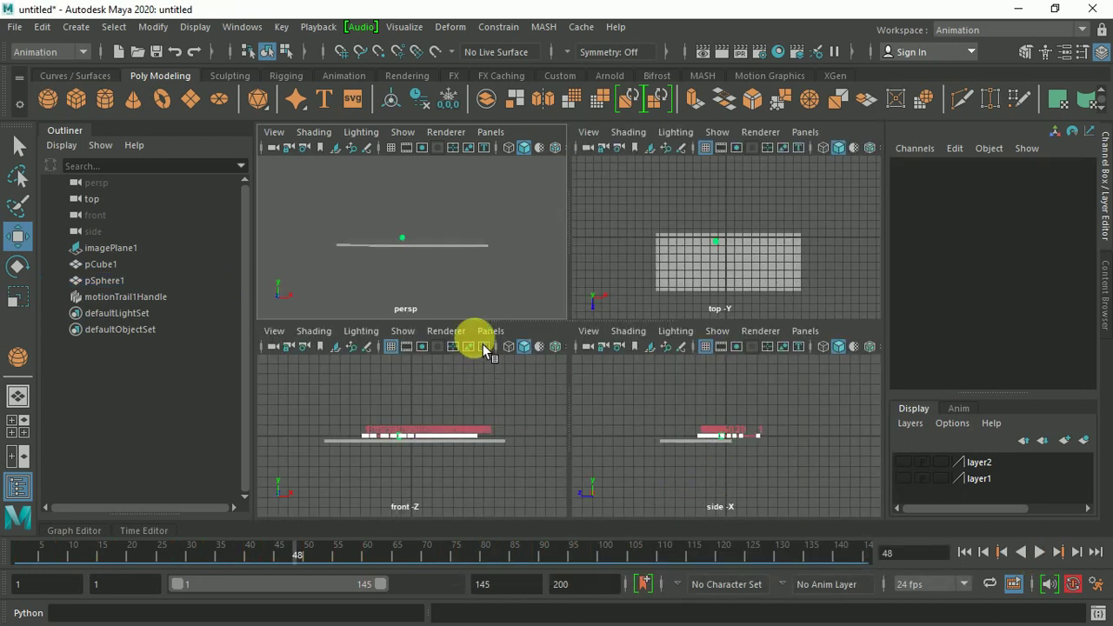
key("space")
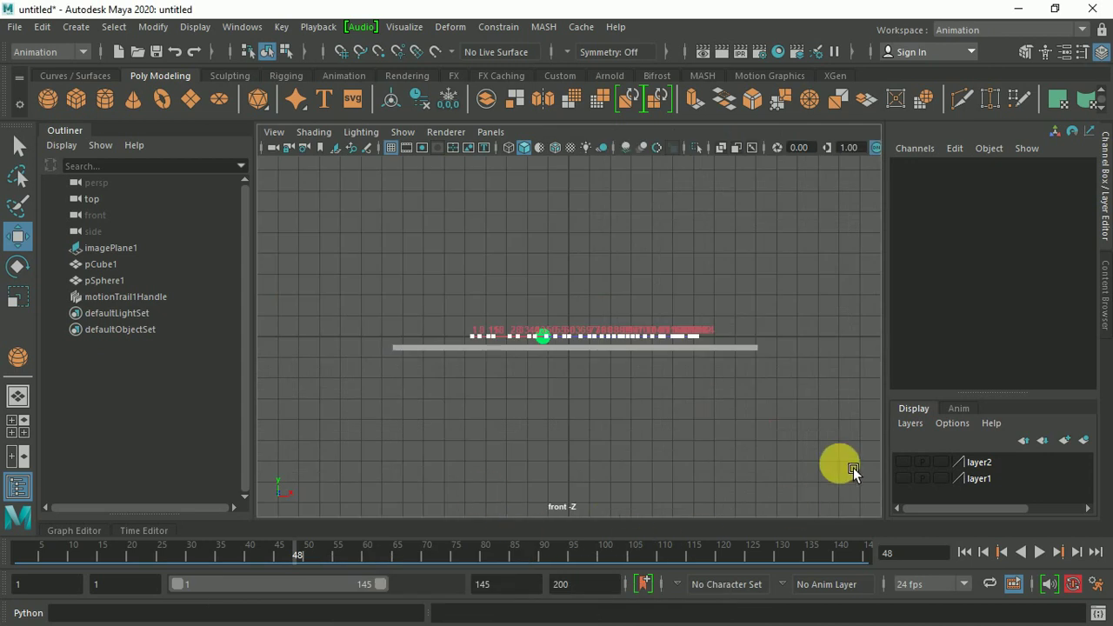
left_click(1040, 553)
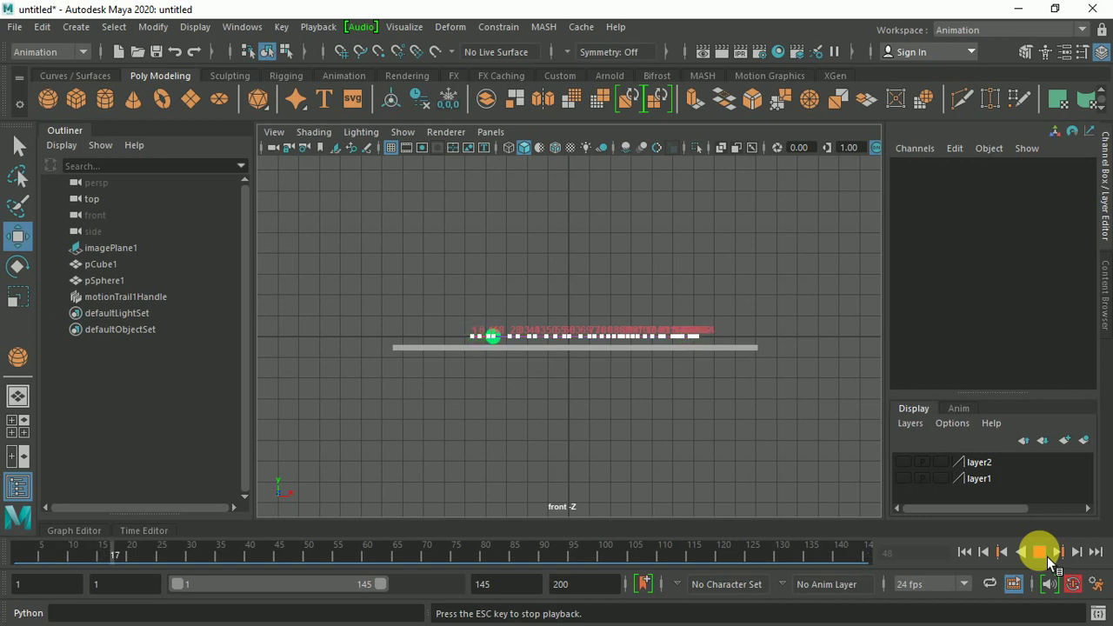
left_click(1048, 557)
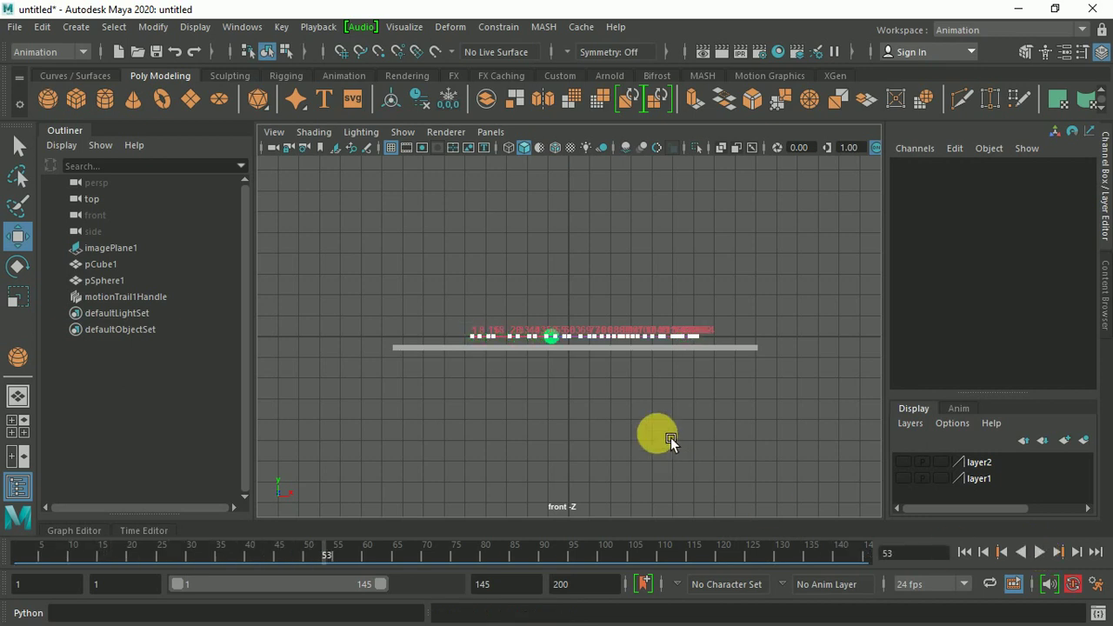
Step: Undo the plane's moves and scaling and the creation of layer1 and layer2
key("ctrl+z")
key("ctrl+z")
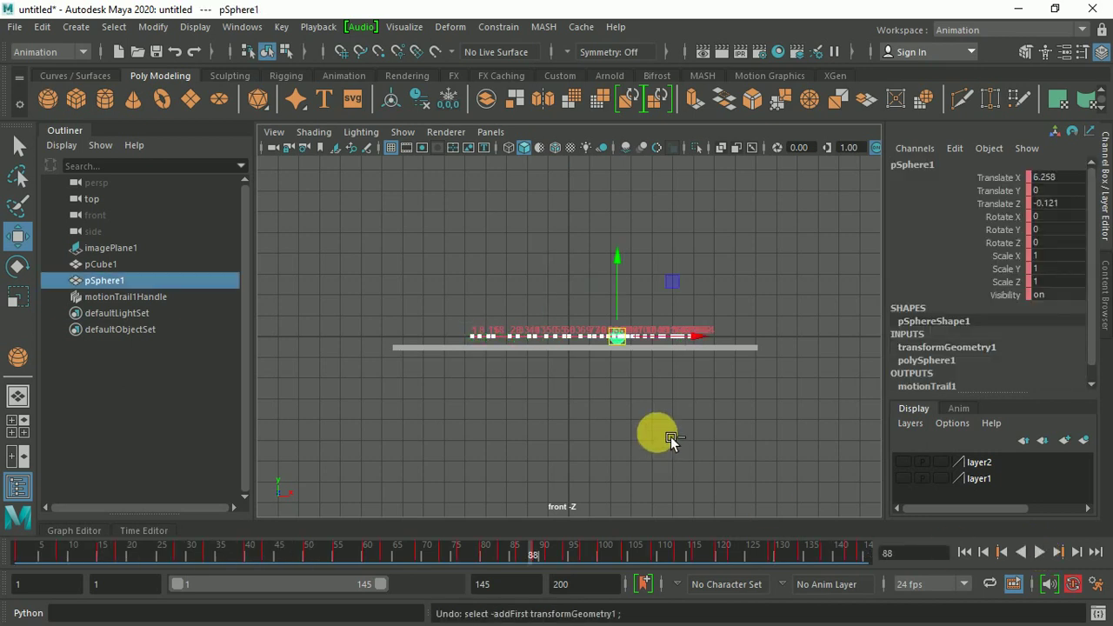
key("ctrl+z")
key("ctrl+z")
key("ctrl+z")
key("ctrl+z")
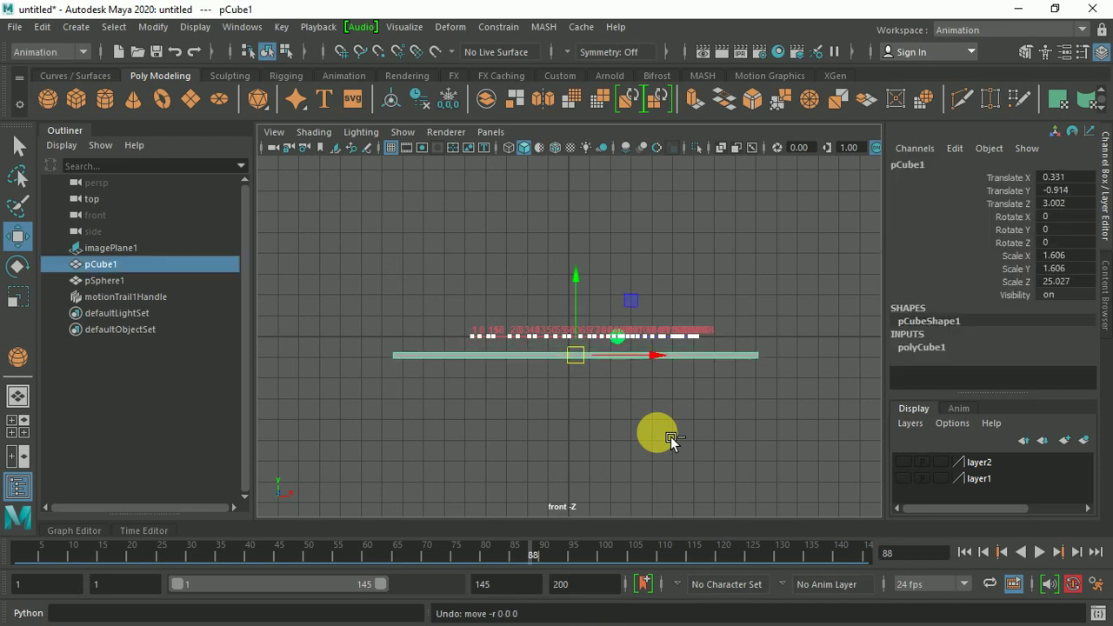
key("ctrl+z")
key("ctrl+z")
key("ctrl+z")
key("ctrl+z")
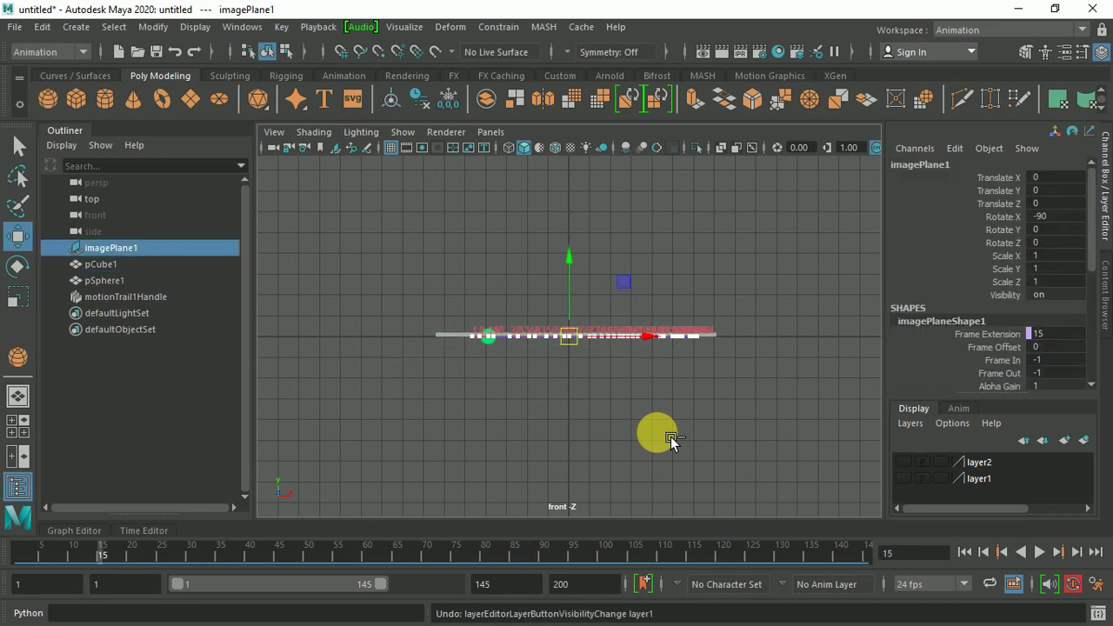
key("ctrl+z")
key("ctrl+z")
key("ctrl+z")
key("ctrl+z")
key("ctrl+z")
key("ctrl+z")
key("ctrl+z")
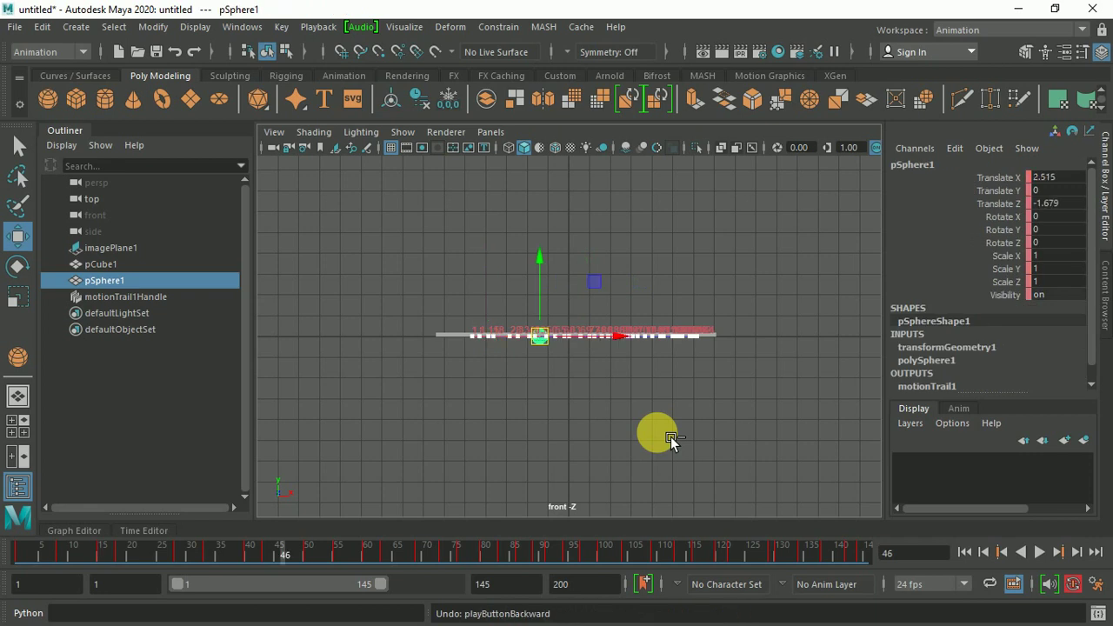
Step: Play the sphere's animation again and undo two more earlier changes, including the sphere selection
left_click(1039, 552)
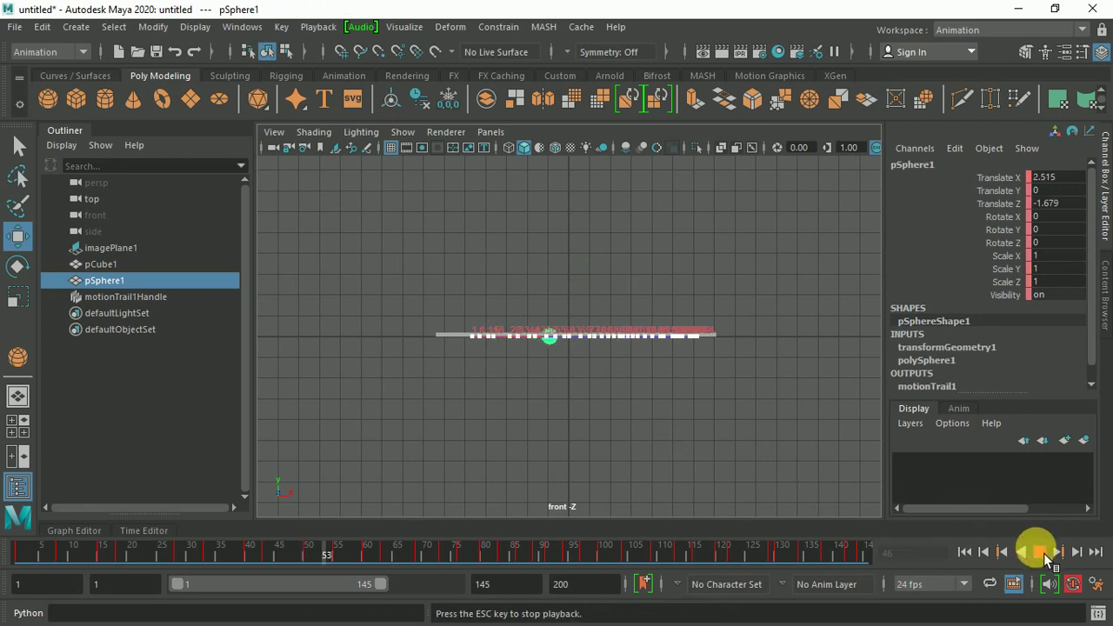
key("ctrl+z")
key("ctrl+z")
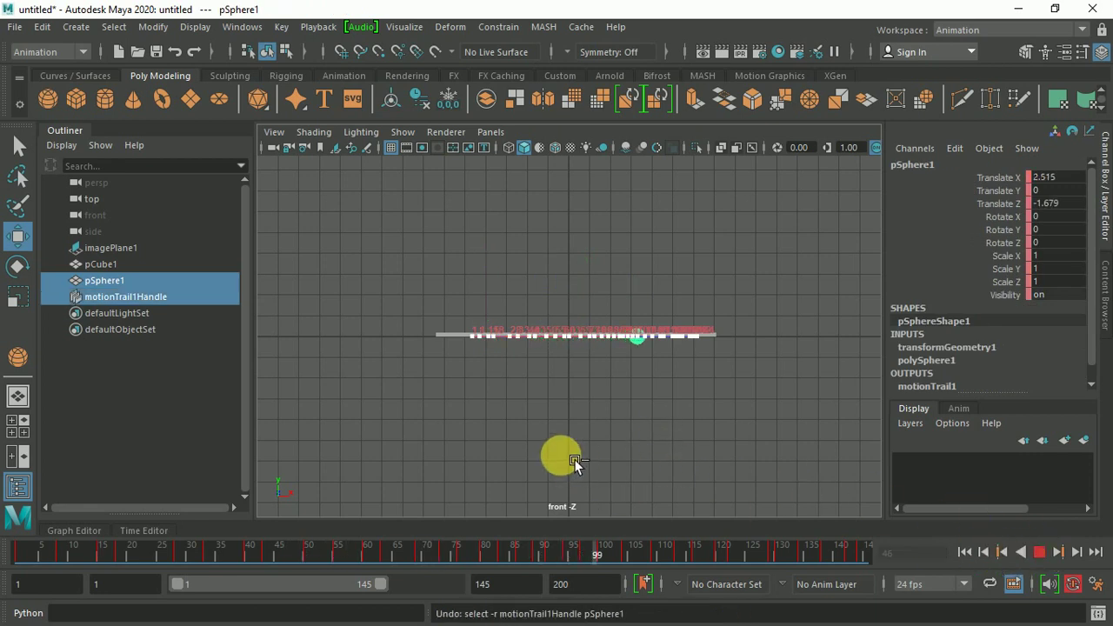
key("ctrl+z")
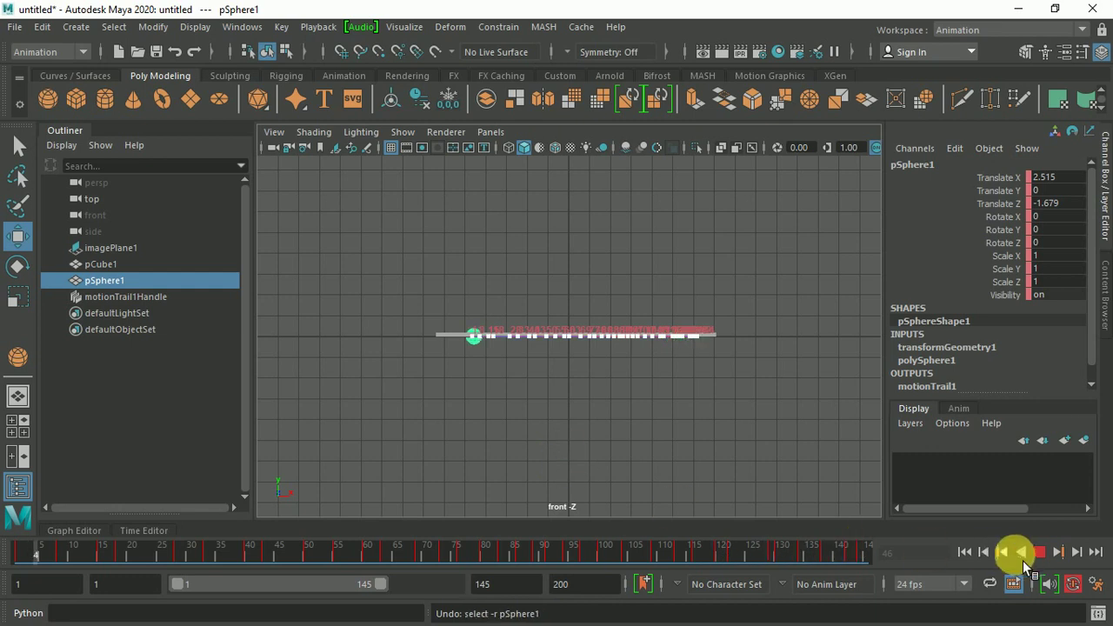
Step: Undo the earlier playback changes and the sphere's previous moves
key("ctrl+z")
key("ctrl+z")
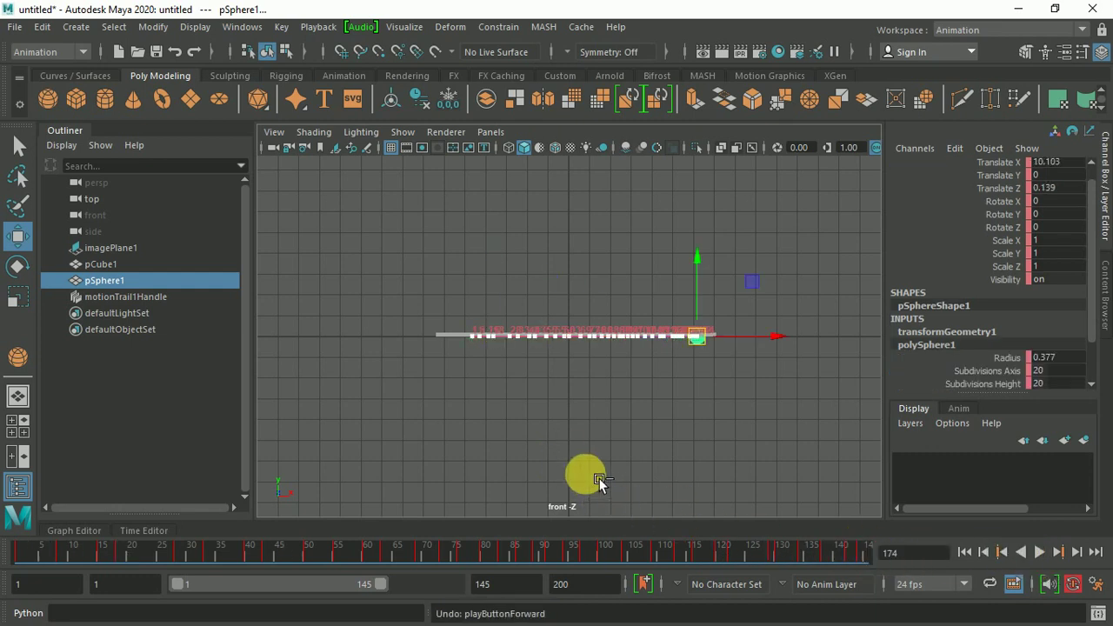
key("ctrl+z")
key("ctrl+z")
key("ctrl+z")
key("ctrl+z")
key("ctrl+z")
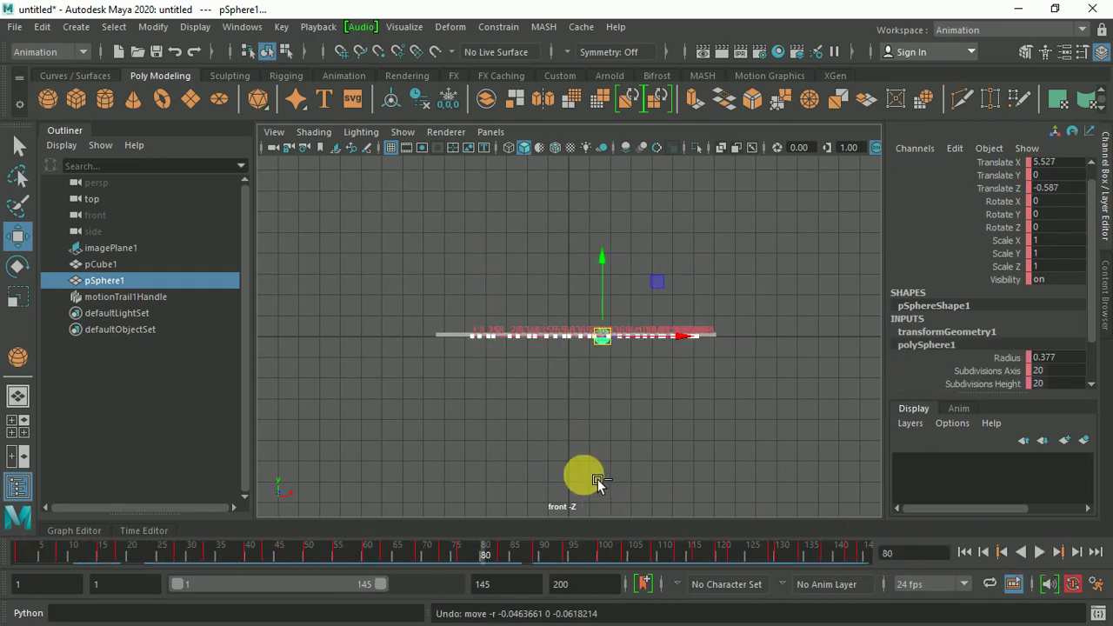
key("ctrl+z")
key("ctrl+z")
key("ctrl+z")
key("ctrl+z")
key("ctrl+z")
key("ctrl+z")
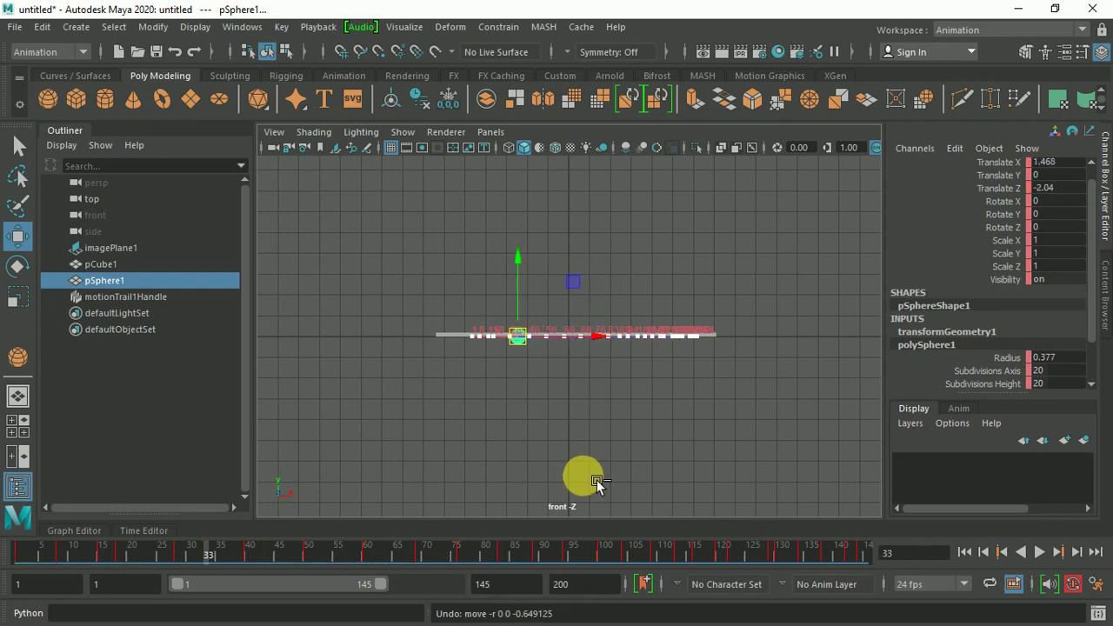
key("ctrl+z")
key("ctrl+z")
key("ctrl+z")
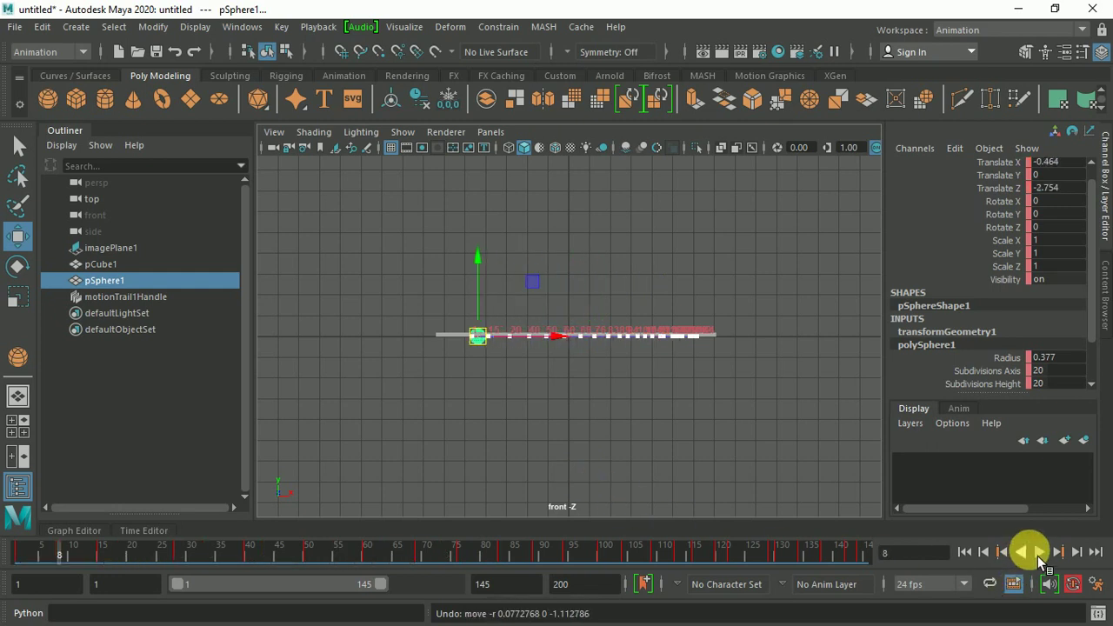
Step: Play the animation forward, deselect the sphere, play it in reverse, and show all four views
left_click(1040, 552)
left_click(1044, 555)
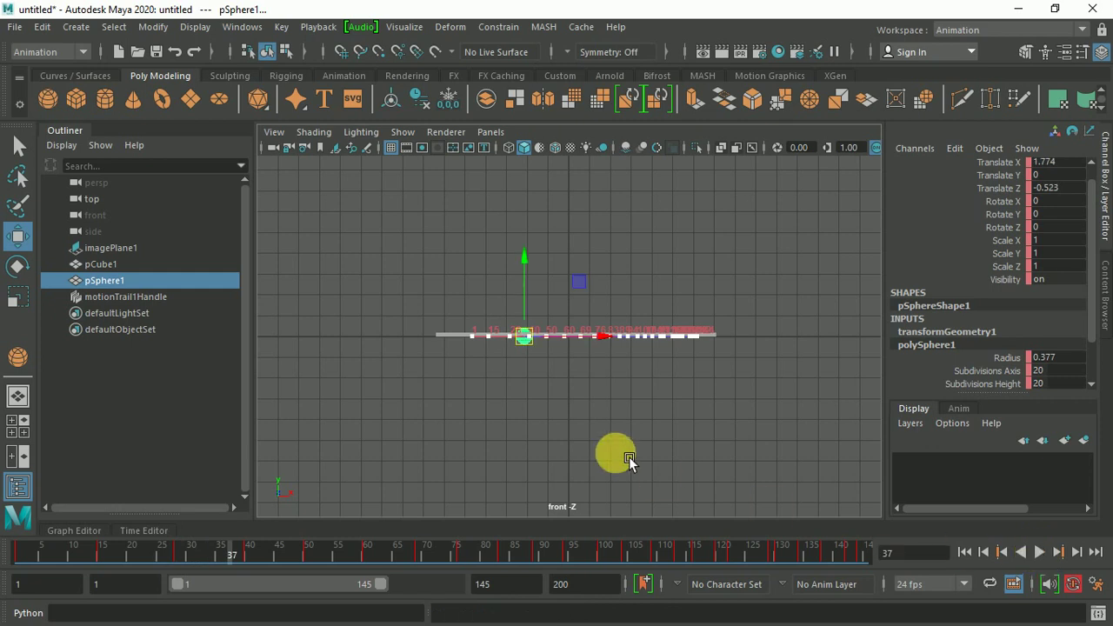
left_click(616, 439)
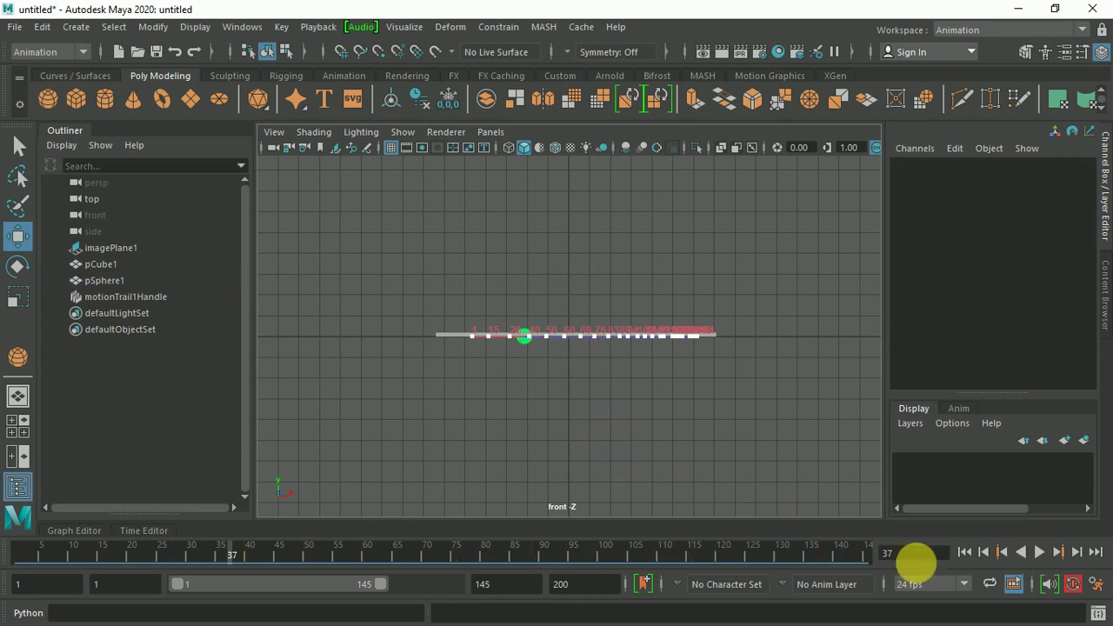
left_click(1023, 553)
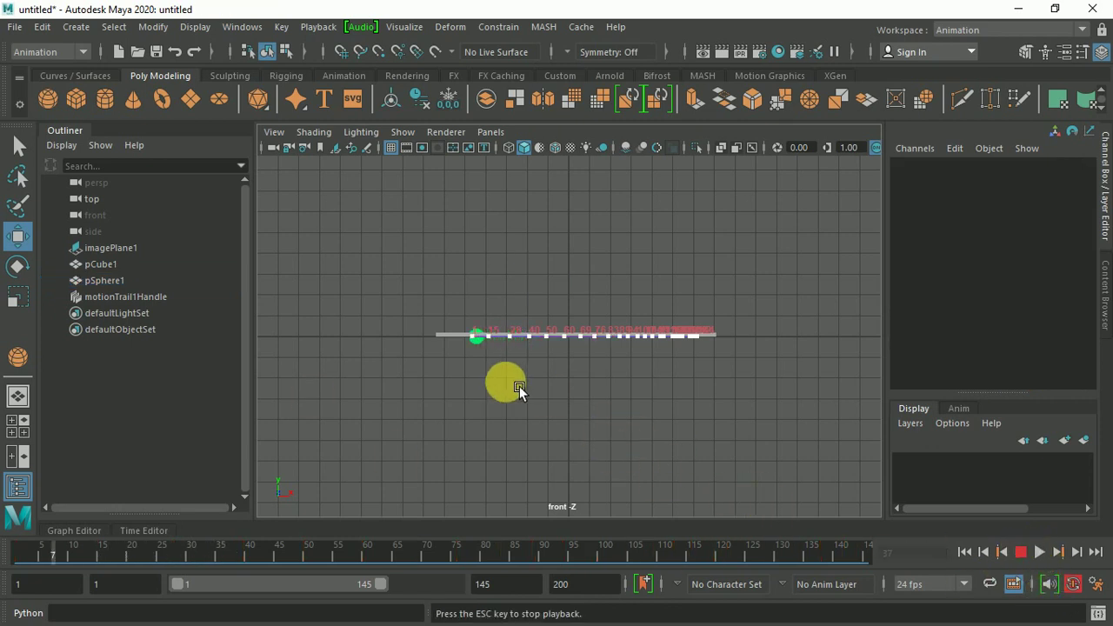
key("space")
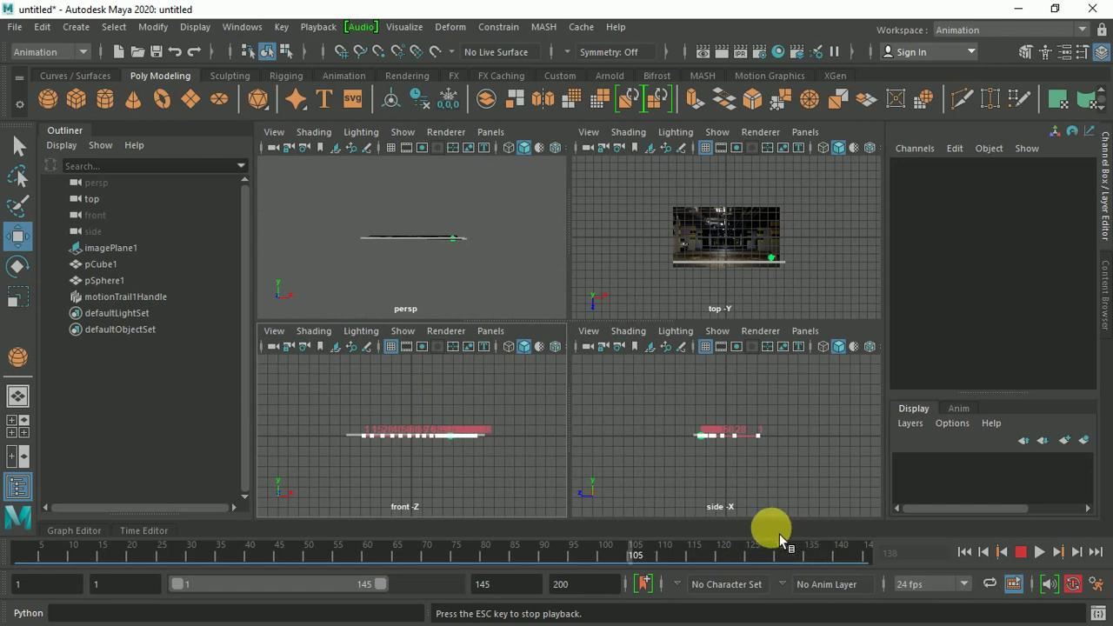